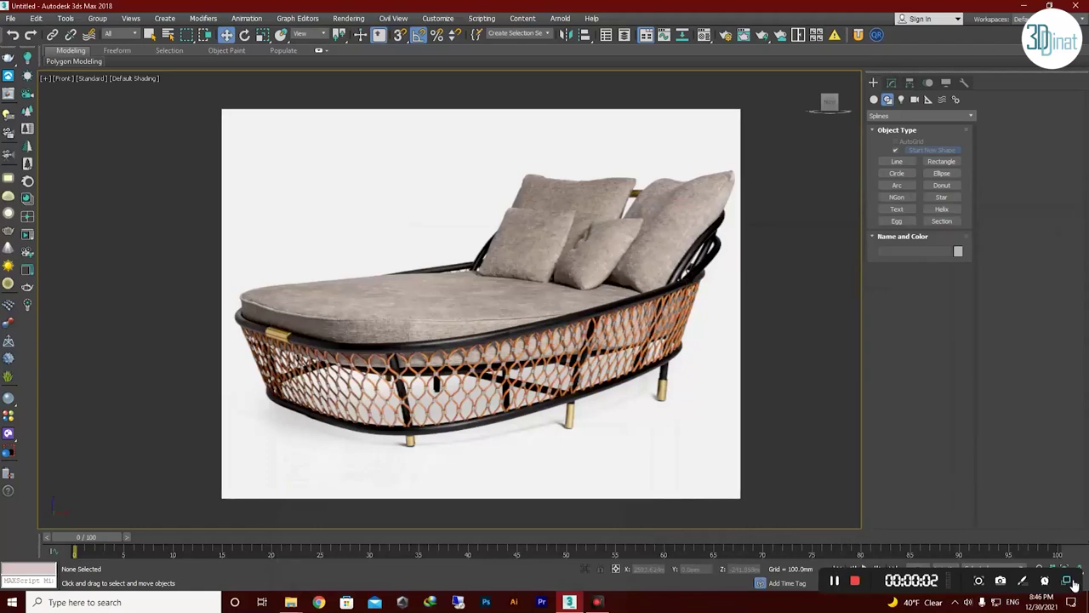
Draw a rectangle spline over the daybed reference.
{"action": "left_click", "coordinate": [940, 162]}
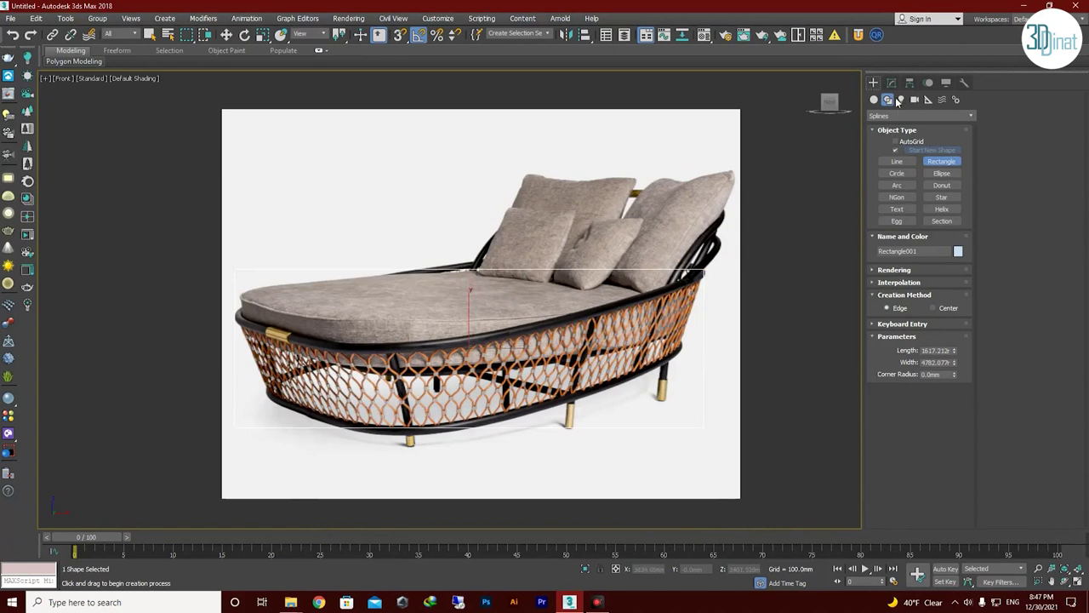
{"action": "left_click", "coordinate": [890, 82]}
{"action": "scroll", "coordinate": [979, 434], "scroll_direction": "down", "scroll_amount": 1}
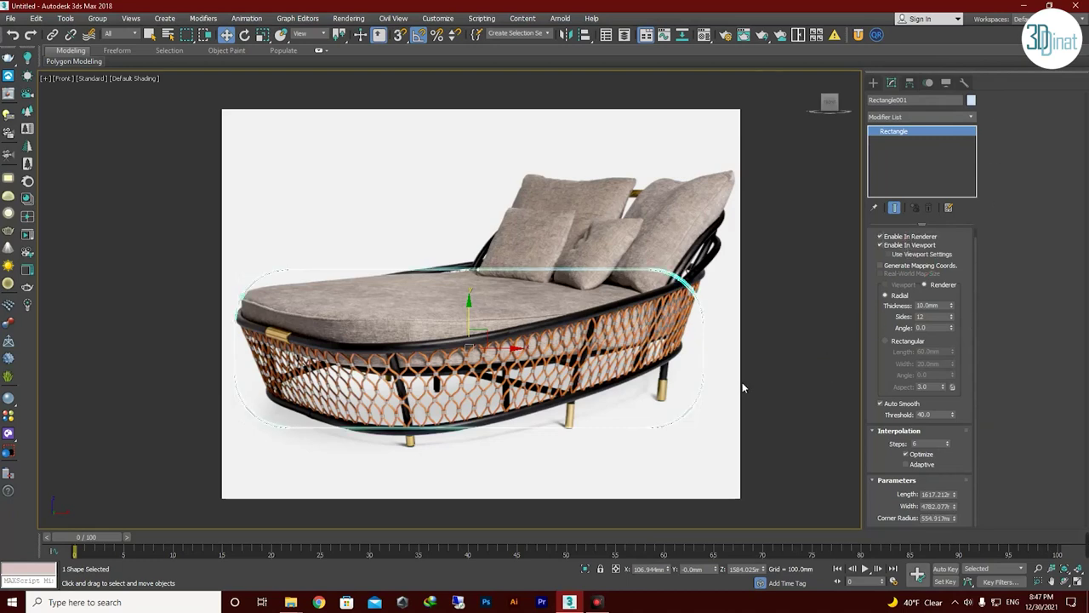
{"action": "middle_click_drag", "start_coordinate": [742, 388], "coordinate": [749, 389], "text": "alt"}
{"action": "scroll", "coordinate": [749, 389], "scroll_direction": "up", "scroll_amount": 3}
{"action": "scroll", "coordinate": [752, 390], "scroll_direction": "up", "scroll_amount": 2}
{"action": "scroll", "coordinate": [754, 390], "scroll_direction": "up", "scroll_amount": 2}
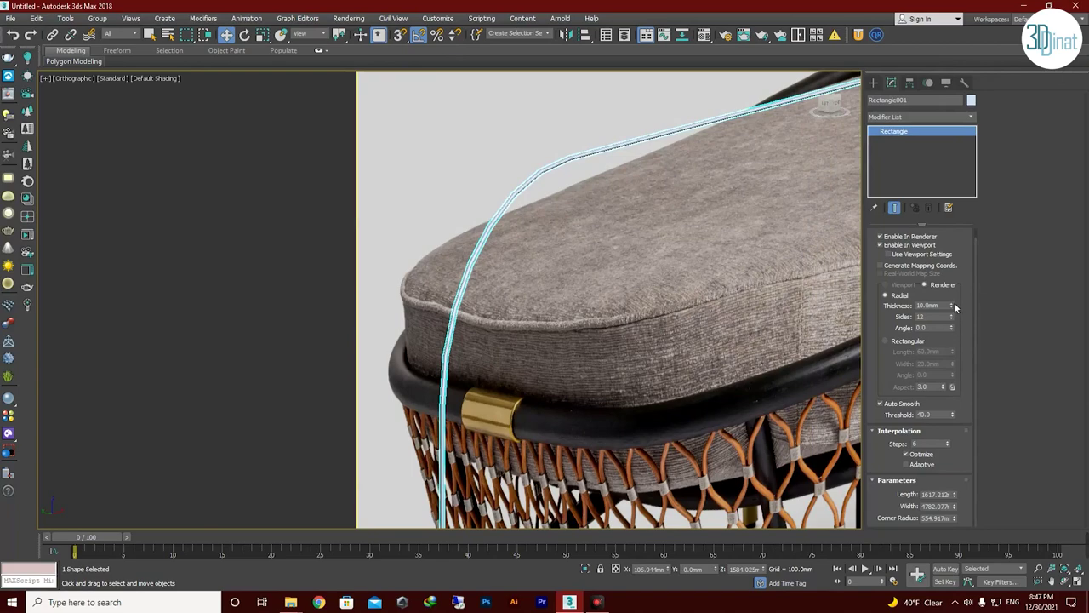
Make the rectangle renderable in renderer and viewport with 103.85mm thickness.
{"action": "left_click_drag", "start_coordinate": [954, 305], "coordinate": [954, 255]}
{"action": "scroll", "coordinate": [587, 364], "scroll_direction": "down", "scroll_amount": 3}
{"action": "middle_click_drag", "start_coordinate": [587, 364], "coordinate": [531, 377], "text": "alt"}
{"action": "scroll", "coordinate": [587, 364], "scroll_direction": "down", "scroll_amount": 2}
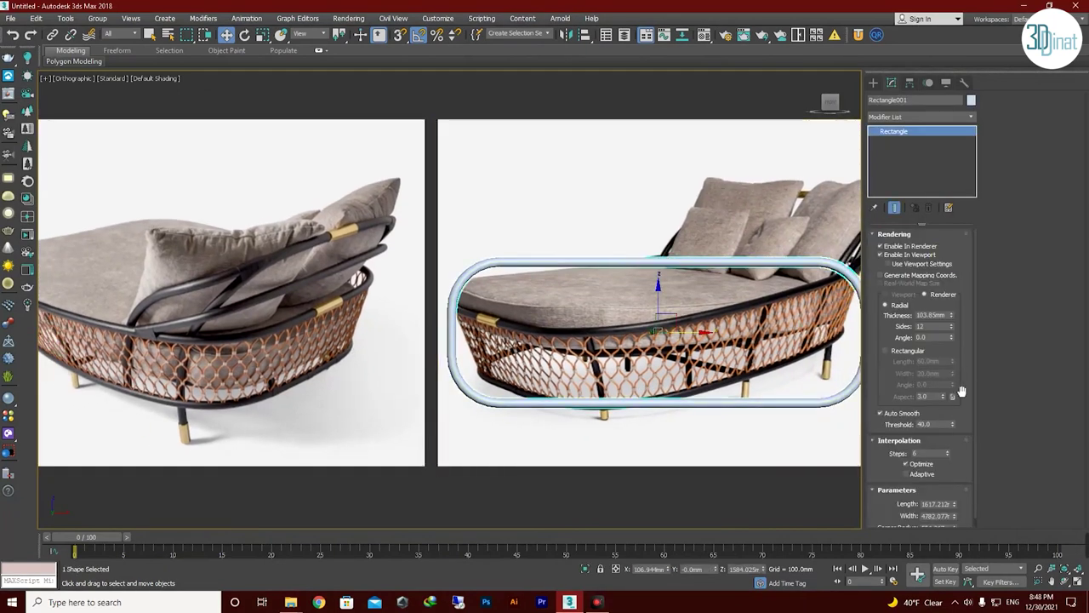
Raise Length to 2167.064mm and Corner Radius to 971.105mm, framing the ring.
{"action": "middle_click_drag", "start_coordinate": [706, 368], "coordinate": [717, 369]}
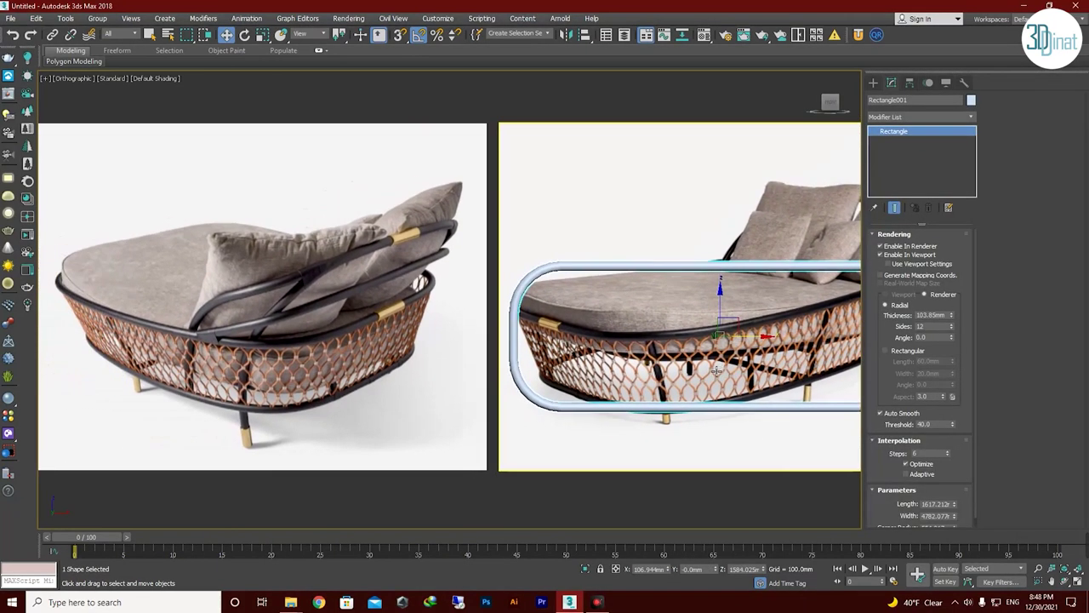
{"action": "middle_click_drag", "start_coordinate": [760, 423], "coordinate": [724, 427]}
{"action": "scroll", "coordinate": [944, 476], "scroll_direction": "down", "scroll_amount": 1}
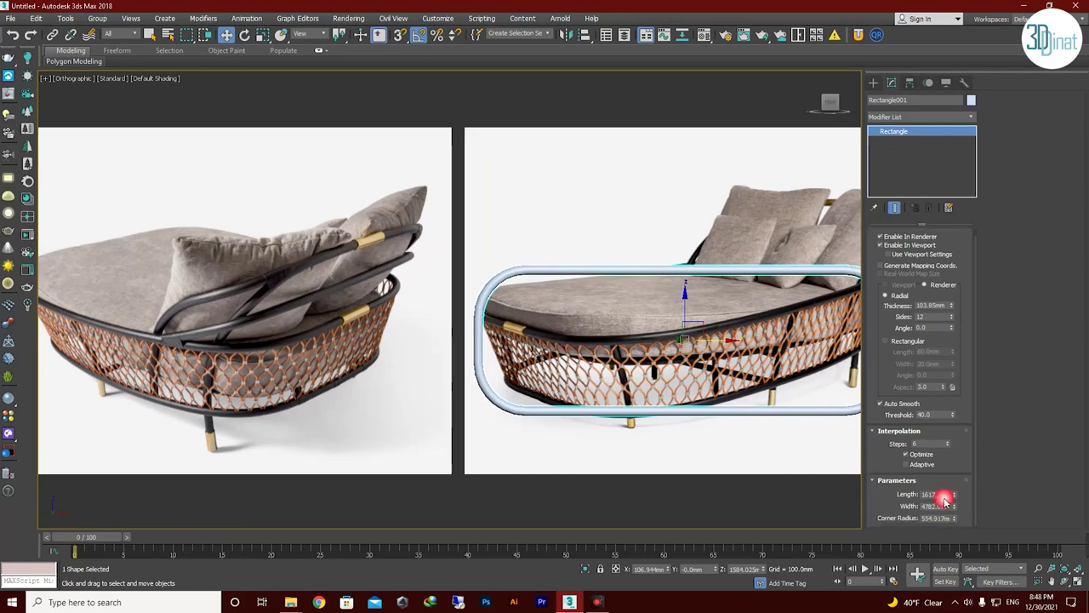
{"action": "left_click_drag", "start_coordinate": [954, 494], "coordinate": [963, 476]}
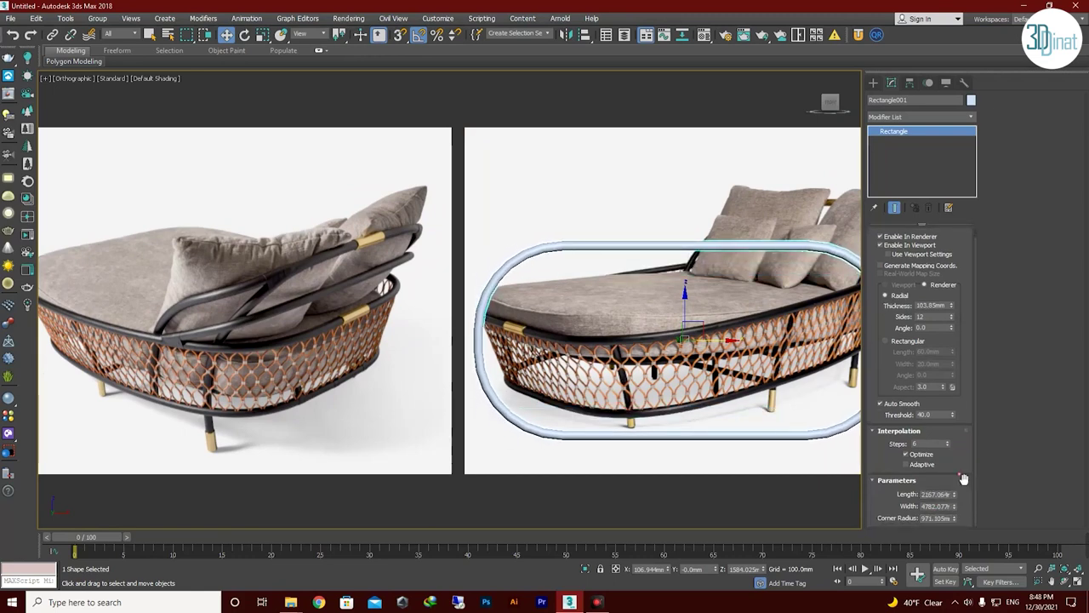
{"action": "middle_click_drag", "start_coordinate": [688, 354], "coordinate": [593, 362]}
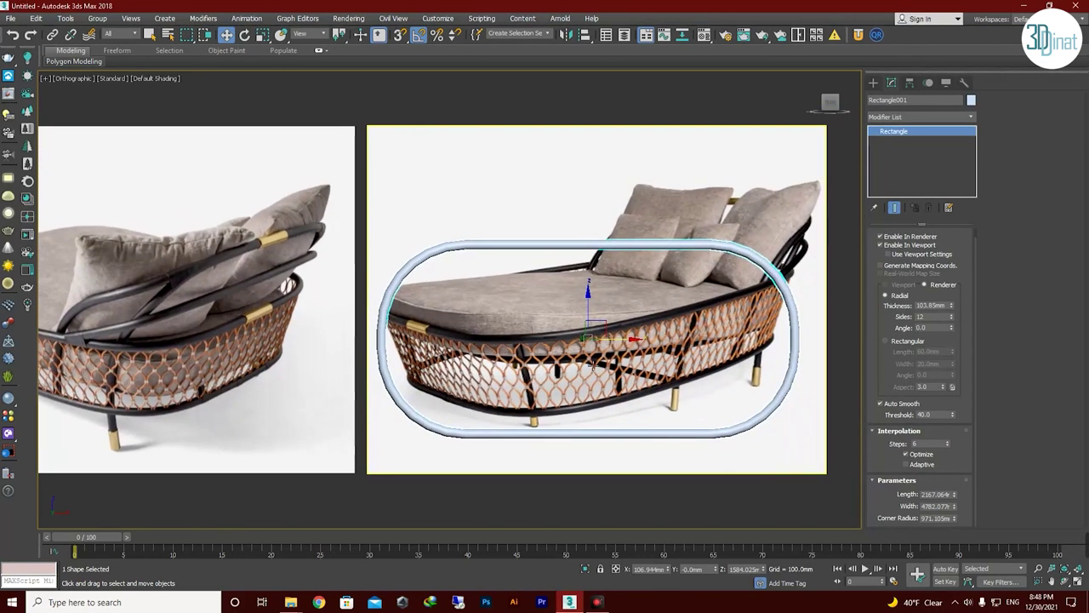
{"action": "left_click", "coordinate": [919, 115]}
Add an FFD 4x4x4 modifier and test raising its top control points, then undo.
{"action": "key", "text": "f"}
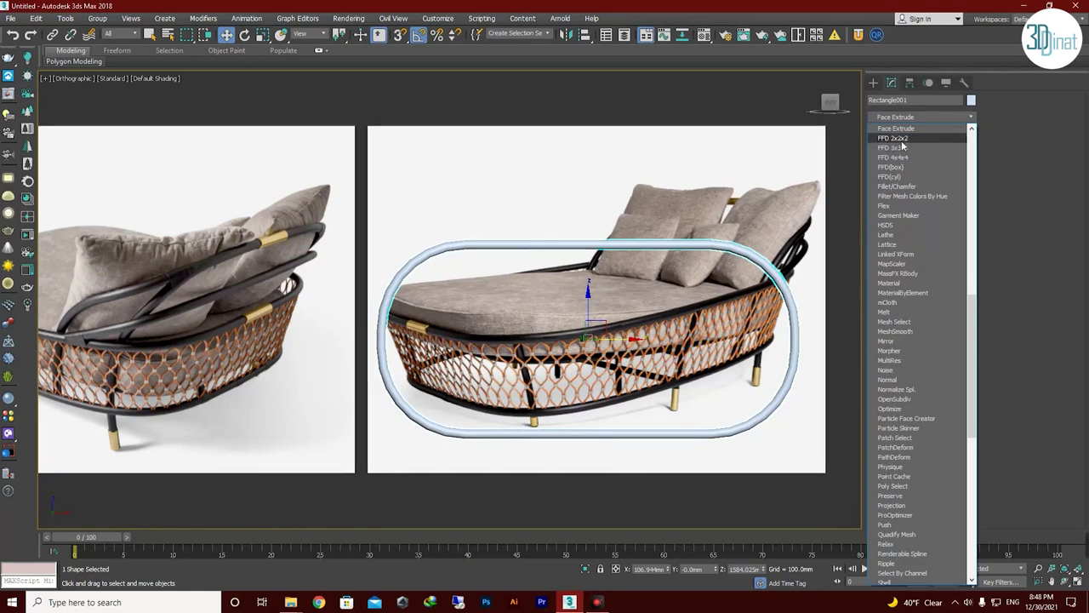
{"action": "left_click", "coordinate": [895, 156]}
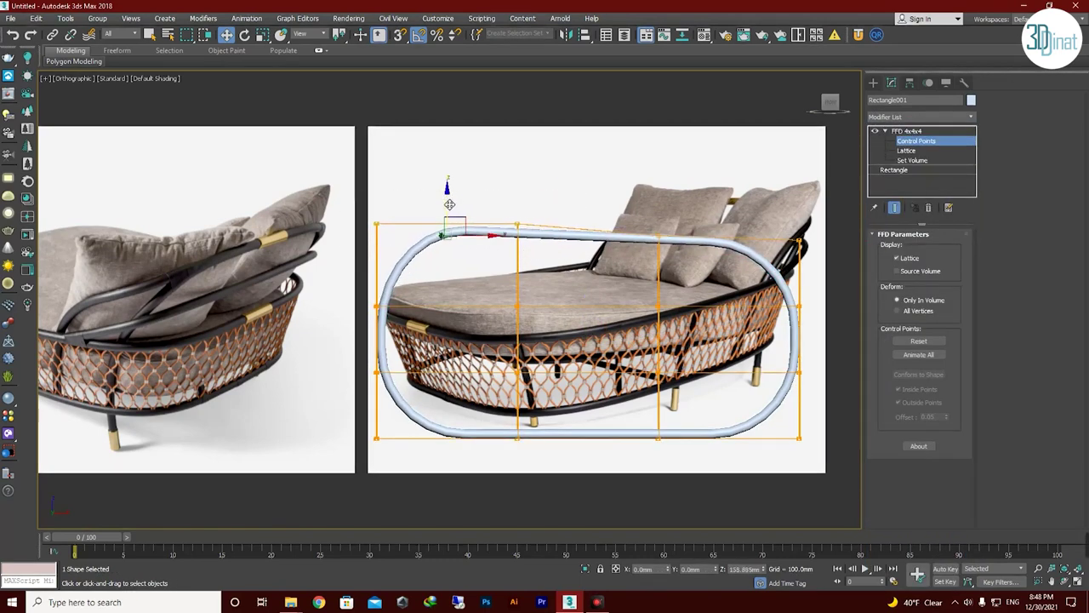
{"action": "left_click_drag", "start_coordinate": [705, 190], "coordinate": [506, 263]}
{"action": "left_click_drag", "start_coordinate": [594, 204], "coordinate": [593, 101]}
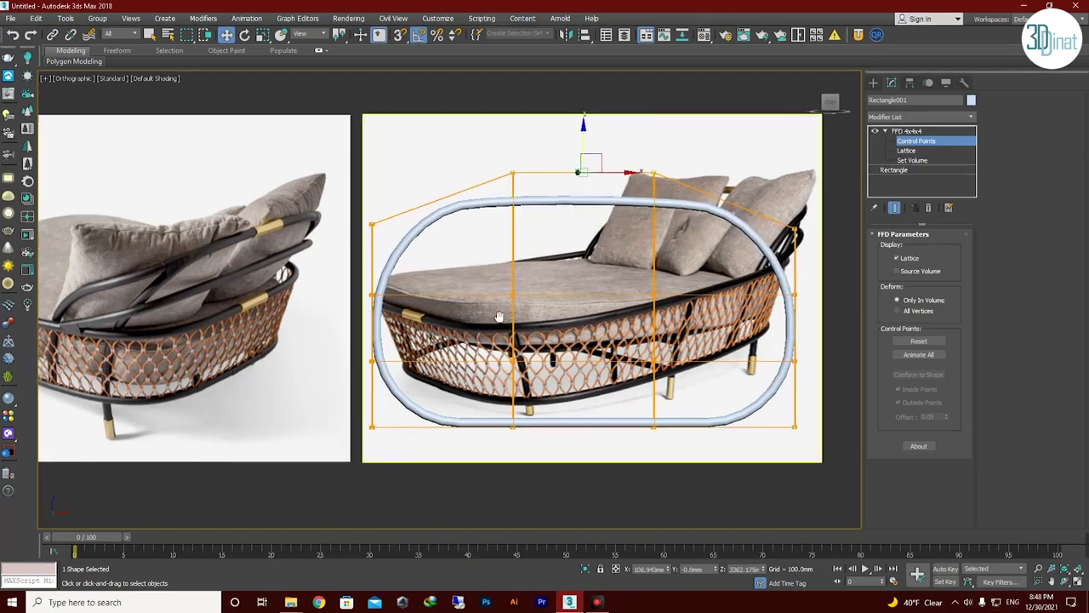
{"action": "middle_click_drag", "start_coordinate": [461, 498], "coordinate": [457, 474]}
{"action": "key", "text": "ctrl+z"}
Bulge the top-middle lattice points up and bottom-middle points down, reshaping the lower-right curve.
{"action": "left_click_drag", "start_coordinate": [691, 245], "coordinate": [502, 192]}
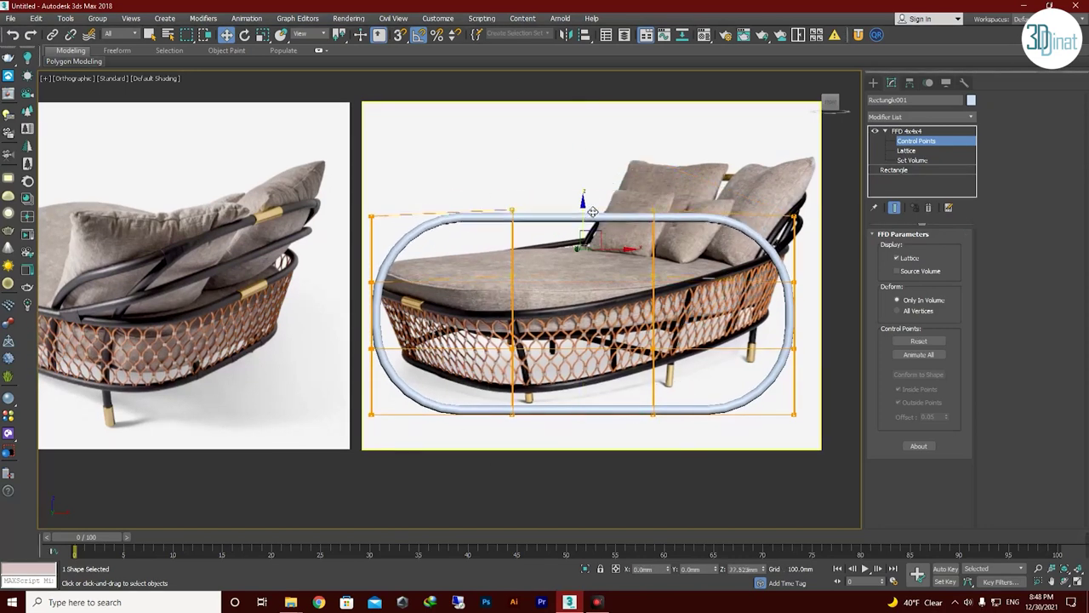
{"action": "left_click_drag", "start_coordinate": [583, 204], "coordinate": [587, 174]}
{"action": "left_click_drag", "start_coordinate": [576, 358], "coordinate": [600, 402]}
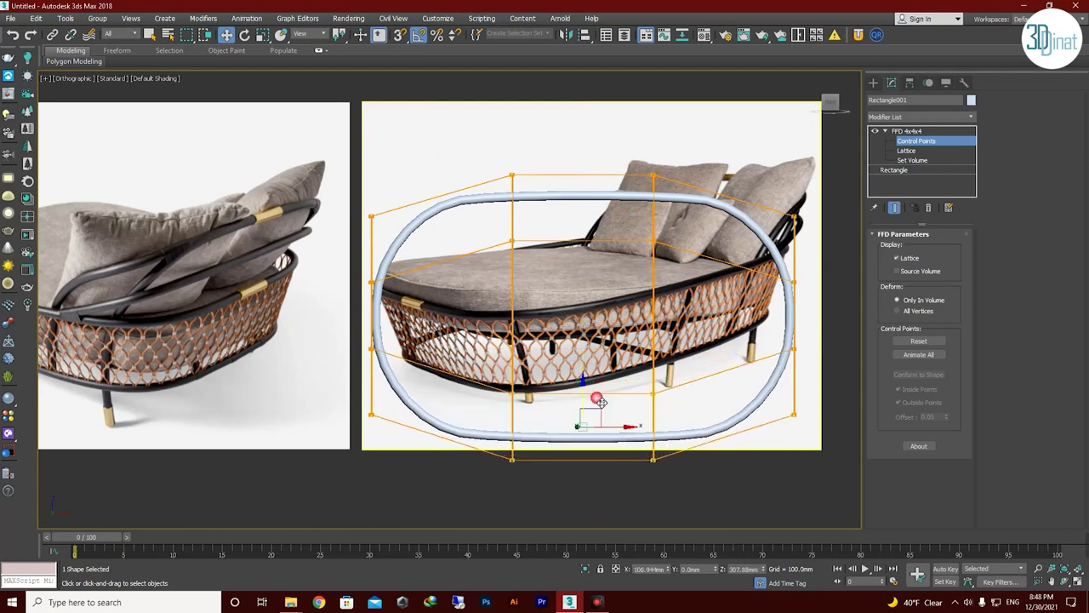
{"action": "left_click_drag", "start_coordinate": [660, 198], "coordinate": [732, 211]}
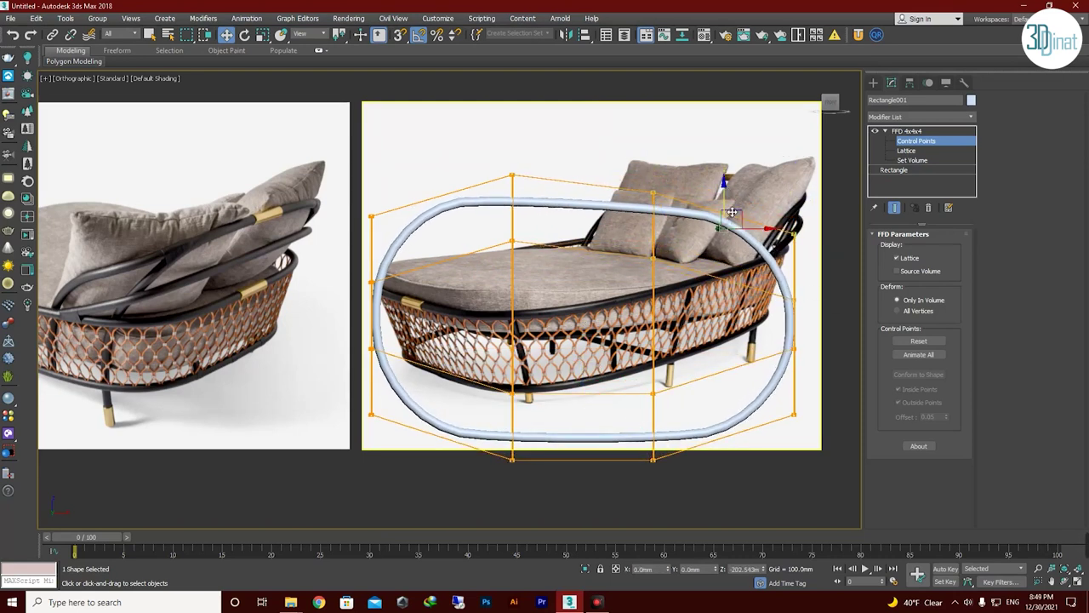
{"action": "left_click_drag", "start_coordinate": [662, 406], "coordinate": [729, 451]}
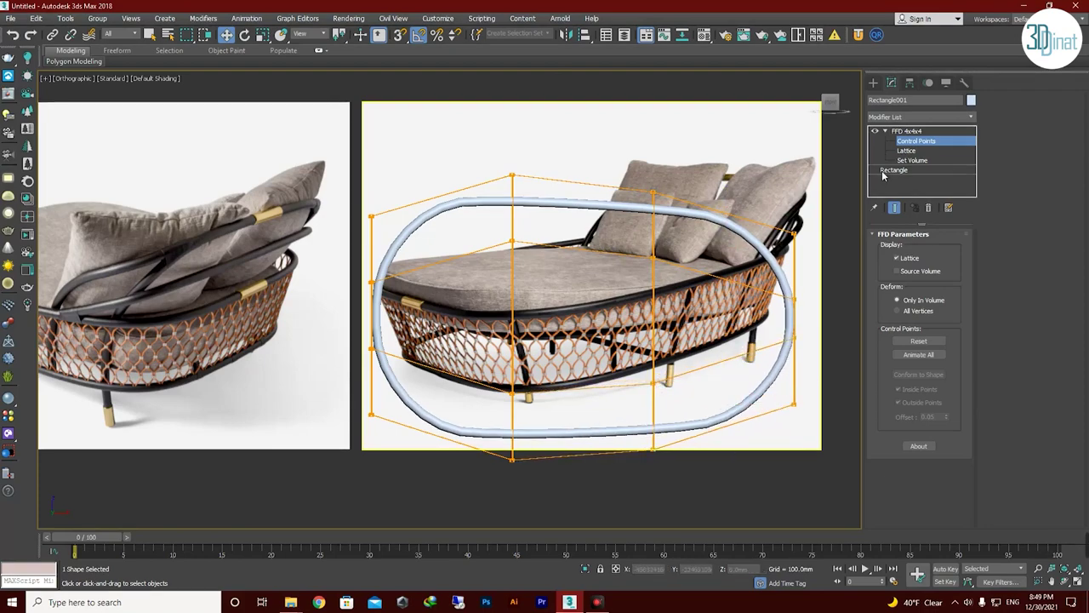
{"action": "left_click", "coordinate": [919, 116]}
Add TurboSmooth to the ring and show edged faces to inspect the mesh.
{"action": "left_click", "coordinate": [915, 460]}
{"action": "scroll", "coordinate": [731, 468], "scroll_direction": "up", "scroll_amount": 3}
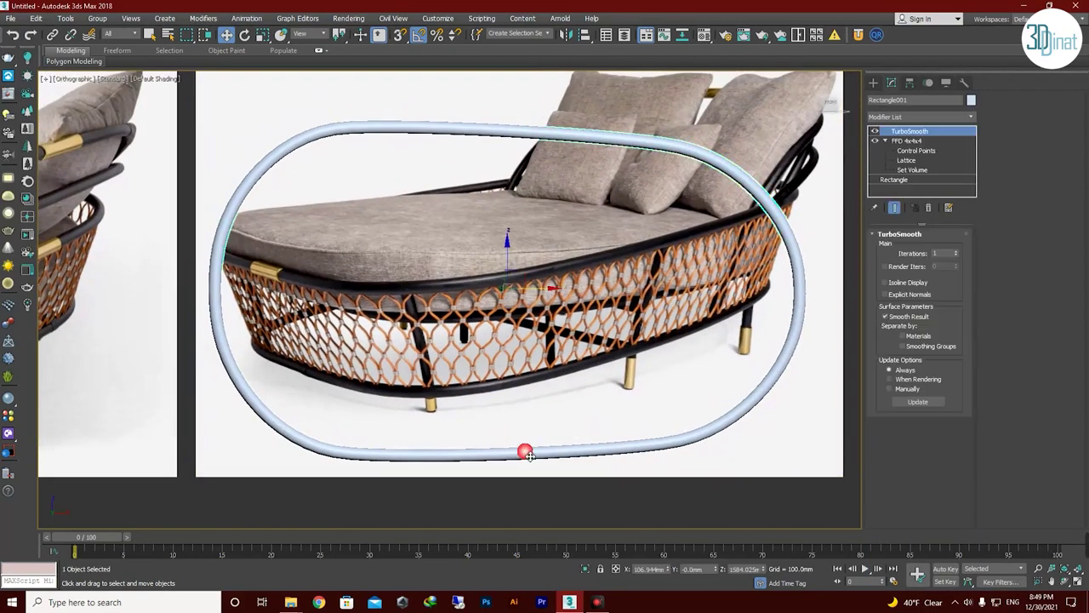
{"action": "mouse_move", "coordinate": [528, 455]}
{"action": "middle_mouse_down", "text": "alt"}
{"action": "mouse_move", "coordinate": [531, 299]}
{"action": "mouse_move", "coordinate": [521, 295]}
{"action": "mouse_move", "coordinate": [545, 281]}
{"action": "middle_mouse_up", "text": "alt"}
{"action": "scroll", "coordinate": [521, 295], "scroll_direction": "up", "scroll_amount": 3}
{"action": "scroll", "coordinate": [545, 281], "scroll_direction": "up", "scroll_amount": 3}
{"action": "key", "text": "F4"}
Review the base Rectangle parameters and inspect the smoothed ring up close.
{"action": "left_click", "coordinate": [893, 179]}
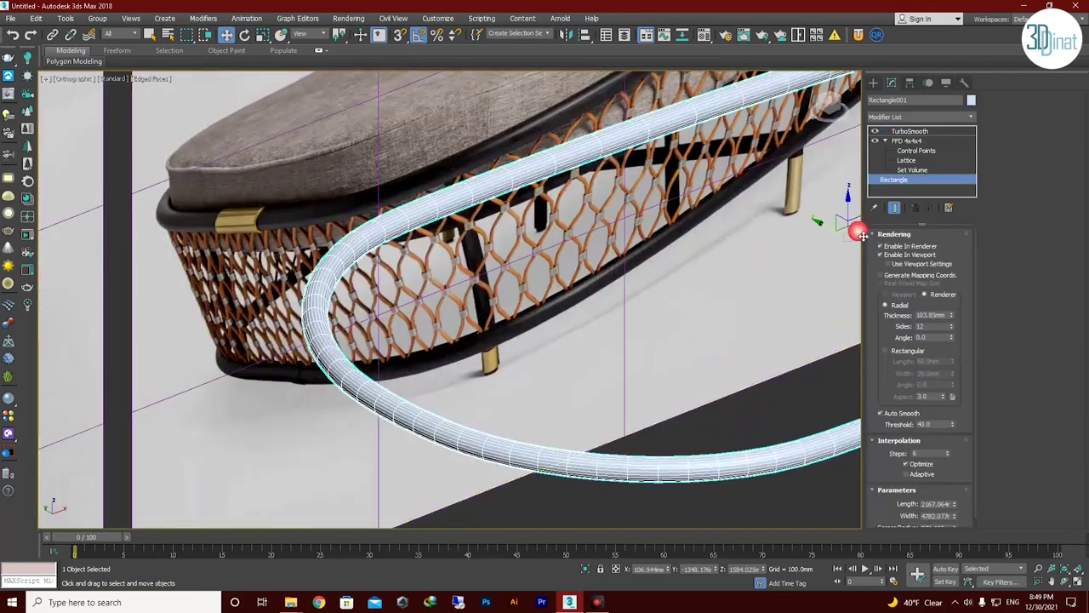
{"action": "scroll", "coordinate": [973, 414], "scroll_direction": "down", "scroll_amount": 1}
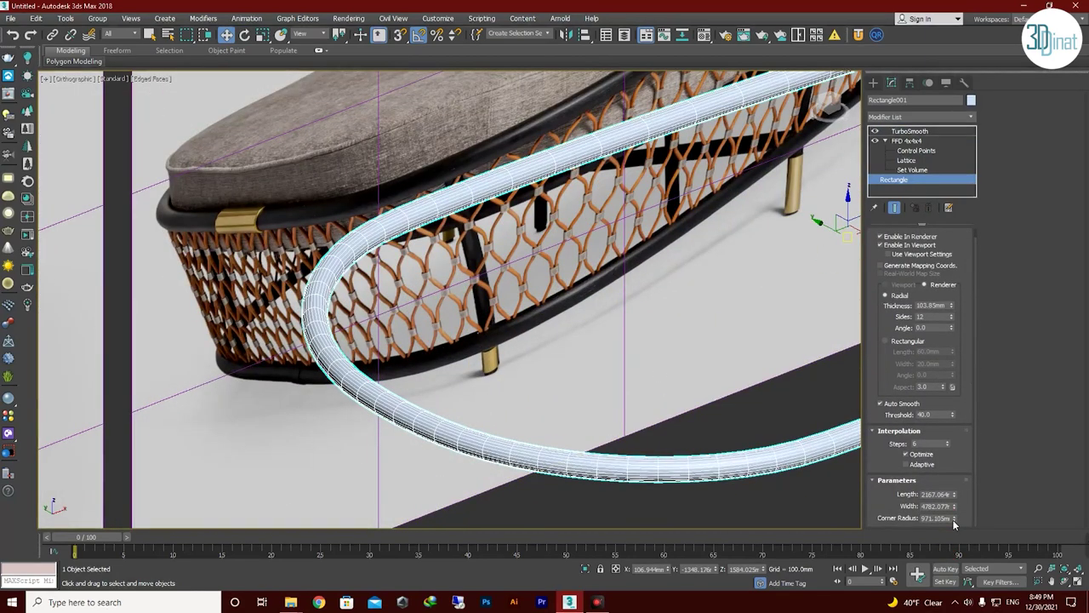
{"action": "scroll", "coordinate": [477, 402], "scroll_direction": "down", "scroll_amount": 5}
{"action": "left_click", "coordinate": [873, 82]}
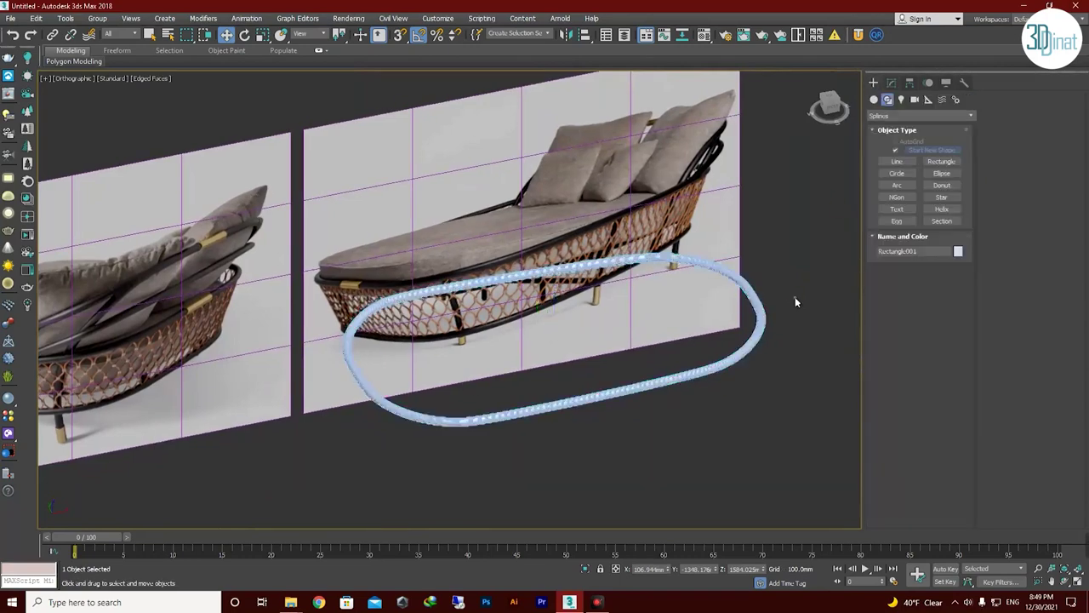
{"action": "middle_click_drag", "start_coordinate": [511, 341], "coordinate": [647, 306], "text": "alt"}
{"action": "scroll", "coordinate": [647, 306], "scroll_direction": "up", "scroll_amount": 5}
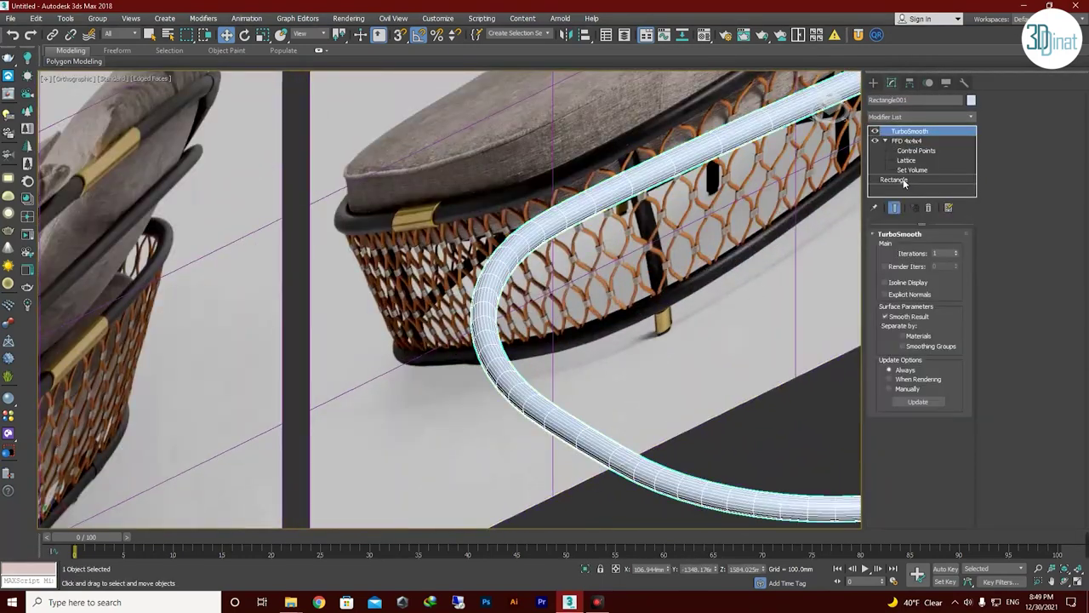
{"action": "left_click", "coordinate": [919, 117]}
{"action": "scroll", "coordinate": [919, 256], "scroll_direction": "down", "scroll_amount": 5}
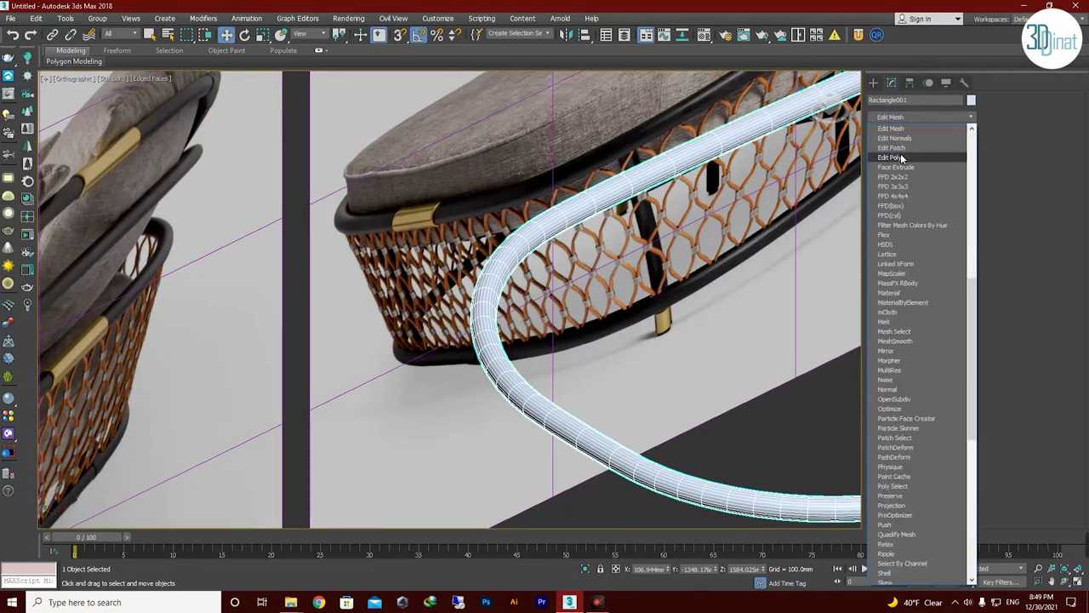
Add Edit Poly, delete TurboSmooth, and select a short band of tube polygons.
{"action": "left_click", "coordinate": [919, 256]}
{"action": "right_click", "coordinate": [916, 147]}
{"action": "left_click", "coordinate": [941, 164]}
{"action": "left_click", "coordinate": [932, 323]}
{"action": "middle_click_drag", "start_coordinate": [587, 400], "coordinate": [624, 417], "text": "alt"}
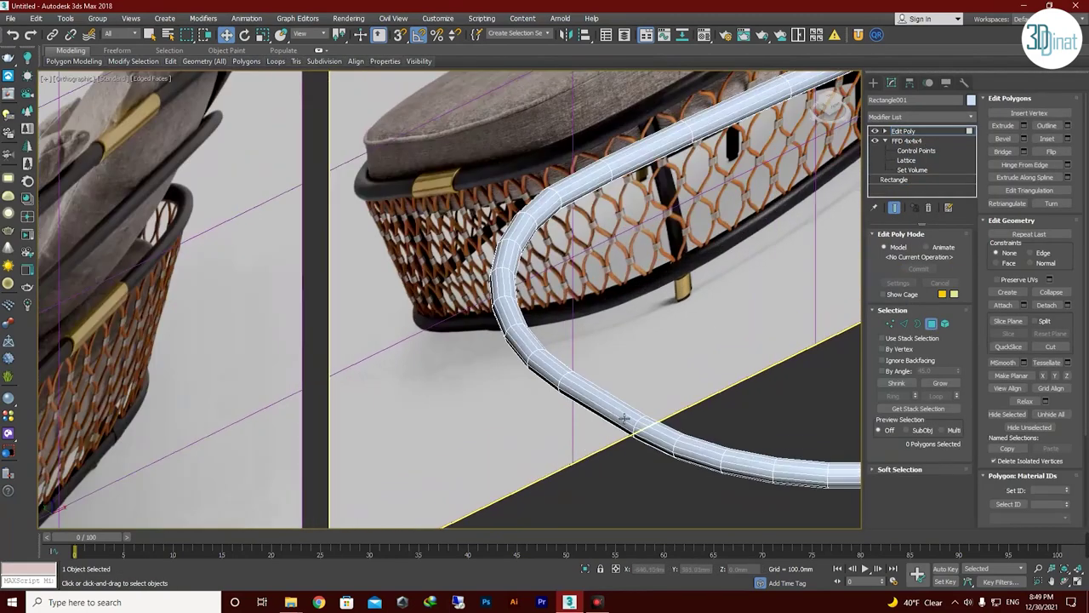
{"action": "scroll", "coordinate": [600, 380], "scroll_direction": "up", "scroll_amount": 5}
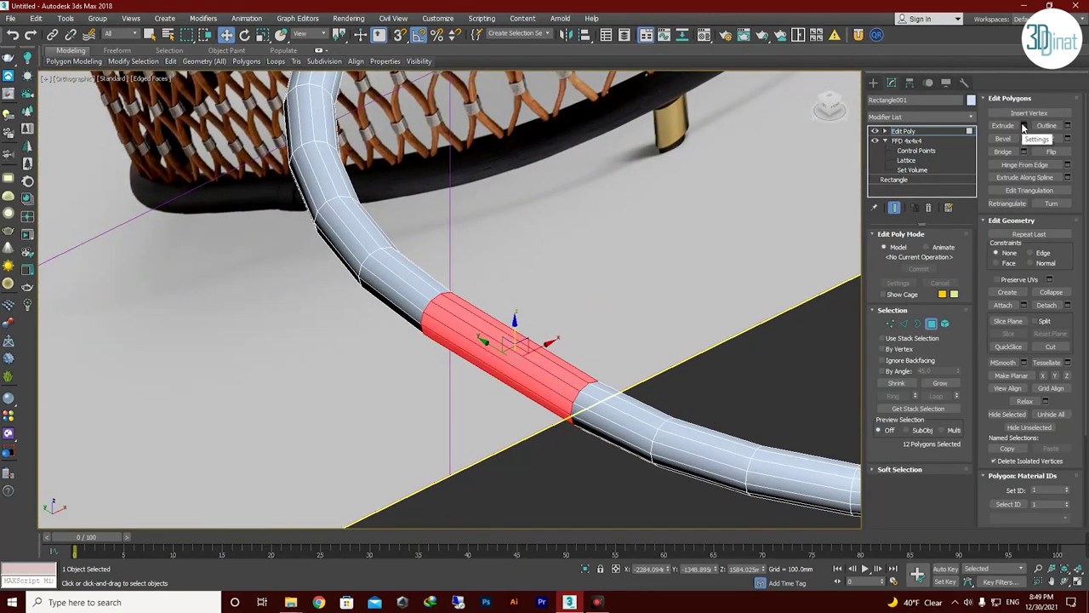
Clone the polygon band to a separate object and adjust its pivot.
{"action": "left_click_drag", "start_coordinate": [520, 337], "coordinate": [515, 327], "text": "shift"}
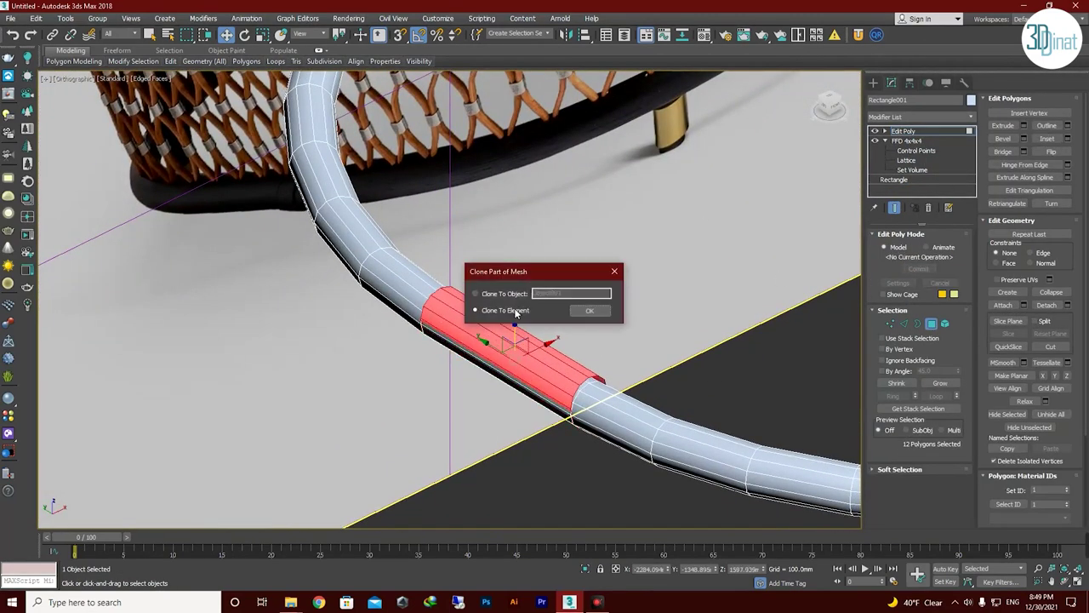
{"action": "left_click", "coordinate": [590, 310]}
{"action": "left_click", "coordinate": [506, 323]}
{"action": "left_click", "coordinate": [909, 83]}
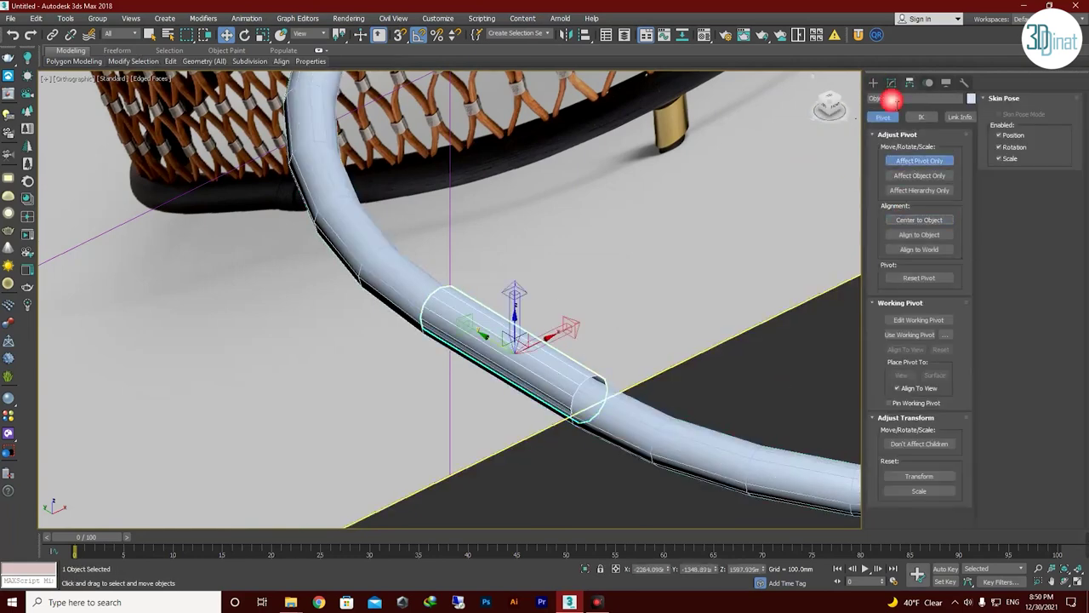
{"action": "left_click", "coordinate": [891, 100]}
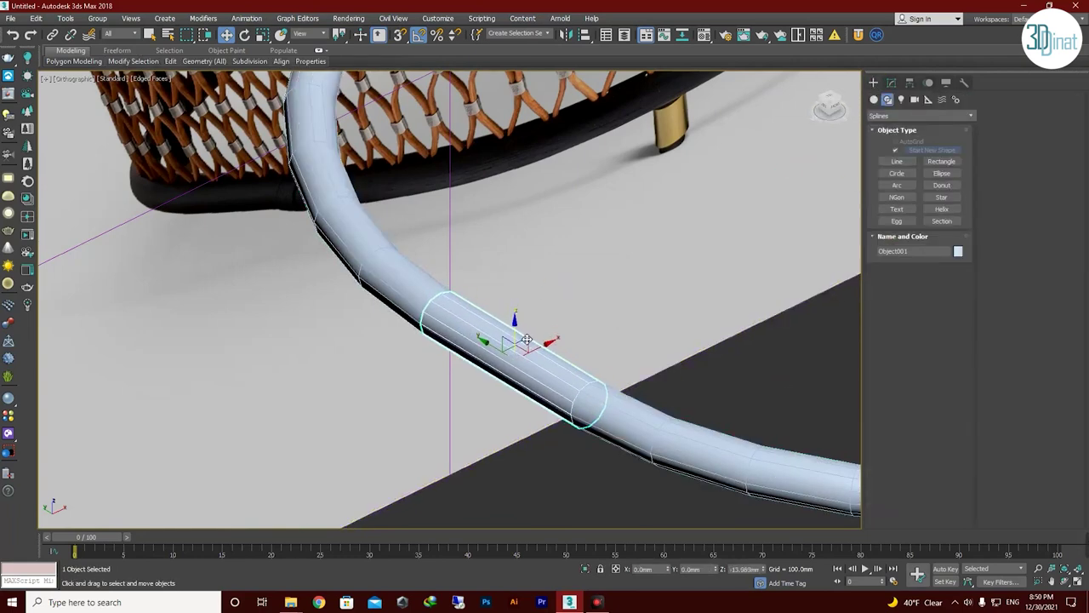
{"action": "middle_click_drag", "start_coordinate": [549, 348], "coordinate": [567, 394], "text": "alt"}
Extrude the cloned band's 12 polygons outward 18.265mm into a sleeve.
{"action": "key", "text": "1"}
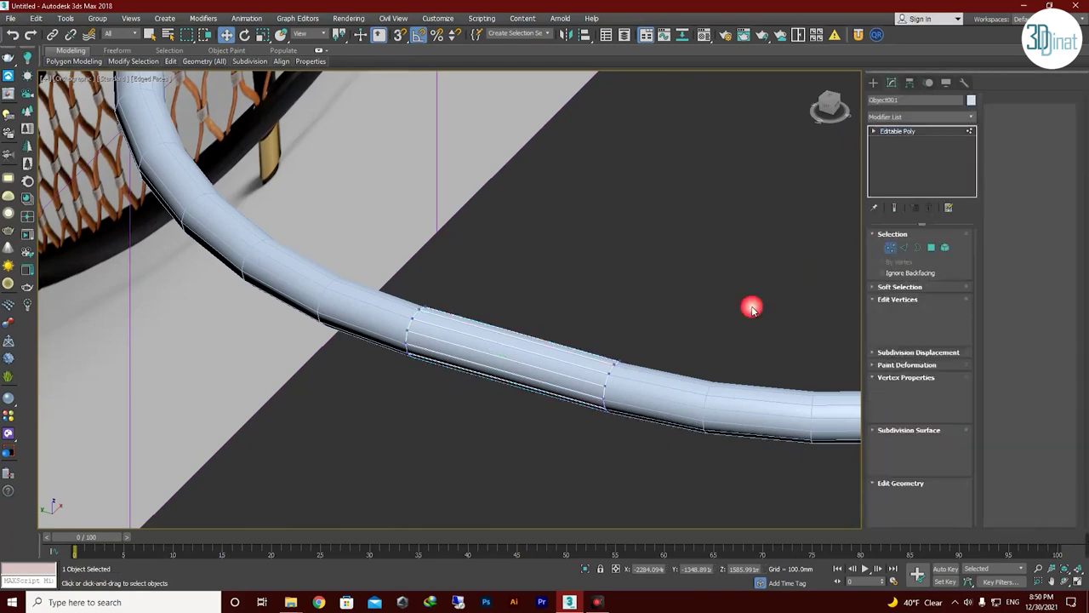
{"action": "left_click", "coordinate": [936, 249]}
{"action": "mouse_move", "coordinate": [547, 344]}
{"action": "middle_mouse_down", "text": "alt"}
{"action": "mouse_move", "coordinate": [554, 352]}
{"action": "mouse_move", "coordinate": [528, 341]}
{"action": "middle_mouse_up", "text": "alt"}
{"action": "scroll", "coordinate": [528, 341], "scroll_direction": "up", "scroll_amount": 4}
{"action": "middle_click_drag", "start_coordinate": [732, 374], "coordinate": [755, 389], "text": "alt"}
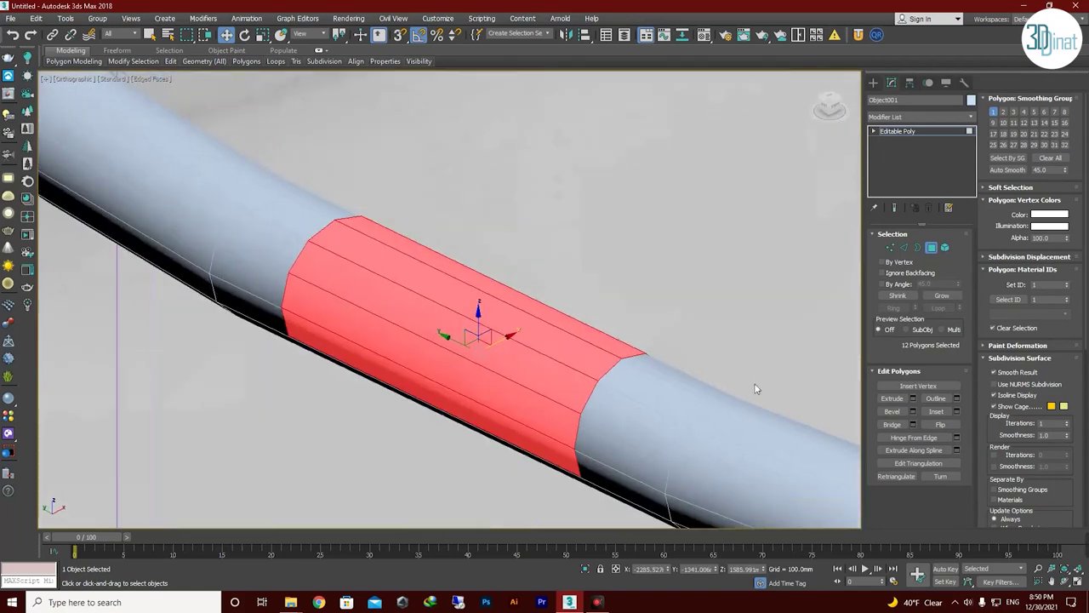
{"action": "left_click", "coordinate": [912, 398]}
{"action": "left_click_drag", "start_coordinate": [457, 322], "coordinate": [458, 332]}
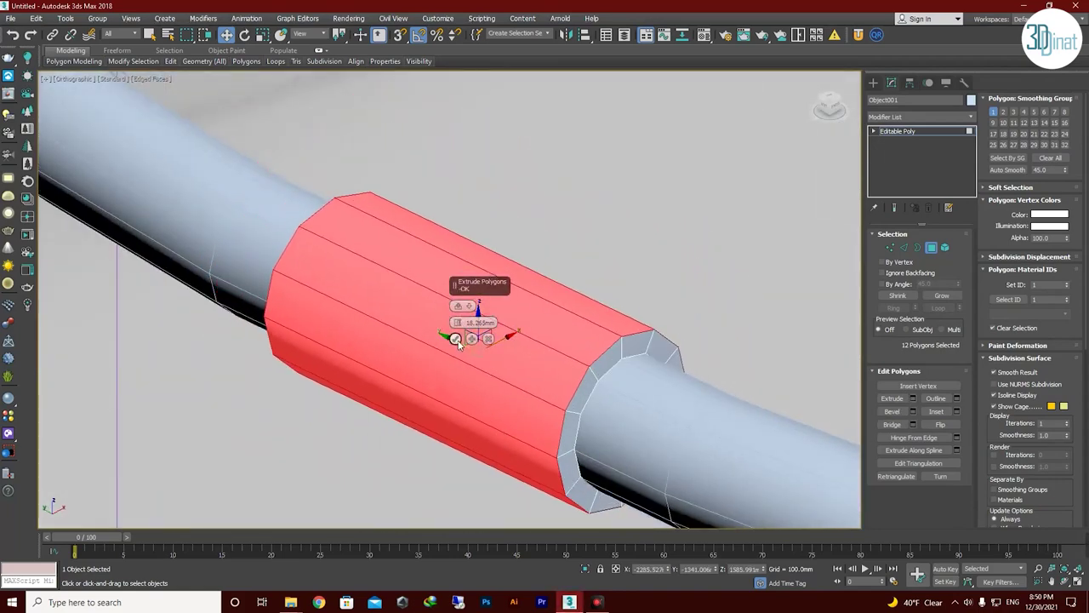
{"action": "left_click", "coordinate": [456, 339]}
{"action": "scroll", "coordinate": [477, 357], "scroll_direction": "down", "scroll_amount": 4}
{"action": "mouse_move", "coordinate": [477, 357]}
{"action": "middle_mouse_down", "text": "alt"}
{"action": "mouse_move", "coordinate": [510, 324]}
{"action": "mouse_move", "coordinate": [545, 255]}
{"action": "middle_mouse_up", "text": "alt"}
{"action": "left_click", "coordinate": [890, 246], "text": "ctrl"}
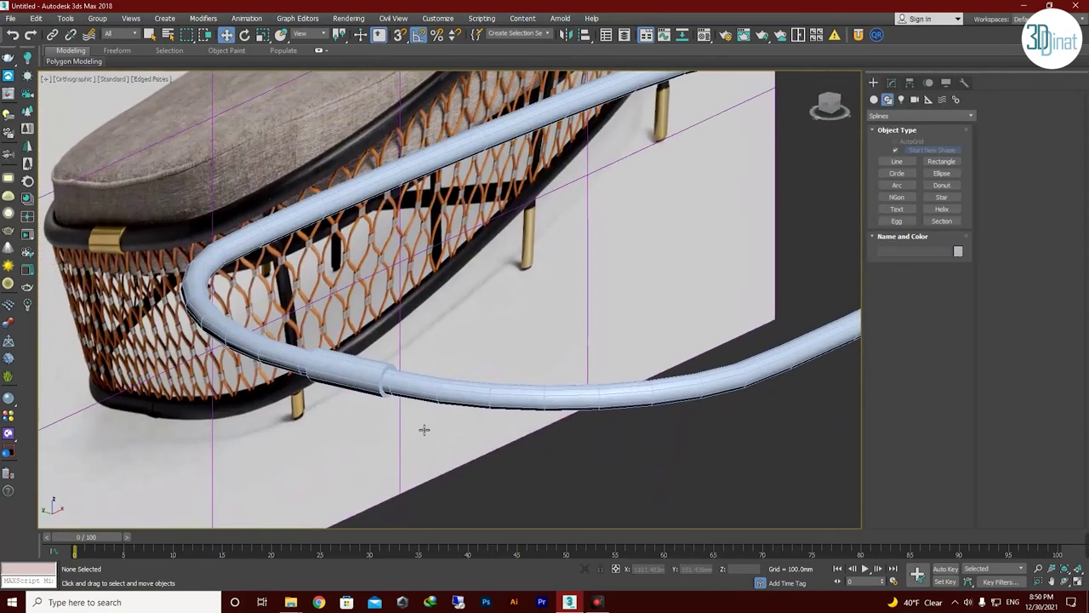
In Front view with the grid hidden, rotate Rectangle001 to tilt along the reference rim.
{"action": "scroll", "coordinate": [423, 431], "scroll_direction": "up", "scroll_amount": 3}
{"action": "scroll", "coordinate": [508, 355], "scroll_direction": "up", "scroll_amount": 3}
{"action": "key", "text": "f"}
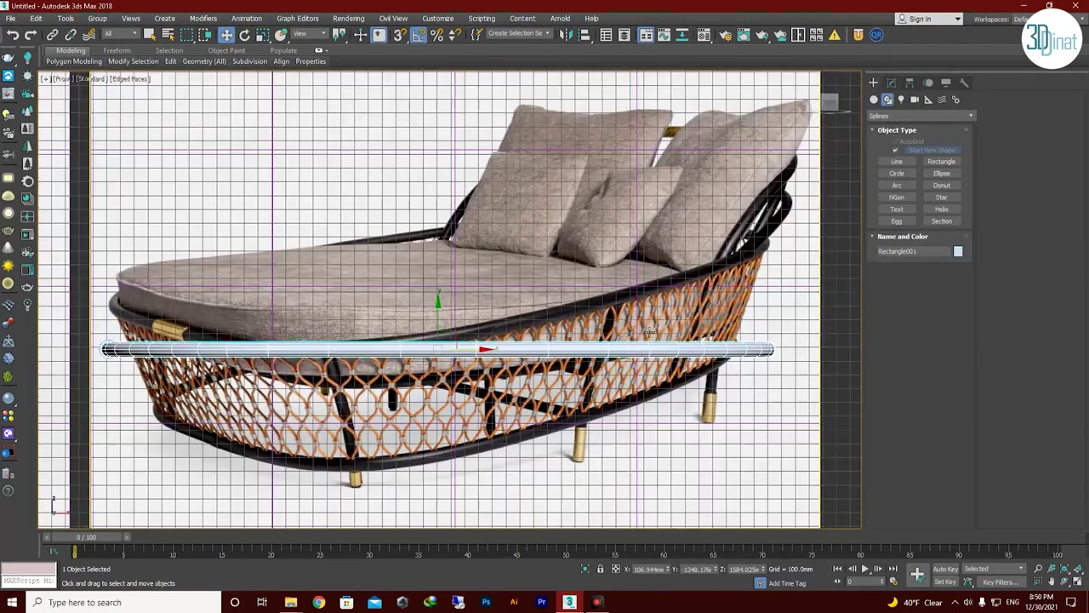
{"action": "key", "text": "g"}
{"action": "left_click", "coordinate": [649, 332]}
{"action": "left_click", "coordinate": [921, 283]}
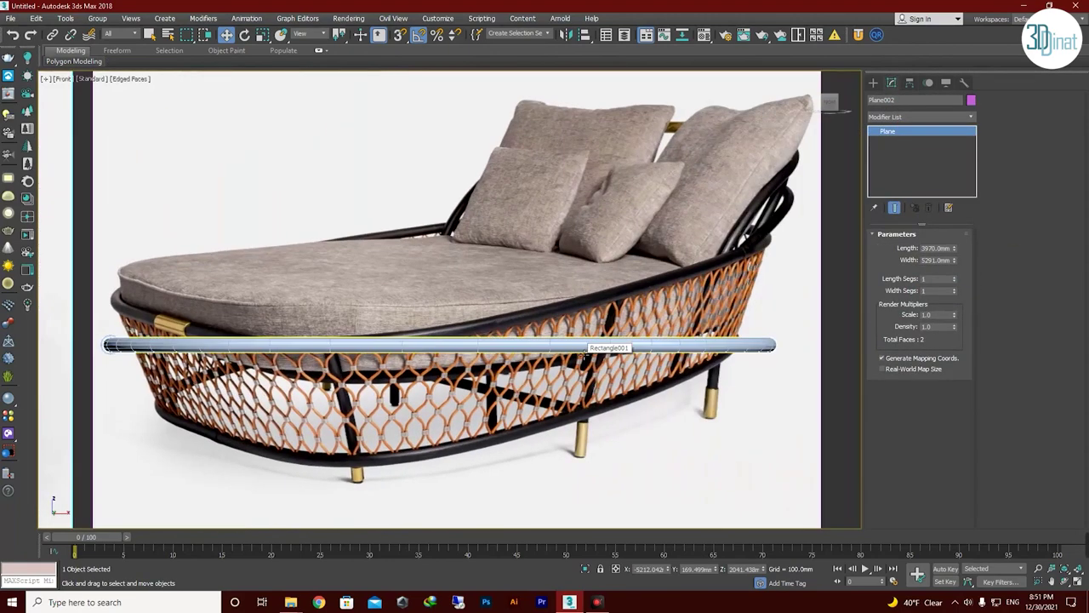
{"action": "left_click", "coordinate": [474, 344]}
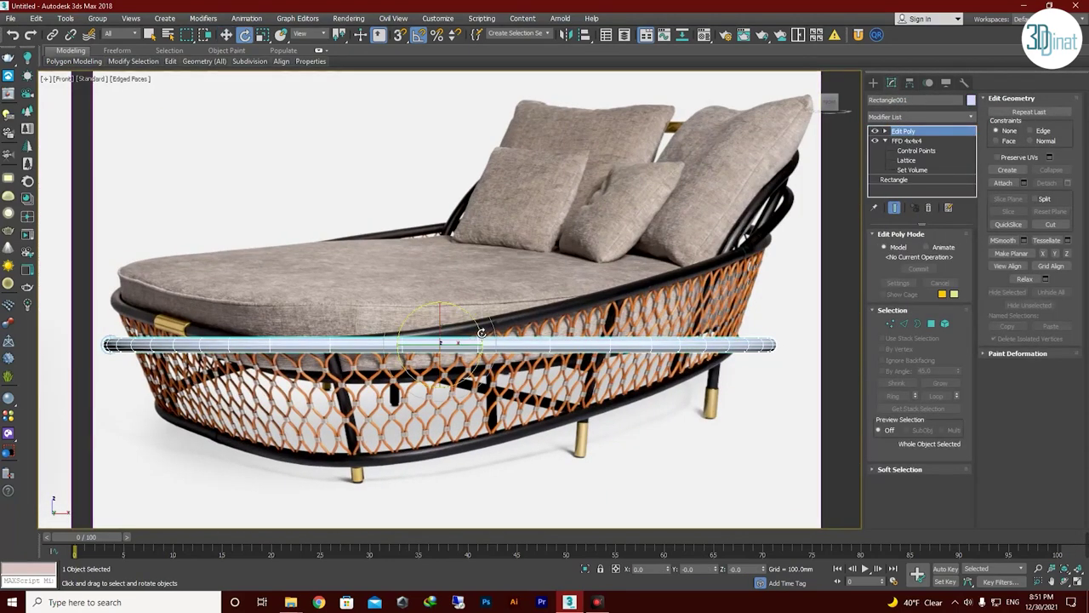
{"action": "left_click_drag", "start_coordinate": [482, 332], "coordinate": [449, 284]}
{"action": "key", "text": "ctrl+z"}
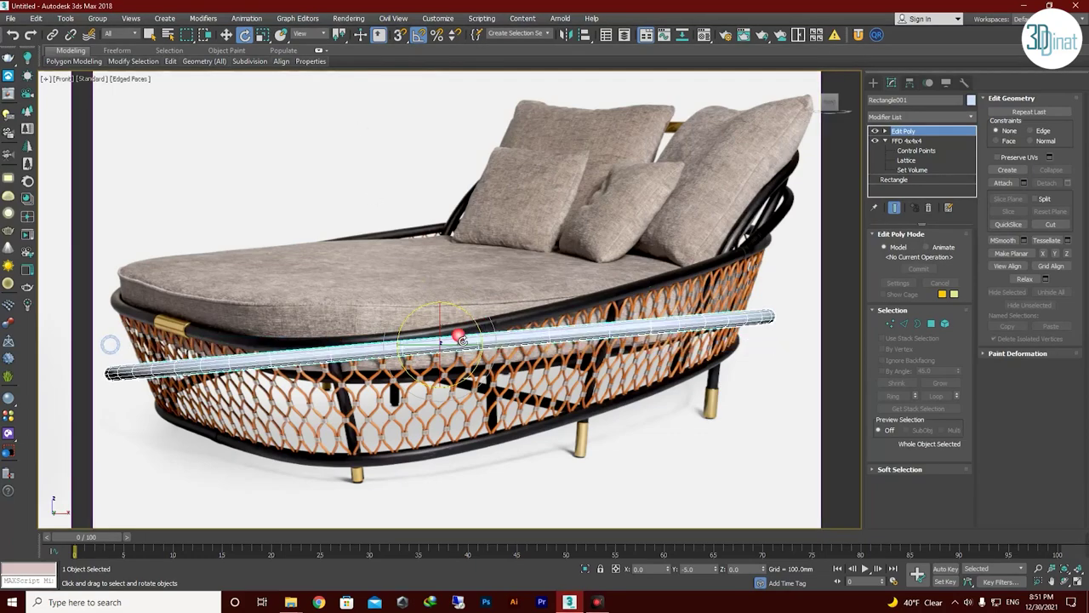
{"action": "middle_click_drag", "start_coordinate": [474, 324], "coordinate": [638, 388], "text": "alt"}
Select a 12-face band on the tube and clone it to a separate object.
{"action": "key", "text": "z"}
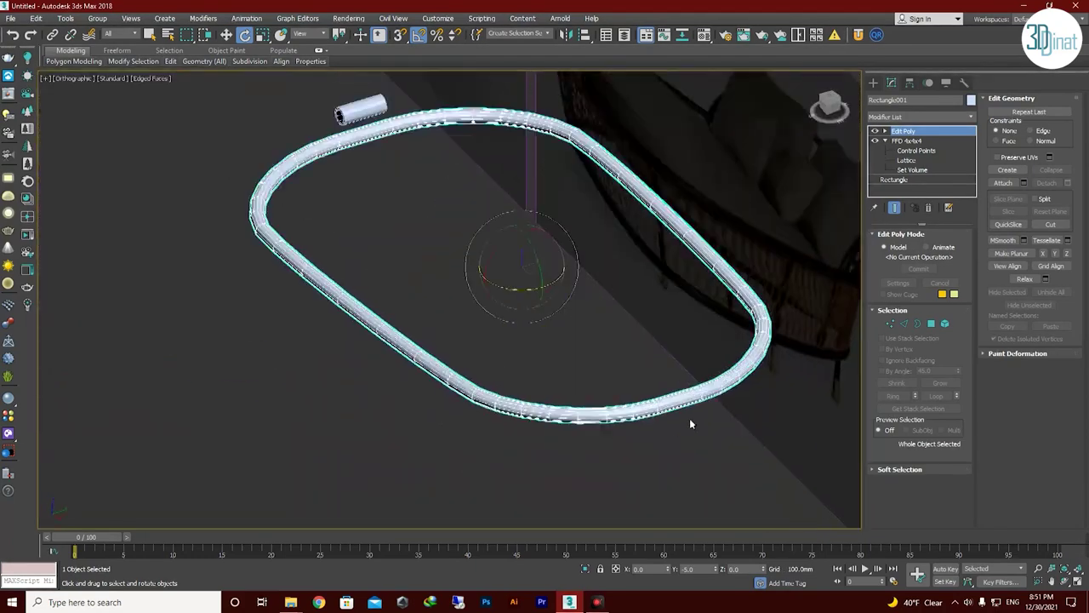
{"action": "left_click", "coordinate": [931, 323]}
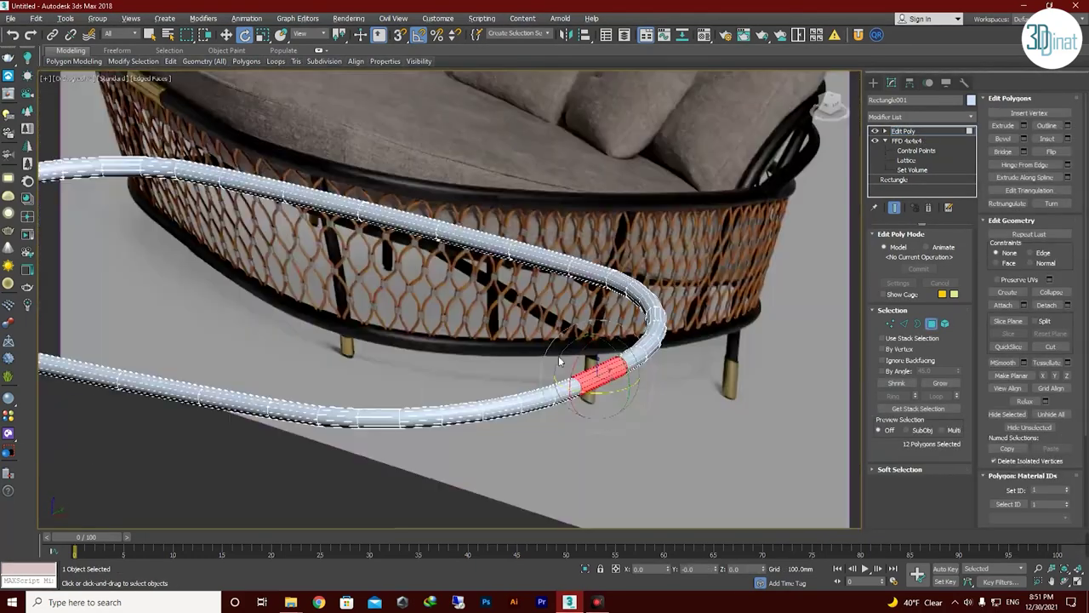
{"action": "mouse_move", "coordinate": [559, 355]}
{"action": "middle_mouse_down", "text": "alt"}
{"action": "mouse_move", "coordinate": [736, 365]}
{"action": "mouse_move", "coordinate": [613, 414]}
{"action": "middle_mouse_up", "text": "alt"}
{"action": "key", "text": "z"}
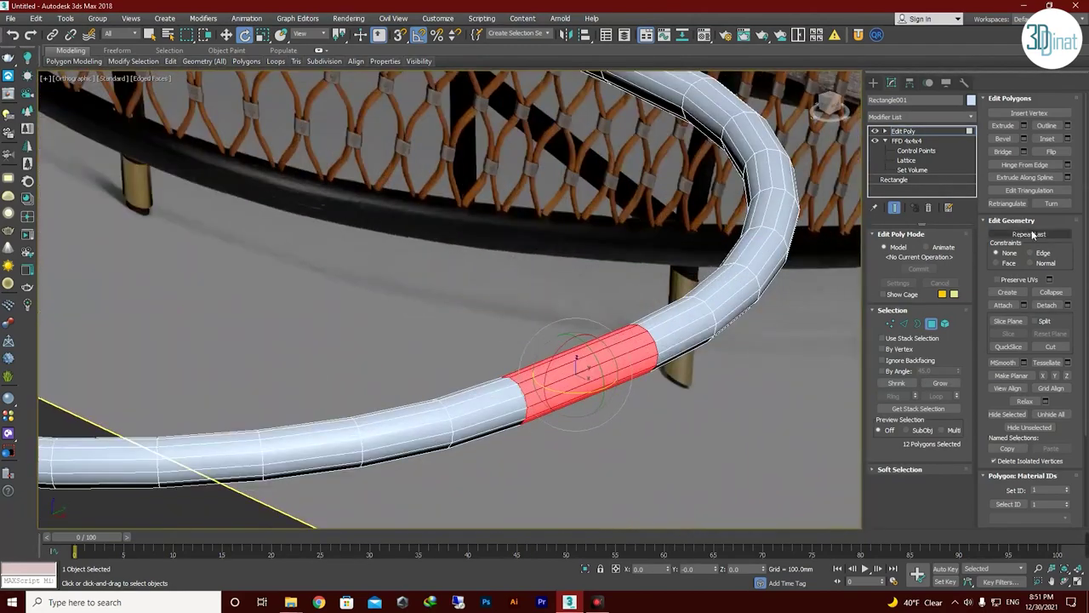
{"action": "left_click_drag", "start_coordinate": [595, 386], "coordinate": [587, 391], "text": "shift"}
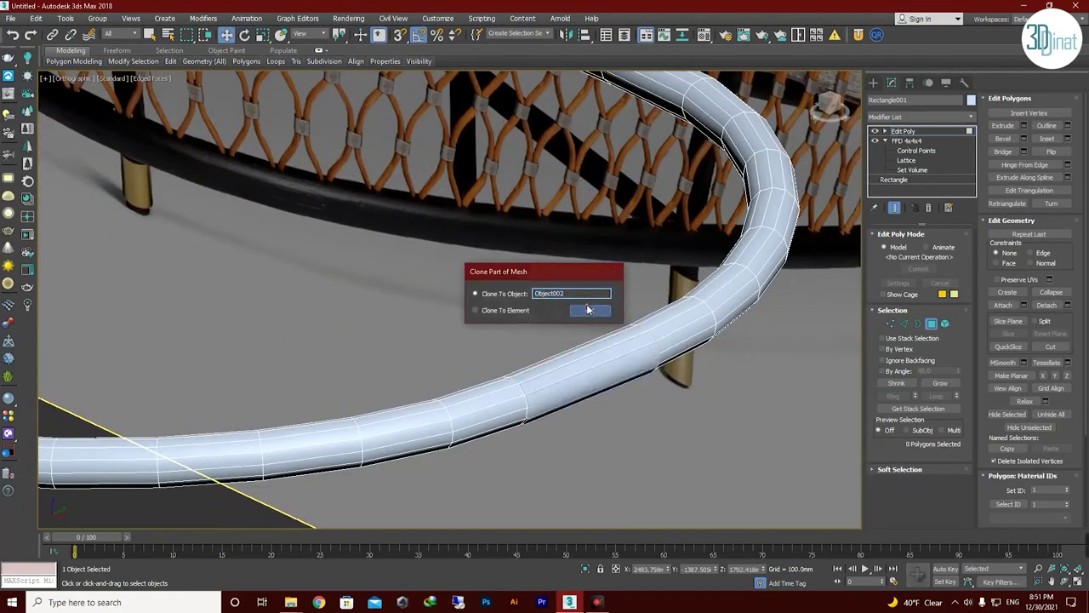
{"action": "key", "text": "Return"}
Center the new band's pivot and inspect it in isolation on the curved tube.
{"action": "left_click", "coordinate": [910, 83]}
{"action": "left_click", "coordinate": [920, 221]}
{"action": "left_click", "coordinate": [873, 83]}
{"action": "key", "text": "z"}
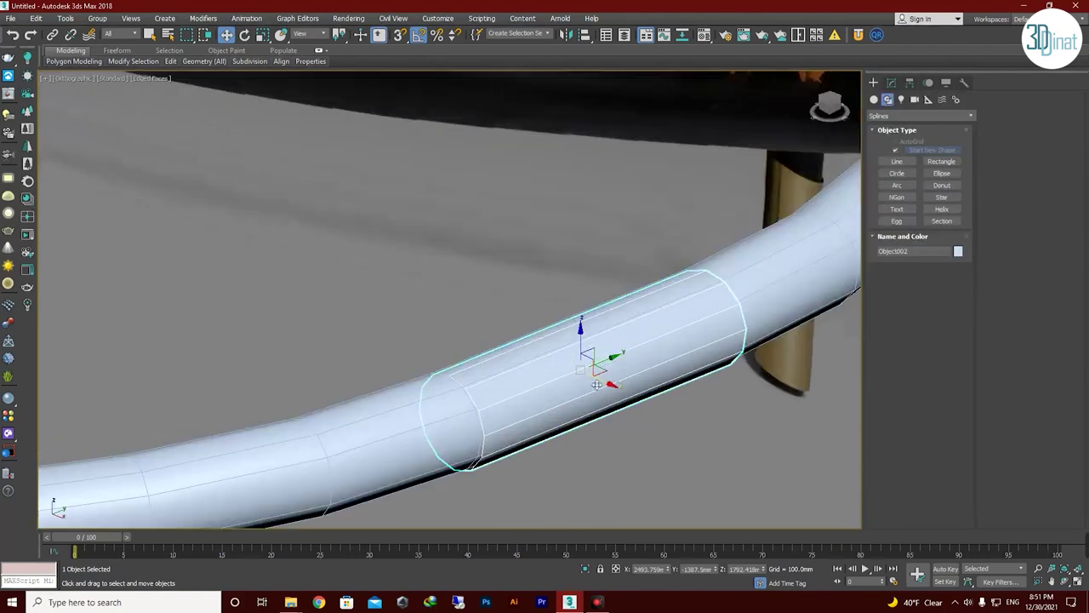
{"action": "left_click", "coordinate": [892, 82]}
{"action": "key", "text": "1"}
{"action": "key", "text": "alt+q"}
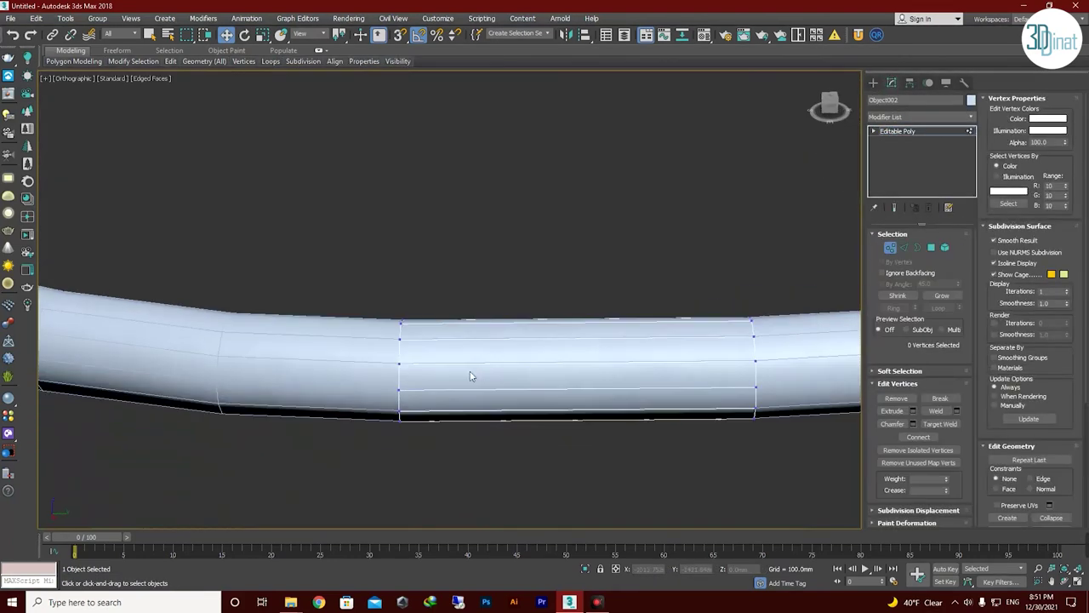
{"action": "key", "text": "alt+q"}
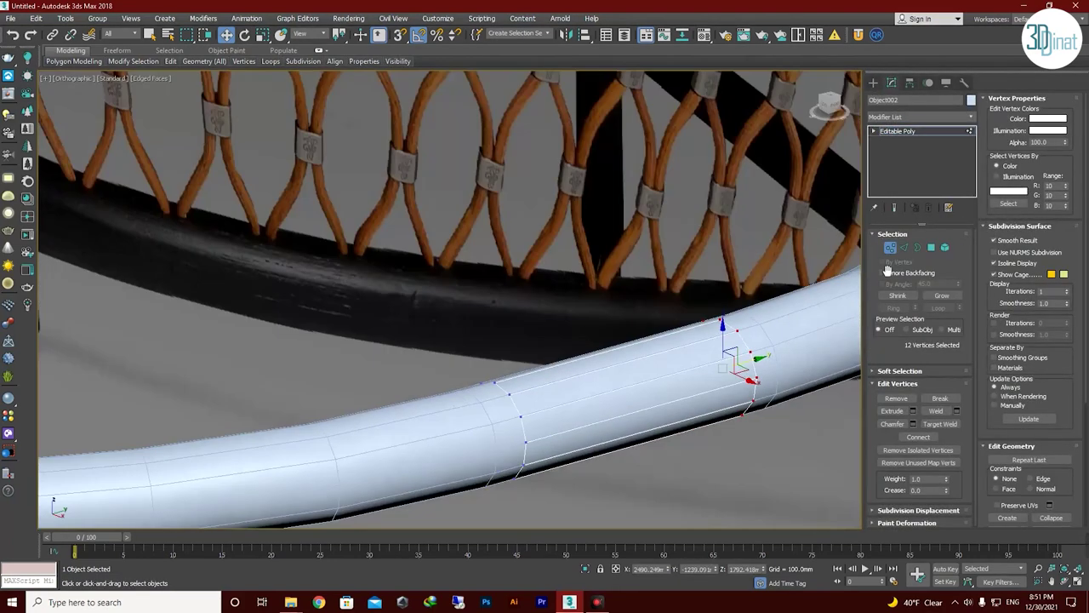
{"action": "key", "text": "5"}
{"action": "middle_click_drag", "start_coordinate": [511, 255], "coordinate": [643, 413], "text": "alt"}
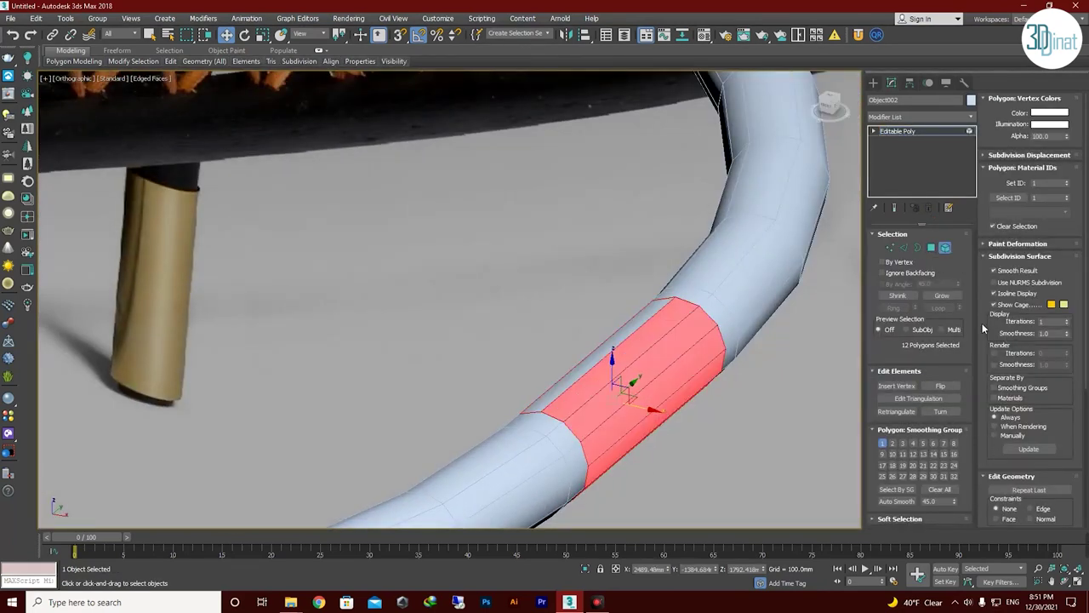
{"action": "scroll", "coordinate": [1030, 341], "scroll_direction": "down", "scroll_amount": 5}
Return the band to object level using the viewport quad menu.
{"action": "right_click", "coordinate": [612, 344]}
{"action": "left_click", "coordinate": [760, 313]}
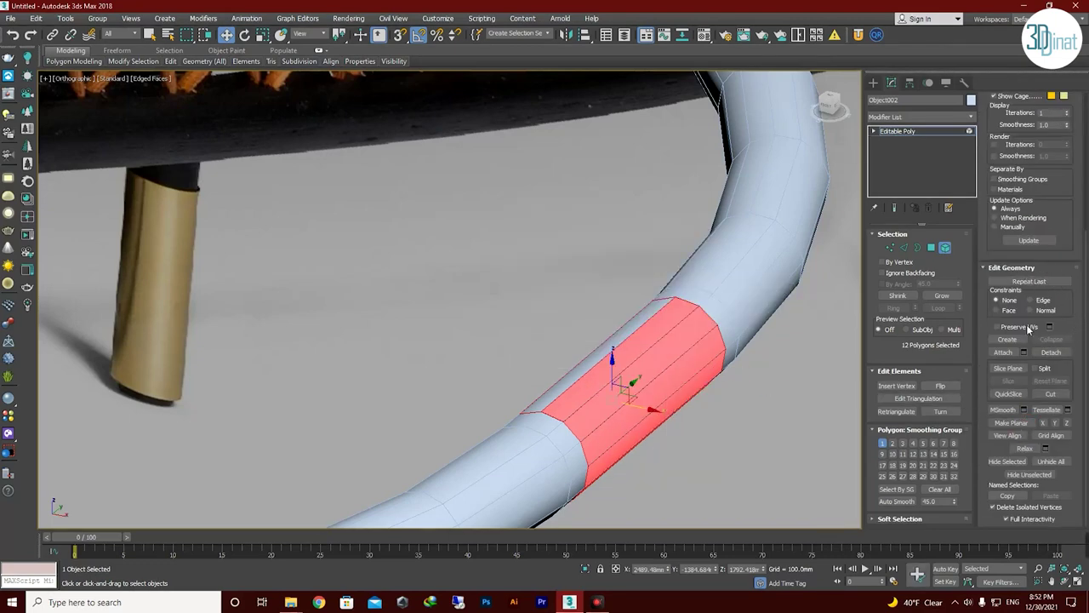
{"action": "right_click", "coordinate": [681, 407]}
{"action": "left_click", "coordinate": [707, 393]}
{"action": "scroll", "coordinate": [1038, 451], "scroll_direction": "down", "scroll_amount": 5}
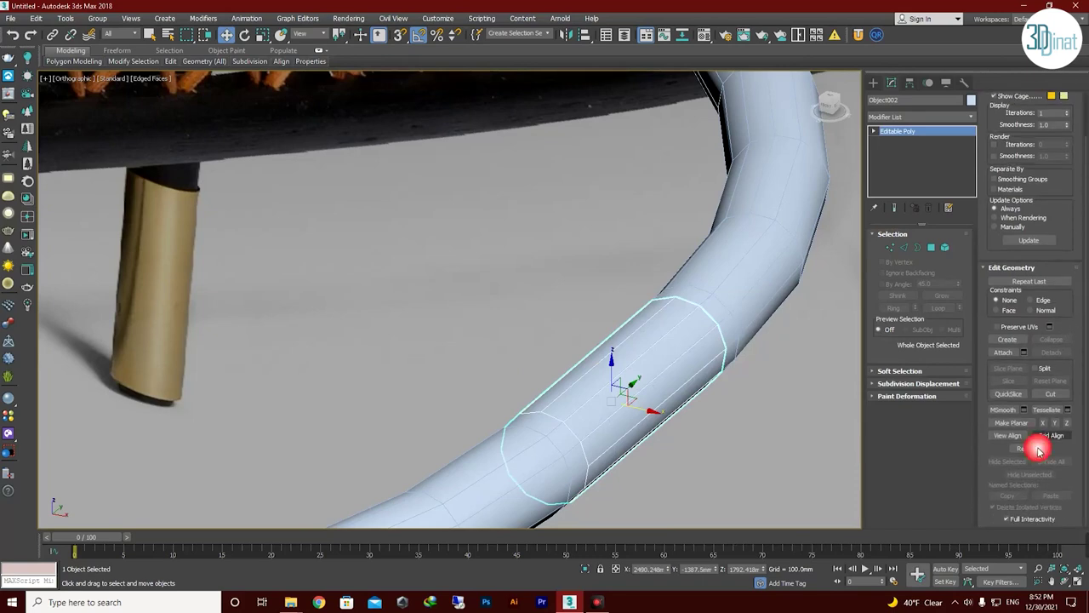
{"action": "left_click", "coordinate": [1038, 451]}
{"action": "right_click", "coordinate": [651, 443]}
{"action": "left_click", "coordinate": [656, 486]}
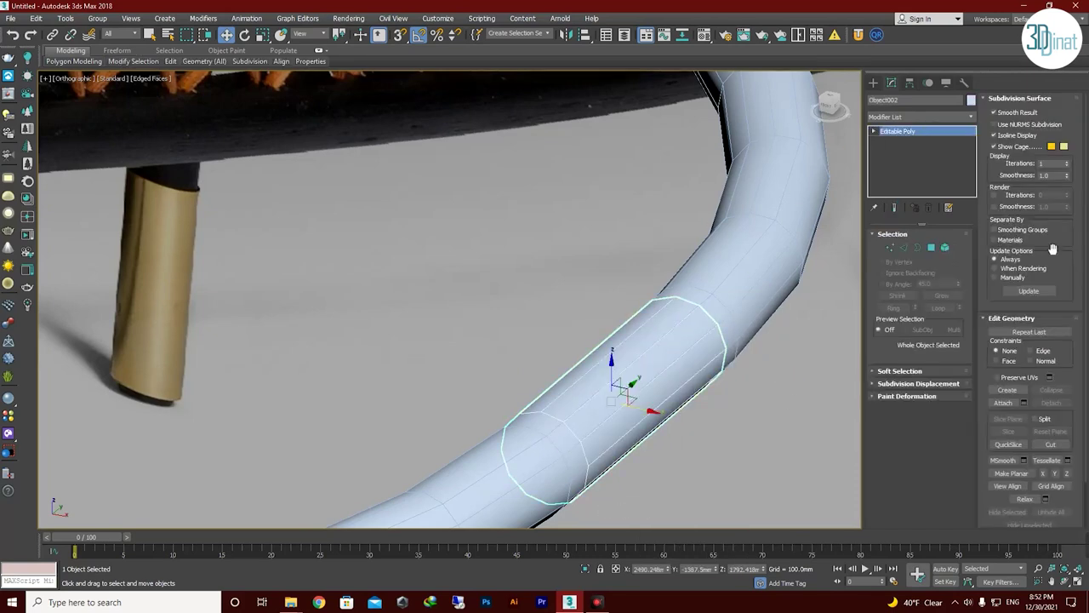
Extrude the band's polygons about 15.6 mm, then reselect the oval ring.
{"action": "left_click", "coordinate": [937, 247]}
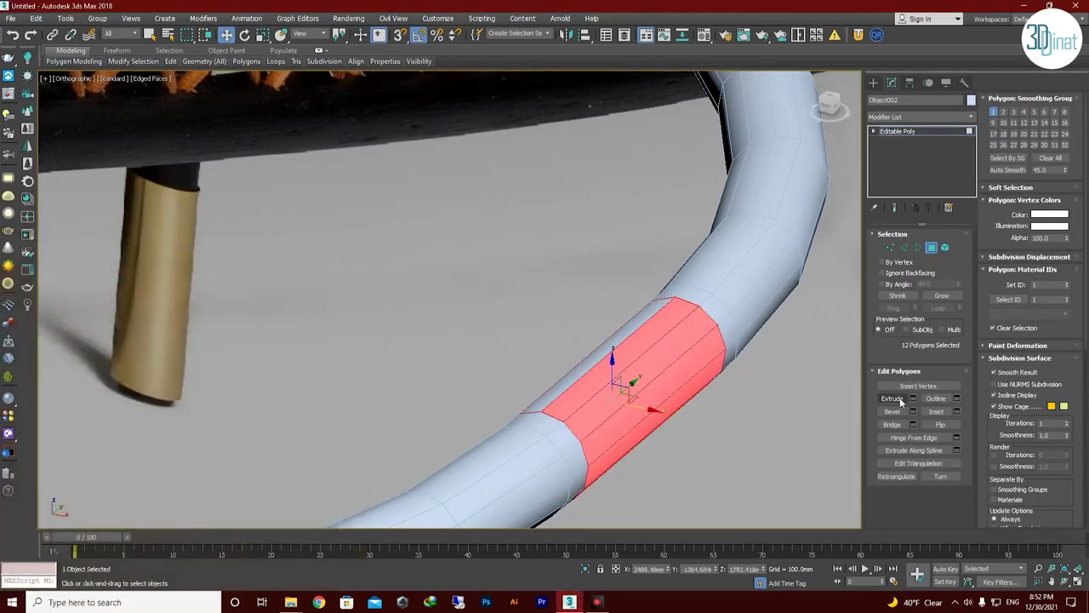
{"action": "left_click", "coordinate": [912, 398]}
{"action": "mouse_move", "coordinate": [457, 322]}
{"action": "left_mouse_down"}
{"action": "mouse_move", "coordinate": [460, 308]}
{"action": "mouse_move", "coordinate": [467, 313]}
{"action": "left_mouse_up"}
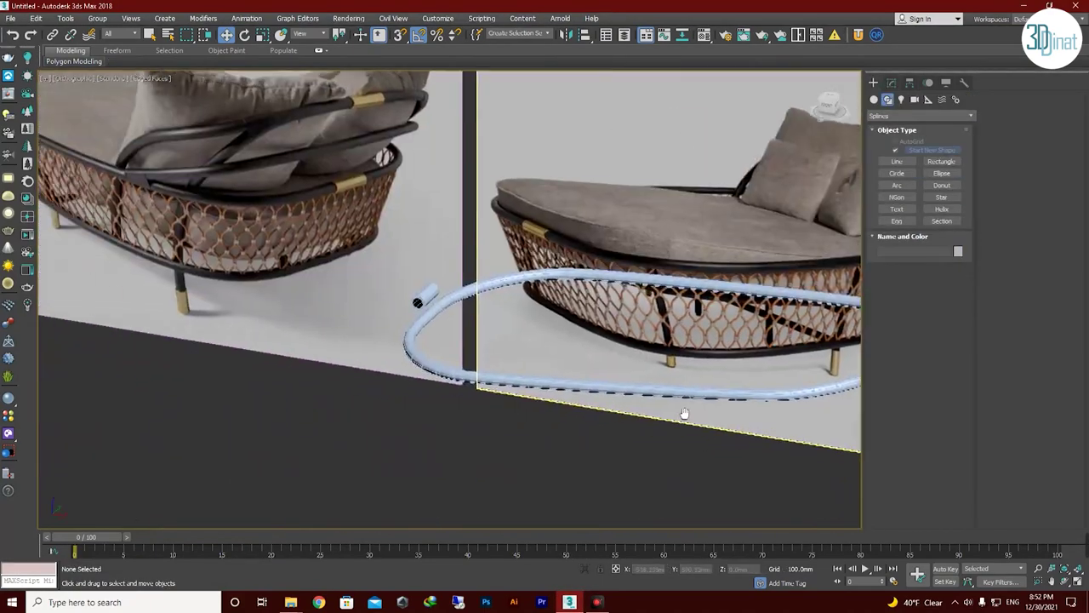
{"action": "middle_click_drag", "start_coordinate": [684, 414], "coordinate": [455, 370], "text": "alt"}
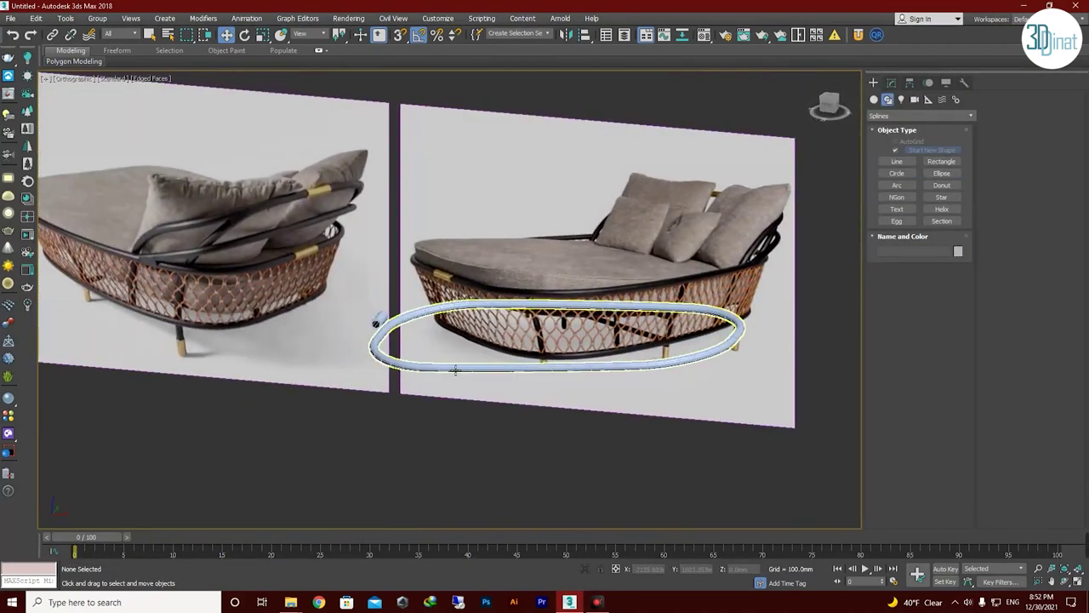
{"action": "left_click", "coordinate": [455, 370]}
{"action": "scroll", "coordinate": [387, 322], "scroll_direction": "up", "scroll_amount": 2}
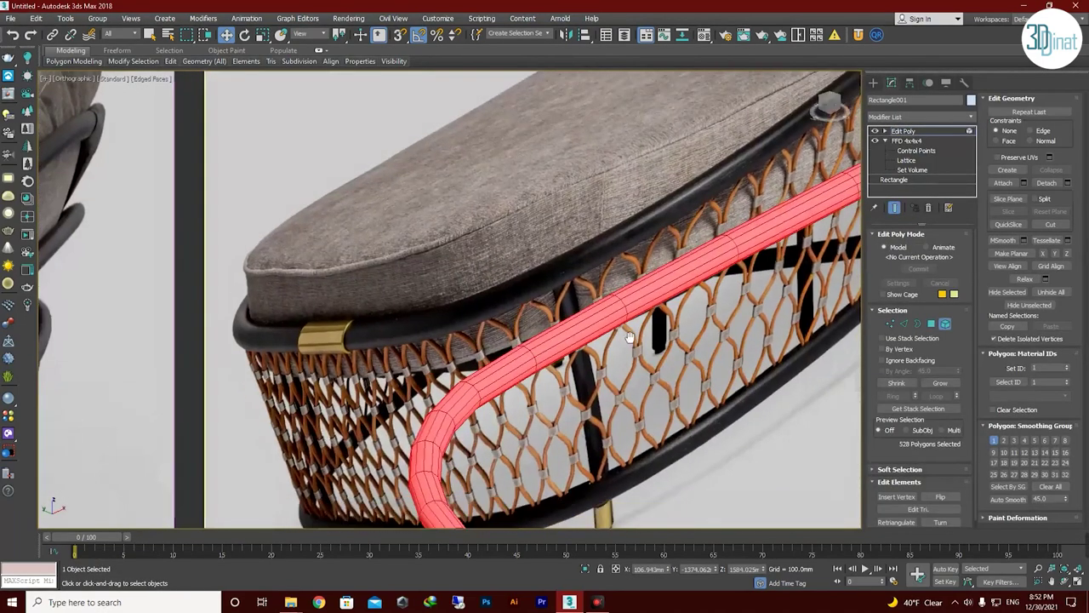
Clone a second short band of tube polygons into a new object, Object003.
{"action": "right_click", "coordinate": [548, 374]}
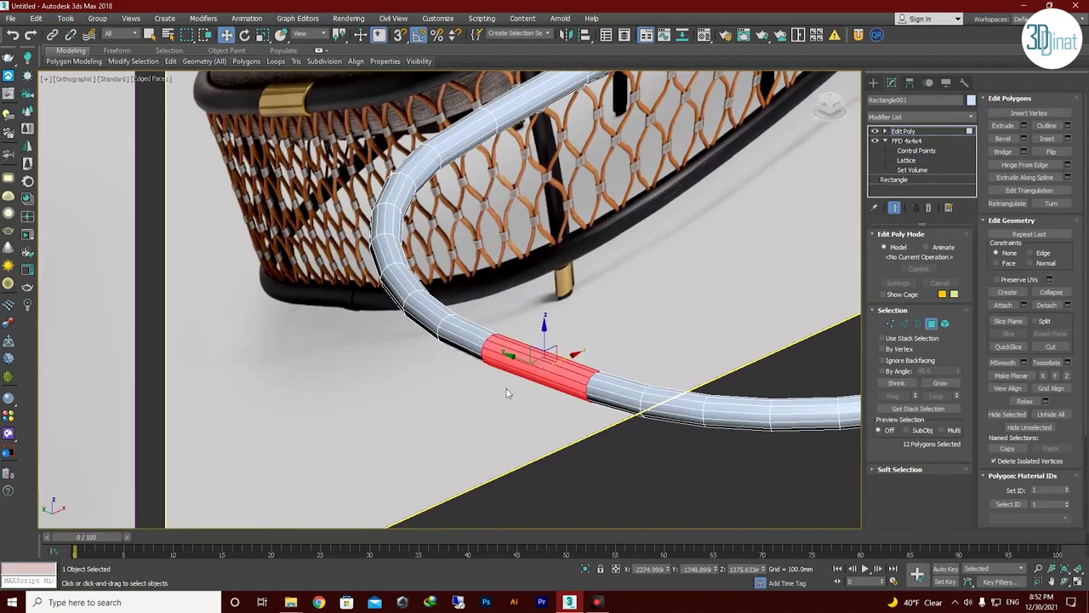
{"action": "left_click_drag", "start_coordinate": [544, 347], "coordinate": [546, 347], "text": "shift"}
{"action": "left_click", "coordinate": [596, 309]}
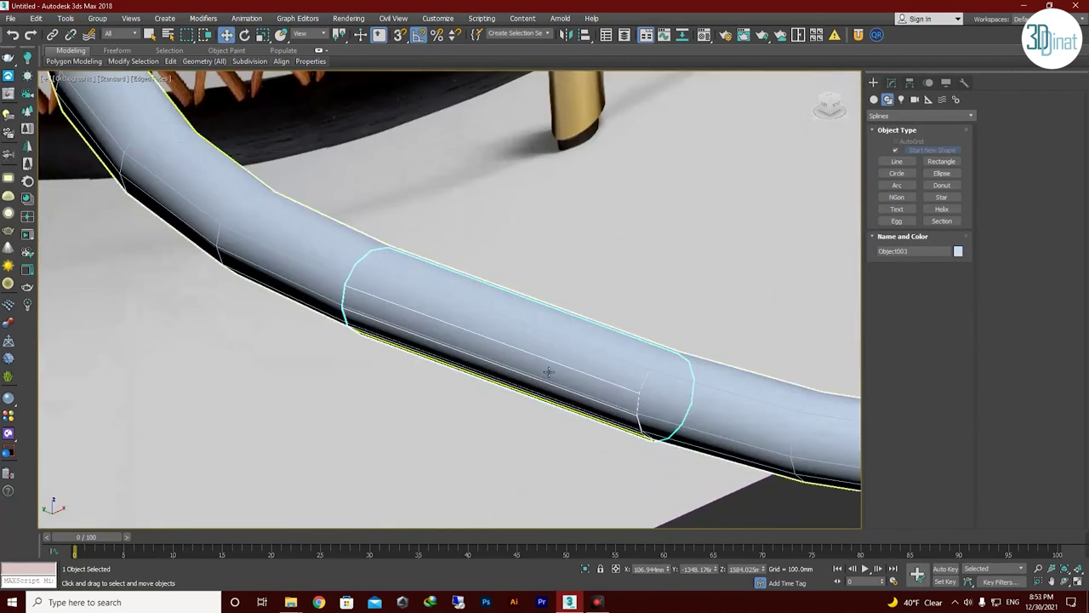
{"action": "left_click", "coordinate": [891, 82]}
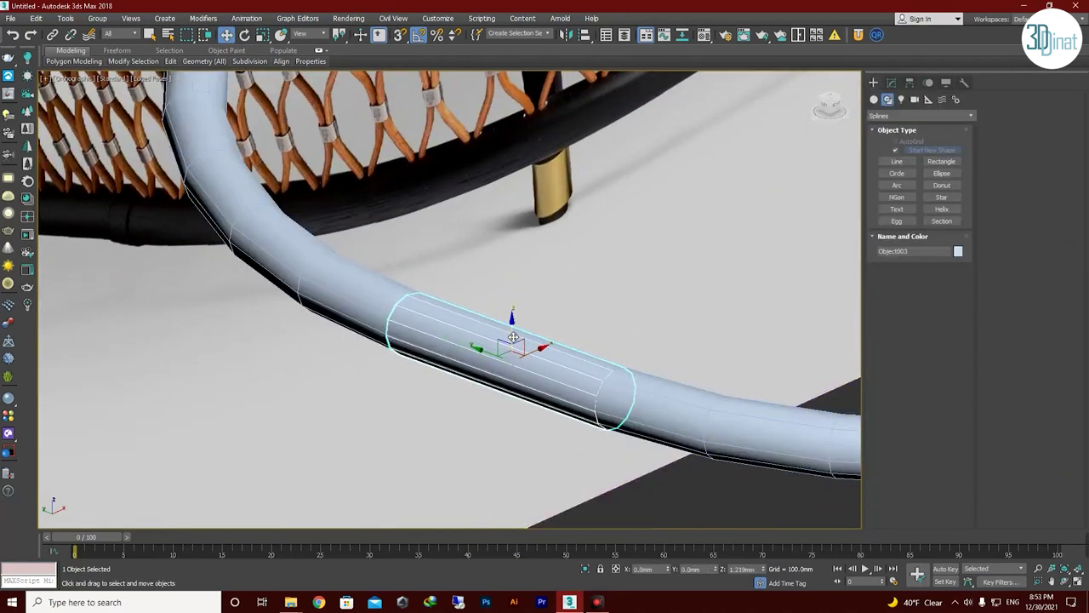
{"action": "left_click", "coordinate": [891, 83]}
{"action": "left_click", "coordinate": [919, 116]}
Select all of Object003's polygons and extrude them about 11 mm.
{"action": "left_click", "coordinate": [931, 314]}
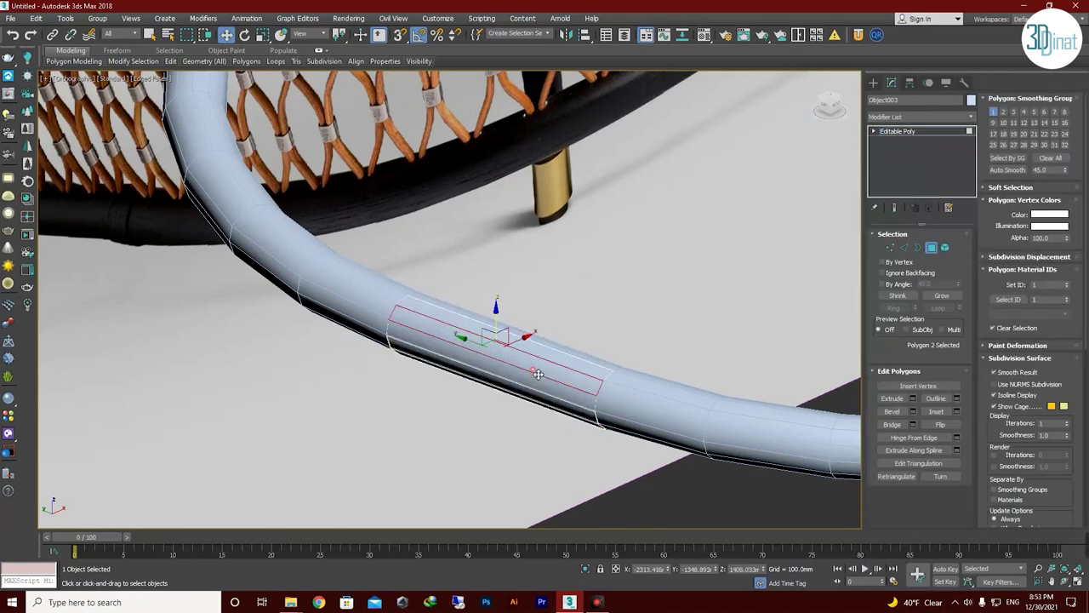
{"action": "key", "text": "ctrl+a"}
{"action": "left_click", "coordinate": [913, 398]}
{"action": "left_click_drag", "start_coordinate": [456, 322], "coordinate": [456, 321]}
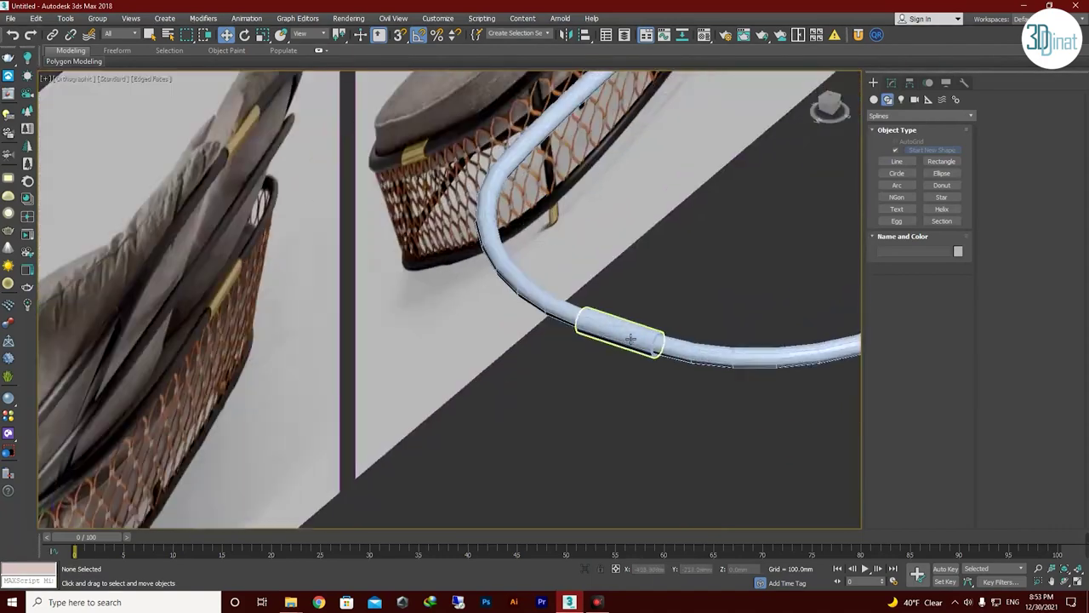
{"action": "left_click", "coordinate": [630, 339]}
{"action": "key", "text": "z"}
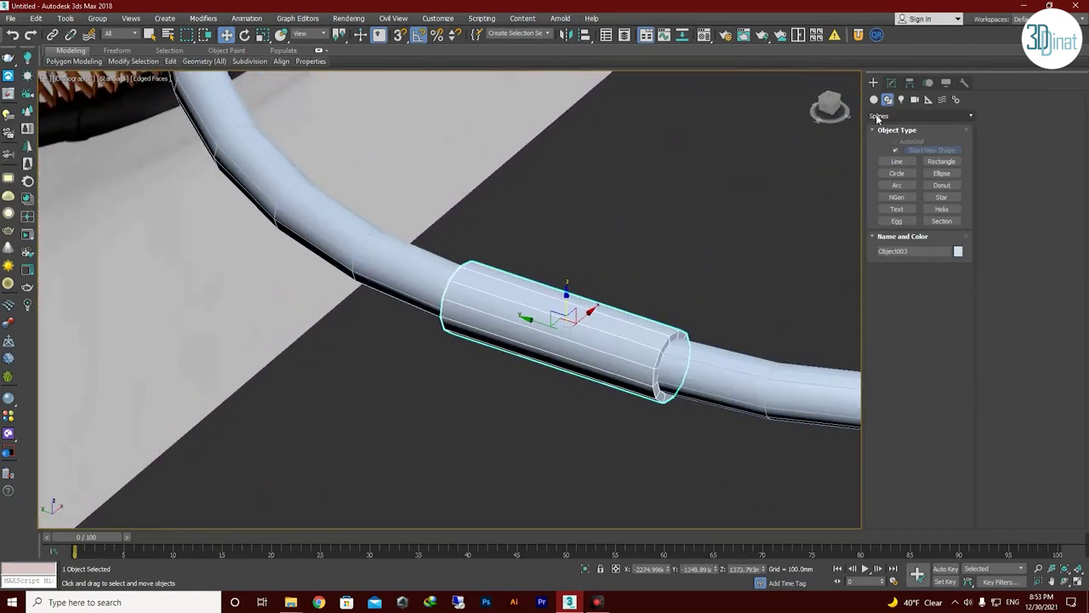
{"action": "left_click", "coordinate": [891, 82]}
{"action": "key", "text": "1"}
{"action": "key", "text": "z"}
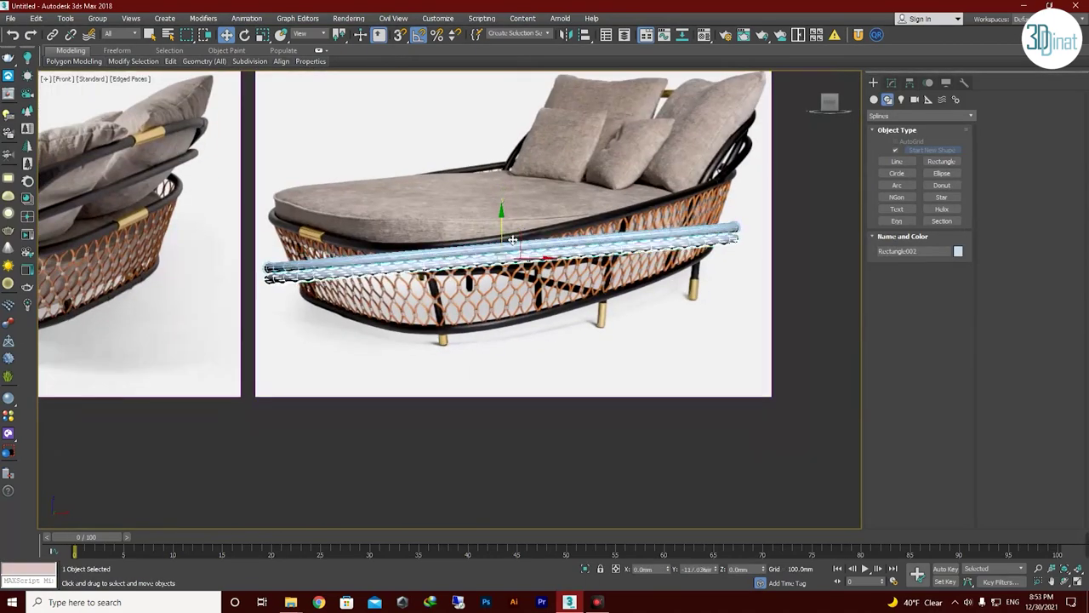
Shift-move the tube ring to create an offset copy.
{"action": "left_click_drag", "start_coordinate": [525, 320], "coordinate": [550, 325], "text": "shift"}
{"action": "left_click", "coordinate": [540, 347]}
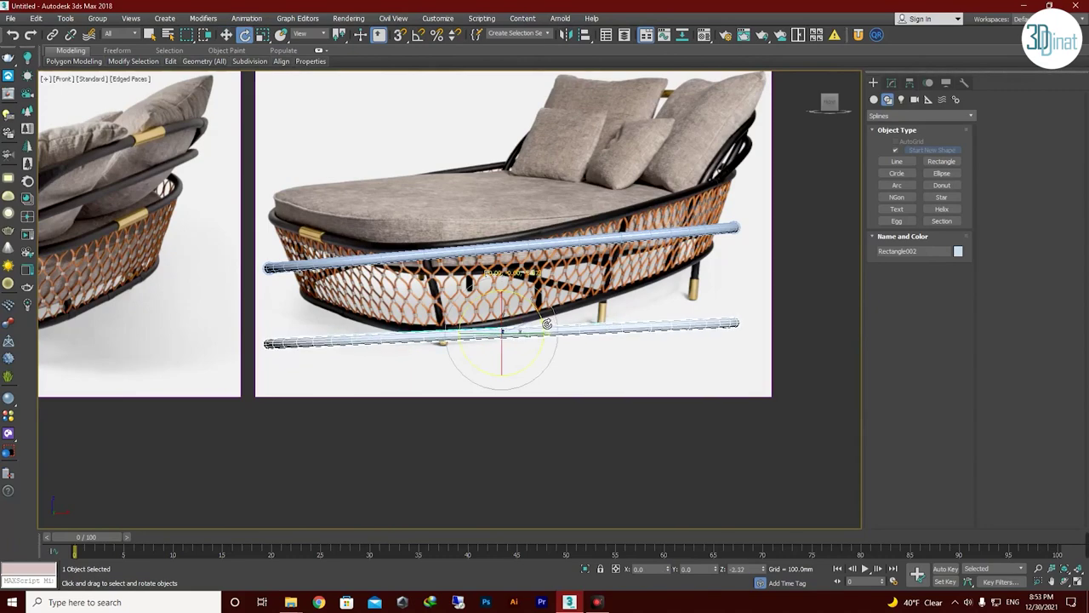
{"action": "scroll", "coordinate": [547, 325], "scroll_direction": "down", "scroll_amount": 3}
{"action": "scroll", "coordinate": [510, 357], "scroll_direction": "up", "scroll_amount": 3}
{"action": "mouse_move", "coordinate": [506, 358]}
{"action": "middle_mouse_down", "text": "alt"}
{"action": "mouse_move", "coordinate": [433, 328]}
{"action": "mouse_move", "coordinate": [459, 280]}
{"action": "middle_mouse_up", "text": "alt"}
{"action": "key", "text": "r"}
Delete the copy's Edit Poly modifier and convert it to an Editable Spline.
{"action": "left_click", "coordinate": [891, 83]}
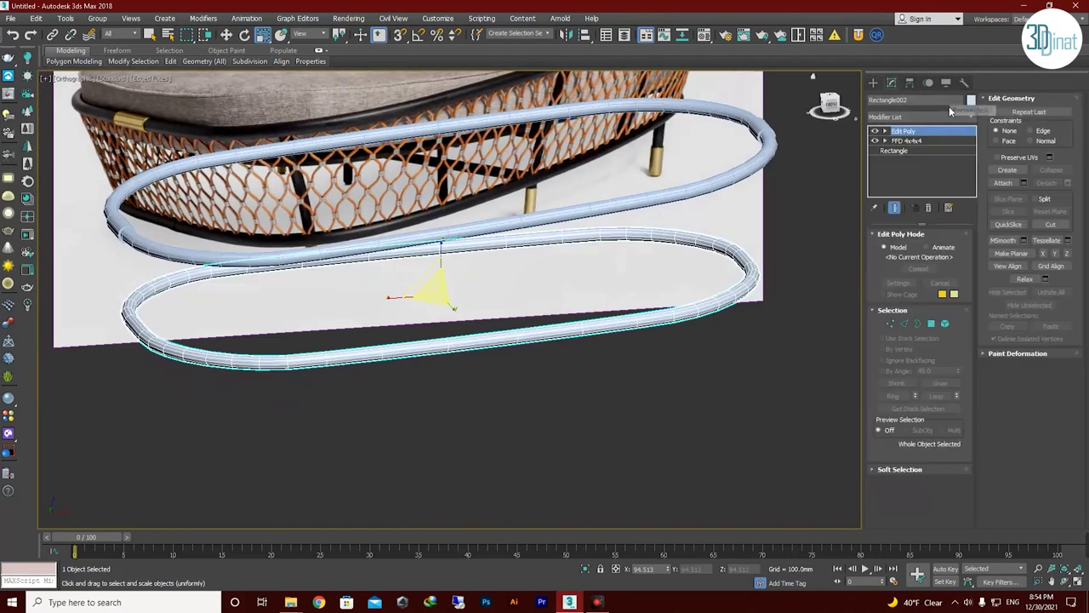
{"action": "right_click", "coordinate": [910, 131]}
{"action": "left_click", "coordinate": [939, 149]}
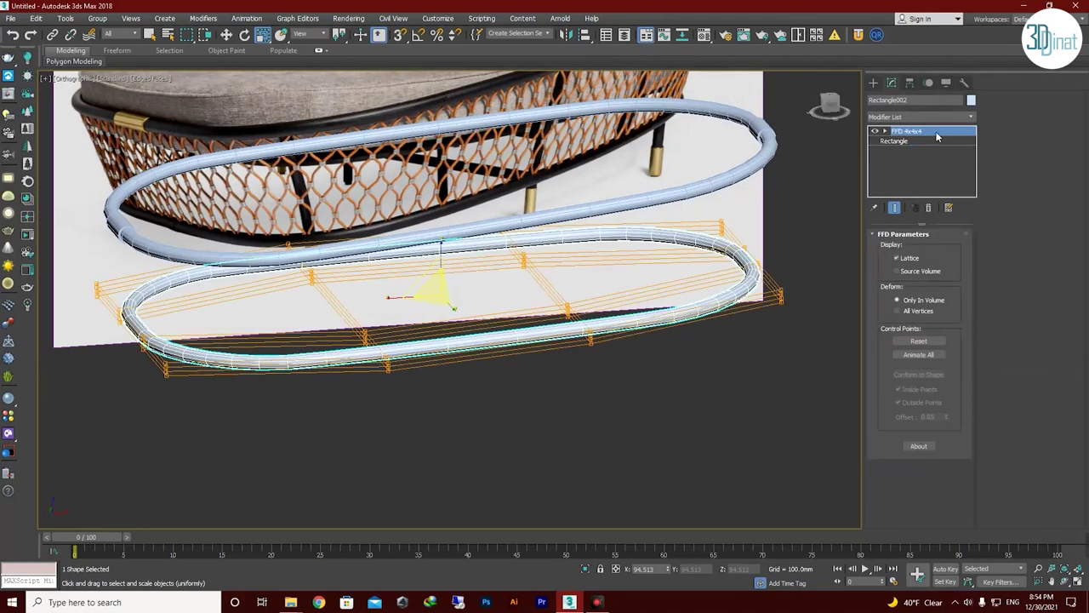
{"action": "right_click", "coordinate": [669, 325]}
{"action": "left_click", "coordinate": [792, 443]}
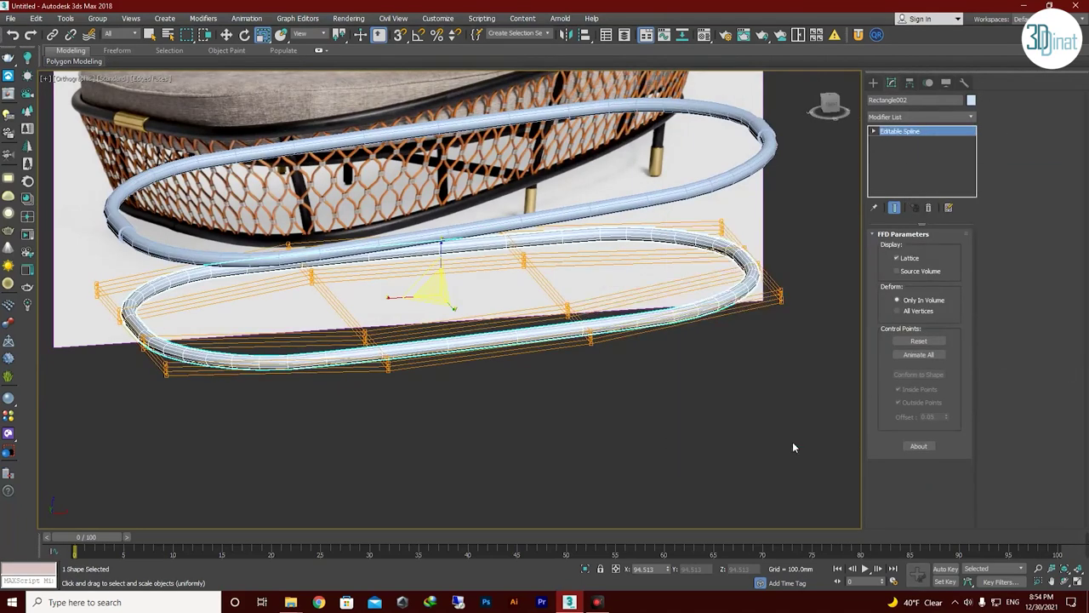
Apply Reset XForm to the copied ring from the Utilities panel.
{"action": "left_click", "coordinate": [965, 83]}
{"action": "left_click", "coordinate": [918, 223]}
{"action": "left_click", "coordinate": [918, 290]}
{"action": "mouse_move", "coordinate": [595, 358]}
{"action": "middle_mouse_down", "text": "alt"}
{"action": "mouse_move", "coordinate": [620, 334]}
{"action": "mouse_move", "coordinate": [654, 336]}
{"action": "middle_mouse_up", "text": "alt"}
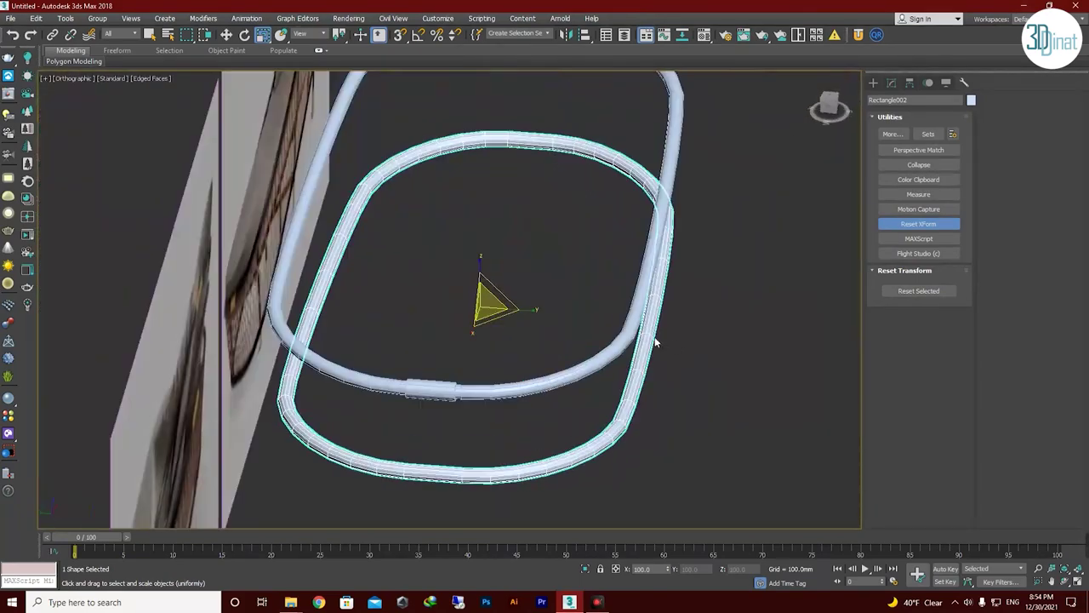
Scale the inner oval ring down in top view and apply Reset XForm to it.
{"action": "key", "text": "t"}
{"action": "left_click_drag", "start_coordinate": [436, 287], "coordinate": [456, 297]}
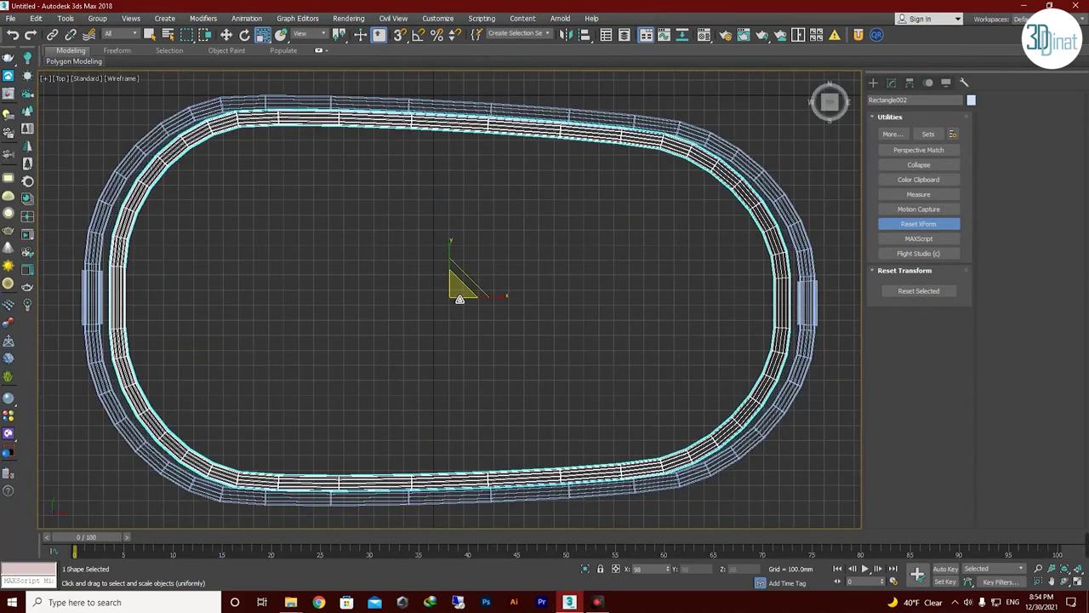
{"action": "left_click", "coordinate": [927, 292]}
{"action": "left_click", "coordinate": [891, 82]}
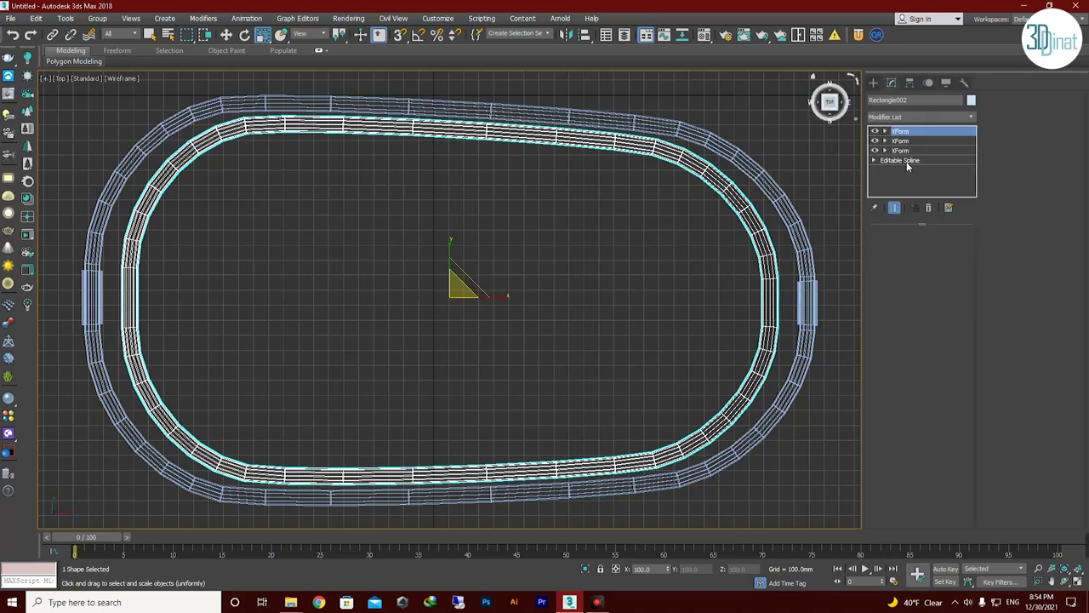
{"action": "left_click", "coordinate": [899, 160]}
{"action": "left_click", "coordinate": [899, 131]}
{"action": "left_click", "coordinate": [899, 160]}
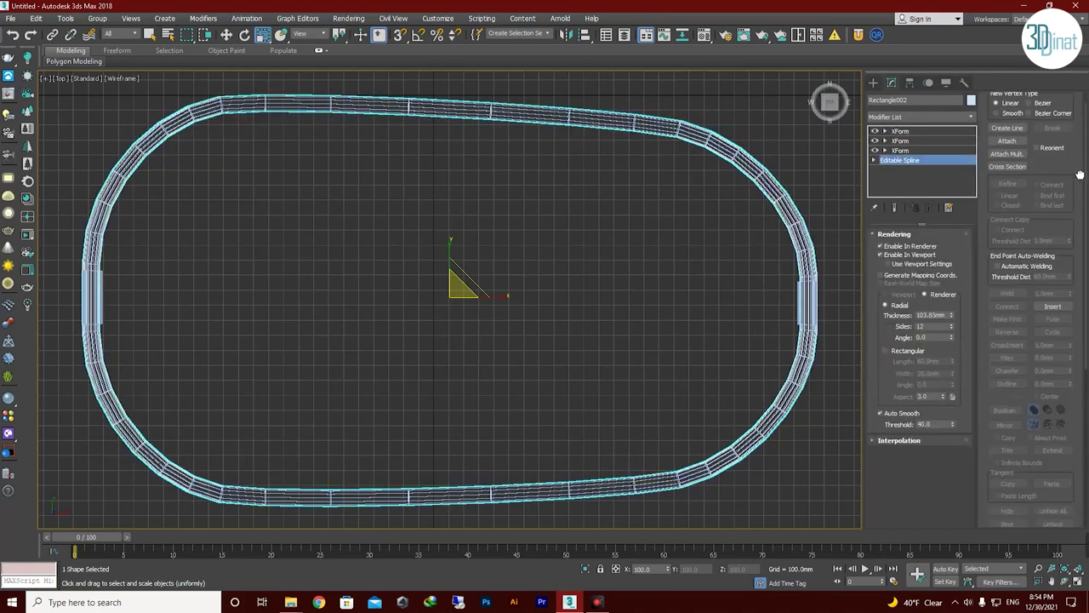
{"action": "left_click", "coordinate": [921, 415]}
Collapse the reset ring back into an Editable Spline through Convert To.
{"action": "right_click", "coordinate": [579, 285]}
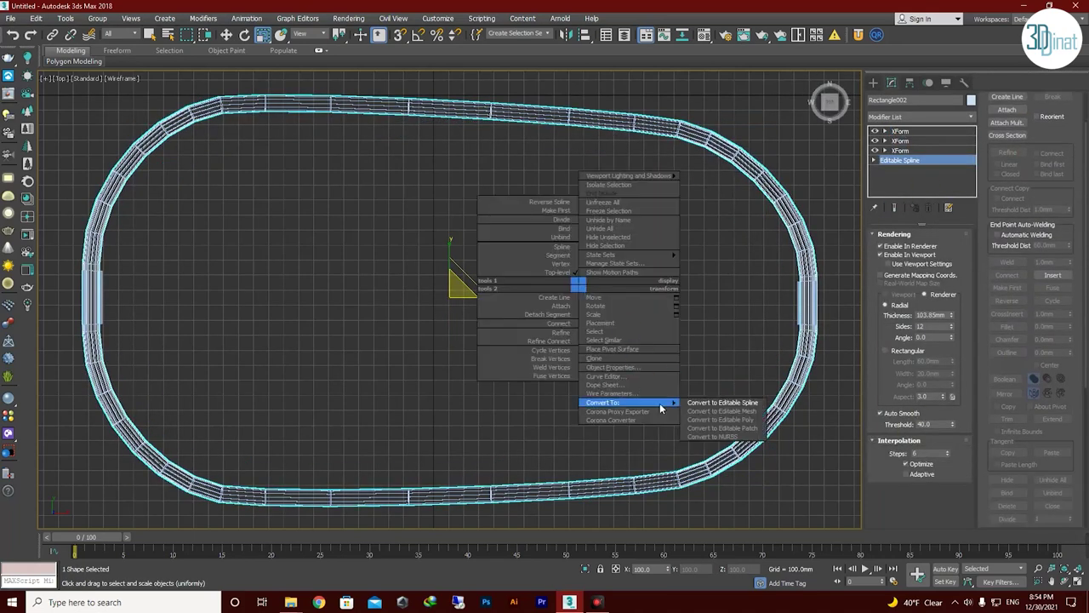
{"action": "left_click", "coordinate": [715, 406]}
{"action": "scroll", "coordinate": [1067, 179], "scroll_direction": "down", "scroll_amount": 3}
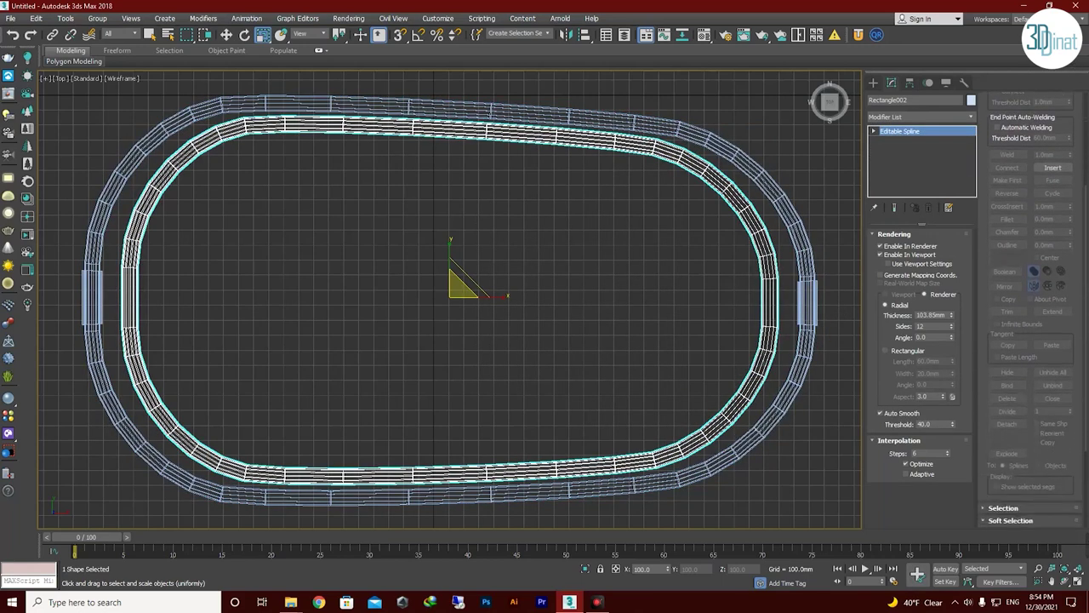
{"action": "scroll", "coordinate": [1067, 179], "scroll_direction": "down", "scroll_amount": 2}
{"action": "scroll", "coordinate": [1067, 179], "scroll_direction": "down", "scroll_amount": 2}
Select the ring's vertices at its ends and across the ring to adjust its shape.
{"action": "key", "text": "1"}
{"action": "left_click_drag", "start_coordinate": [608, 397], "coordinate": [613, 400]}
{"action": "key", "text": "w"}
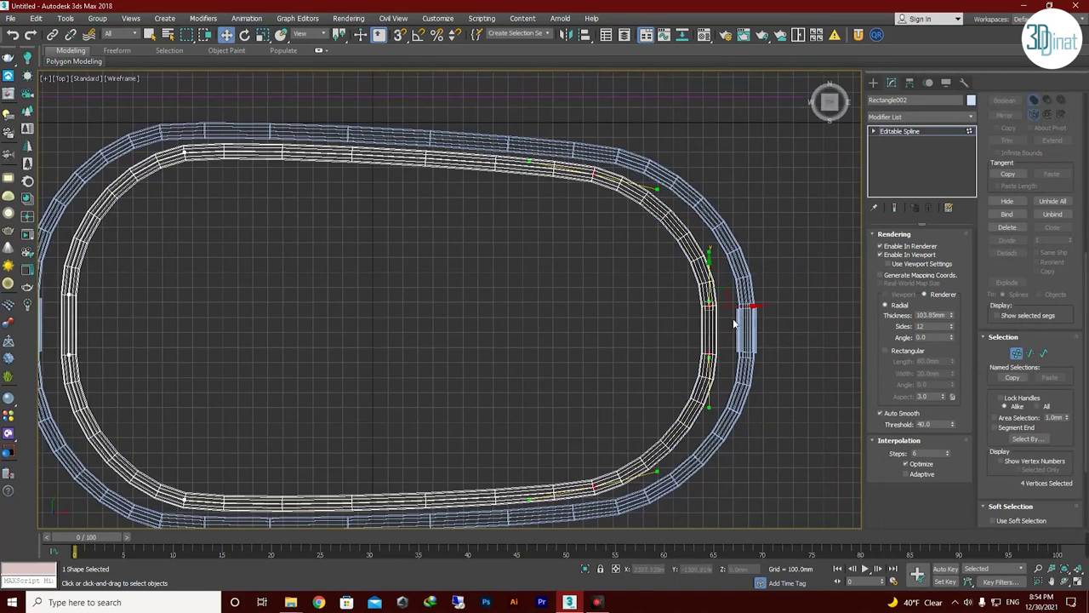
{"action": "middle_click_drag", "start_coordinate": [332, 143], "coordinate": [464, 168]}
{"action": "scroll", "coordinate": [397, 158], "scroll_direction": "down", "scroll_amount": 2}
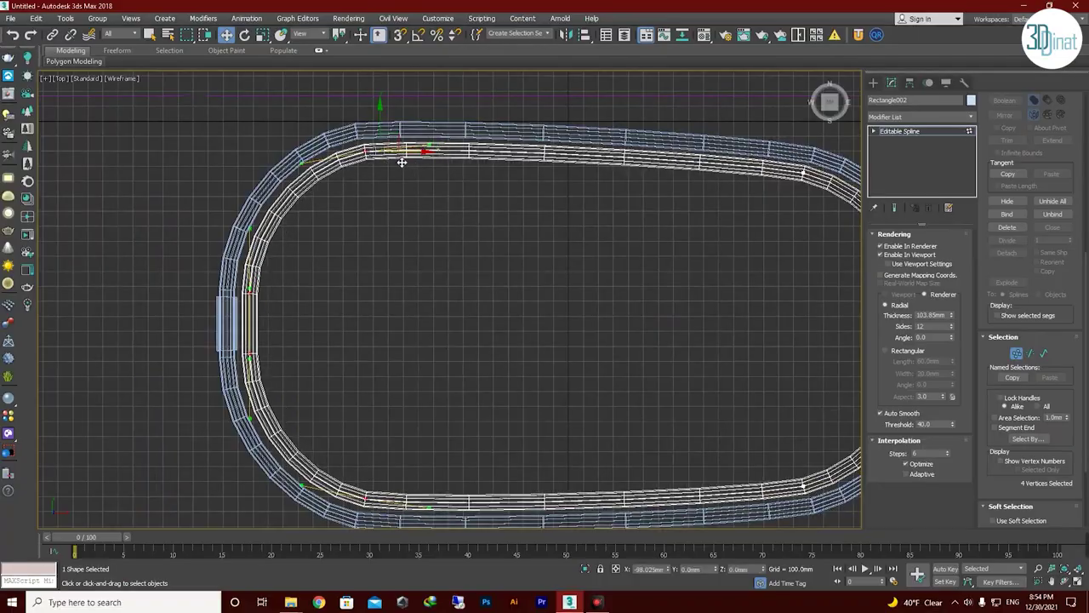
{"action": "mouse_move", "coordinate": [400, 158]}
{"action": "middle_mouse_down", "text": "alt"}
{"action": "mouse_move", "coordinate": [516, 378]}
{"action": "mouse_move", "coordinate": [689, 224]}
{"action": "mouse_move", "coordinate": [651, 263]}
{"action": "middle_mouse_up", "text": "alt"}
{"action": "key", "text": "t"}
{"action": "left_click_drag", "start_coordinate": [717, 183], "coordinate": [304, 459]}
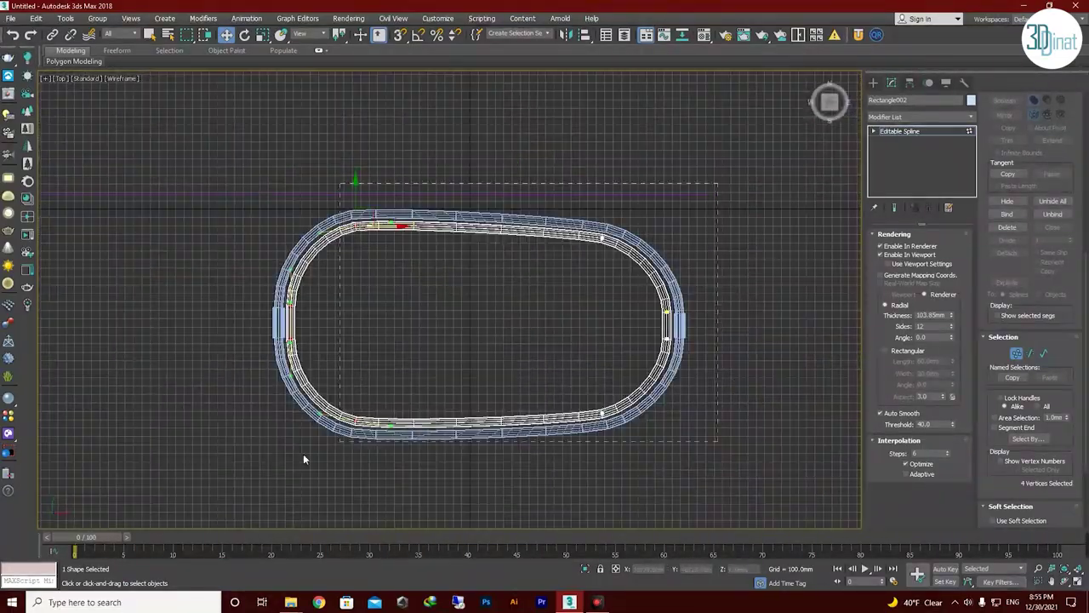
{"action": "left_click", "coordinate": [688, 315]}
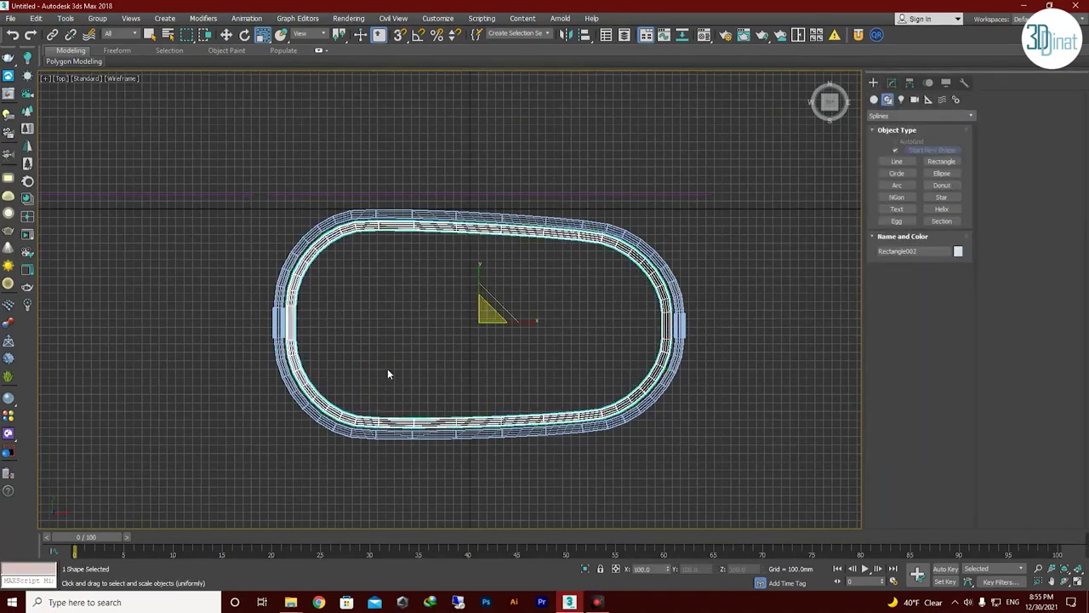
Shrink the inner ring further inside the outer one and reset its transform.
{"action": "left_click_drag", "start_coordinate": [486, 325], "coordinate": [494, 329]}
{"action": "left_click", "coordinate": [964, 83]}
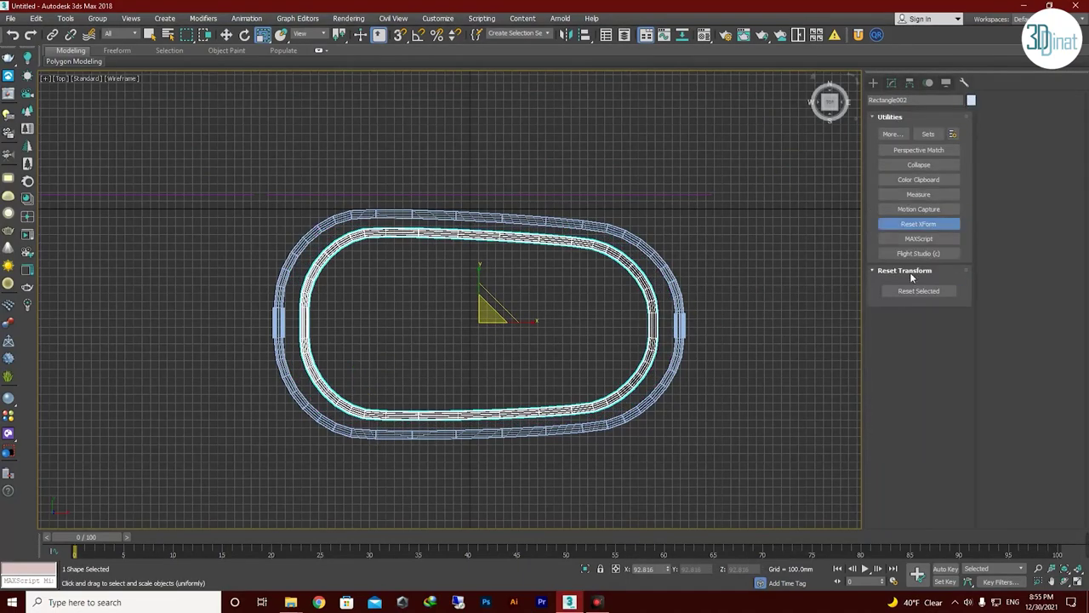
{"action": "scroll", "coordinate": [547, 289], "scroll_direction": "up", "scroll_amount": 5}
{"action": "mouse_move", "coordinate": [547, 289]}
{"action": "middle_mouse_down", "text": "alt"}
{"action": "mouse_move", "coordinate": [510, 301]}
{"action": "mouse_move", "coordinate": [585, 381]}
{"action": "middle_mouse_up", "text": "alt"}
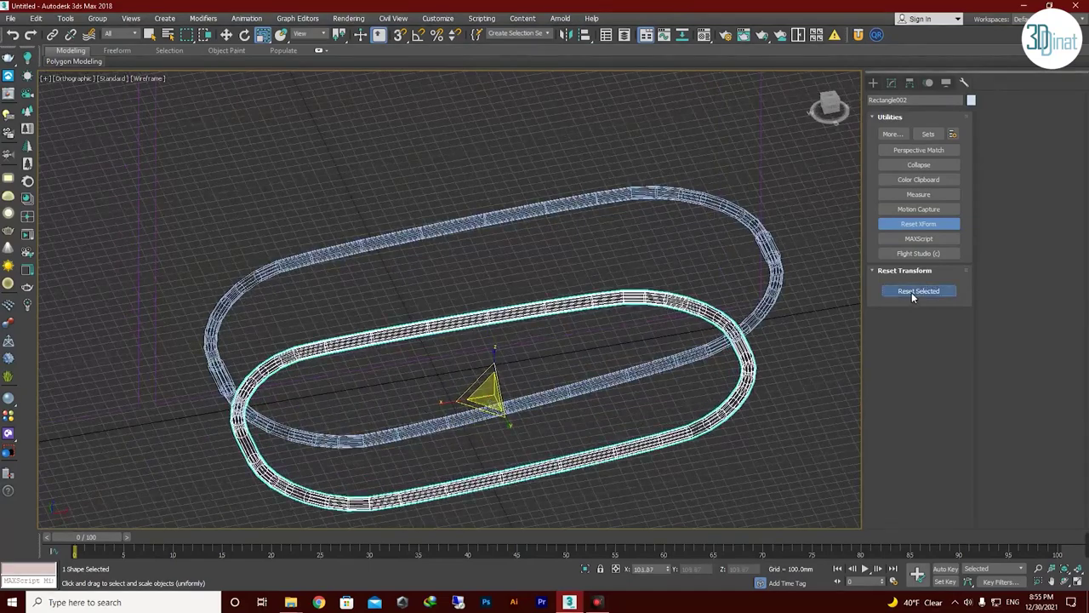
{"action": "left_click", "coordinate": [918, 290]}
{"action": "key", "text": "t"}
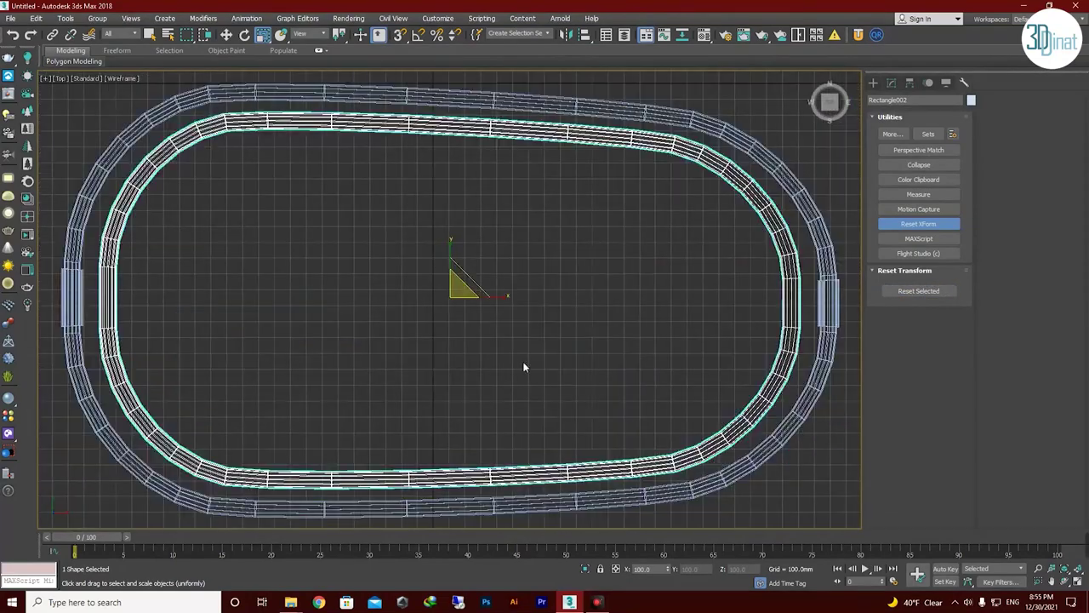
Clear the selection and set the viewport to Default Shading.
{"action": "right_click", "coordinate": [608, 344]}
{"action": "left_click", "coordinate": [633, 434]}
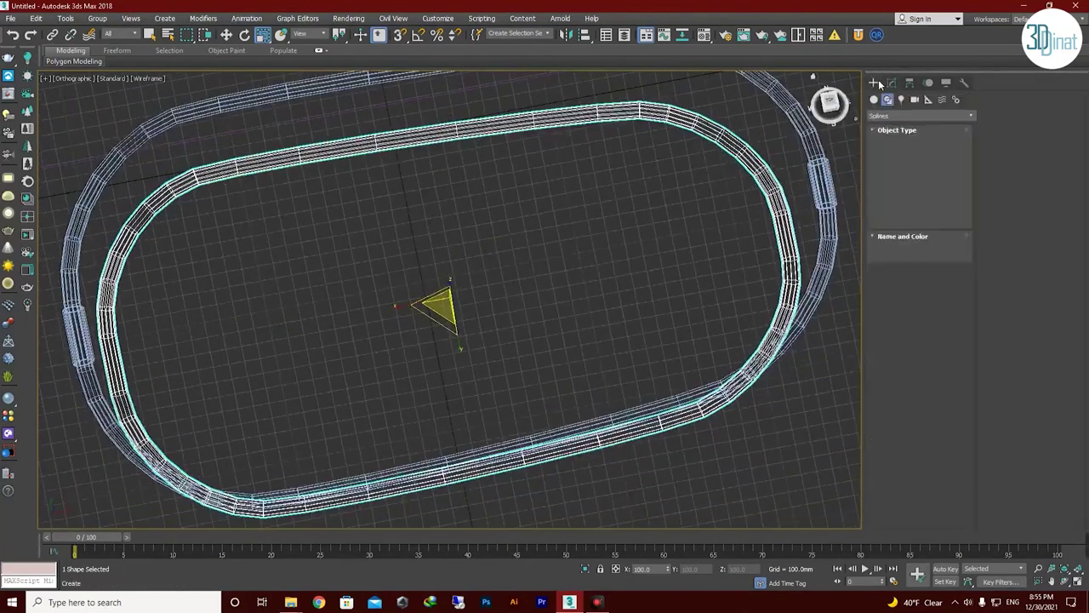
{"action": "middle_click_drag", "start_coordinate": [632, 433], "coordinate": [605, 397], "text": "alt"}
{"action": "scroll", "coordinate": [539, 367], "scroll_direction": "down", "scroll_amount": 3}
{"action": "left_click", "coordinate": [149, 79]}
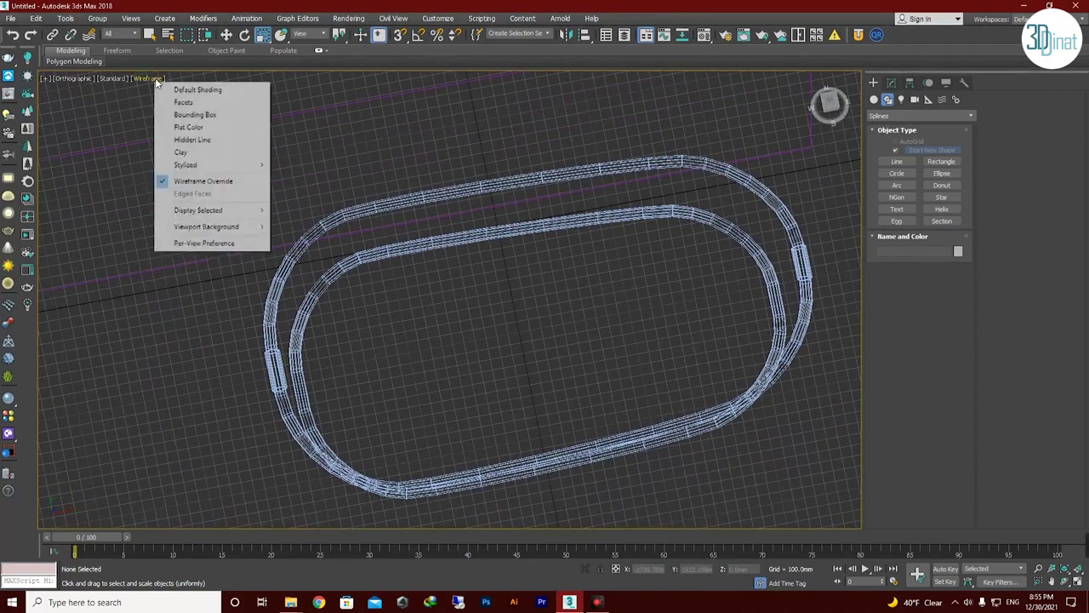
{"action": "left_click", "coordinate": [175, 89]}
Switch to Perspective, frame both lounger references, and pick the Arc shape tool.
{"action": "mouse_move", "coordinate": [510, 394]}
{"action": "middle_mouse_down", "text": "alt"}
{"action": "mouse_move", "coordinate": [549, 377]}
{"action": "mouse_move", "coordinate": [552, 292]}
{"action": "mouse_move", "coordinate": [428, 445]}
{"action": "mouse_move", "coordinate": [537, 432]}
{"action": "mouse_move", "coordinate": [553, 409]}
{"action": "mouse_move", "coordinate": [586, 402]}
{"action": "mouse_move", "coordinate": [578, 389]}
{"action": "middle_mouse_up", "text": "alt"}
{"action": "key", "text": "p"}
{"action": "scroll", "coordinate": [553, 408], "scroll_direction": "up", "scroll_amount": 3}
{"action": "scroll", "coordinate": [553, 408], "scroll_direction": "down", "scroll_amount": 4}
{"action": "scroll", "coordinate": [578, 389], "scroll_direction": "up", "scroll_amount": 5}
{"action": "scroll", "coordinate": [579, 389], "scroll_direction": "down", "scroll_amount": 4}
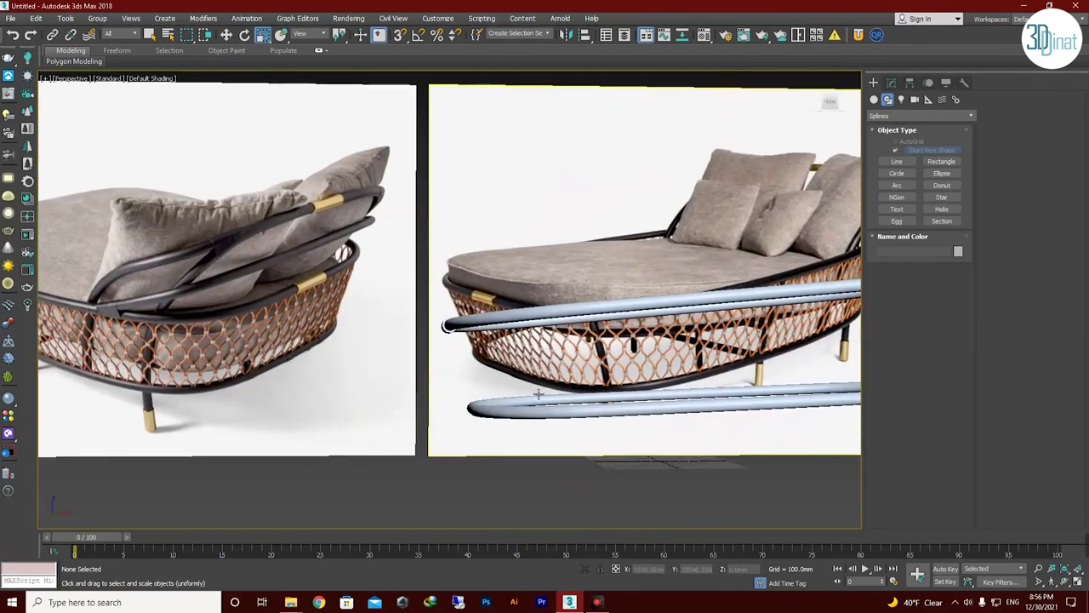
{"action": "scroll", "coordinate": [596, 358], "scroll_direction": "up", "scroll_amount": 2}
{"action": "middle_click_drag", "start_coordinate": [571, 329], "coordinate": [656, 329]}
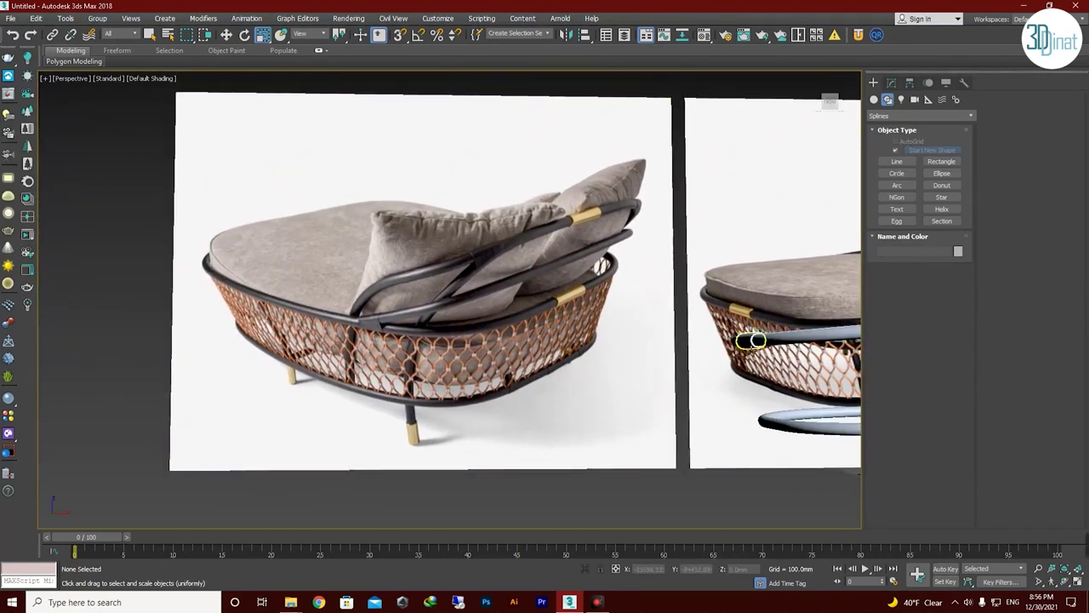
{"action": "middle_click_drag", "start_coordinate": [756, 341], "coordinate": [711, 362], "text": "alt"}
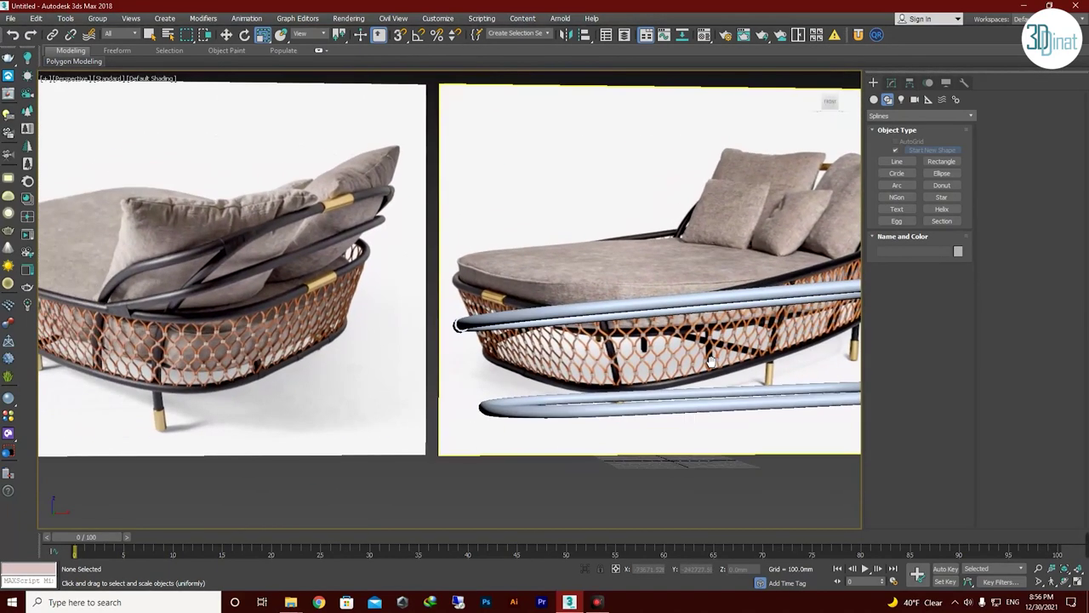
{"action": "scroll", "coordinate": [710, 362], "scroll_direction": "down", "scroll_amount": 3}
{"action": "left_click", "coordinate": [897, 185]}
{"action": "scroll", "coordinate": [317, 304], "scroll_direction": "up", "scroll_amount": 3}
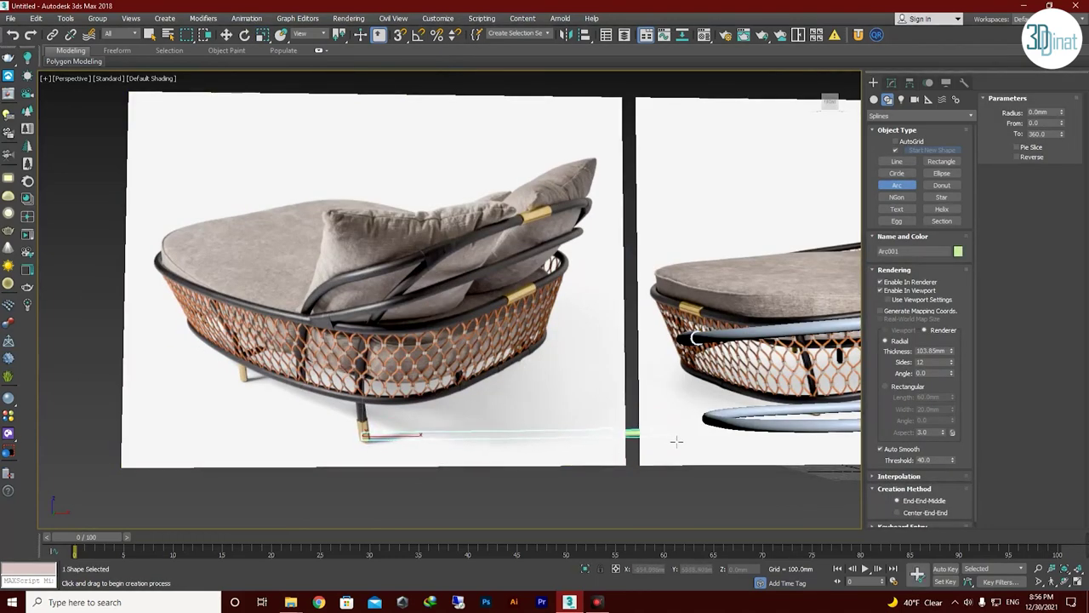
In front view, start an arc along the lounger's base, then cancel it.
{"action": "key", "text": "f"}
{"action": "scroll", "coordinate": [519, 408], "scroll_direction": "up", "scroll_amount": 3}
{"action": "left_click_drag", "start_coordinate": [455, 428], "coordinate": [511, 427]}
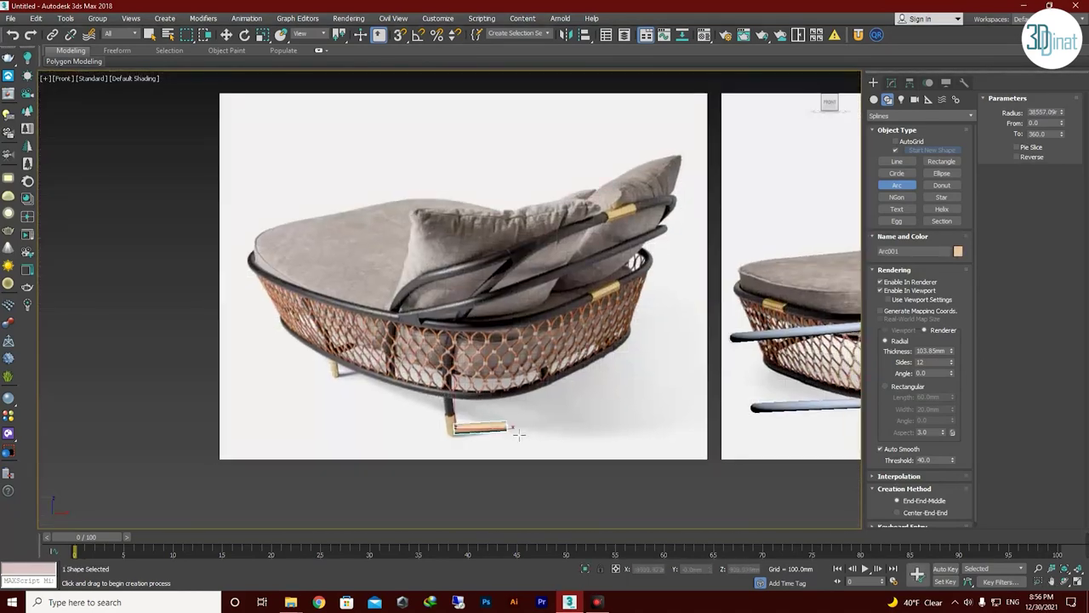
{"action": "left_click_drag", "start_coordinate": [725, 435], "coordinate": [722, 430]}
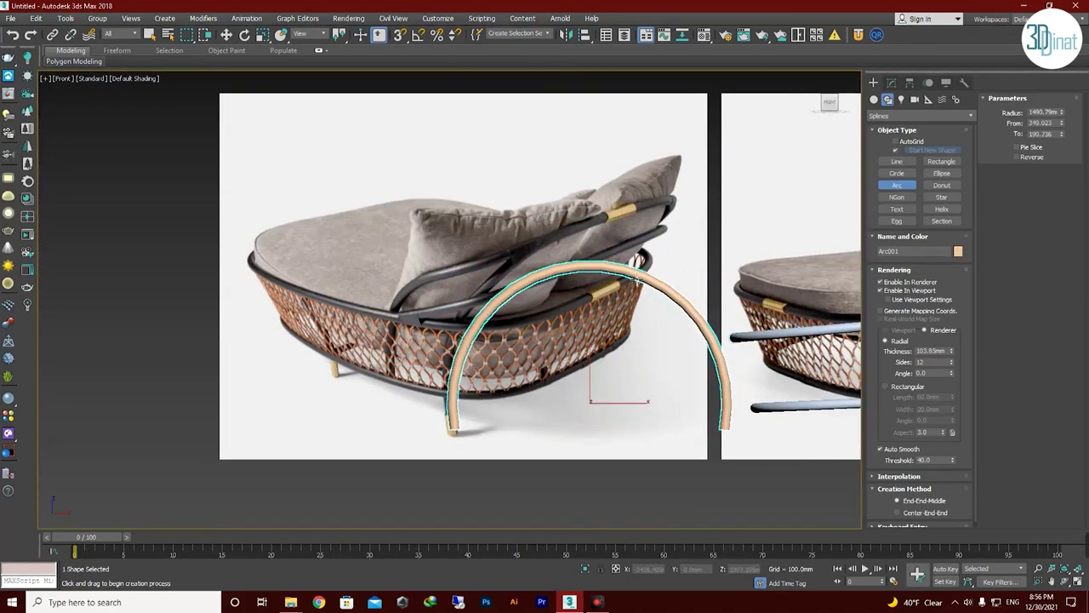
{"action": "right_click", "coordinate": [637, 274]}
Draw the inverted-U frame line from the leg and enter its vertex level.
{"action": "left_click", "coordinate": [897, 161]}
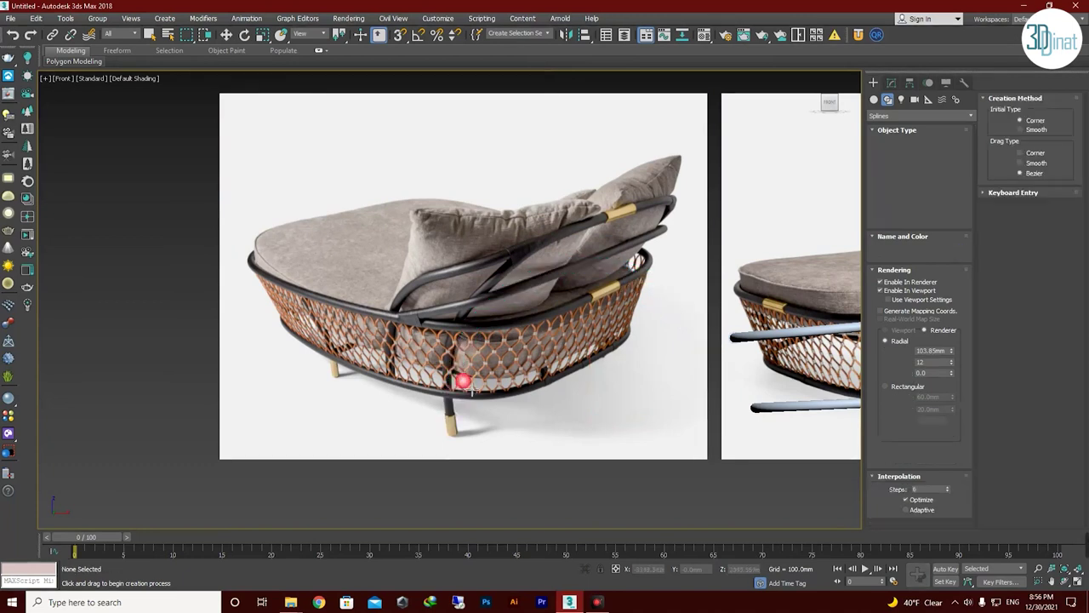
{"action": "left_click", "coordinate": [451, 432]}
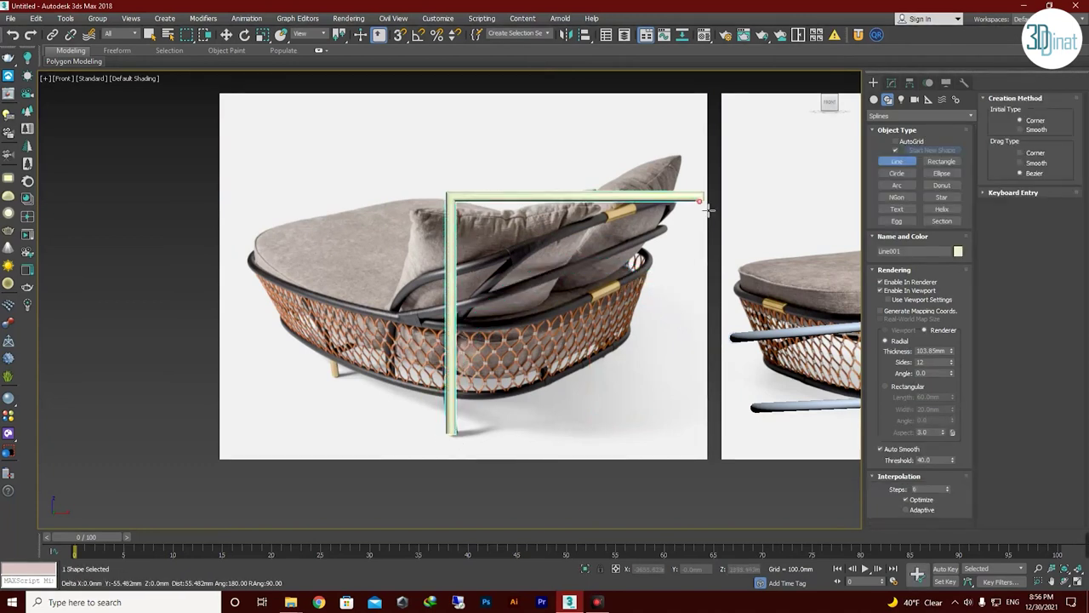
{"action": "left_click", "coordinate": [893, 82]}
{"action": "left_click", "coordinate": [1016, 114]}
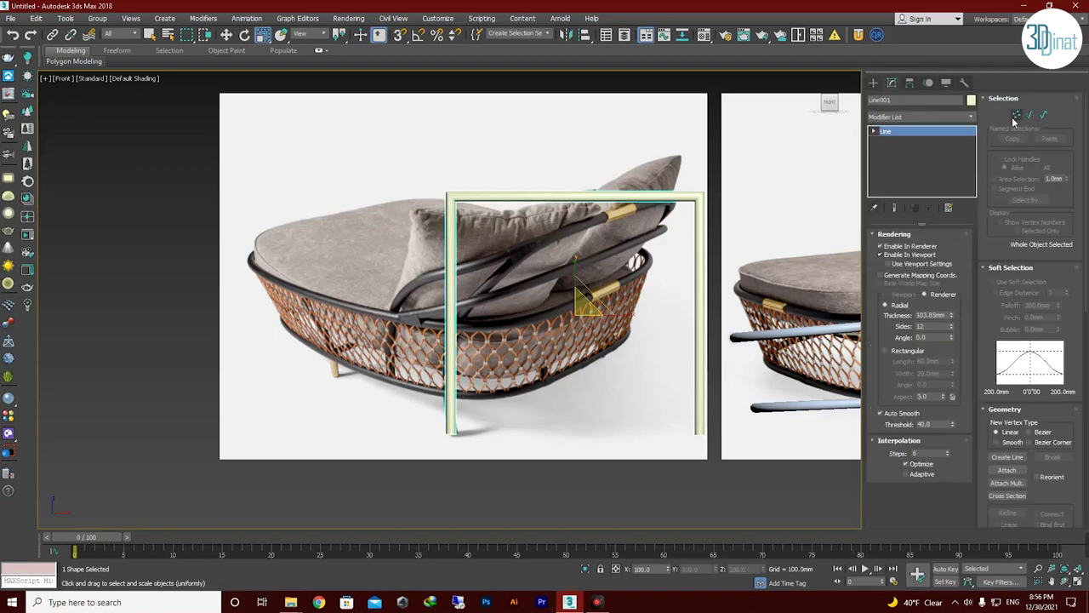
{"action": "left_click_drag", "start_coordinate": [476, 408], "coordinate": [414, 470]}
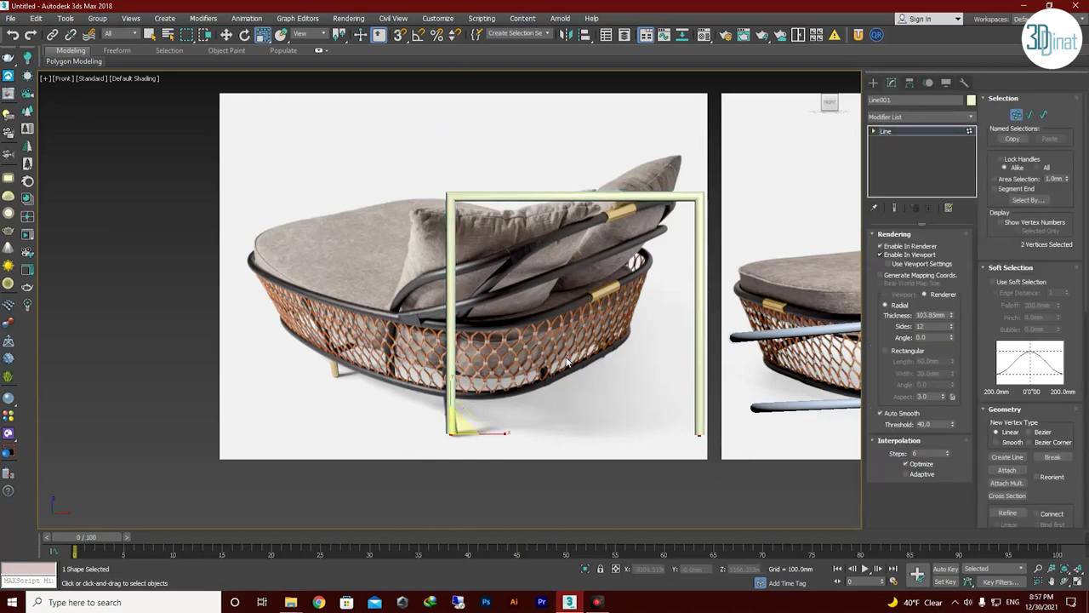
Select the arch's top corner vertices and round them with a 290 mm fillet.
{"action": "scroll", "coordinate": [457, 408], "scroll_direction": "up", "scroll_amount": 5}
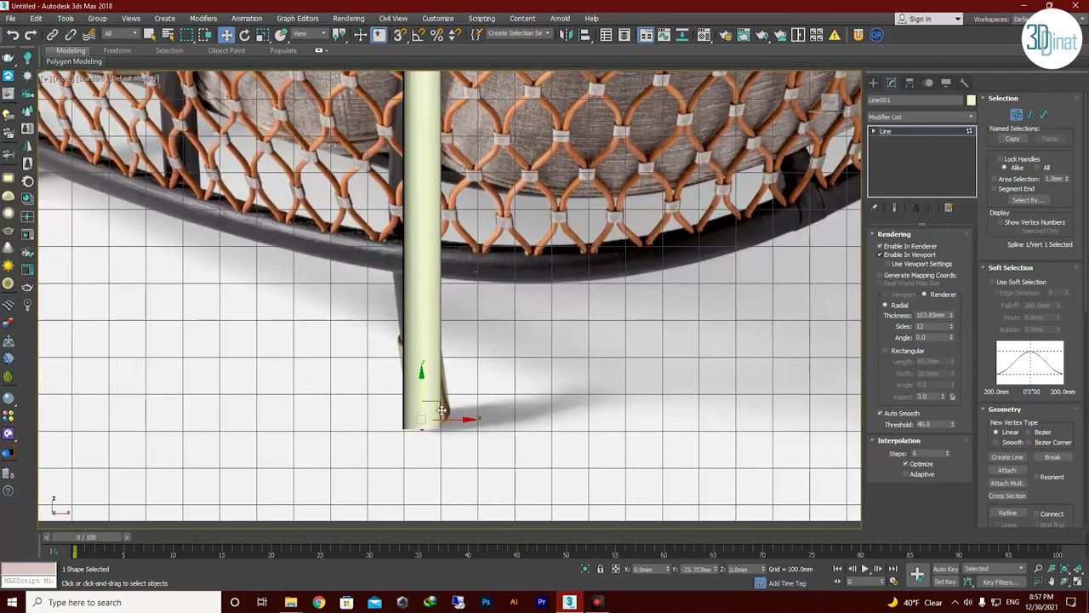
{"action": "scroll", "coordinate": [377, 433], "scroll_direction": "up", "scroll_amount": 3}
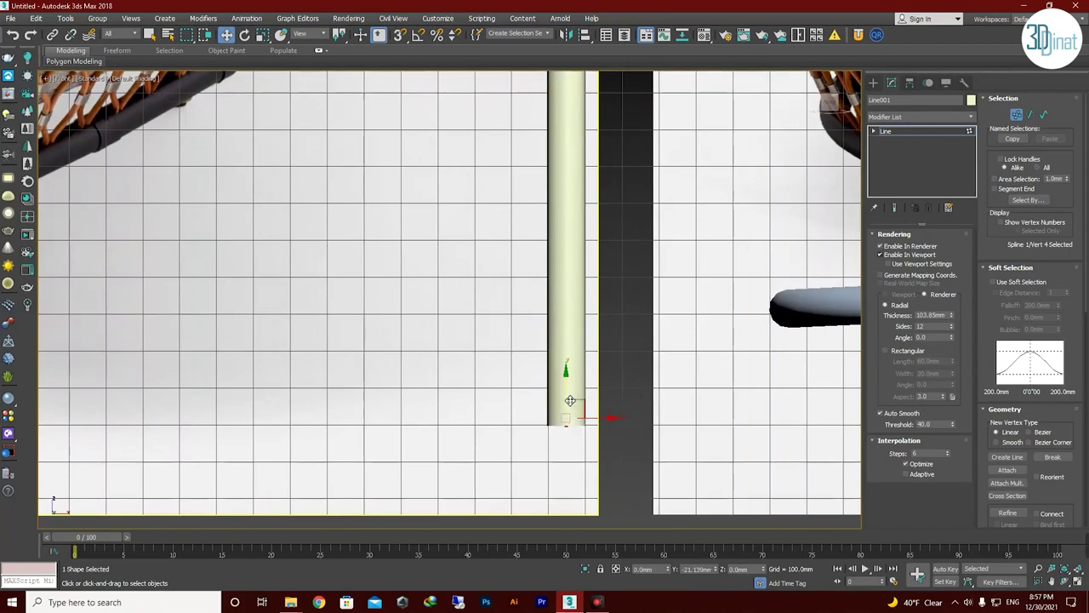
{"action": "scroll", "coordinate": [569, 400], "scroll_direction": "down", "scroll_amount": 5}
{"action": "scroll", "coordinate": [569, 400], "scroll_direction": "down", "scroll_amount": 1}
{"action": "scroll", "coordinate": [1086, 149], "scroll_direction": "down", "scroll_amount": 3}
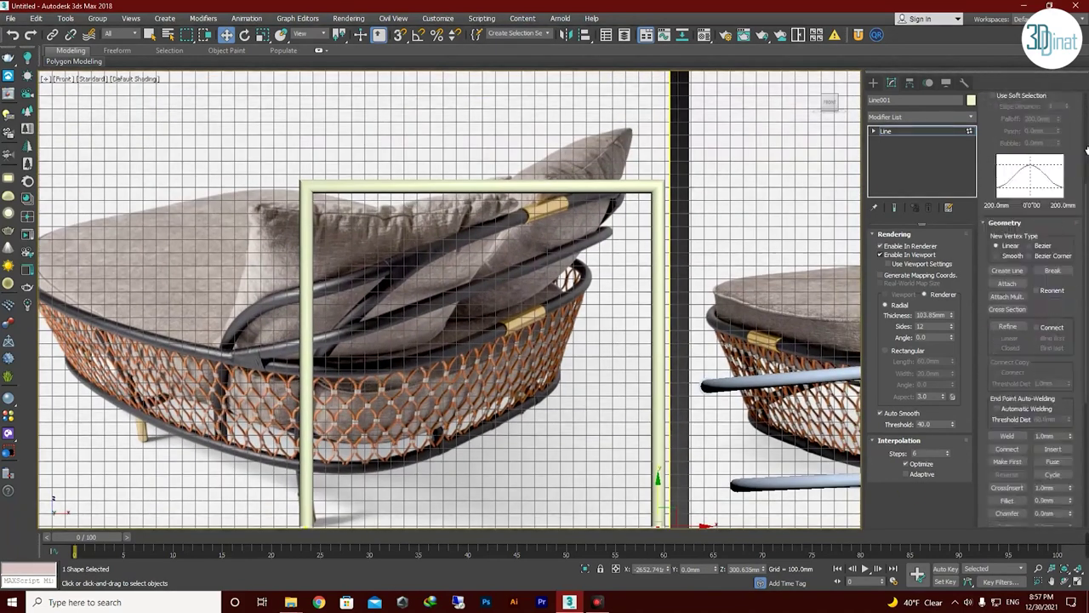
{"action": "scroll", "coordinate": [1086, 148], "scroll_direction": "down", "scroll_amount": 3}
{"action": "scroll", "coordinate": [1085, 138], "scroll_direction": "down", "scroll_amount": 3}
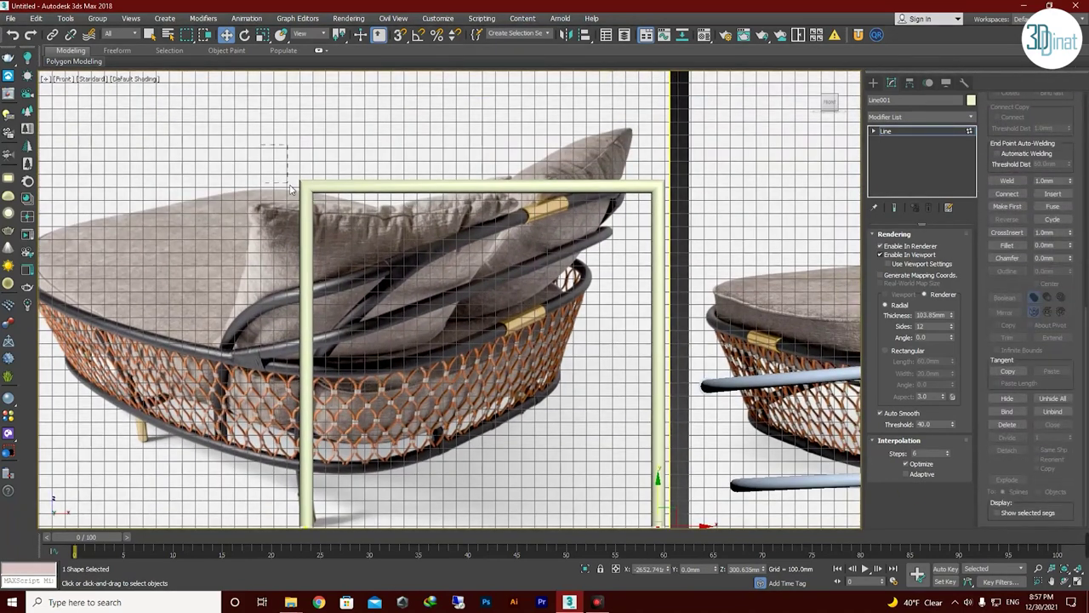
{"action": "left_click_drag", "start_coordinate": [289, 189], "coordinate": [294, 191]}
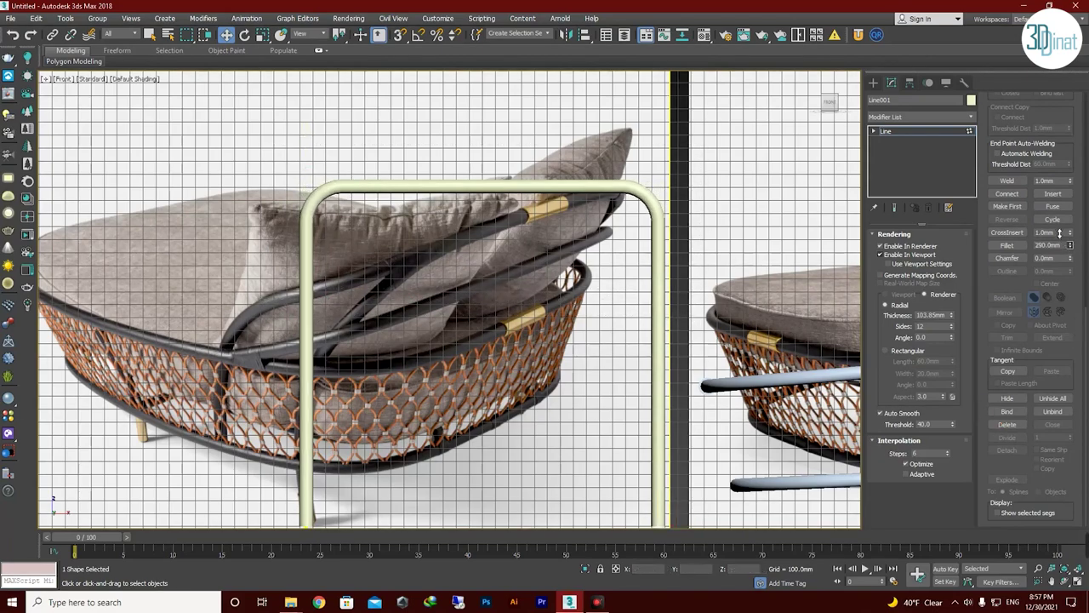
{"action": "key", "text": "ctrl+shift+z"}
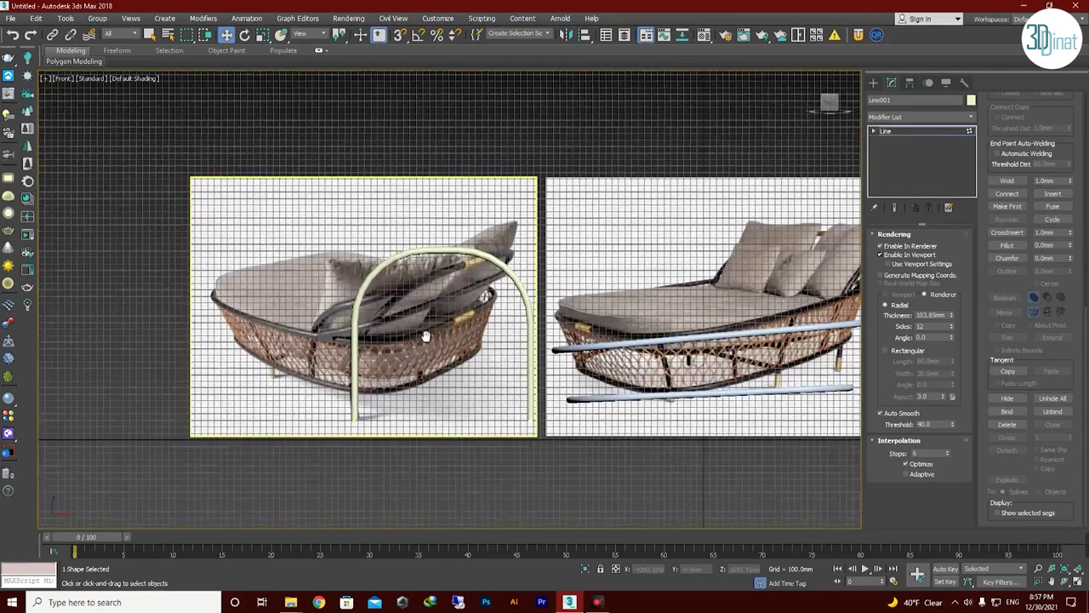
{"action": "left_click", "coordinate": [873, 83]}
Rotate the arch about its vertical Z axis so it stands crosswise.
{"action": "middle_click_drag", "start_coordinate": [596, 409], "coordinate": [652, 413], "text": "alt"}
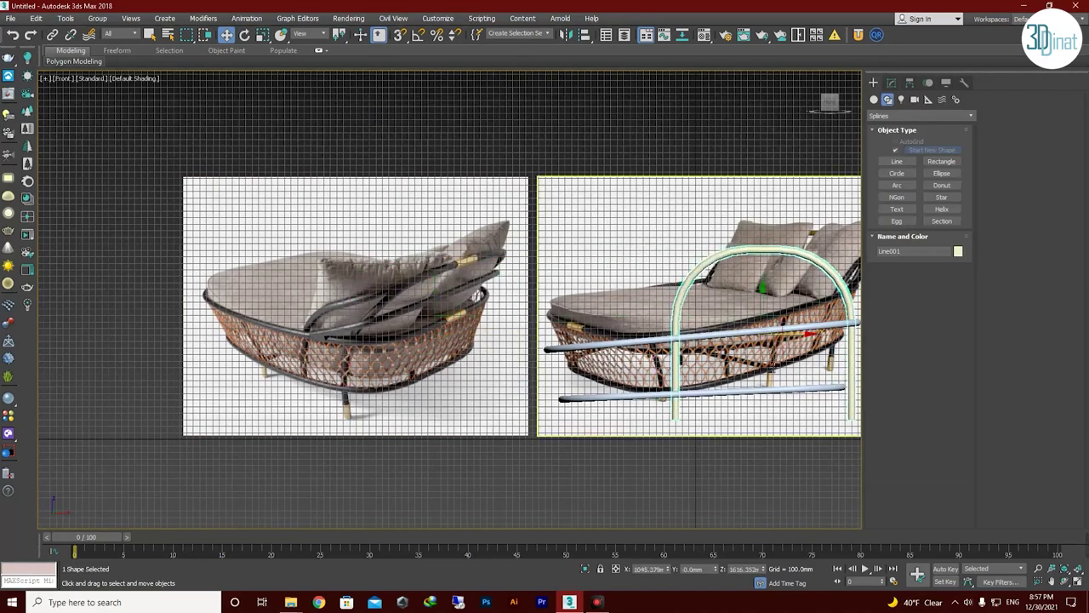
{"action": "right_click", "coordinate": [739, 392]}
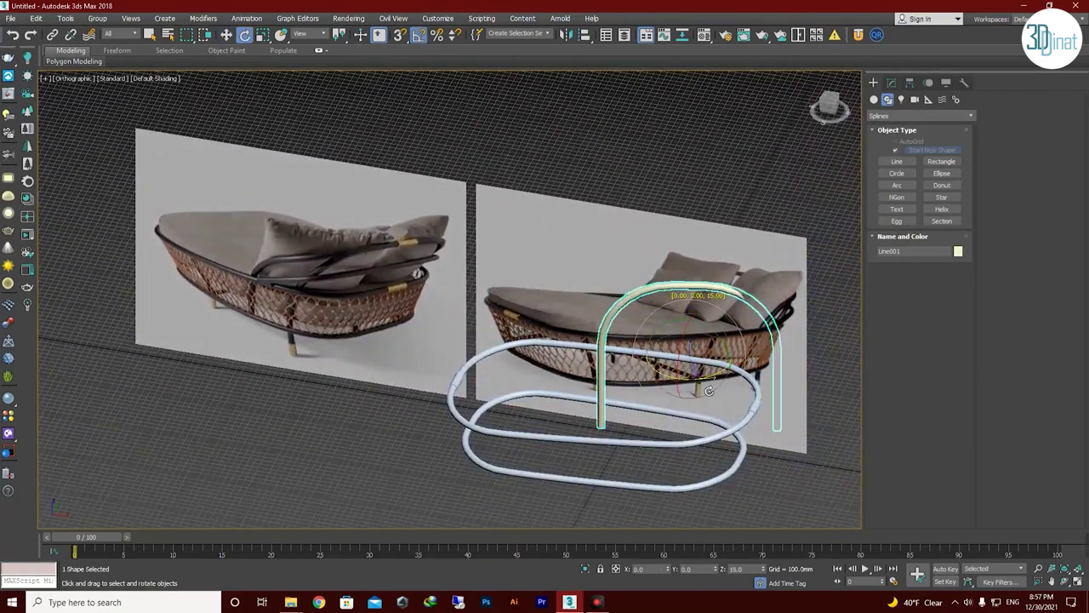
{"action": "left_click_drag", "start_coordinate": [709, 391], "coordinate": [746, 398]}
{"action": "mouse_move", "coordinate": [668, 371]}
{"action": "middle_mouse_down", "text": "alt"}
{"action": "mouse_move", "coordinate": [506, 301]}
{"action": "mouse_move", "coordinate": [555, 361]}
{"action": "middle_mouse_up", "text": "alt"}
{"action": "scroll", "coordinate": [547, 311], "scroll_direction": "down", "scroll_amount": 3}
Check the rotated arch from top view, then orbit close over the rails and lounger.
{"action": "key", "text": "t"}
{"action": "scroll", "coordinate": [562, 420], "scroll_direction": "down", "scroll_amount": 3}
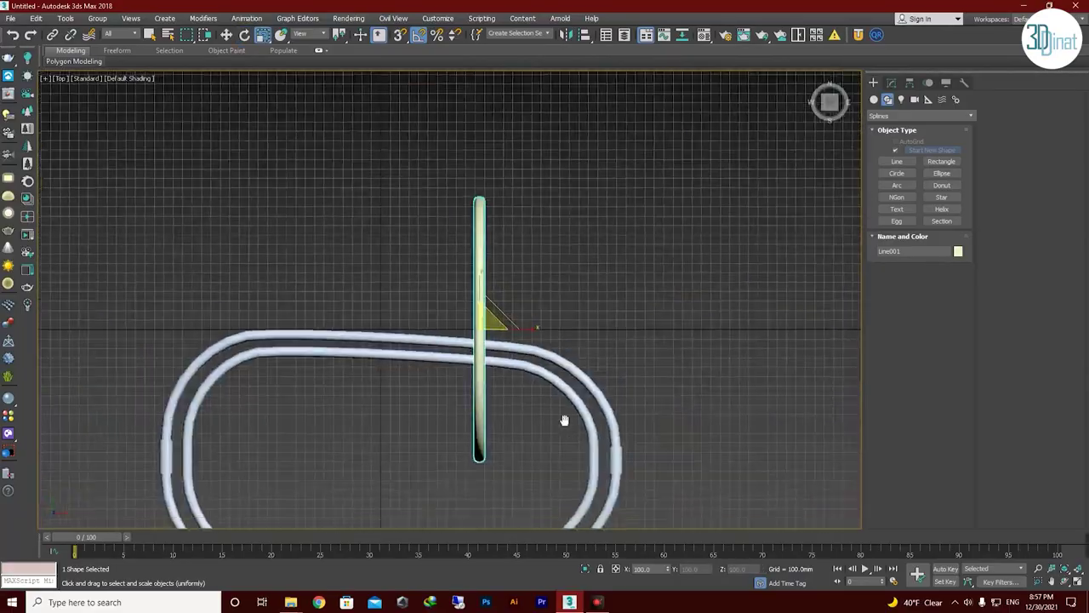
{"action": "scroll", "coordinate": [561, 421], "scroll_direction": "down", "scroll_amount": 2}
{"action": "key", "text": "w"}
{"action": "middle_click_drag", "start_coordinate": [534, 317], "coordinate": [545, 255], "text": "alt"}
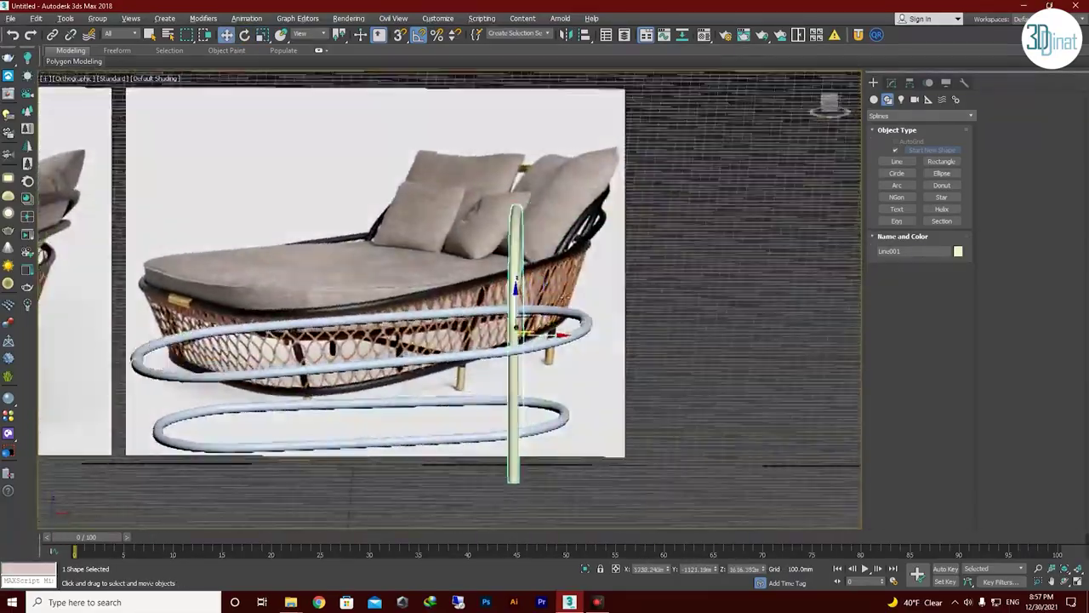
{"action": "mouse_move", "coordinate": [561, 298]}
{"action": "middle_mouse_down", "text": "alt"}
{"action": "mouse_move", "coordinate": [536, 306]}
{"action": "mouse_move", "coordinate": [558, 315]}
{"action": "middle_mouse_up", "text": "alt"}
{"action": "scroll", "coordinate": [558, 315], "scroll_direction": "down", "scroll_amount": 2}
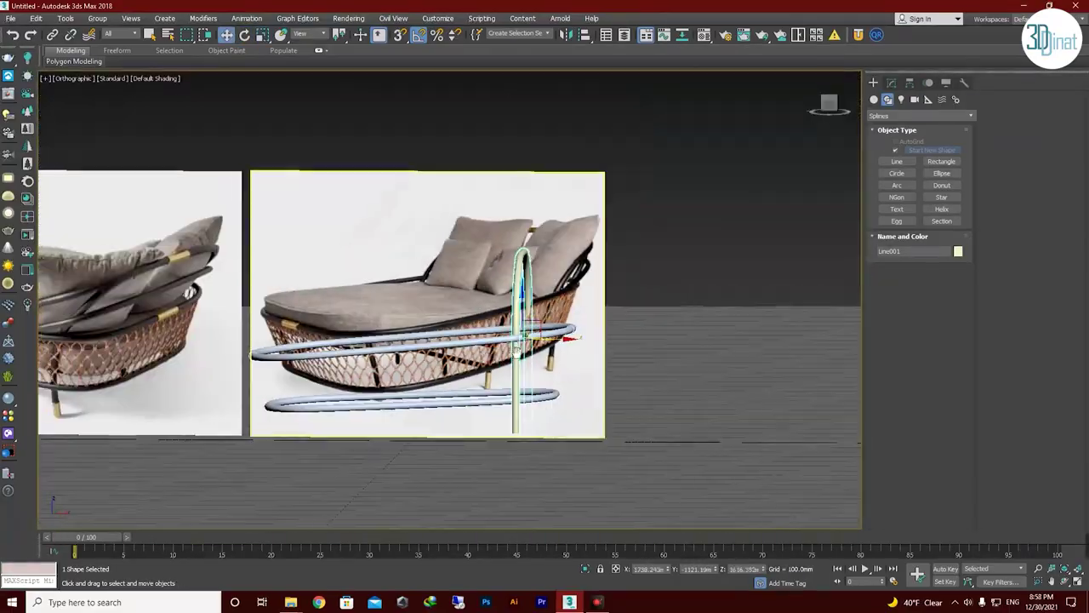
{"action": "scroll", "coordinate": [559, 314], "scroll_direction": "up", "scroll_amount": 5}
{"action": "scroll", "coordinate": [558, 316], "scroll_direction": "up", "scroll_amount": 2}
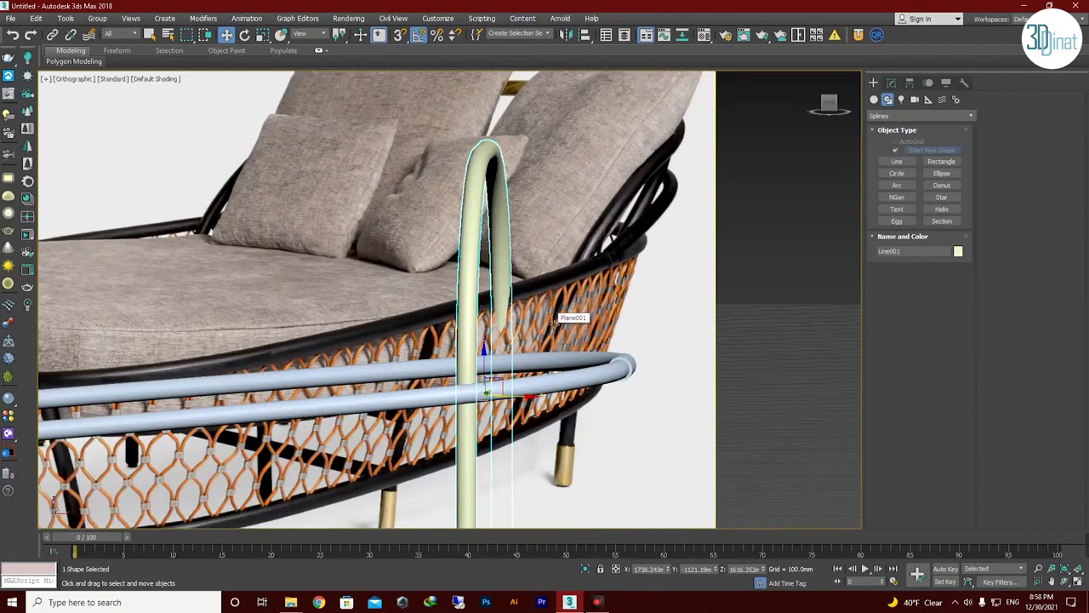
Add a Bend modifier to the arch tube and try a first bend angle.
{"action": "key", "text": "f"}
{"action": "left_click", "coordinate": [891, 83]}
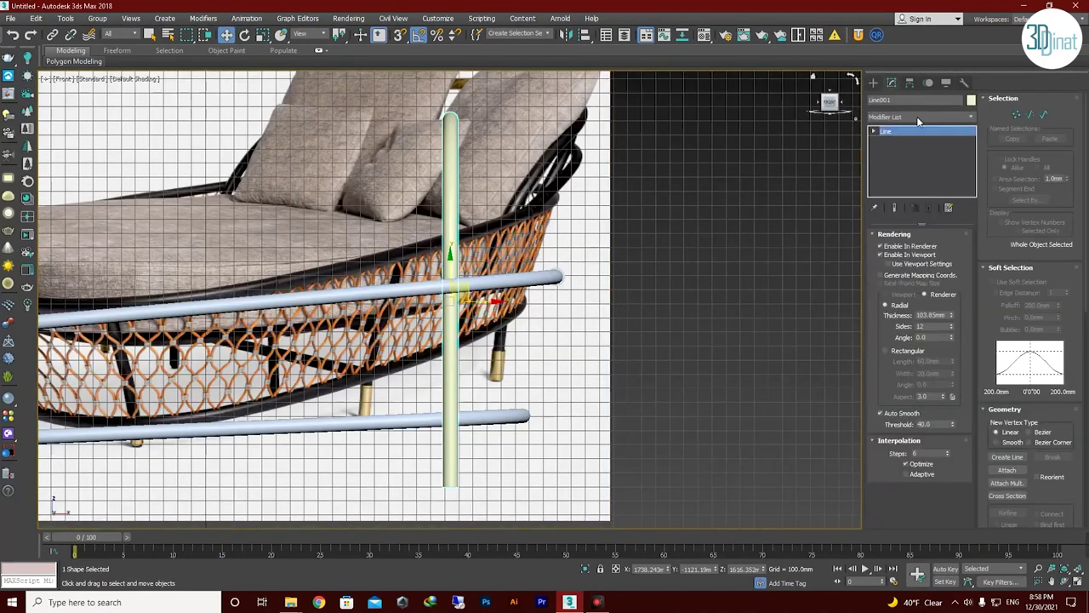
{"action": "left_click", "coordinate": [919, 116]}
{"action": "left_click", "coordinate": [918, 123]}
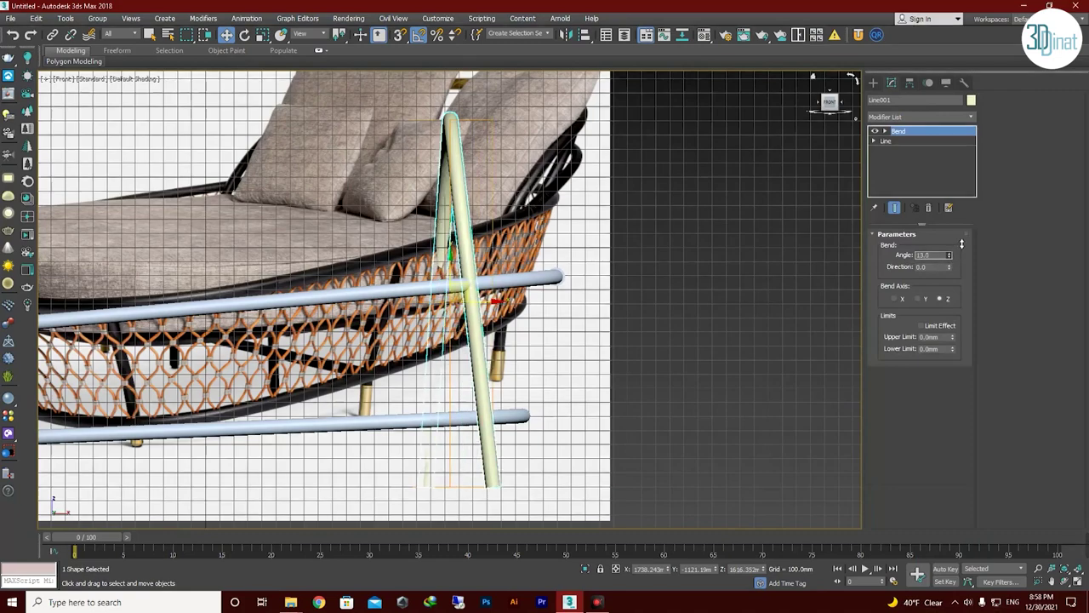
{"action": "left_click", "coordinate": [927, 292]}
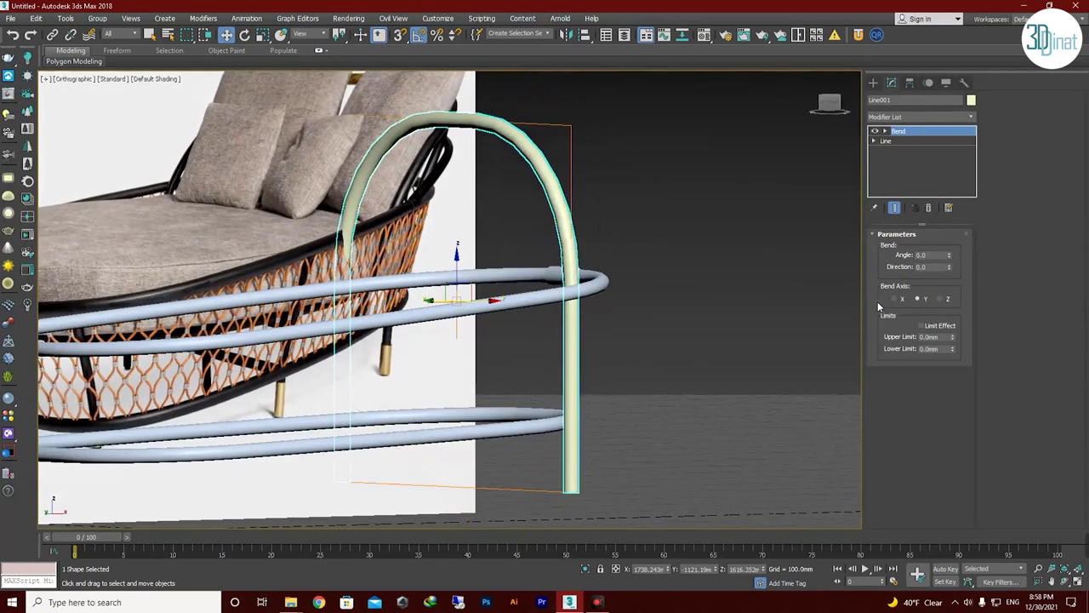
{"action": "right_click", "coordinate": [949, 258]}
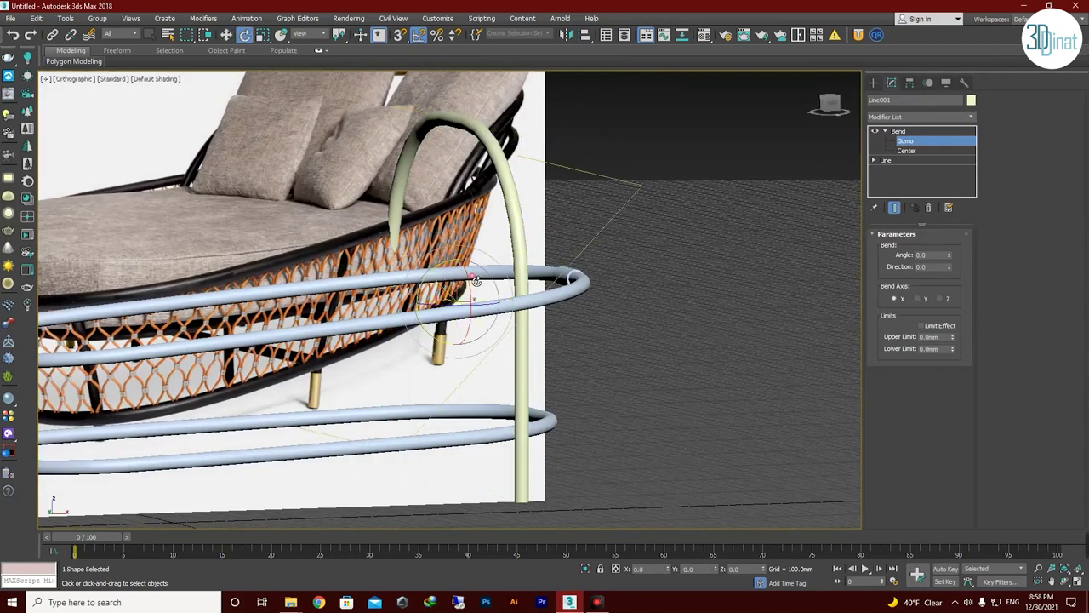
{"action": "key", "text": "f"}
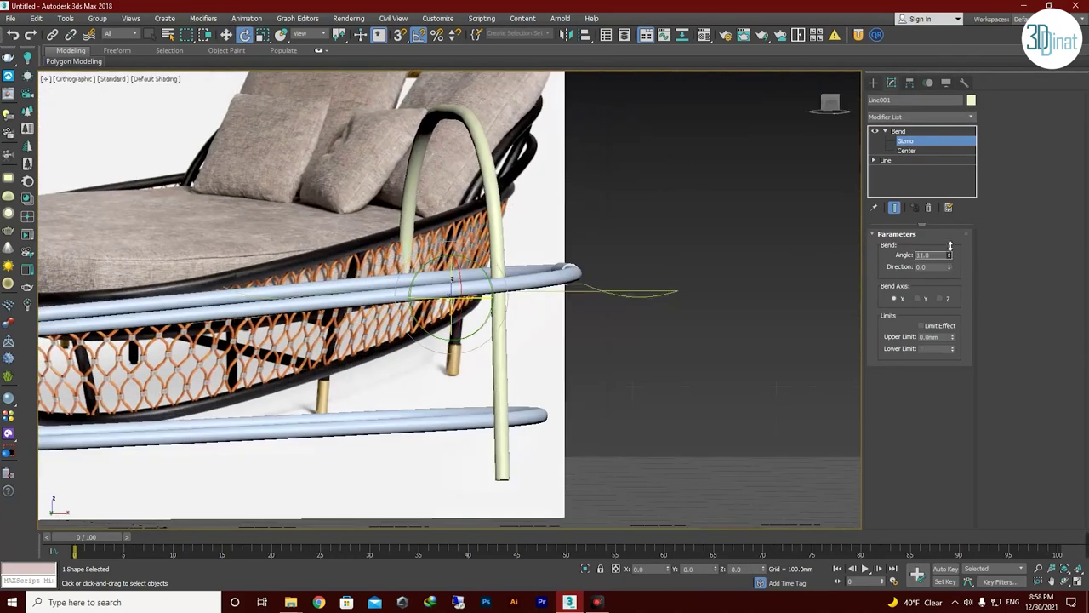
{"action": "left_click_drag", "start_coordinate": [950, 246], "coordinate": [950, 230]}
Try Bend axes Y and X with several angles, settling on the X axis.
{"action": "key", "text": "t"}
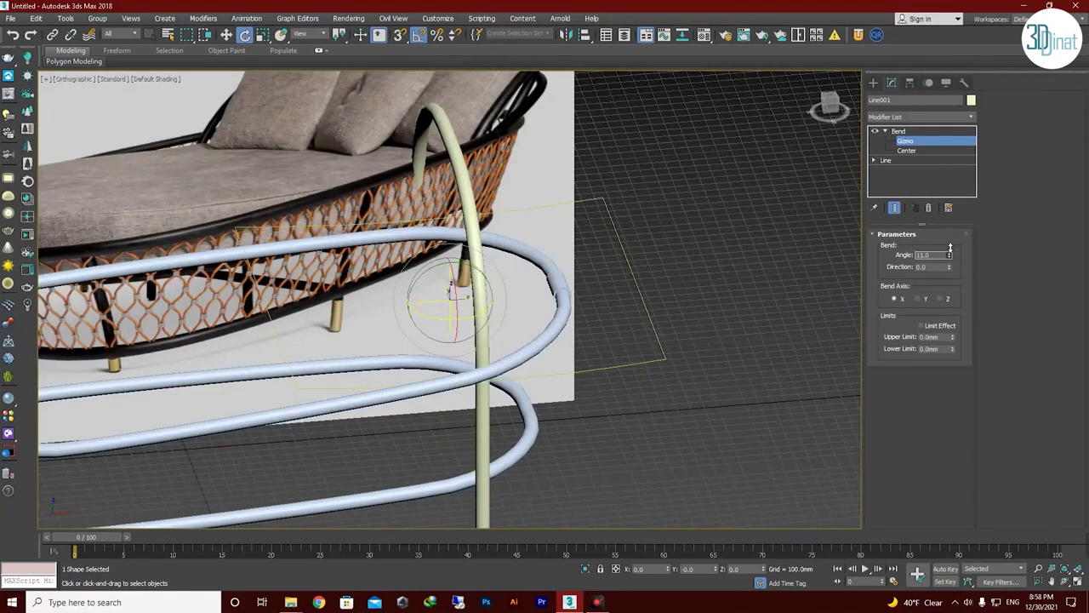
{"action": "left_click", "coordinate": [917, 299]}
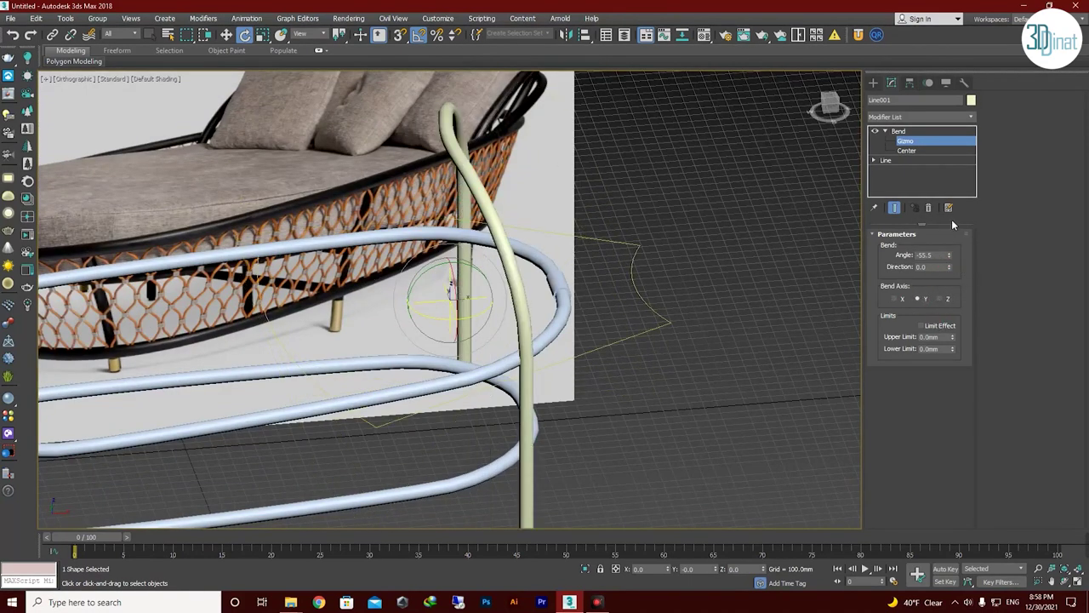
{"action": "left_click", "coordinate": [893, 299]}
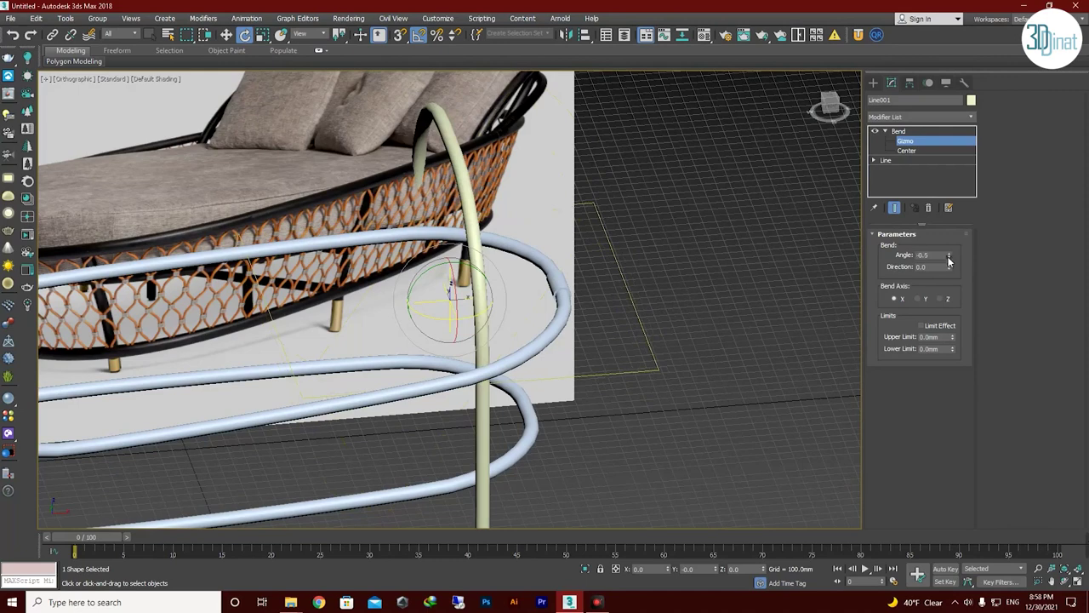
{"action": "left_click_drag", "start_coordinate": [949, 261], "coordinate": [678, 323]}
{"action": "left_click", "coordinate": [923, 117]}
{"action": "key", "text": "Escape"}
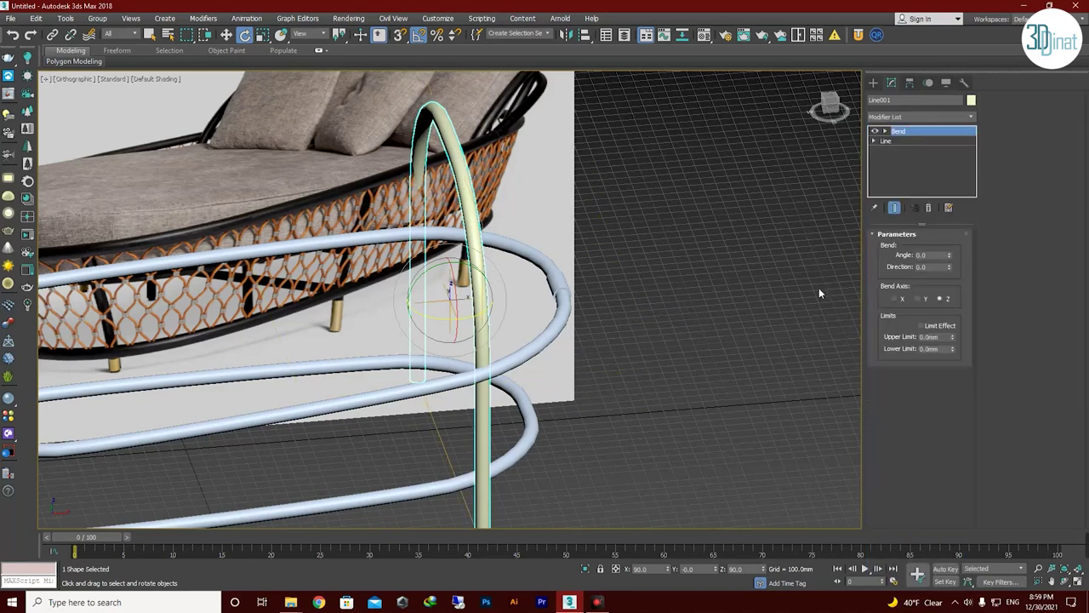
{"action": "left_click_drag", "start_coordinate": [949, 254], "coordinate": [948, 226]}
{"action": "left_click", "coordinate": [918, 298]}
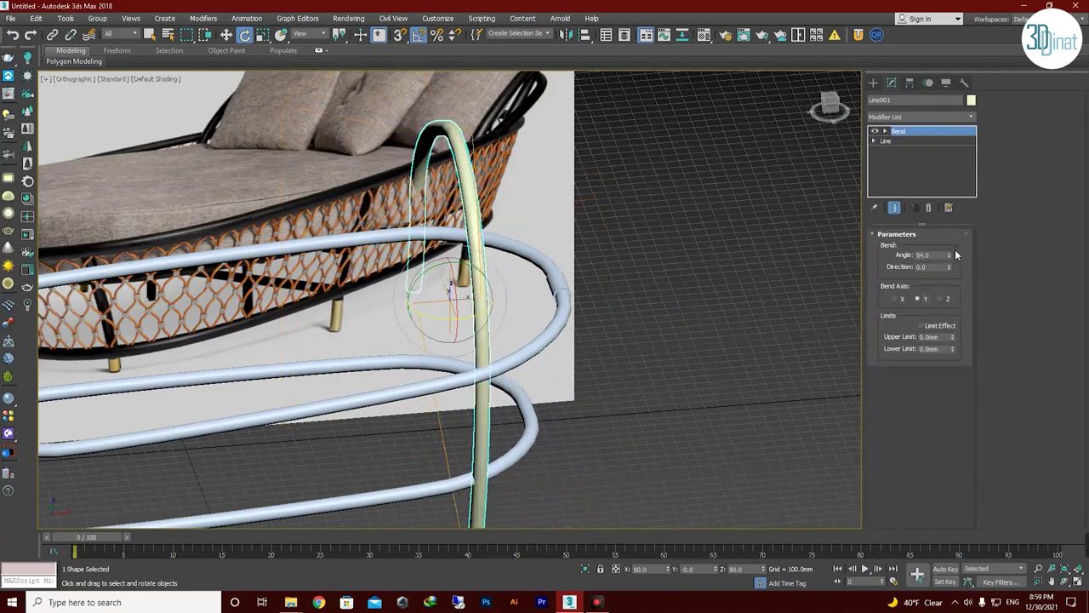
{"action": "left_click", "coordinate": [902, 299]}
{"action": "mouse_move", "coordinate": [948, 254]}
{"action": "left_mouse_down"}
{"action": "mouse_move", "coordinate": [896, 459]}
{"action": "mouse_move", "coordinate": [576, 309]}
{"action": "left_mouse_up"}
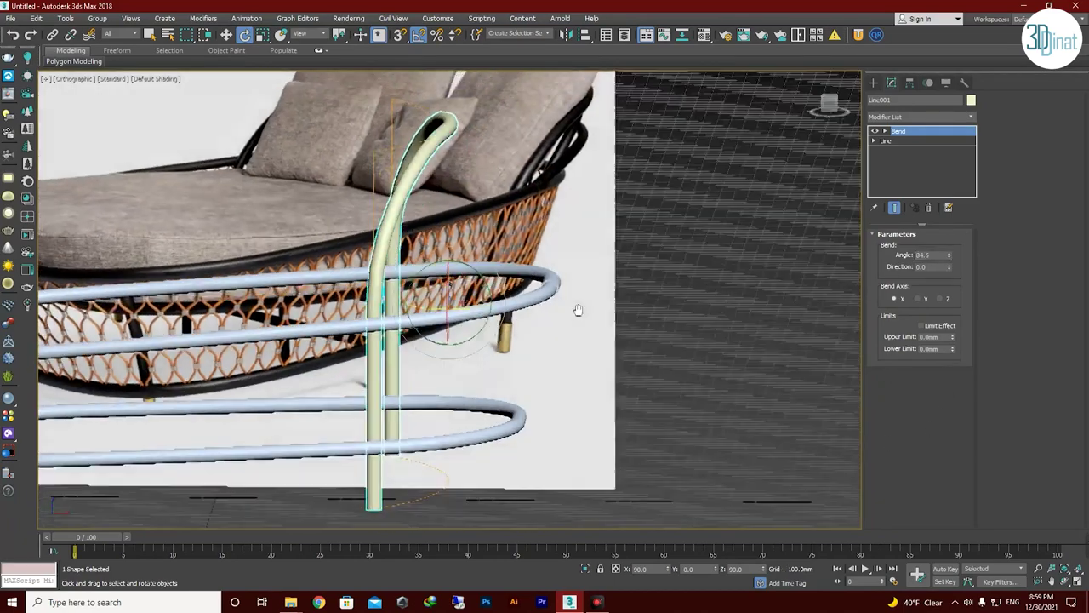
Move the bent tube onto the oval's rounded end and set the bend angle to 85.5.
{"action": "key", "text": "f"}
{"action": "scroll", "coordinate": [492, 355], "scroll_direction": "up", "scroll_amount": 5}
{"action": "scroll", "coordinate": [492, 356], "scroll_direction": "down", "scroll_amount": 3}
{"action": "key", "text": "w"}
{"action": "left_click_drag", "start_coordinate": [498, 306], "coordinate": [624, 309]}
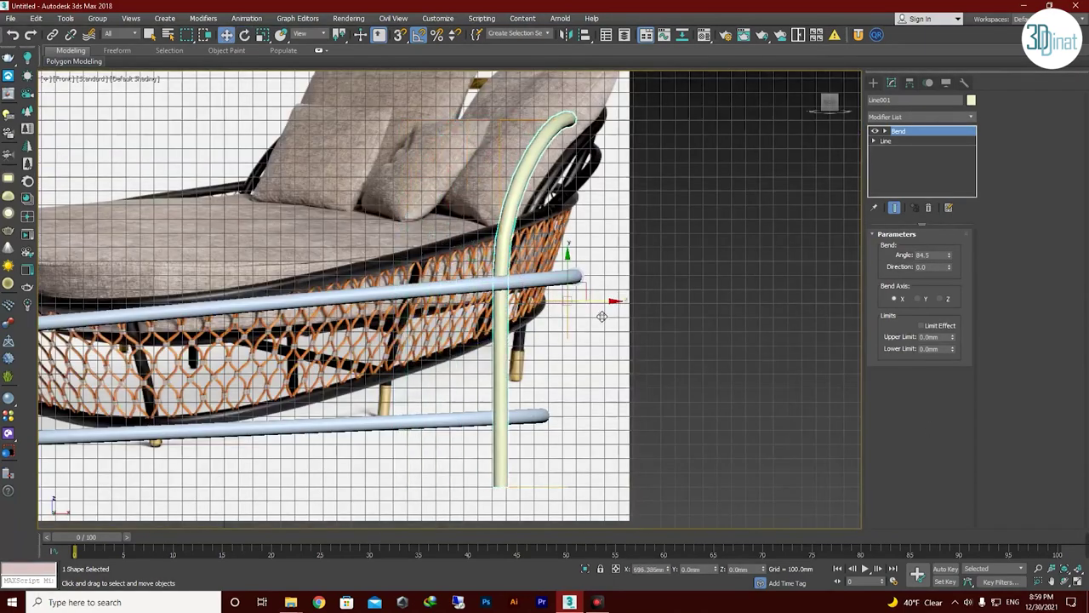
{"action": "middle_click_drag", "start_coordinate": [608, 309], "coordinate": [553, 281], "text": "alt"}
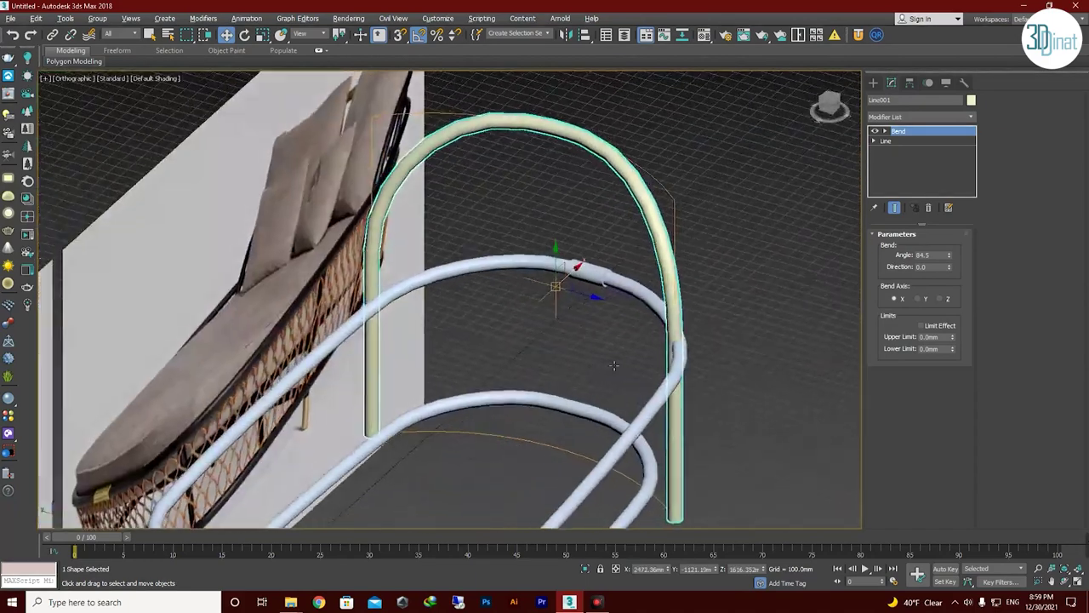
{"action": "left_click_drag", "start_coordinate": [950, 264], "coordinate": [950, 255]}
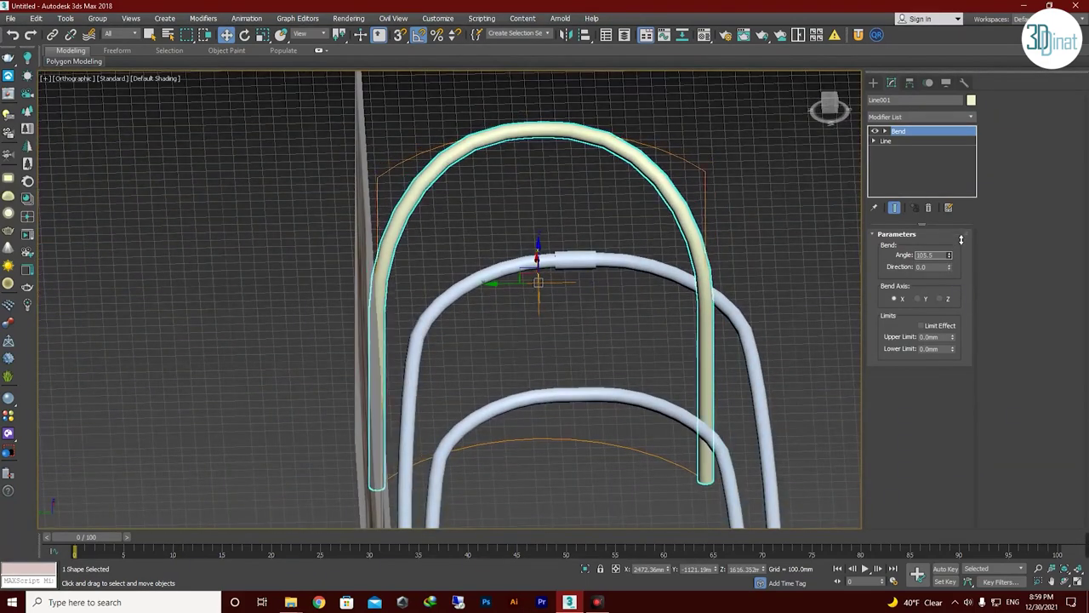
{"action": "key", "text": "t"}
{"action": "scroll", "coordinate": [546, 374], "scroll_direction": "down", "scroll_amount": 4}
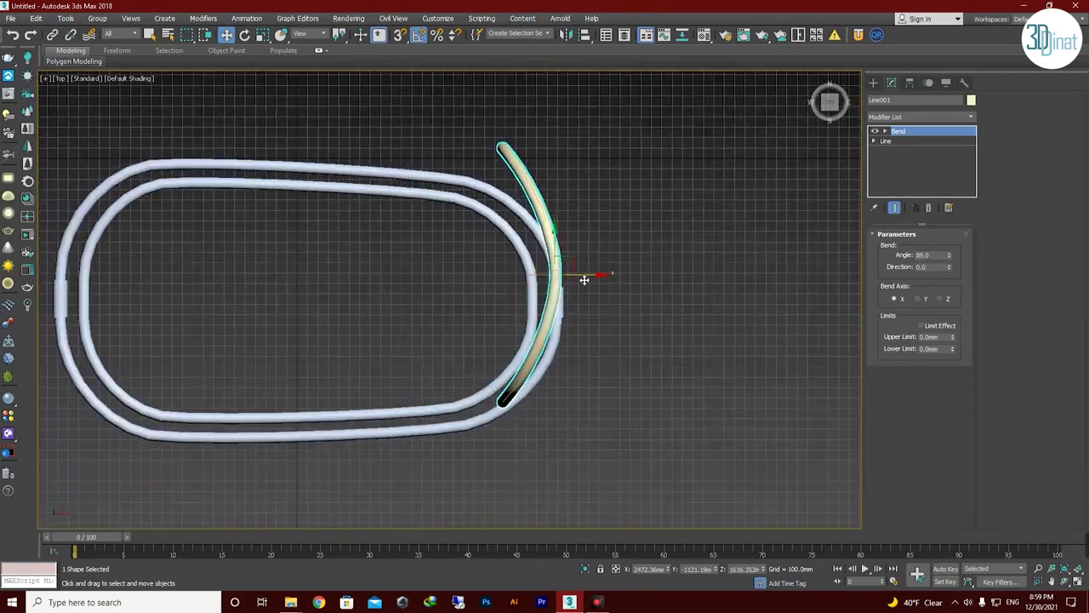
{"action": "left_click_drag", "start_coordinate": [584, 278], "coordinate": [547, 281]}
{"action": "left_click_drag", "start_coordinate": [949, 259], "coordinate": [949, 264]}
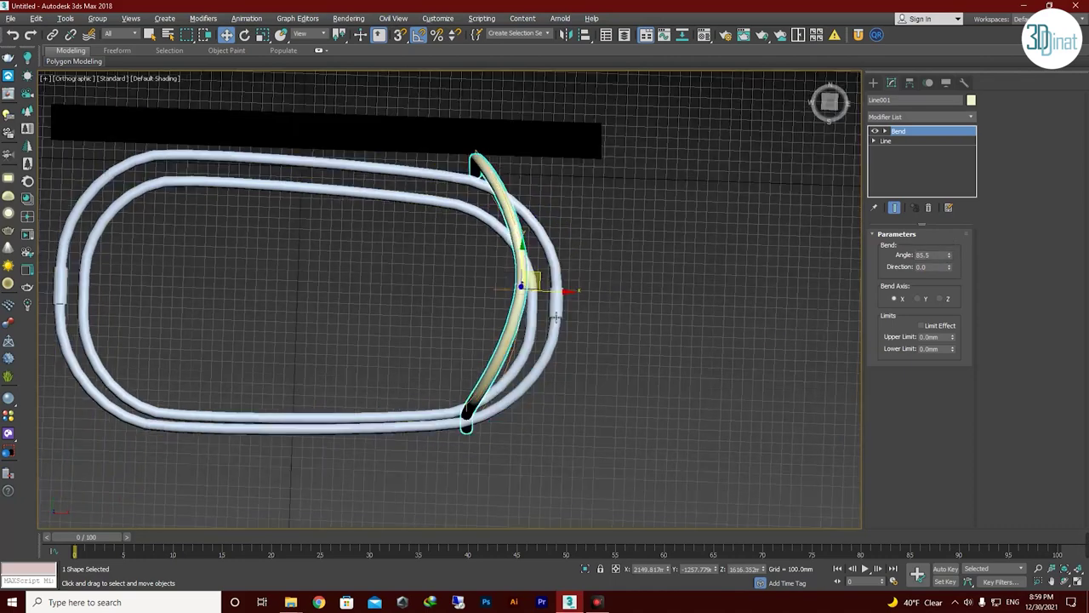
{"action": "middle_click_drag", "start_coordinate": [561, 290], "coordinate": [553, 238], "text": "alt"}
Drop to the Line level beneath the Bend and switch the viewport to Wireframe.
{"action": "key", "text": "f"}
{"action": "left_click", "coordinate": [887, 141]}
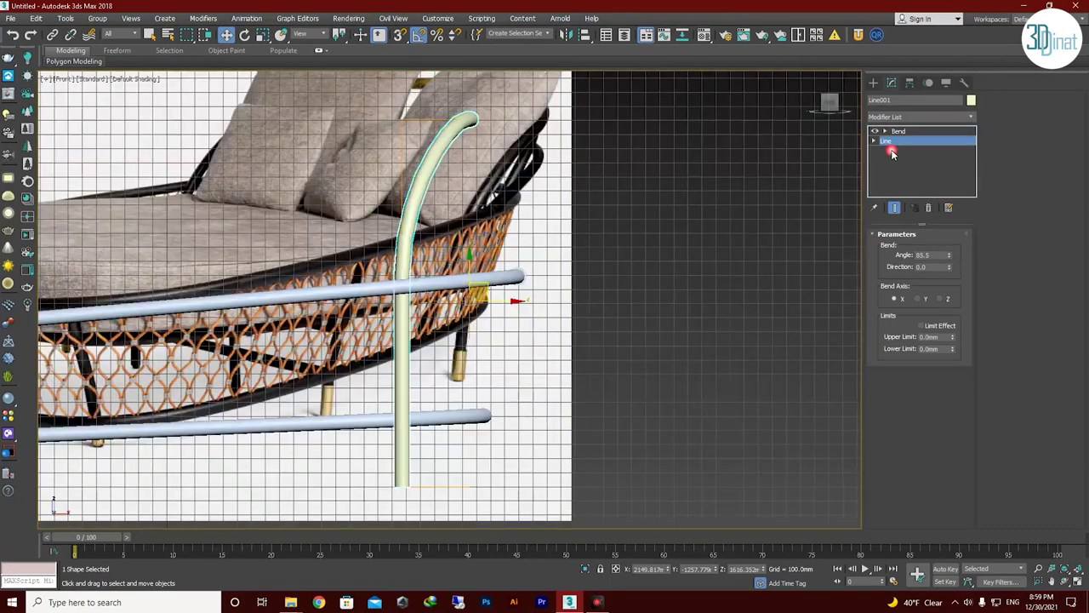
{"action": "scroll", "coordinate": [1006, 458], "scroll_direction": "down", "scroll_amount": 5}
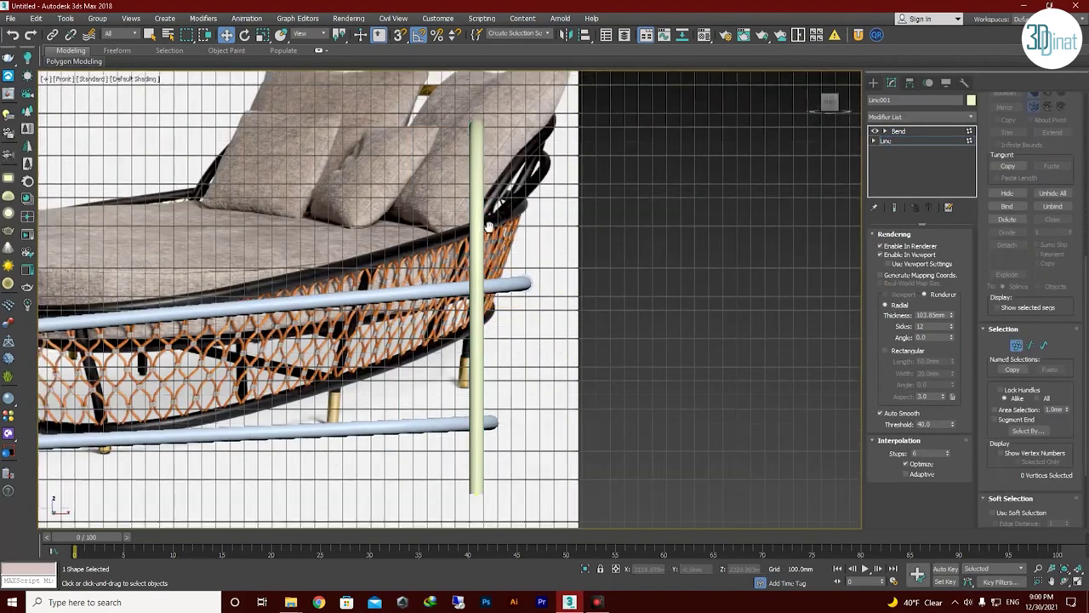
{"action": "middle_click_drag", "start_coordinate": [462, 136], "coordinate": [510, 230]}
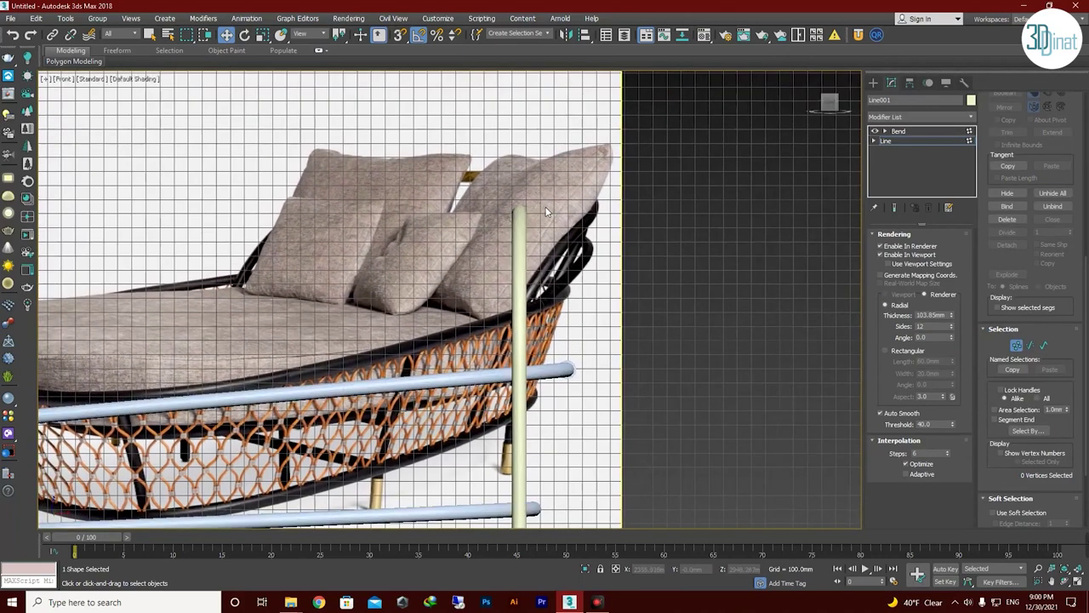
{"action": "left_click", "coordinate": [133, 80]}
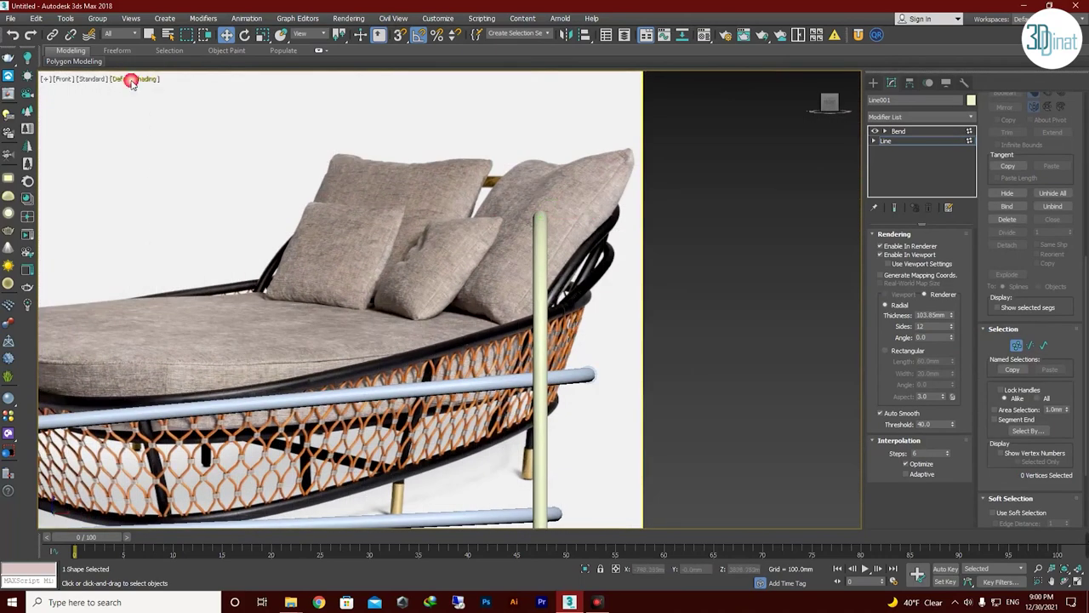
{"action": "left_click", "coordinate": [178, 181]}
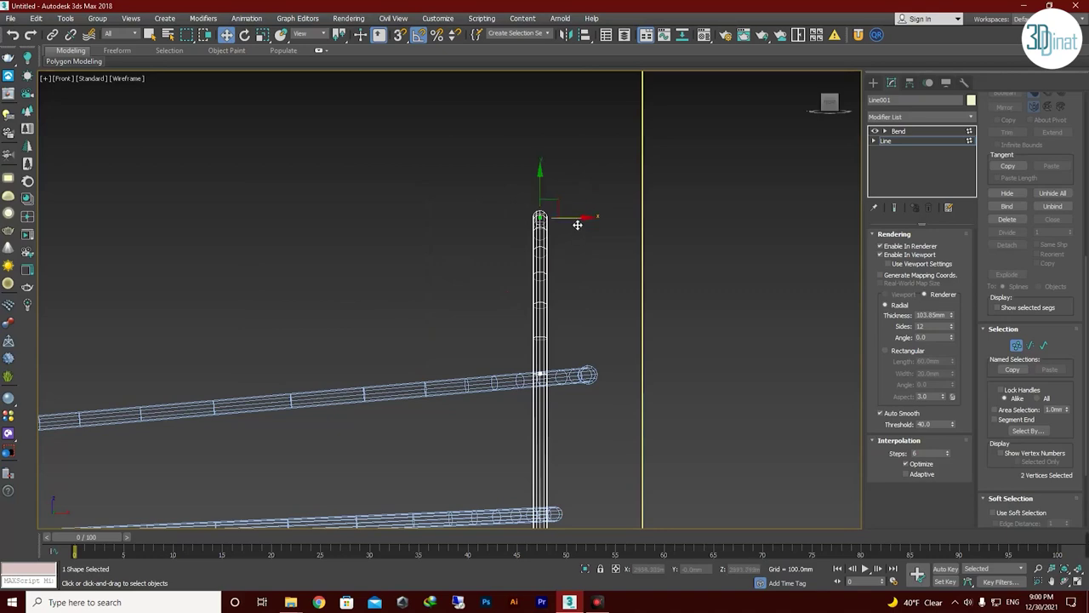
Select the tube's top end vertices and shift them down and left to lean it back.
{"action": "left_click", "coordinate": [587, 374]}
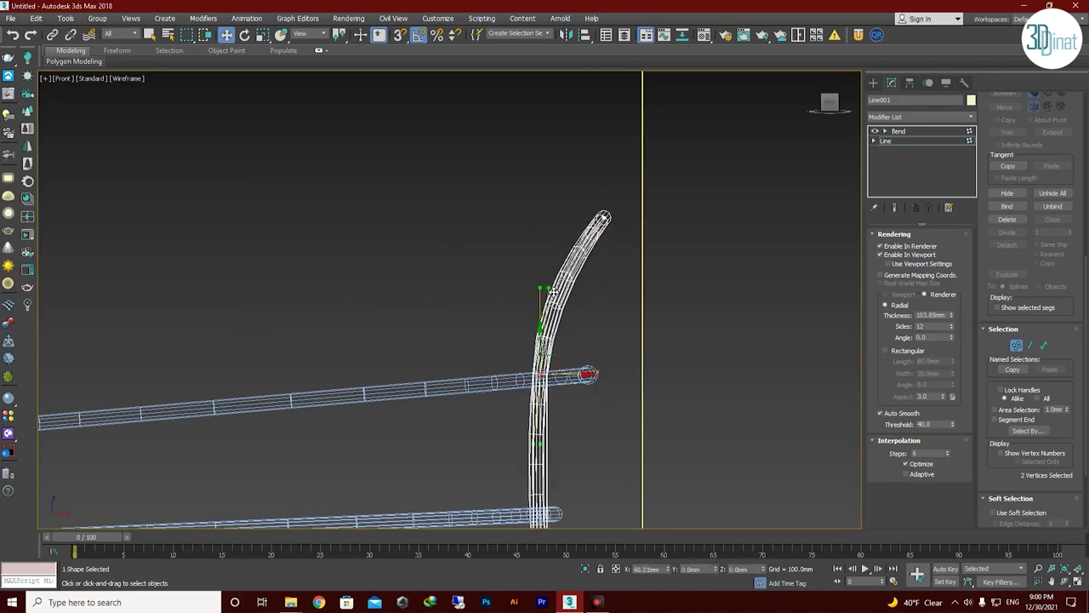
{"action": "mouse_move", "coordinate": [552, 291]}
{"action": "left_mouse_down"}
{"action": "mouse_move", "coordinate": [547, 356]}
{"action": "mouse_move", "coordinate": [481, 336]}
{"action": "left_mouse_up"}
{"action": "left_click_drag", "start_coordinate": [590, 163], "coordinate": [552, 162]}
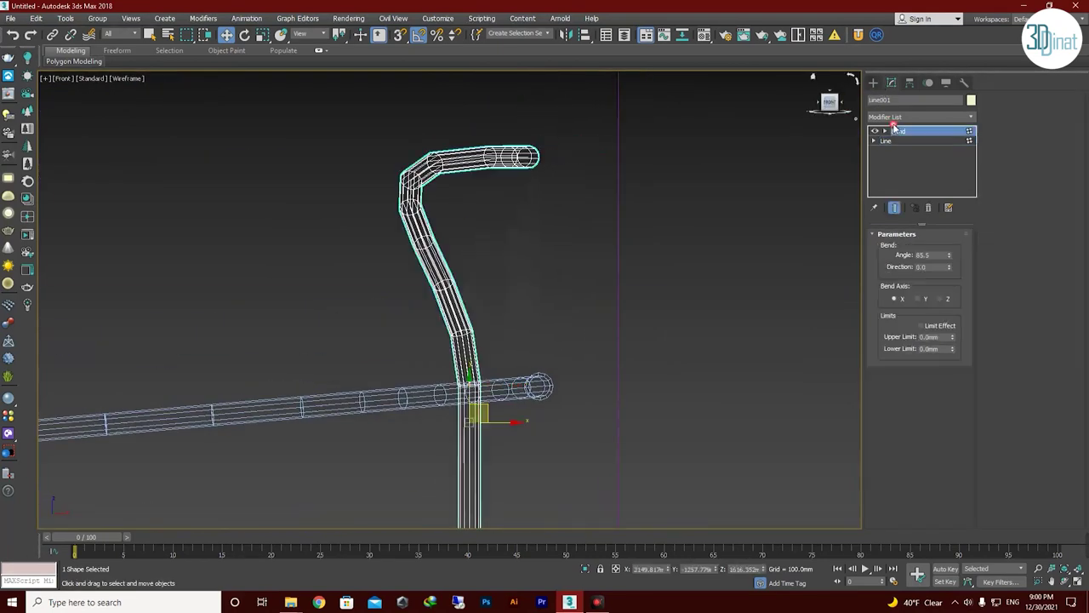
Revisit the tube's Bend and Line levels, selecting the two vertices at the tube ends.
{"action": "left_click", "coordinate": [534, 328]}
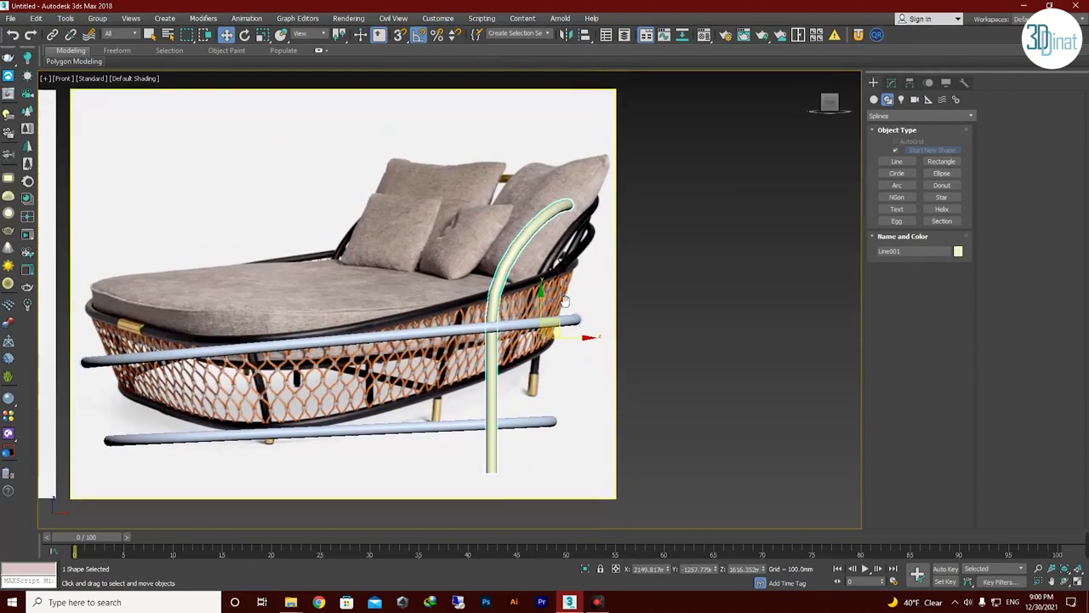
{"action": "mouse_move", "coordinate": [611, 348]}
{"action": "middle_mouse_down", "text": "alt"}
{"action": "mouse_move", "coordinate": [575, 330]}
{"action": "mouse_move", "coordinate": [647, 315]}
{"action": "middle_mouse_up", "text": "alt"}
{"action": "left_click", "coordinate": [891, 83]}
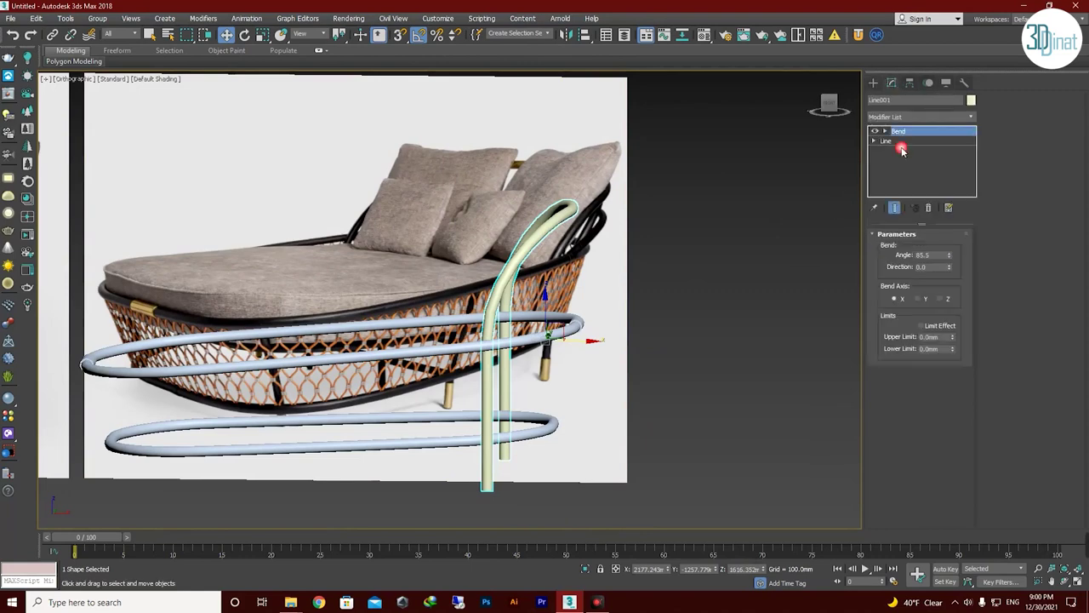
{"action": "left_click", "coordinate": [899, 131]}
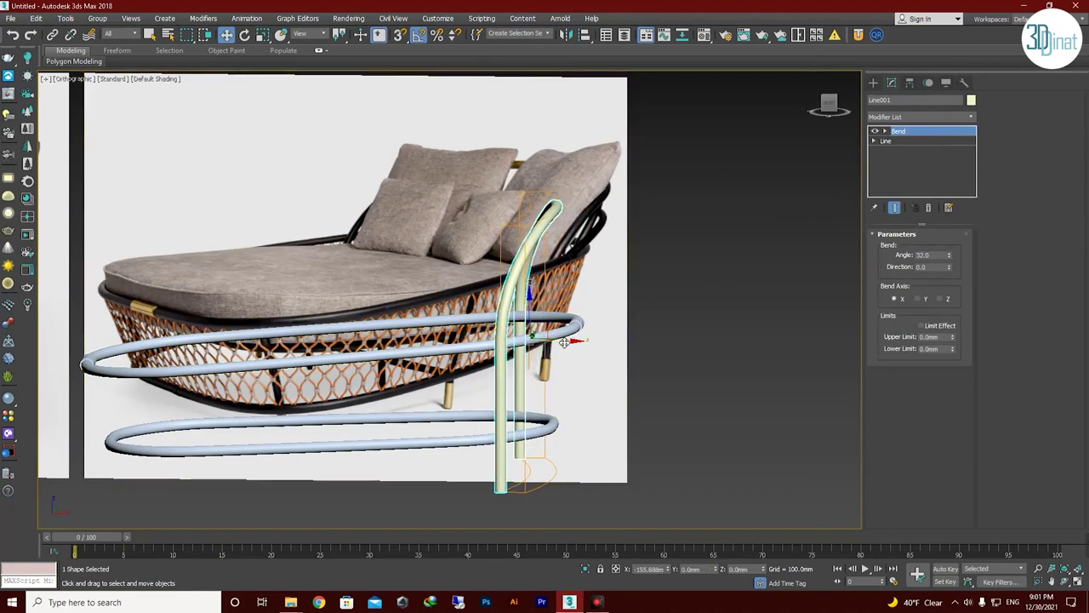
{"action": "mouse_move", "coordinate": [591, 340]}
{"action": "middle_mouse_down", "text": "alt"}
{"action": "mouse_move", "coordinate": [684, 360]}
{"action": "mouse_move", "coordinate": [724, 341]}
{"action": "middle_mouse_up", "text": "alt"}
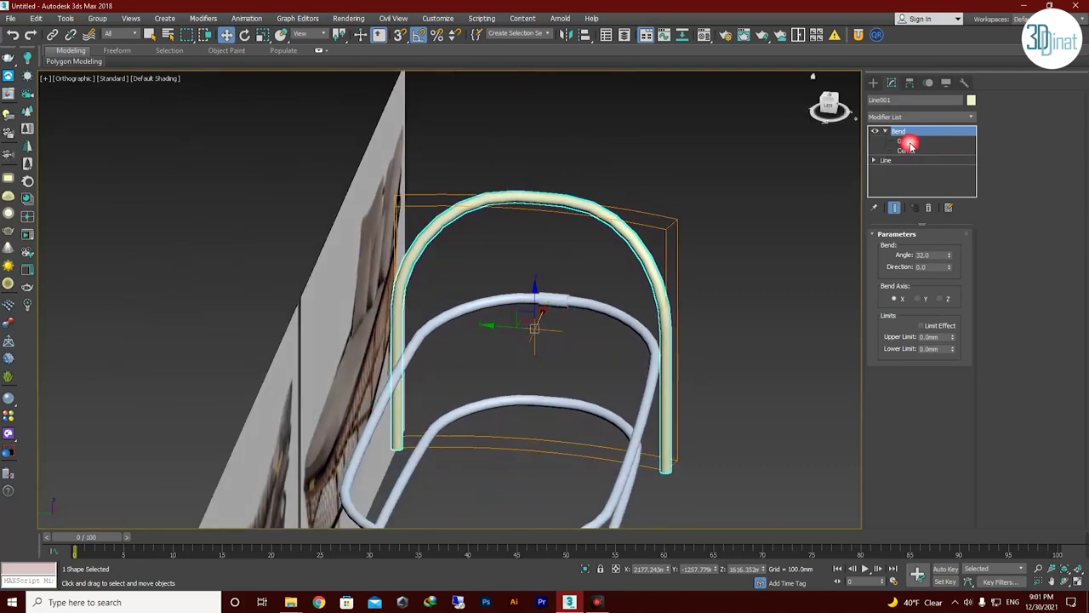
{"action": "left_click", "coordinate": [902, 160]}
{"action": "scroll", "coordinate": [1045, 388], "scroll_direction": "down", "scroll_amount": 5}
{"action": "left_click", "coordinate": [1017, 338]}
{"action": "left_click_drag", "start_coordinate": [698, 443], "coordinate": [609, 467]}
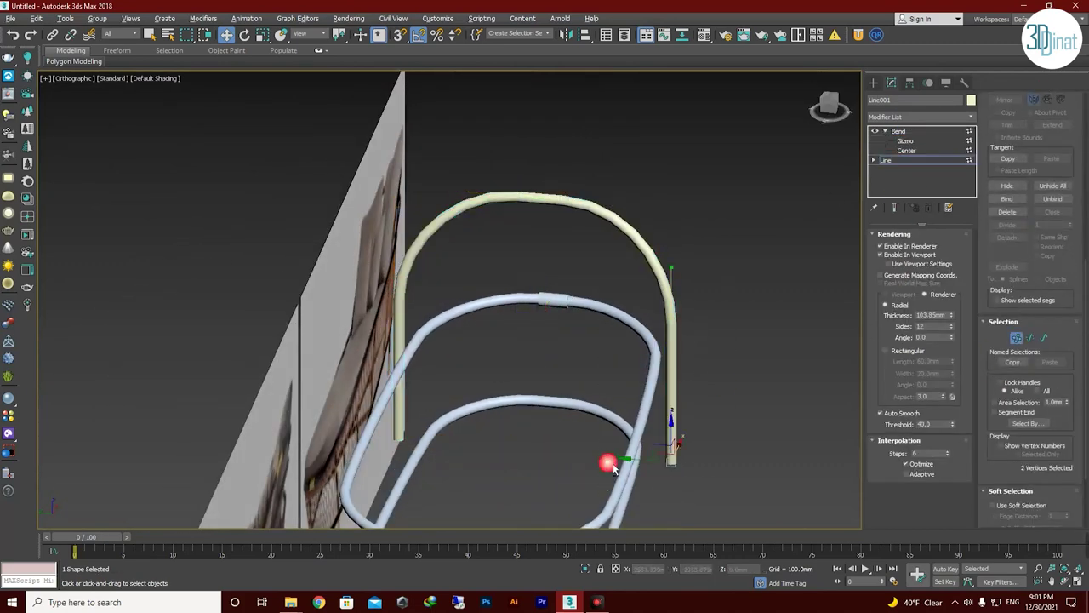
{"action": "mouse_move", "coordinate": [609, 466]}
{"action": "middle_mouse_down", "text": "alt"}
{"action": "mouse_move", "coordinate": [604, 409]}
{"action": "mouse_move", "coordinate": [680, 435]}
{"action": "middle_mouse_up", "text": "alt"}
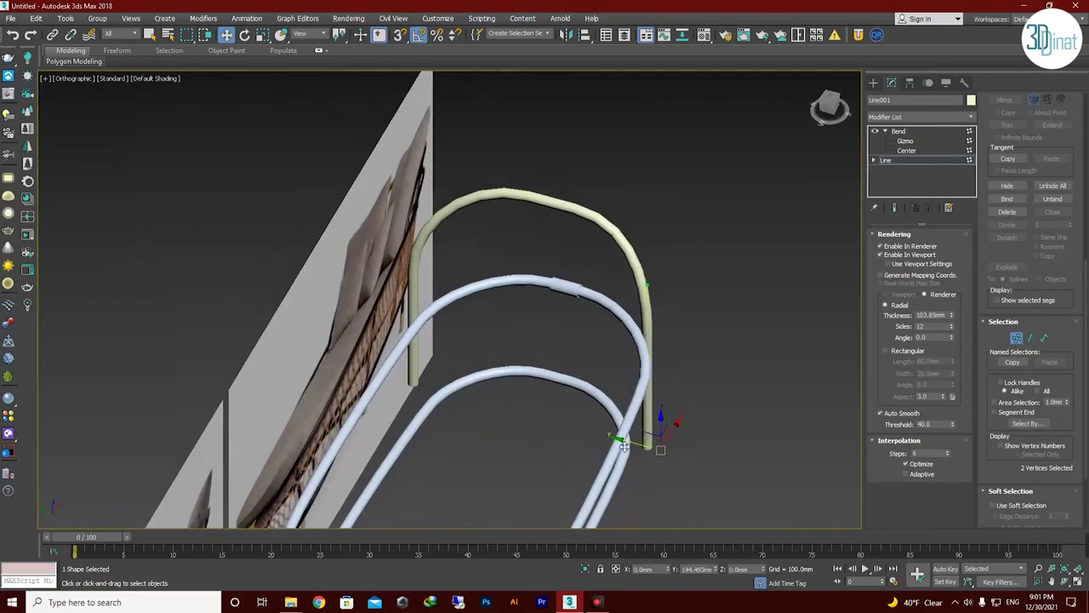
Raise the arch tube's Bend angle from 32.5 through 37.5 to 70 degrees.
{"action": "left_click", "coordinate": [898, 131]}
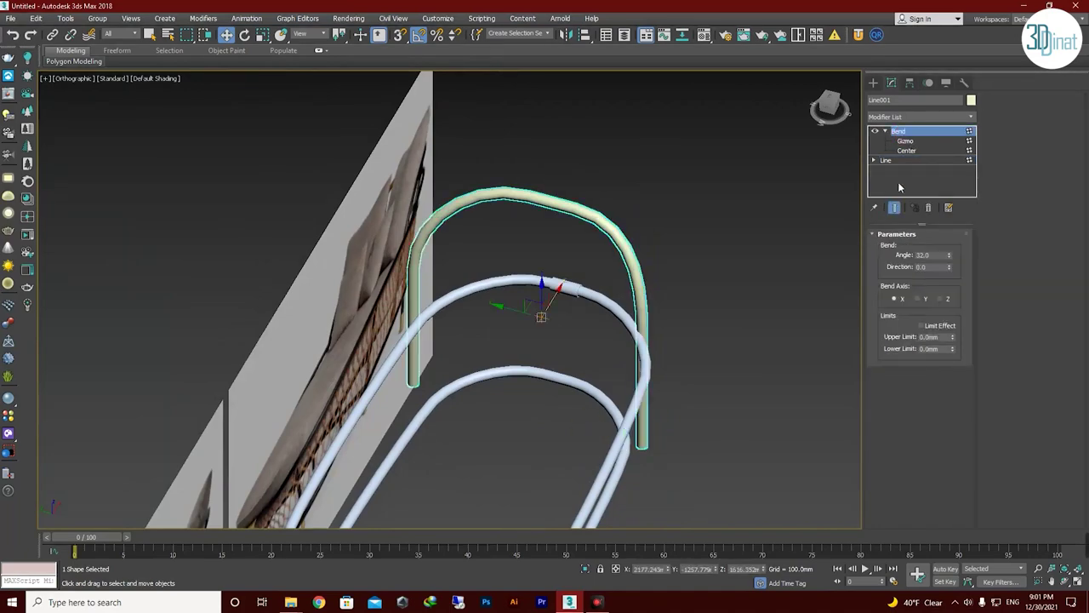
{"action": "left_click", "coordinate": [886, 160]}
{"action": "left_click", "coordinate": [606, 372]}
{"action": "mouse_move", "coordinate": [606, 372]}
{"action": "middle_mouse_down", "text": "alt"}
{"action": "mouse_move", "coordinate": [647, 366]}
{"action": "mouse_move", "coordinate": [562, 366]}
{"action": "middle_mouse_up", "text": "alt"}
{"action": "left_click", "coordinate": [562, 375]}
{"action": "left_click_drag", "start_coordinate": [951, 255], "coordinate": [950, 247]}
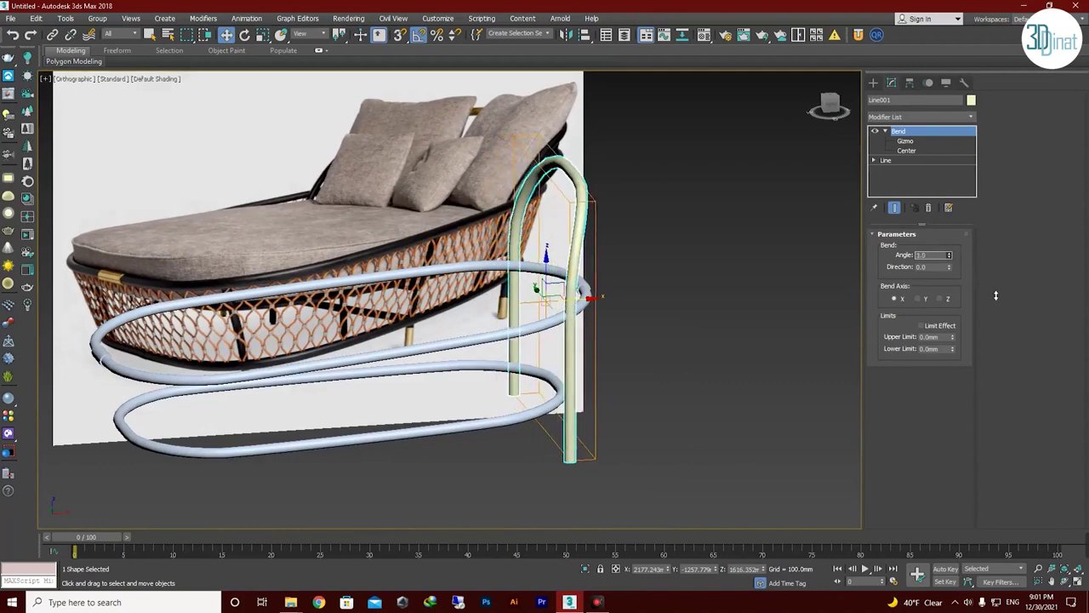
{"action": "middle_click_drag", "start_coordinate": [712, 281], "coordinate": [748, 285], "text": "alt"}
{"action": "left_click_drag", "start_coordinate": [949, 255], "coordinate": [950, 223]}
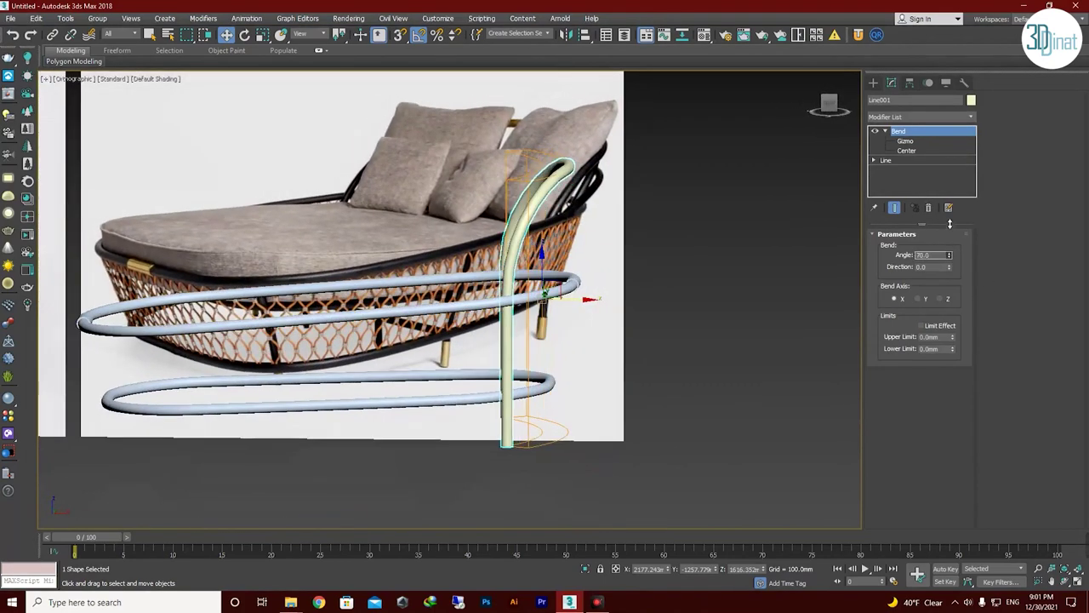
{"action": "middle_click_drag", "start_coordinate": [626, 372], "coordinate": [562, 388], "text": "alt"}
{"action": "right_click", "coordinate": [543, 395]}
Convert the arched tube to an editable spline and inspect the arch from several angles.
{"action": "mouse_move", "coordinate": [608, 522]}
{"action": "left_click", "coordinate": [651, 517]}
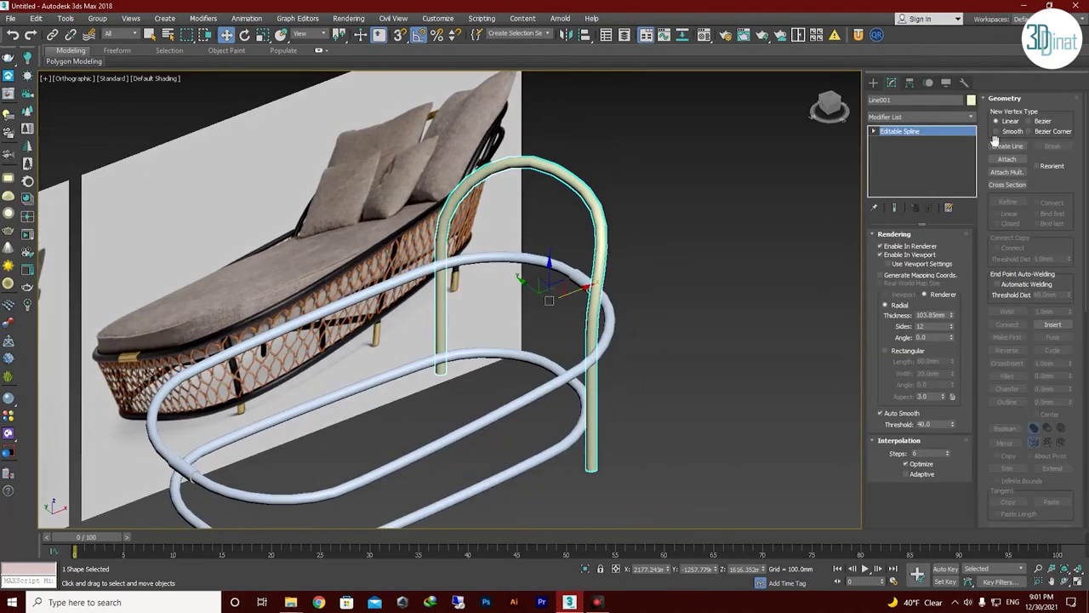
{"action": "key", "text": "1"}
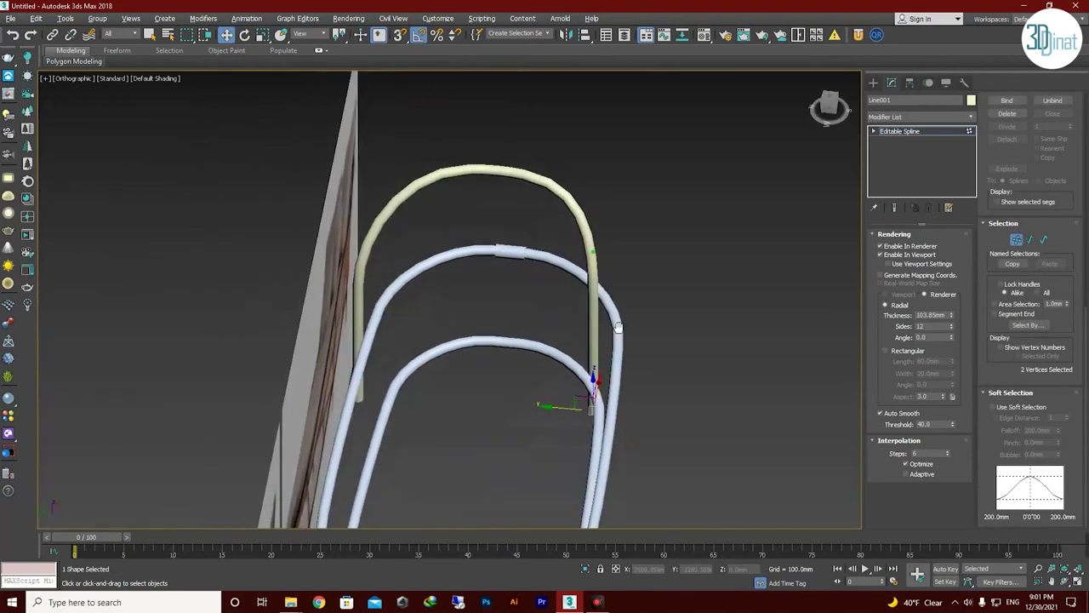
{"action": "mouse_move", "coordinate": [544, 341]}
{"action": "middle_mouse_down", "text": "alt"}
{"action": "mouse_move", "coordinate": [594, 430]}
{"action": "mouse_move", "coordinate": [647, 369]}
{"action": "mouse_move", "coordinate": [389, 278]}
{"action": "middle_mouse_up", "text": "alt"}
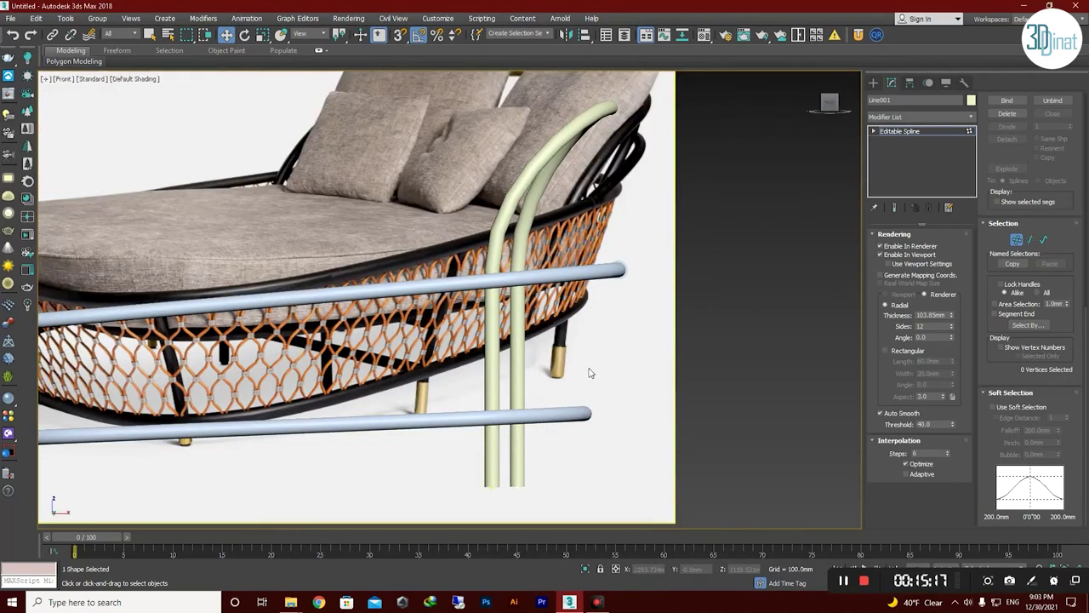
{"action": "middle_click_drag", "start_coordinate": [592, 373], "coordinate": [530, 322], "text": "alt"}
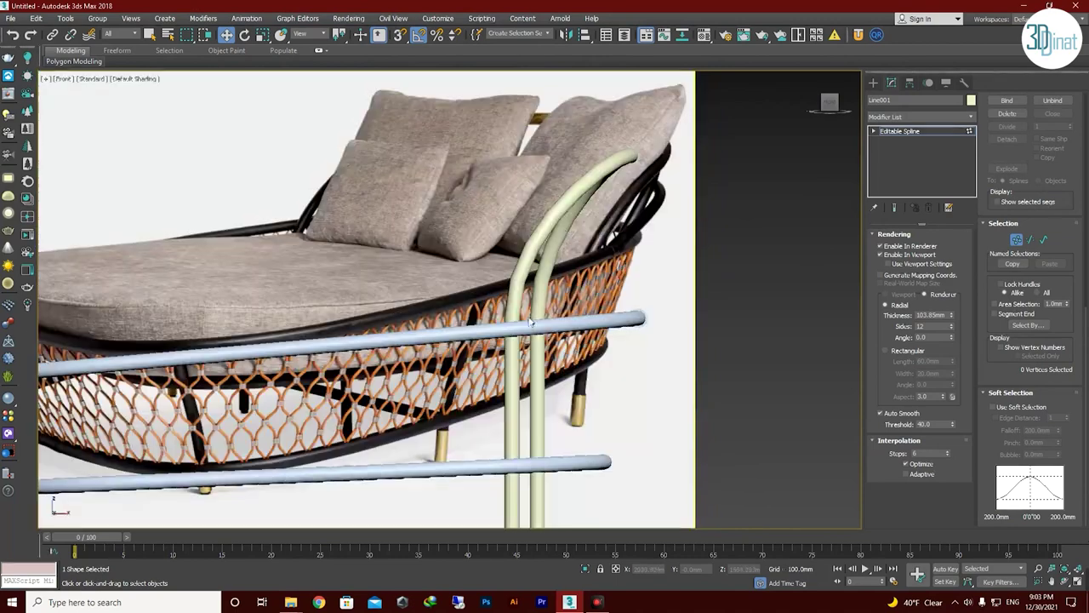
{"action": "left_click", "coordinate": [873, 83]}
{"action": "middle_click_drag", "start_coordinate": [516, 280], "coordinate": [669, 211], "text": "alt"}
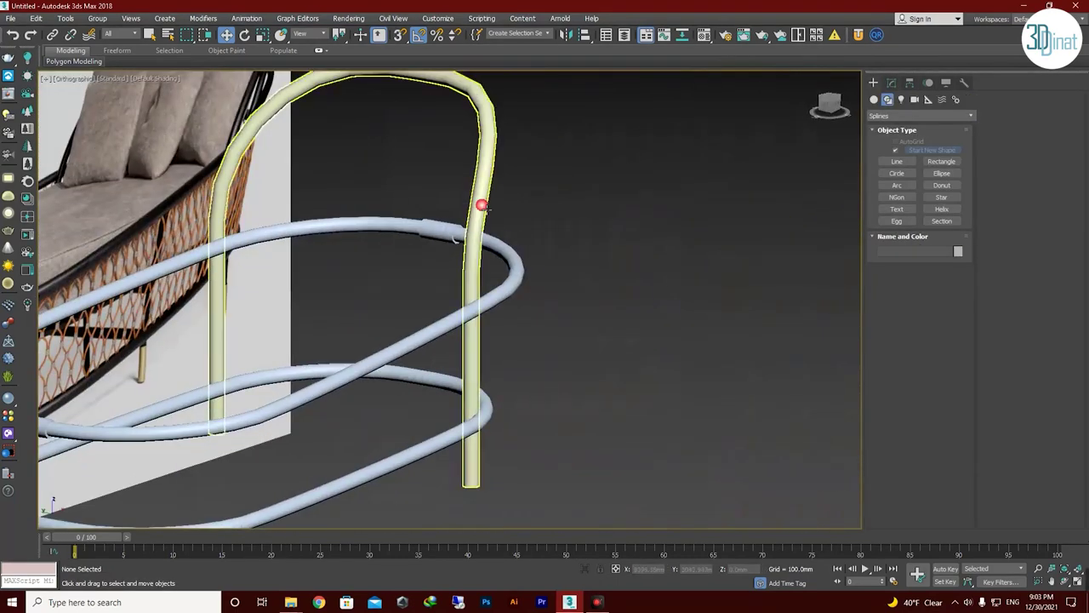
{"action": "left_click", "coordinate": [891, 82]}
Add a Symmetry modifier mirroring on X with Flip, and centre its mirror plane on the tube.
{"action": "left_click", "coordinate": [924, 114]}
{"action": "left_click", "coordinate": [924, 114]}
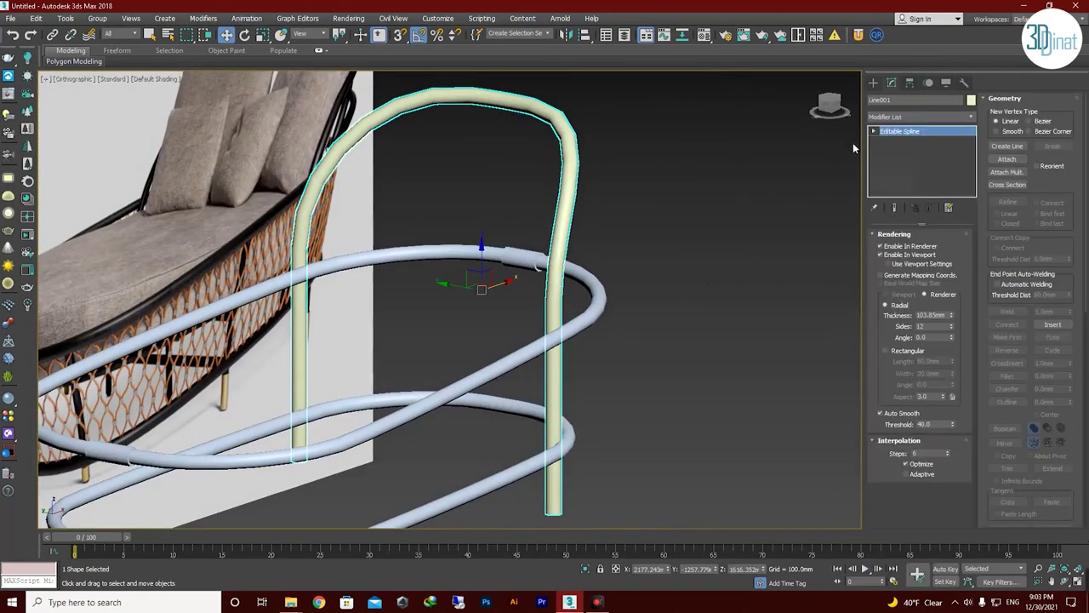
{"action": "middle_click_drag", "start_coordinate": [853, 142], "coordinate": [893, 146]}
{"action": "left_click", "coordinate": [910, 119]}
{"action": "scroll", "coordinate": [902, 340], "scroll_direction": "down", "scroll_amount": 10}
{"action": "left_click", "coordinate": [893, 342]}
{"action": "mouse_move", "coordinate": [632, 336]}
{"action": "middle_mouse_down", "text": "alt"}
{"action": "mouse_move", "coordinate": [618, 347]}
{"action": "mouse_move", "coordinate": [596, 340]}
{"action": "middle_mouse_up", "text": "alt"}
{"action": "key", "text": "1"}
{"action": "left_click_drag", "start_coordinate": [486, 292], "coordinate": [494, 296]}
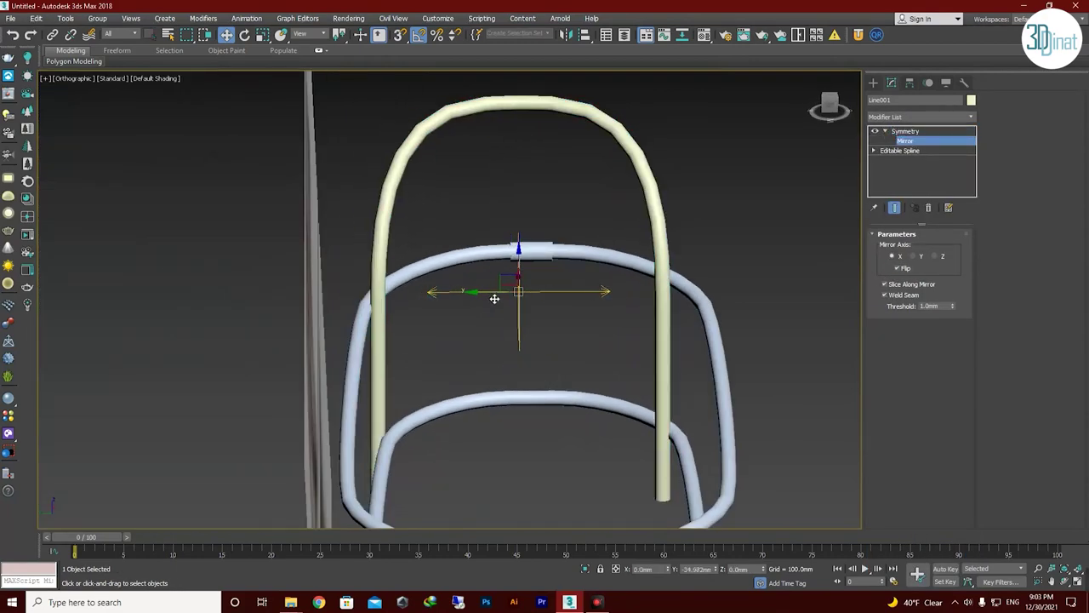
{"action": "left_click", "coordinate": [902, 154]}
{"action": "mouse_move", "coordinate": [527, 285]}
{"action": "middle_mouse_down", "text": "alt"}
{"action": "mouse_move", "coordinate": [493, 280]}
{"action": "mouse_move", "coordinate": [705, 409]}
{"action": "middle_mouse_up", "text": "alt"}
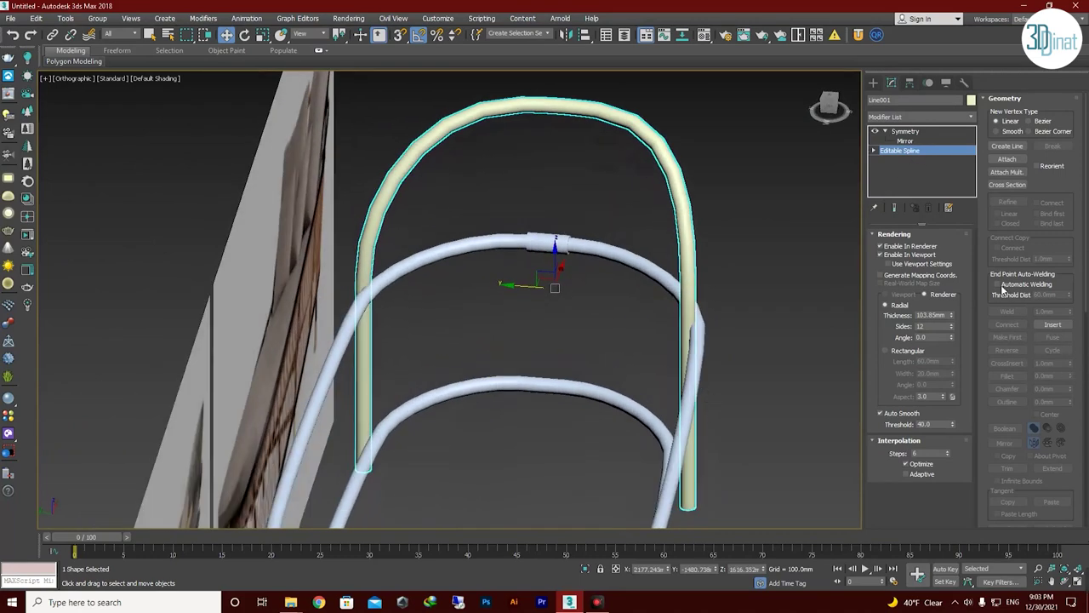
{"action": "left_click", "coordinate": [905, 141]}
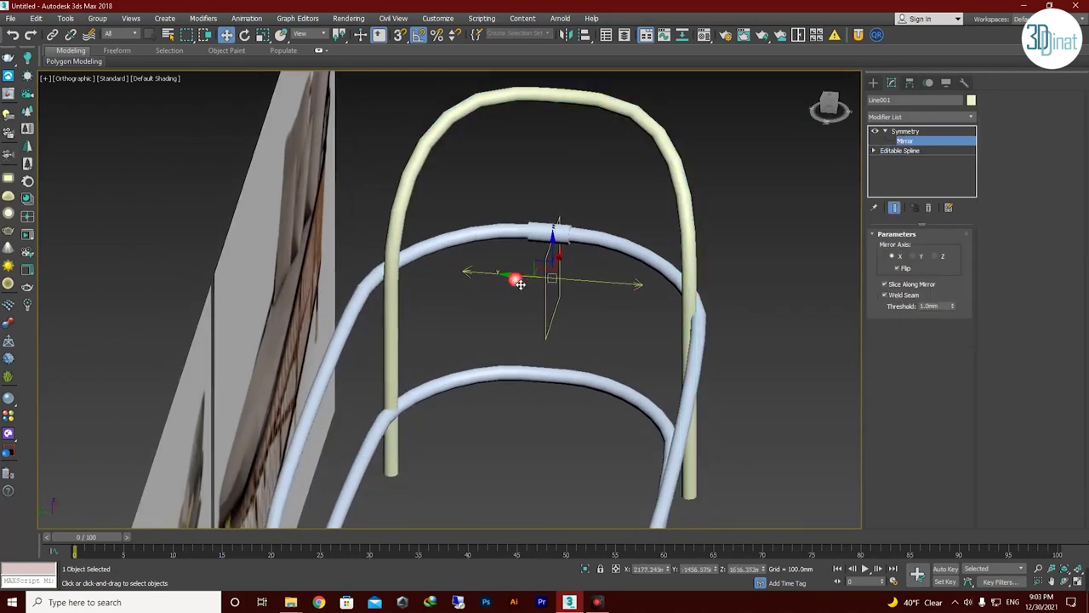
In front wireframe view, make the bottom vertex Bezier and curve the tube's lower end.
{"action": "mouse_move", "coordinate": [520, 283]}
{"action": "middle_mouse_down", "text": "alt"}
{"action": "mouse_move", "coordinate": [504, 280]}
{"action": "mouse_move", "coordinate": [623, 464]}
{"action": "mouse_move", "coordinate": [645, 445]}
{"action": "middle_mouse_up", "text": "alt"}
{"action": "left_click", "coordinate": [900, 149]}
{"action": "key", "text": "f"}
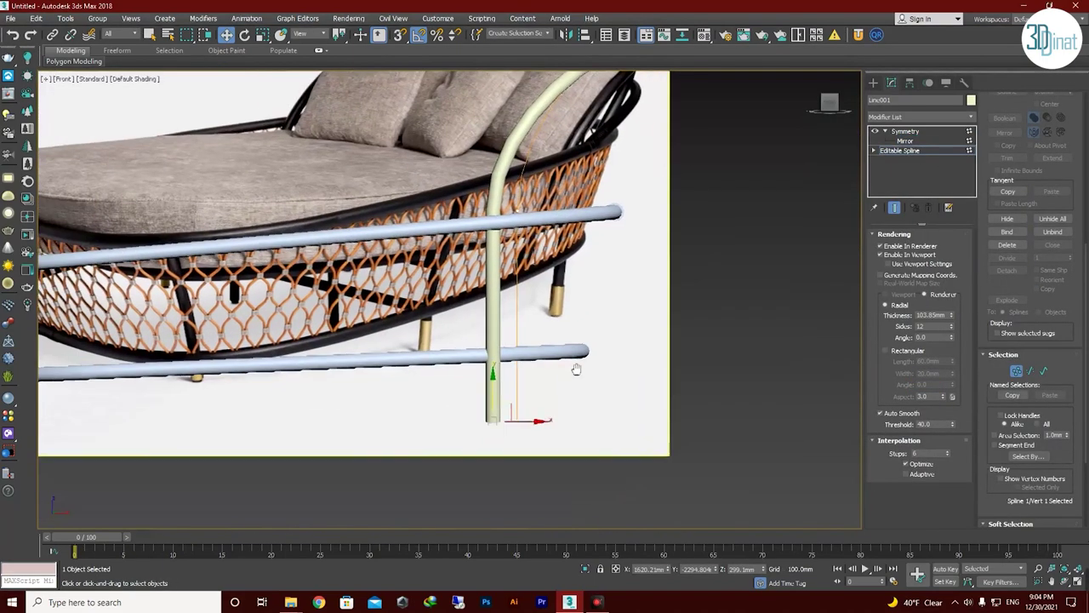
{"action": "middle_click_drag", "start_coordinate": [576, 369], "coordinate": [579, 371]}
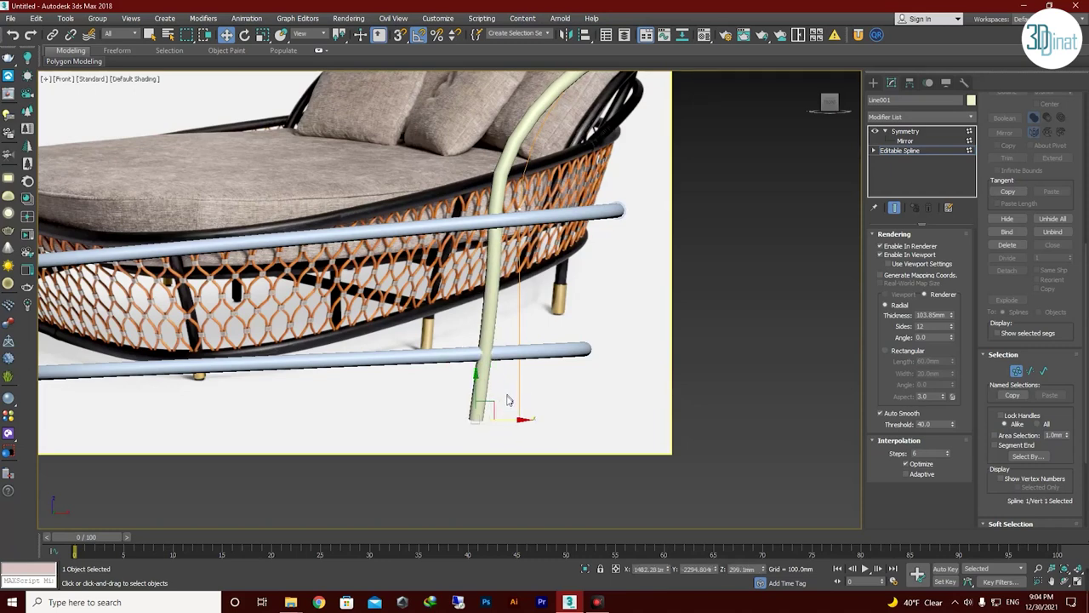
{"action": "key", "text": "F3"}
{"action": "right_click", "coordinate": [471, 422]}
{"action": "left_click", "coordinate": [449, 358]}
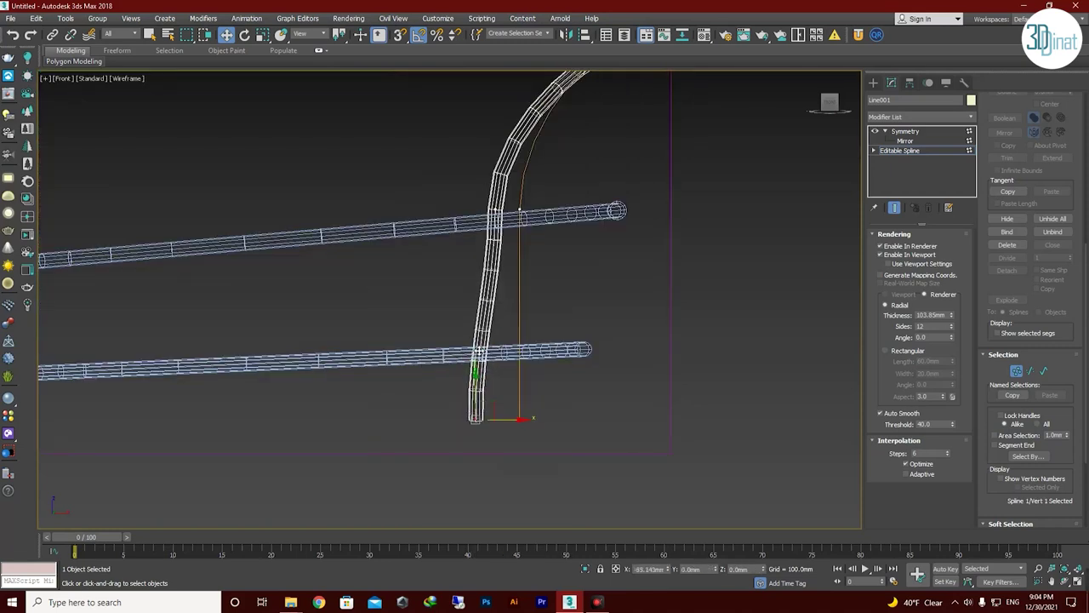
{"action": "left_click_drag", "start_coordinate": [494, 272], "coordinate": [493, 283]}
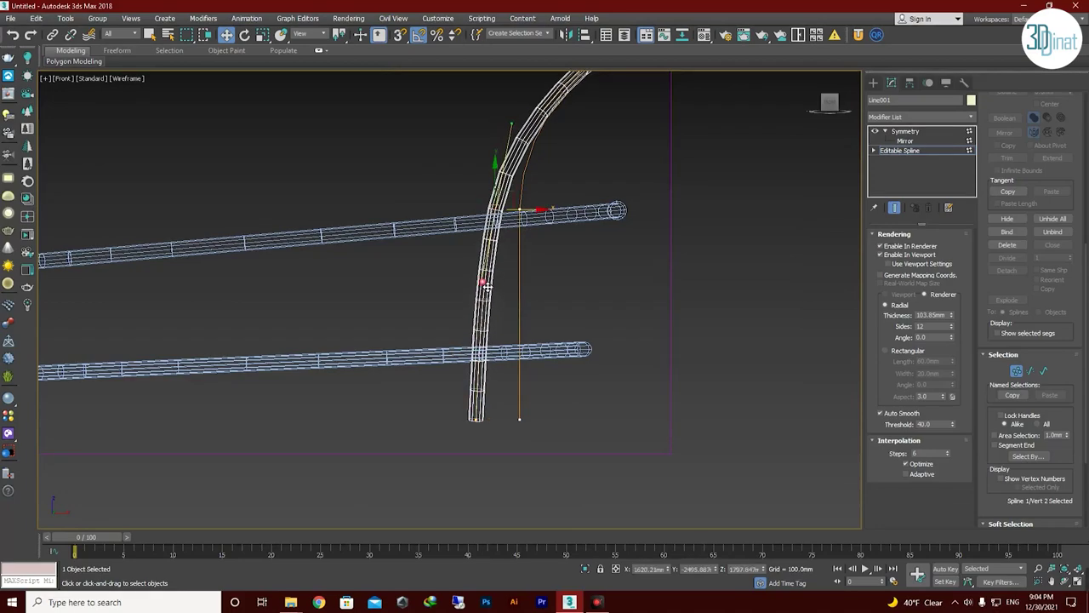
Select the vertex at the other tube end and compare the frame with the daybed reference.
{"action": "middle_click_drag", "start_coordinate": [487, 288], "coordinate": [476, 288], "text": "alt"}
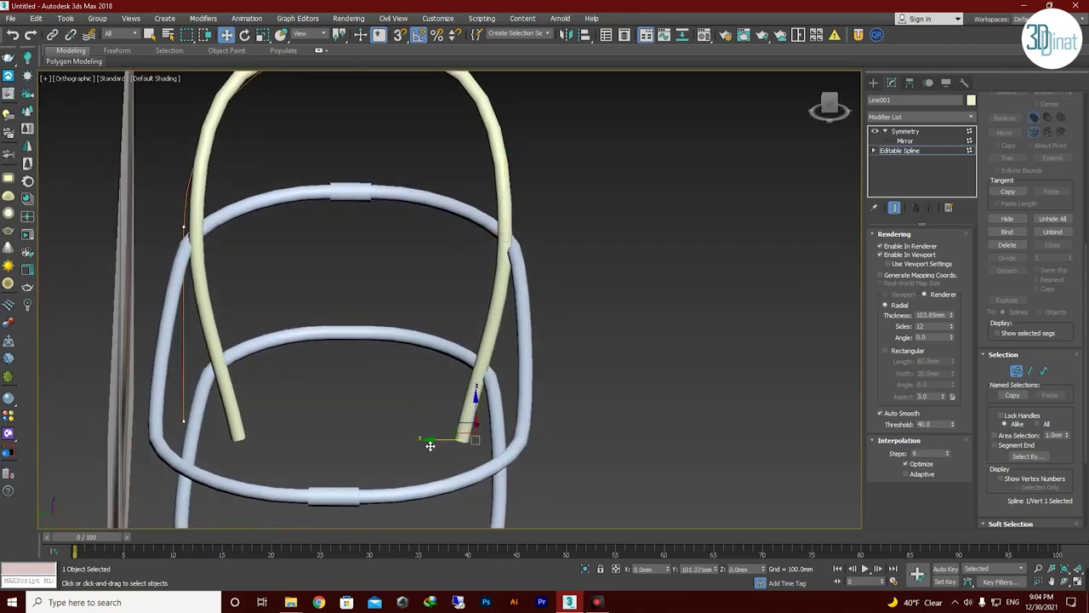
{"action": "middle_click_drag", "start_coordinate": [451, 430], "coordinate": [477, 357], "text": "alt"}
{"action": "left_click_drag", "start_coordinate": [523, 182], "coordinate": [584, 284]}
{"action": "mouse_move", "coordinate": [511, 255]}
{"action": "middle_mouse_down", "text": "alt"}
{"action": "mouse_move", "coordinate": [466, 335]}
{"action": "mouse_move", "coordinate": [486, 413]}
{"action": "middle_mouse_up", "text": "alt"}
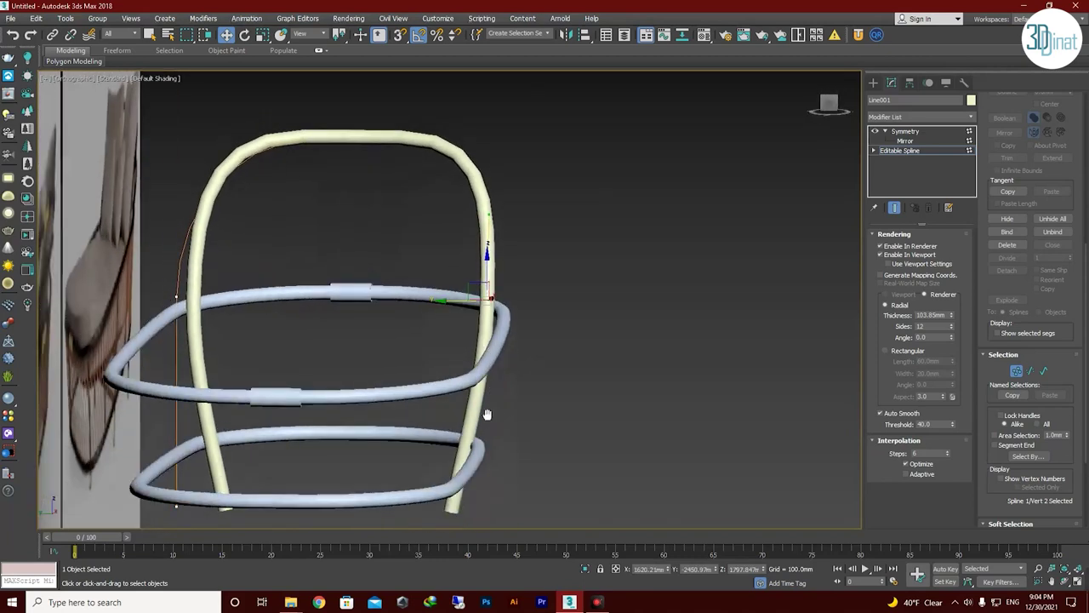
{"action": "left_click_drag", "start_coordinate": [536, 429], "coordinate": [459, 468]}
{"action": "scroll", "coordinate": [459, 468], "scroll_direction": "up", "scroll_amount": 5}
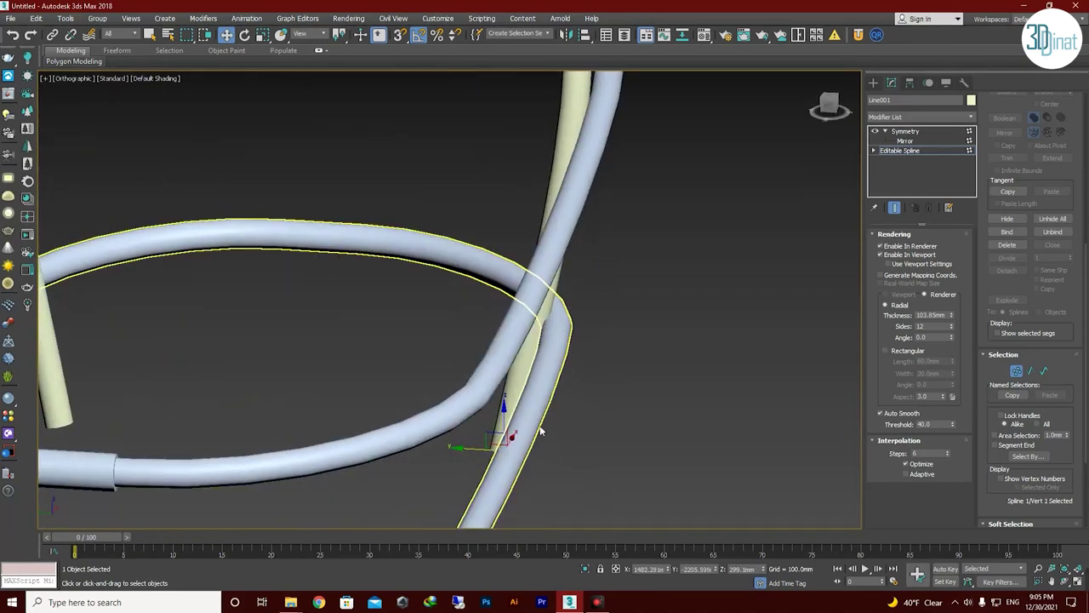
{"action": "scroll", "coordinate": [541, 431], "scroll_direction": "down", "scroll_amount": 5}
{"action": "scroll", "coordinate": [554, 267], "scroll_direction": "down", "scroll_amount": 1}
{"action": "middle_click_drag", "start_coordinate": [610, 359], "coordinate": [612, 356], "text": "alt"}
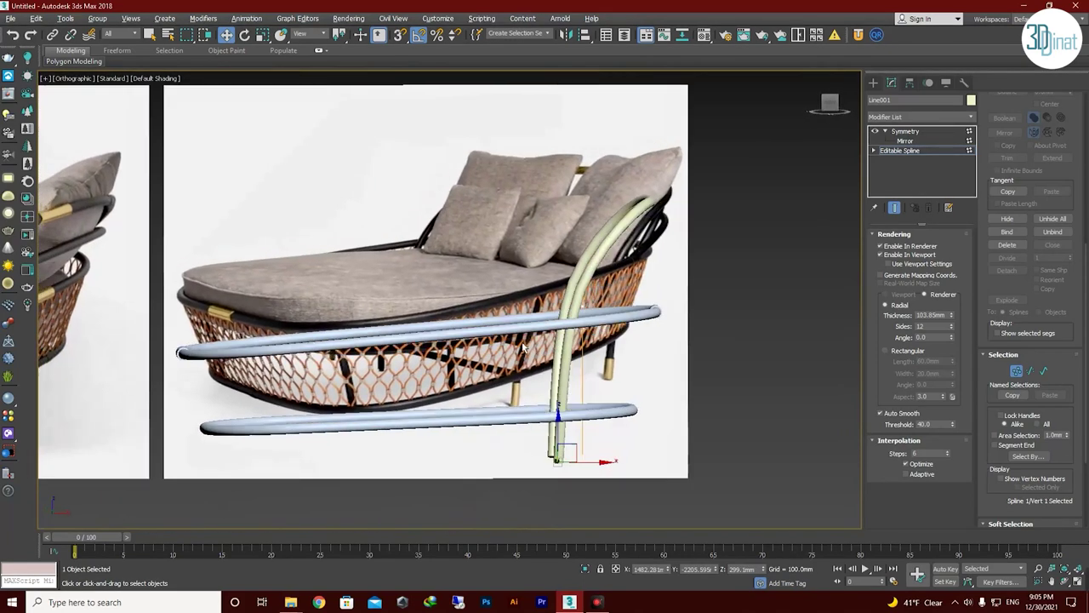
{"action": "scroll", "coordinate": [612, 356], "scroll_direction": "up", "scroll_amount": 3}
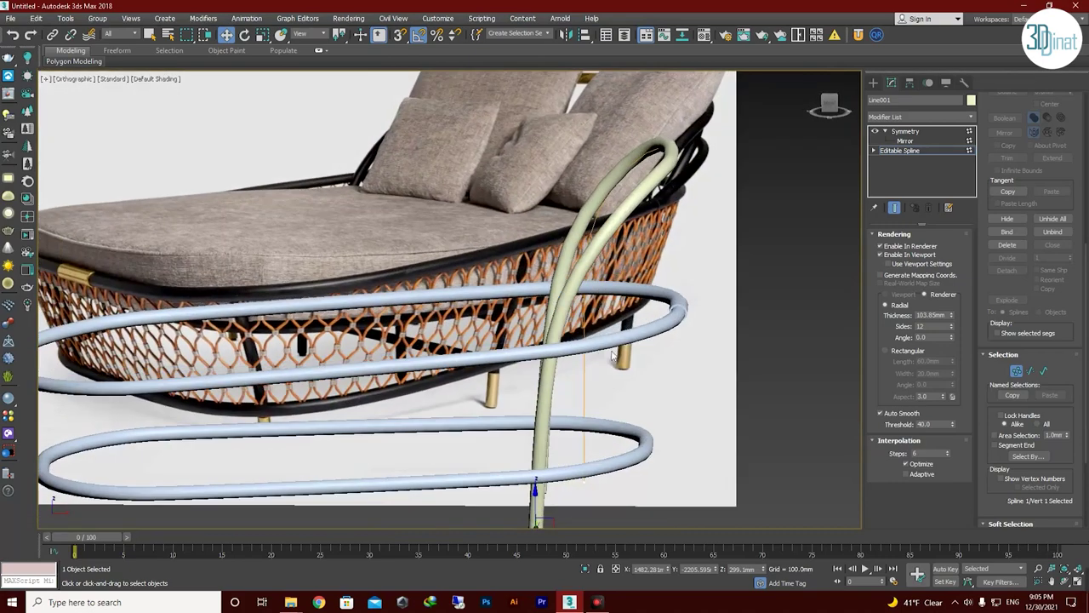
Reset the tube's transforms with Reset XForm, adding an XForm modifier above Symmetry.
{"action": "left_click", "coordinate": [964, 84]}
{"action": "left_click", "coordinate": [919, 222]}
{"action": "left_click", "coordinate": [925, 289]}
{"action": "middle_click_drag", "start_coordinate": [705, 335], "coordinate": [646, 323], "text": "alt"}
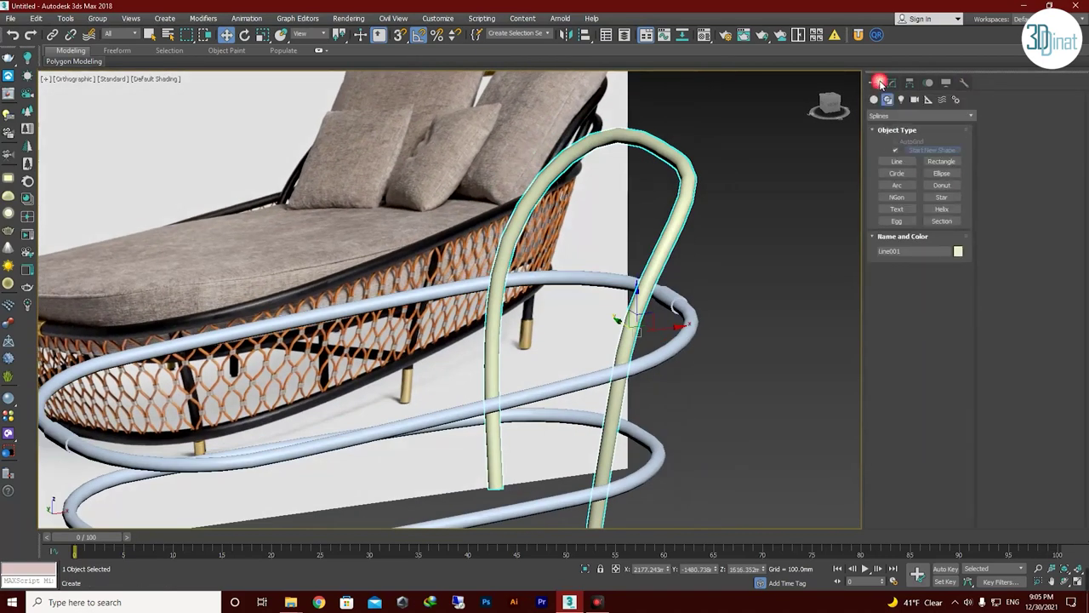
{"action": "left_click", "coordinate": [891, 82]}
{"action": "right_click", "coordinate": [907, 134]}
{"action": "mouse_move", "coordinate": [732, 357]}
{"action": "middle_mouse_down", "text": "alt"}
{"action": "mouse_move", "coordinate": [803, 267]}
{"action": "mouse_move", "coordinate": [809, 309]}
{"action": "mouse_move", "coordinate": [892, 151]}
{"action": "middle_mouse_up", "text": "alt"}
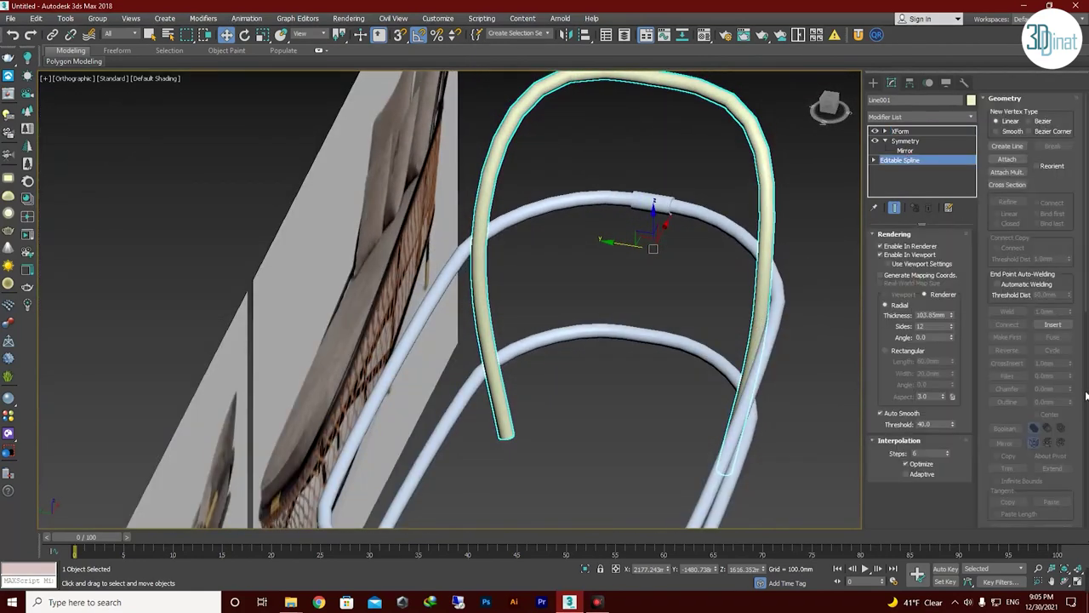
Delete the XForm modifier, then restore it with undo.
{"action": "key", "text": "1"}
{"action": "middle_click_drag", "start_coordinate": [644, 287], "coordinate": [765, 219], "text": "alt"}
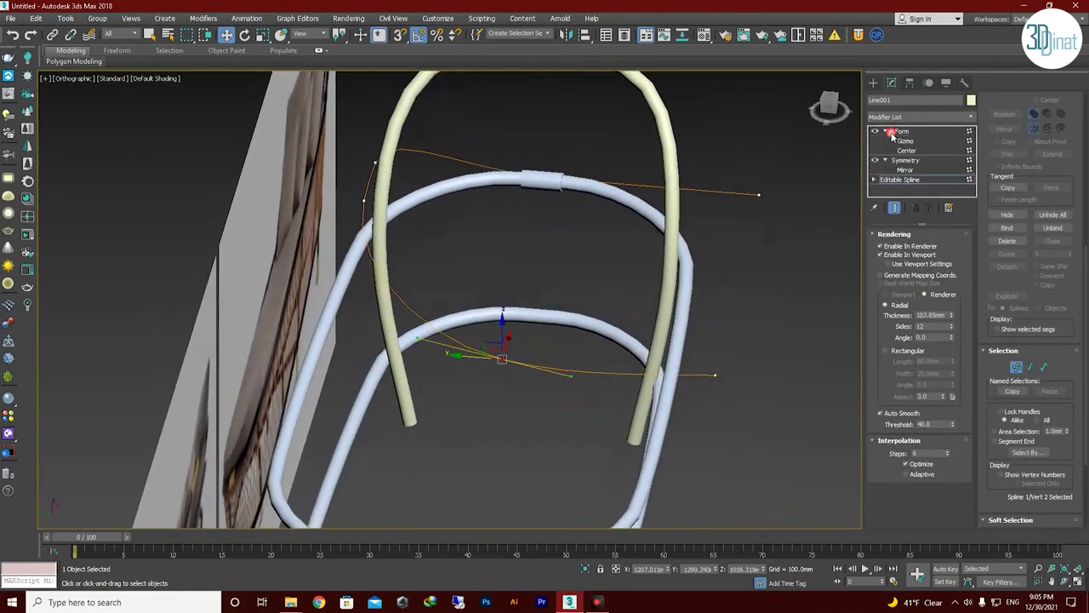
{"action": "right_click", "coordinate": [900, 134]}
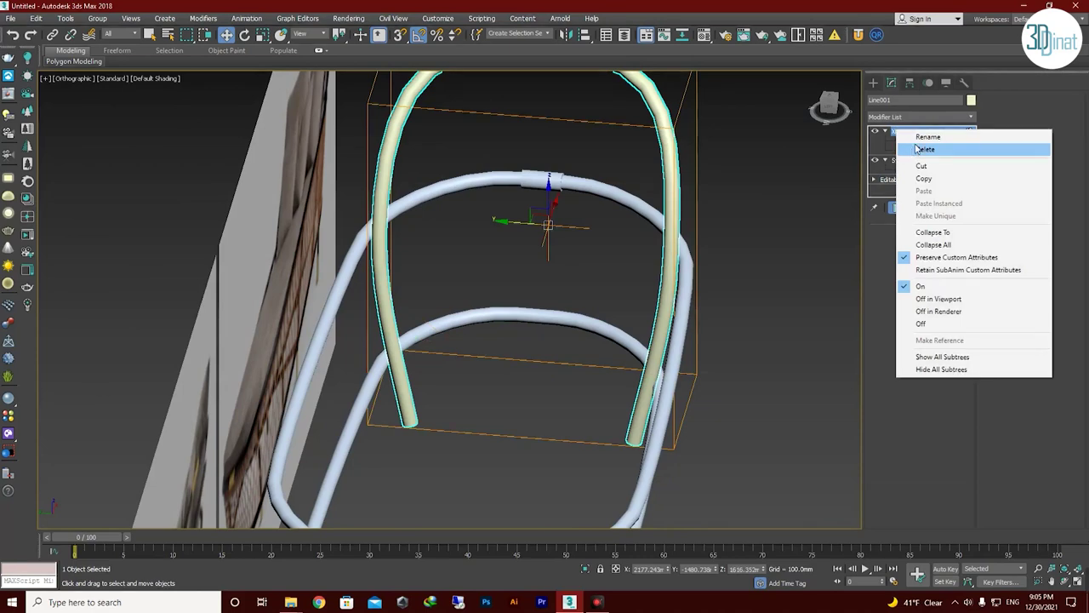
{"action": "left_click", "coordinate": [924, 149]}
{"action": "right_click", "coordinate": [907, 143]}
{"action": "left_click", "coordinate": [876, 132]}
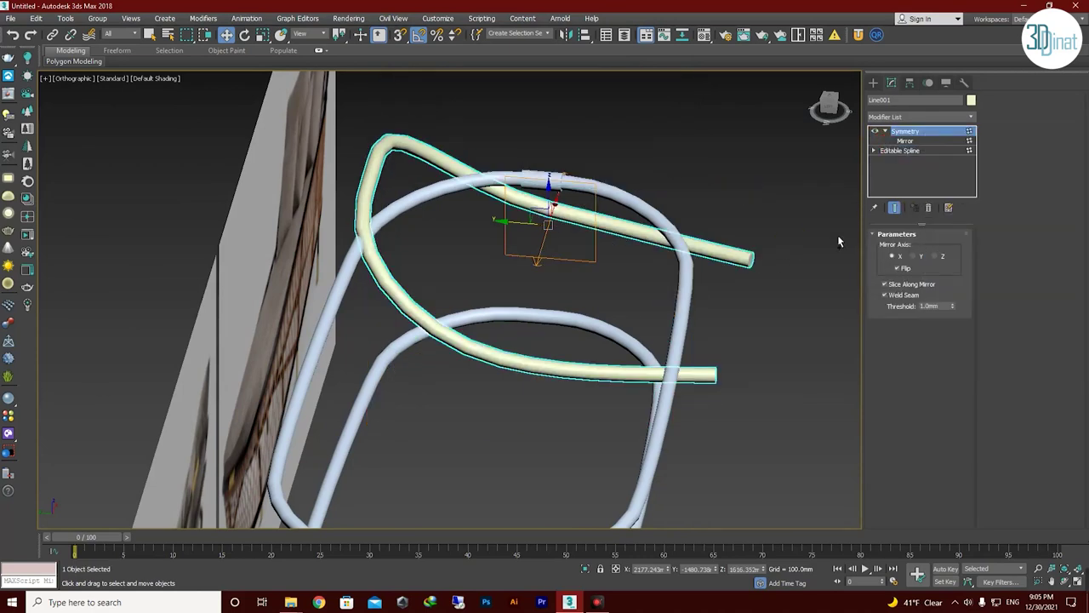
{"action": "key", "text": "ctrl+z"}
Drop to Editable Spline below XForm and Symmetry, reselecting the arched tube for vertex editing.
{"action": "middle_click_drag", "start_coordinate": [838, 242], "coordinate": [679, 324], "text": "alt"}
{"action": "right_click", "coordinate": [595, 304]}
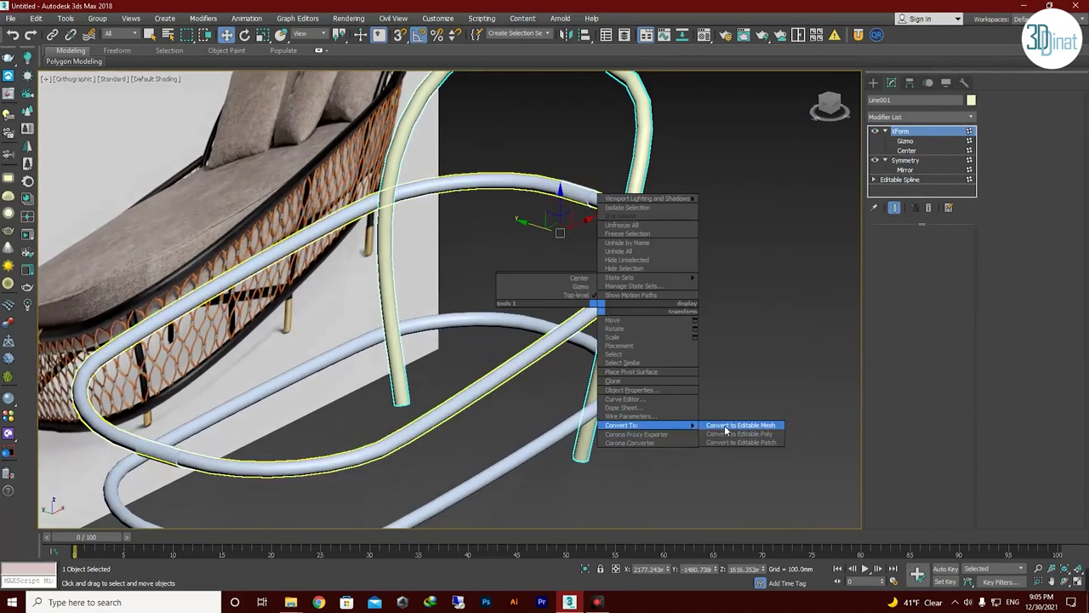
{"action": "middle_click_drag", "start_coordinate": [726, 431], "coordinate": [799, 297], "text": "alt"}
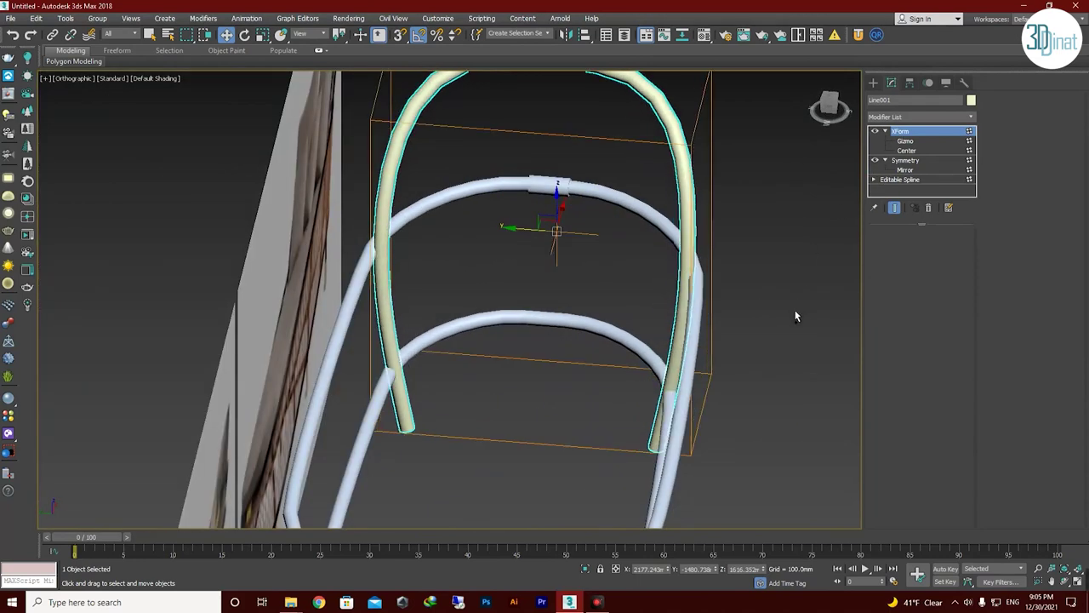
{"action": "left_click", "coordinate": [899, 180]}
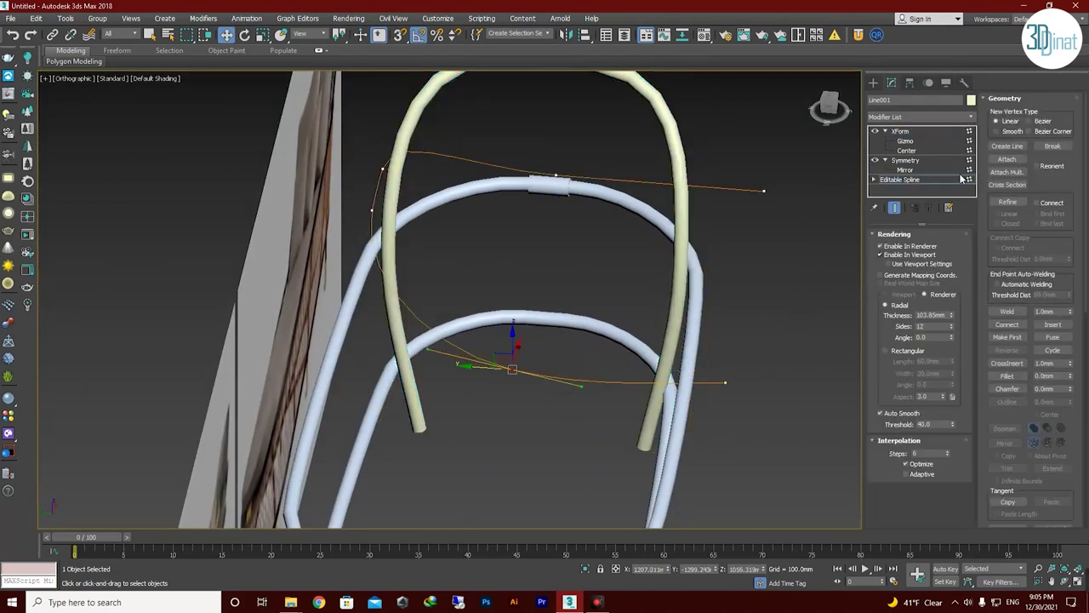
{"action": "left_click", "coordinate": [900, 131]}
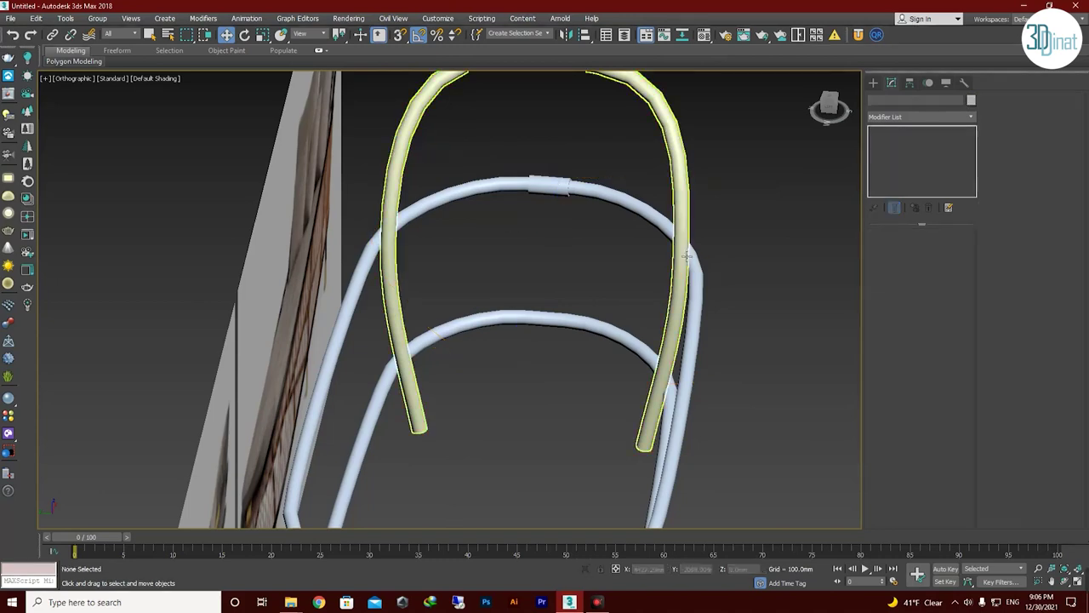
{"action": "right_click", "coordinate": [901, 131]}
{"action": "left_click", "coordinate": [923, 151]}
{"action": "key", "text": "ctrl+z"}
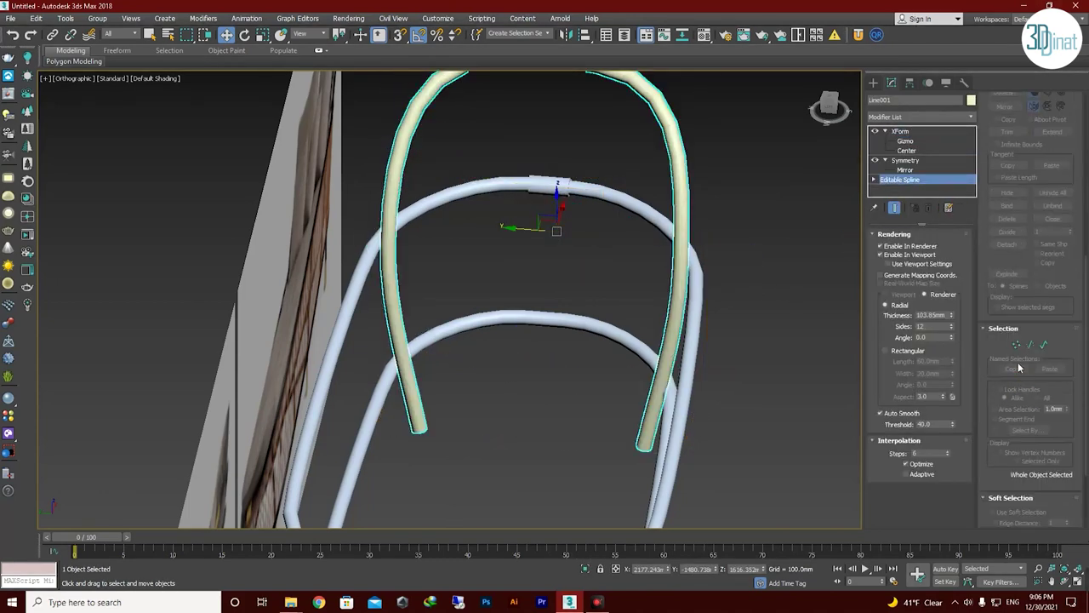
Move the leg's end vertex so the arch reaches down to the lower oval ring.
{"action": "mouse_move", "coordinate": [552, 342]}
{"action": "middle_mouse_down", "text": "alt"}
{"action": "mouse_move", "coordinate": [529, 360]}
{"action": "mouse_move", "coordinate": [670, 166]}
{"action": "middle_mouse_up", "text": "alt"}
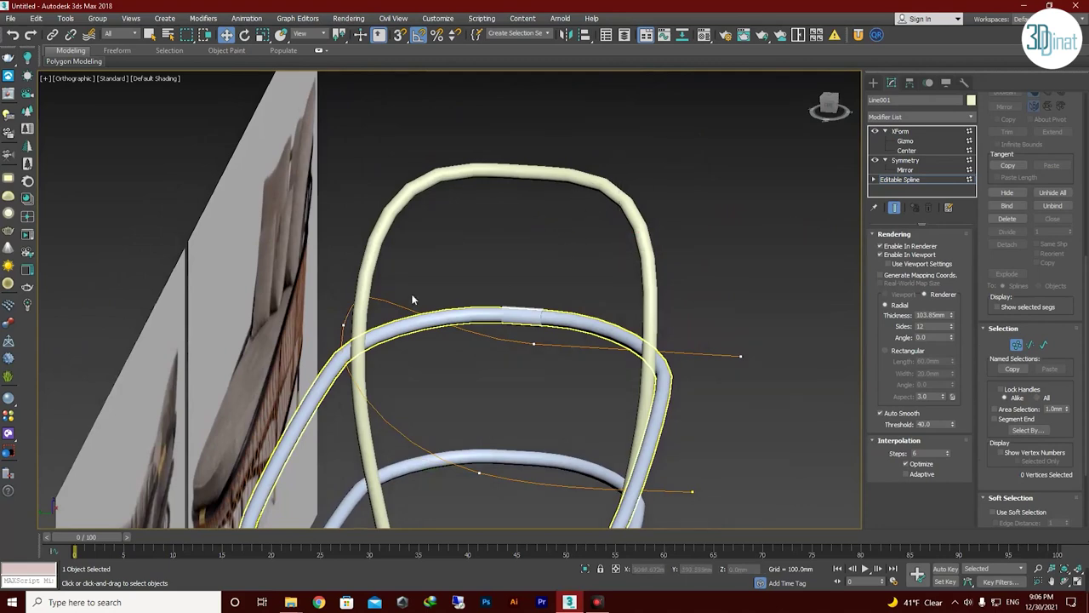
{"action": "middle_click_drag", "start_coordinate": [412, 300], "coordinate": [356, 310], "text": "alt"}
{"action": "left_click", "coordinate": [355, 310]}
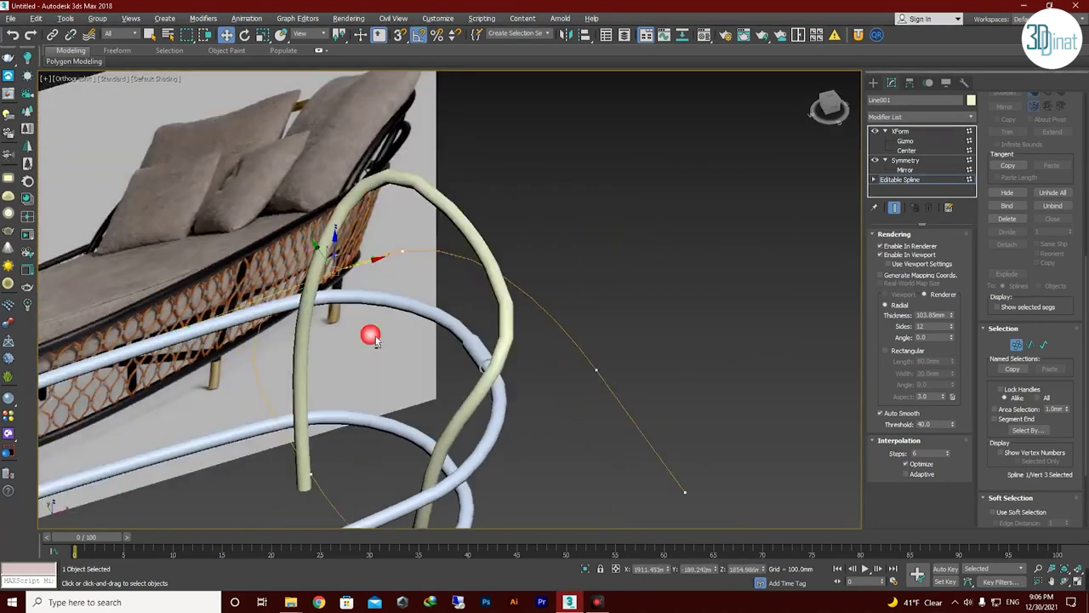
{"action": "mouse_move", "coordinate": [369, 335]}
{"action": "middle_mouse_down", "text": "alt"}
{"action": "mouse_move", "coordinate": [290, 314]}
{"action": "mouse_move", "coordinate": [328, 432]}
{"action": "mouse_move", "coordinate": [477, 409]}
{"action": "middle_mouse_up", "text": "alt"}
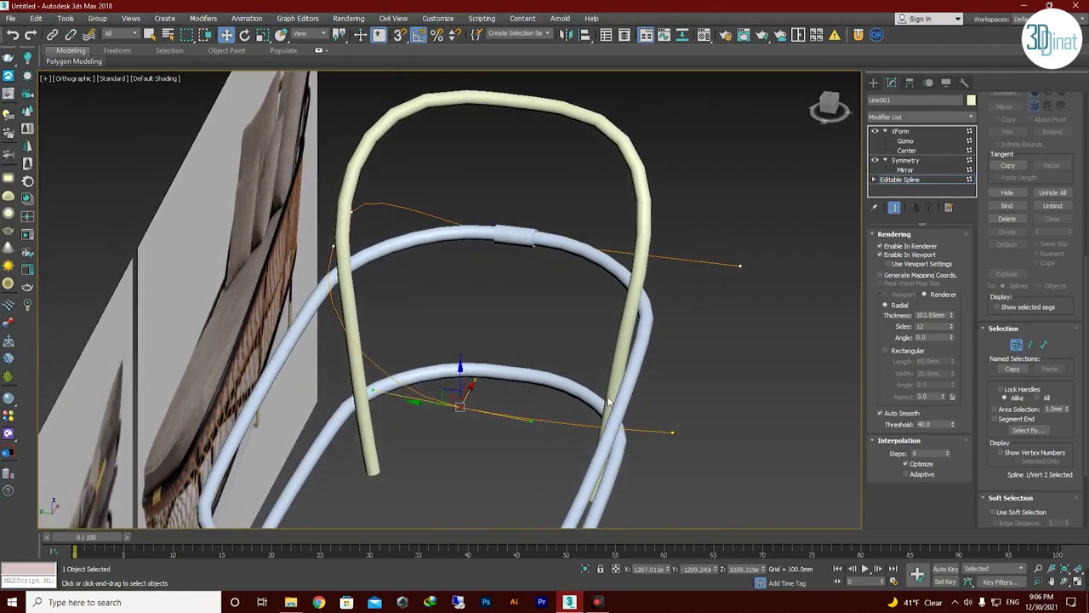
{"action": "mouse_move", "coordinate": [621, 485]}
{"action": "middle_mouse_down", "text": "alt"}
{"action": "mouse_move", "coordinate": [692, 449]}
{"action": "mouse_move", "coordinate": [602, 501]}
{"action": "mouse_move", "coordinate": [698, 380]}
{"action": "middle_mouse_up", "text": "alt"}
{"action": "left_click", "coordinate": [698, 380]}
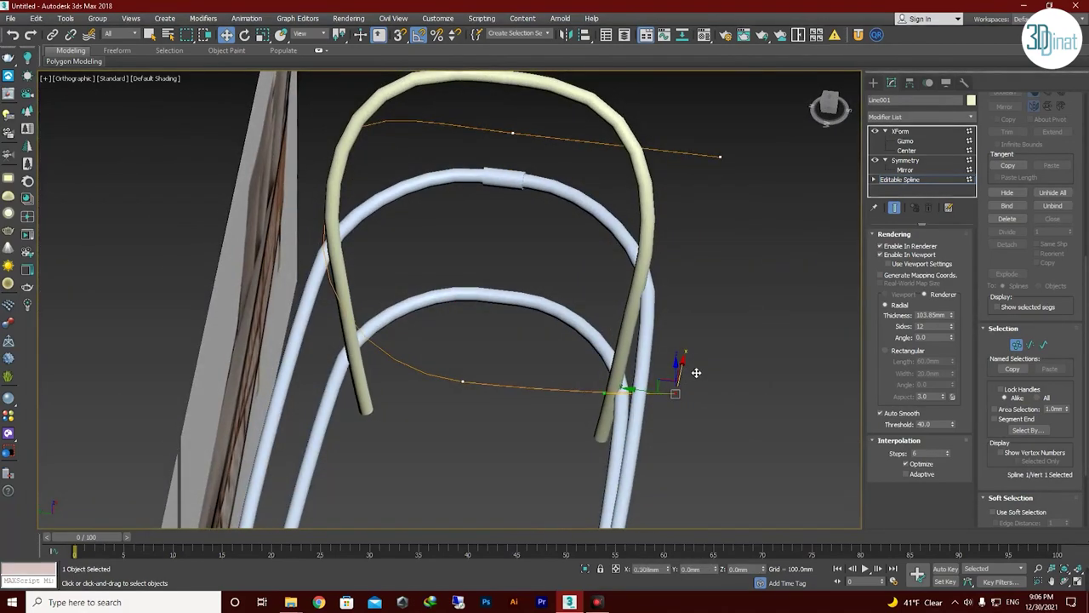
{"action": "mouse_move", "coordinate": [601, 391]}
{"action": "middle_mouse_down", "text": "alt"}
{"action": "mouse_move", "coordinate": [702, 391]}
{"action": "mouse_move", "coordinate": [731, 365]}
{"action": "mouse_move", "coordinate": [699, 355]}
{"action": "mouse_move", "coordinate": [646, 395]}
{"action": "mouse_move", "coordinate": [686, 443]}
{"action": "mouse_move", "coordinate": [625, 380]}
{"action": "mouse_move", "coordinate": [604, 286]}
{"action": "mouse_move", "coordinate": [575, 258]}
{"action": "mouse_move", "coordinate": [639, 255]}
{"action": "mouse_move", "coordinate": [698, 228]}
{"action": "middle_mouse_up", "text": "alt"}
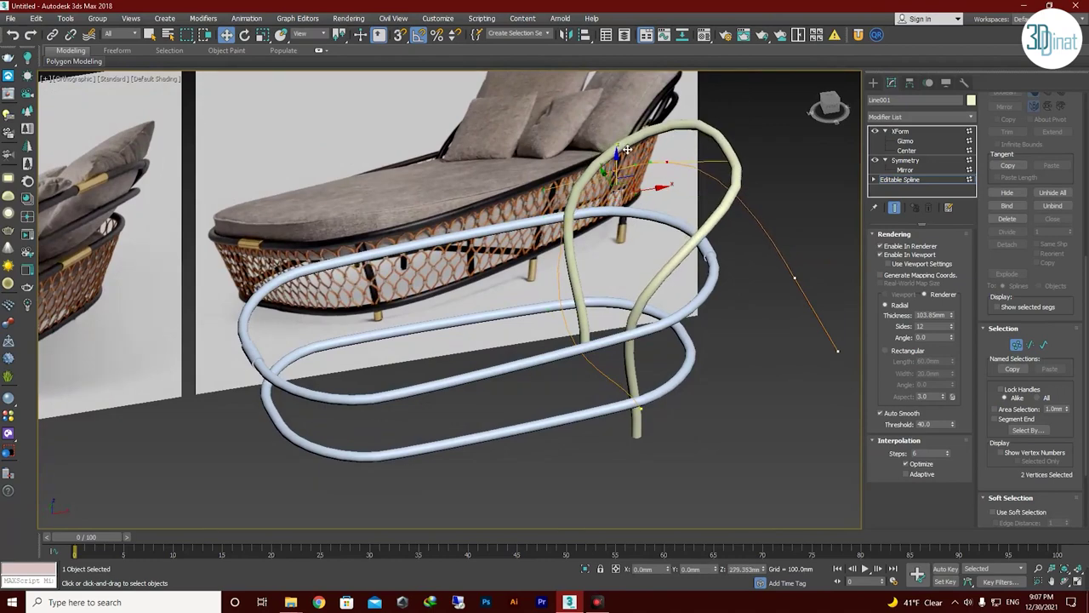
Select the tube's other end vertex, then convert the tube to Editable Poly.
{"action": "middle_click_drag", "start_coordinate": [627, 150], "coordinate": [570, 344], "text": "alt"}
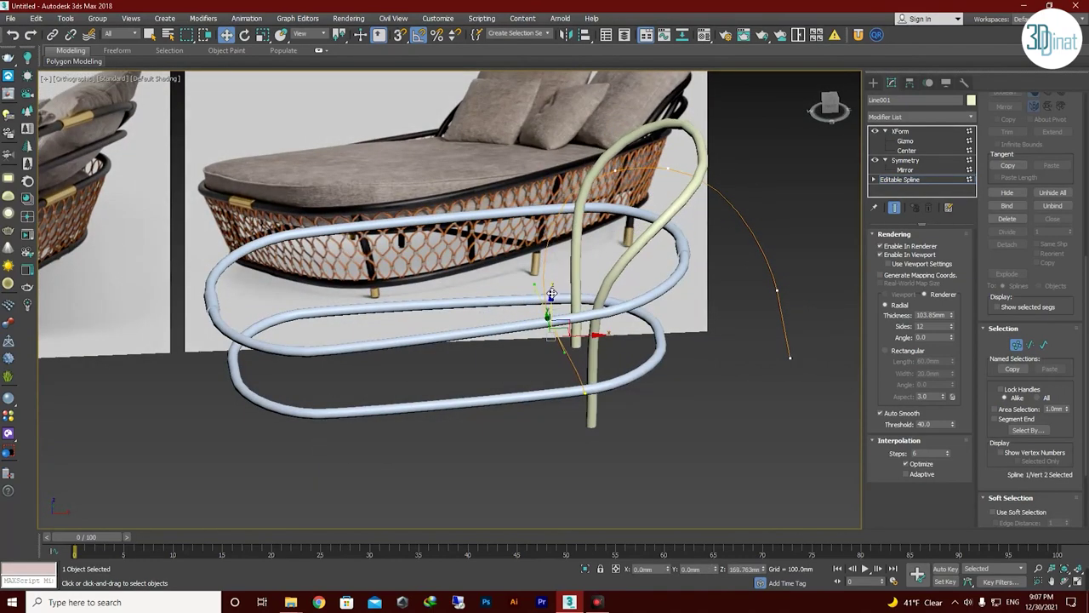
{"action": "middle_click_drag", "start_coordinate": [589, 385], "coordinate": [571, 390], "text": "alt"}
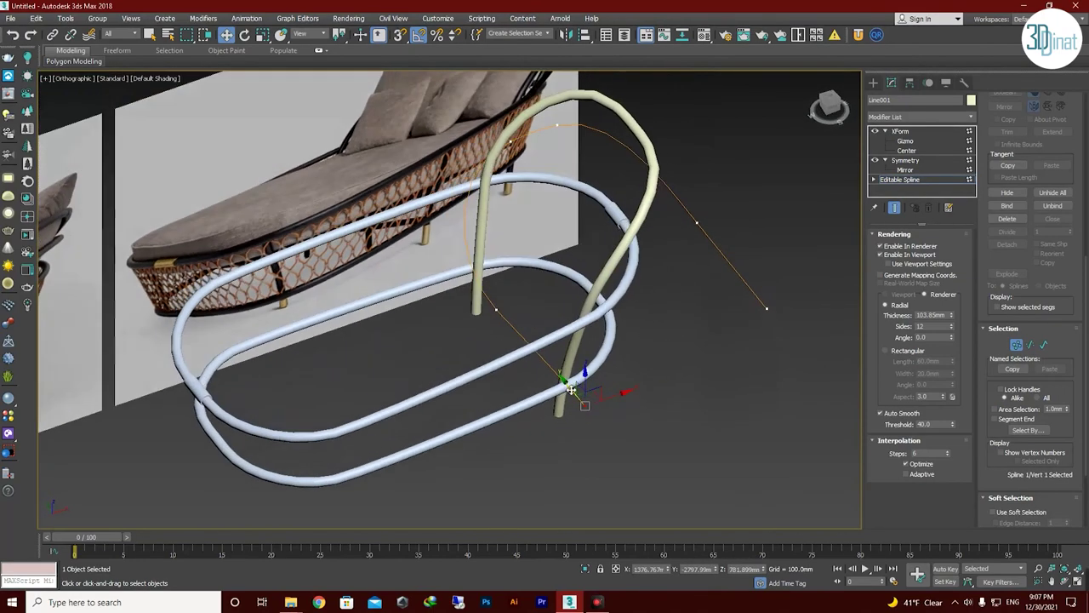
{"action": "left_click", "coordinate": [577, 406]}
{"action": "scroll", "coordinate": [577, 406], "scroll_direction": "up", "scroll_amount": 3}
{"action": "scroll", "coordinate": [562, 383], "scroll_direction": "up", "scroll_amount": 3}
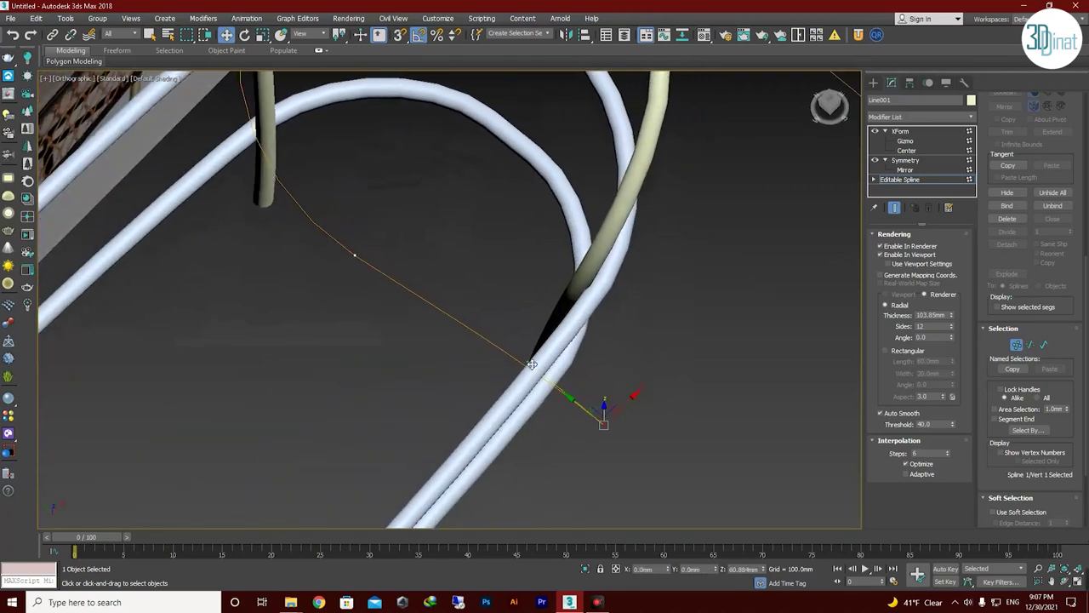
{"action": "scroll", "coordinate": [522, 370], "scroll_direction": "down", "scroll_amount": 5}
{"action": "mouse_move", "coordinate": [479, 315]}
{"action": "middle_mouse_down", "text": "alt"}
{"action": "mouse_move", "coordinate": [493, 369]}
{"action": "mouse_move", "coordinate": [528, 414]}
{"action": "mouse_move", "coordinate": [506, 394]}
{"action": "mouse_move", "coordinate": [535, 397]}
{"action": "mouse_move", "coordinate": [537, 383]}
{"action": "mouse_move", "coordinate": [476, 314]}
{"action": "mouse_move", "coordinate": [518, 376]}
{"action": "mouse_move", "coordinate": [645, 307]}
{"action": "middle_mouse_up", "text": "alt"}
{"action": "right_click", "coordinate": [644, 306]}
{"action": "left_click", "coordinate": [776, 387]}
Zoom and pan over the reference images, then return to Line001's modifier stack.
{"action": "scroll", "coordinate": [731, 366], "scroll_direction": "down", "scroll_amount": 5}
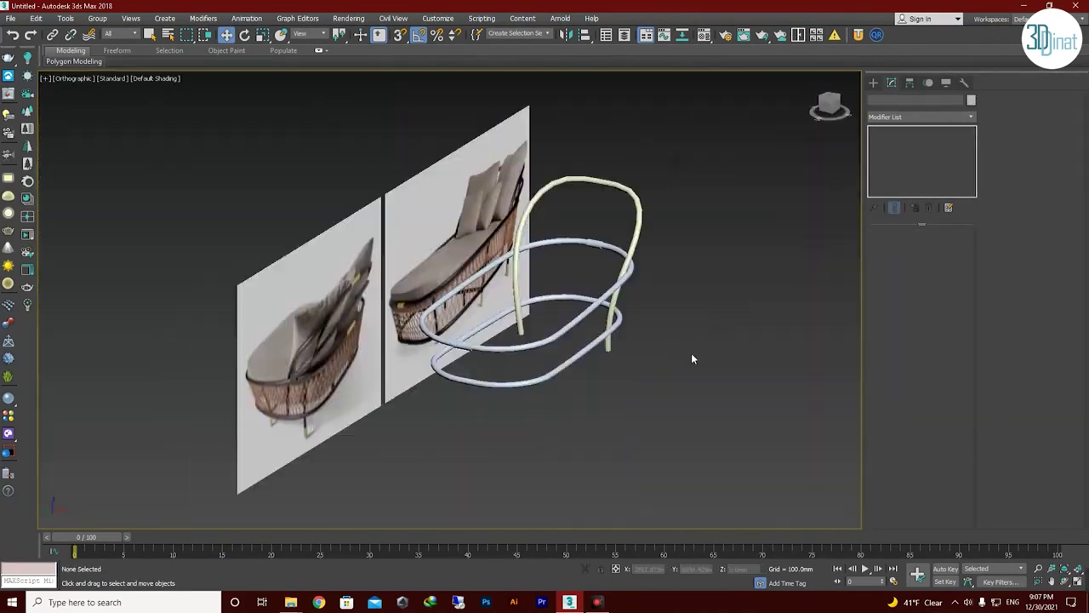
{"action": "scroll", "coordinate": [639, 259], "scroll_direction": "up", "scroll_amount": 8}
{"action": "scroll", "coordinate": [565, 324], "scroll_direction": "up", "scroll_amount": 2}
{"action": "scroll", "coordinate": [556, 338], "scroll_direction": "down", "scroll_amount": 3}
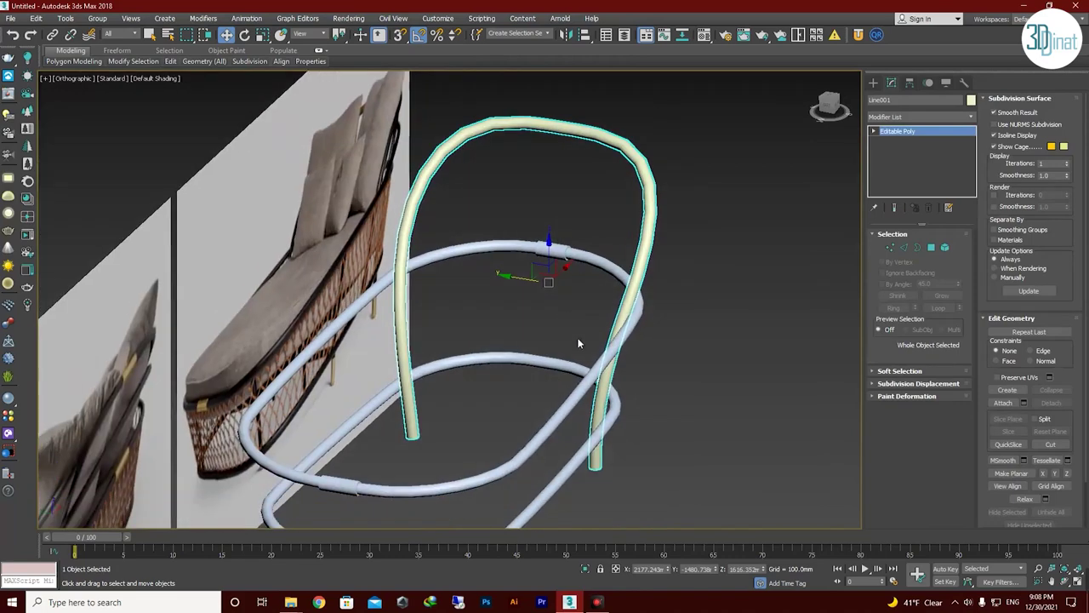
{"action": "scroll", "coordinate": [544, 357], "scroll_direction": "down", "scroll_amount": 4}
{"action": "scroll", "coordinate": [664, 383], "scroll_direction": "down", "scroll_amount": 2}
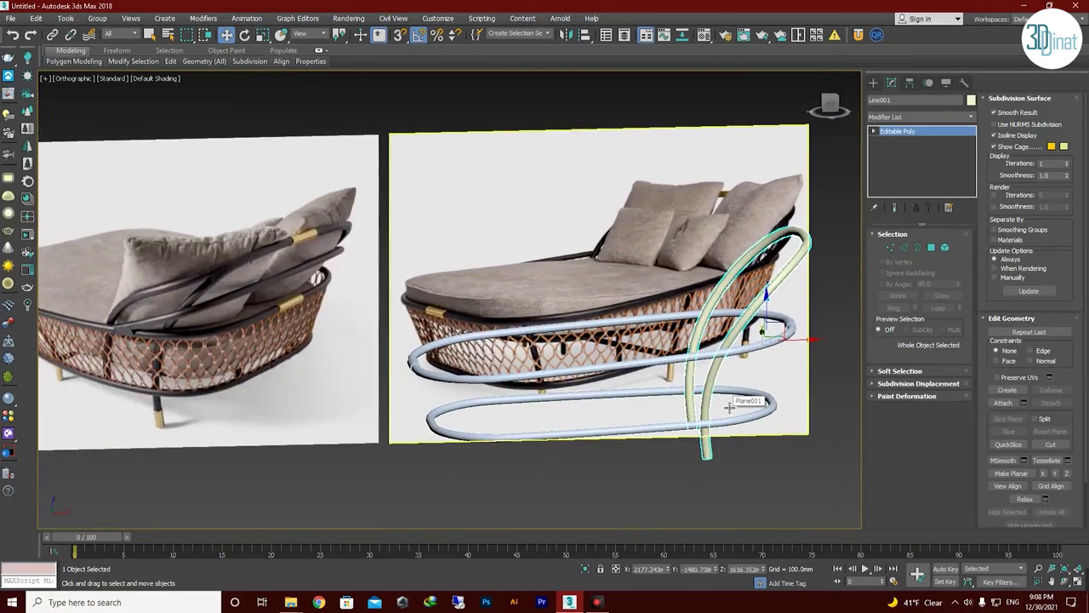
{"action": "middle_click_drag", "start_coordinate": [730, 407], "coordinate": [690, 375]}
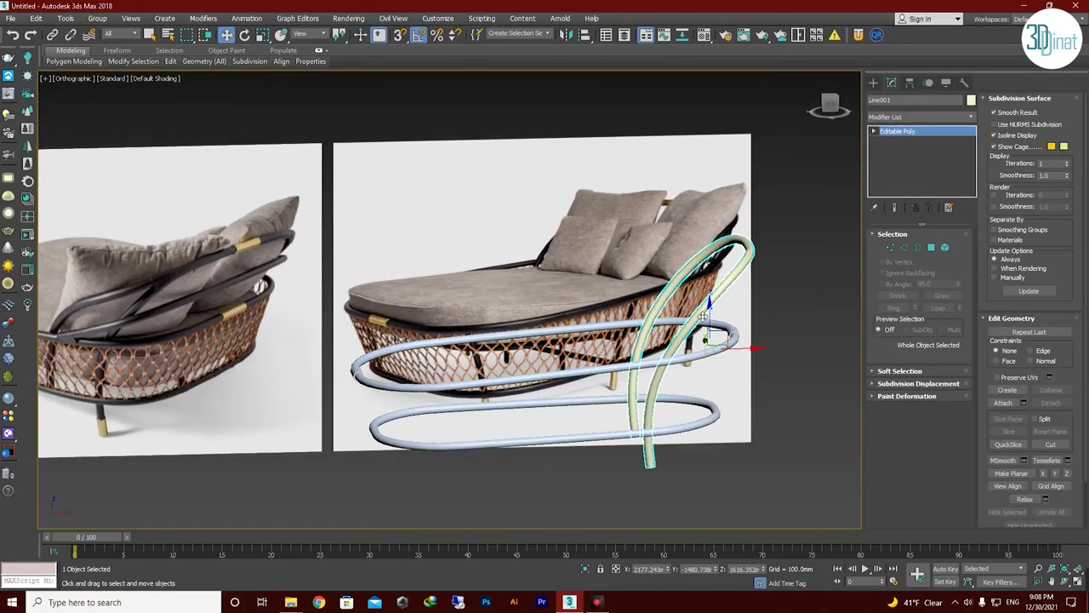
{"action": "left_click", "coordinate": [964, 83]}
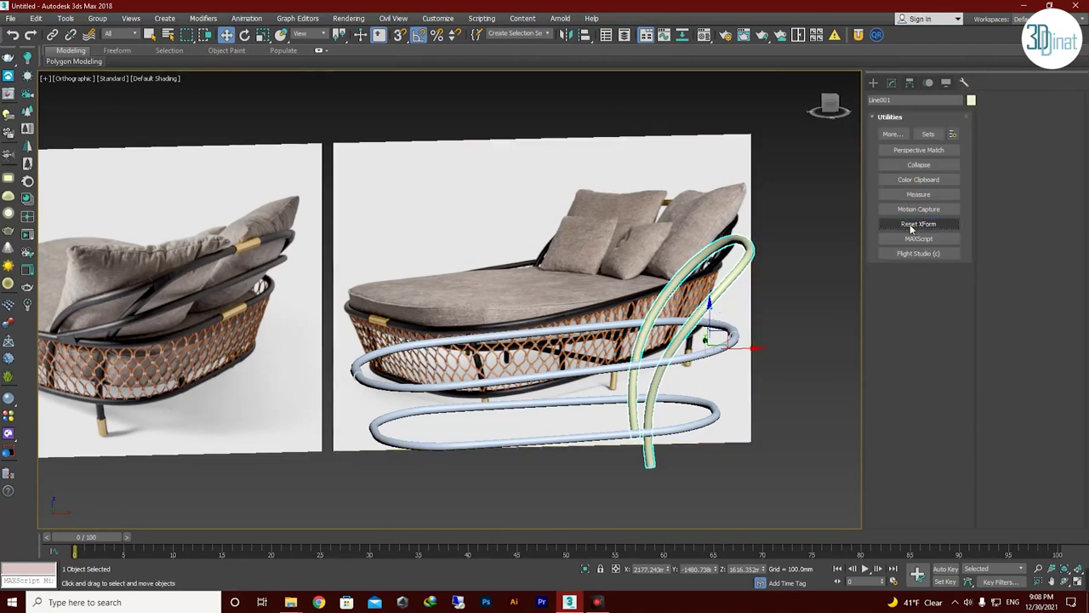
{"action": "left_click", "coordinate": [891, 83]}
Collapse the stack up to XForm, confirm the warning, then undo it and reopen the menu.
{"action": "right_click", "coordinate": [907, 168]}
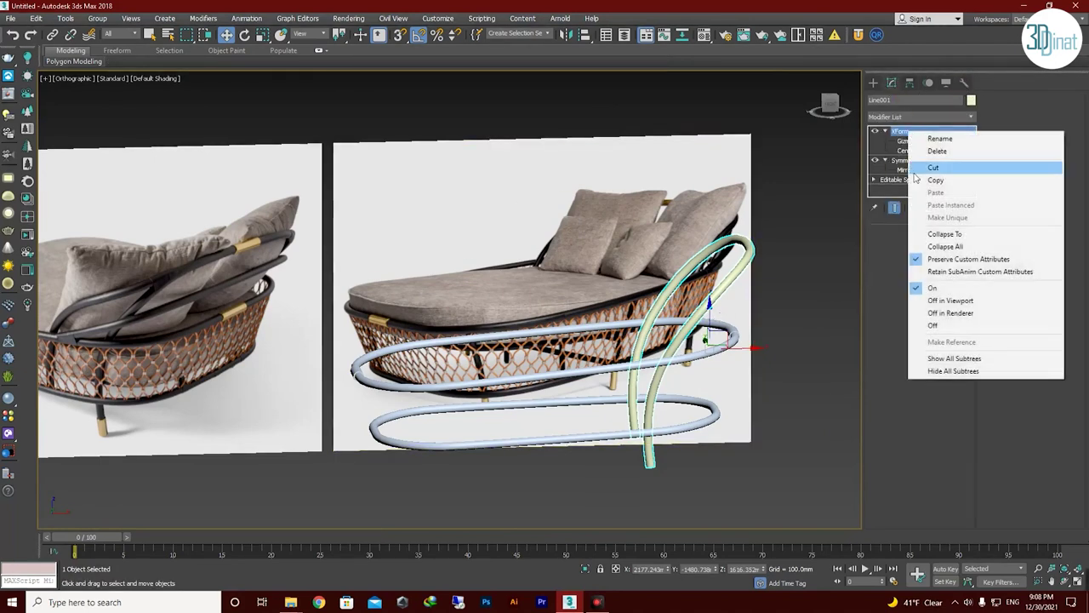
{"action": "left_click", "coordinate": [936, 235]}
{"action": "left_click", "coordinate": [462, 345]}
{"action": "key", "text": "ctrl+z"}
{"action": "right_click", "coordinate": [917, 134]}
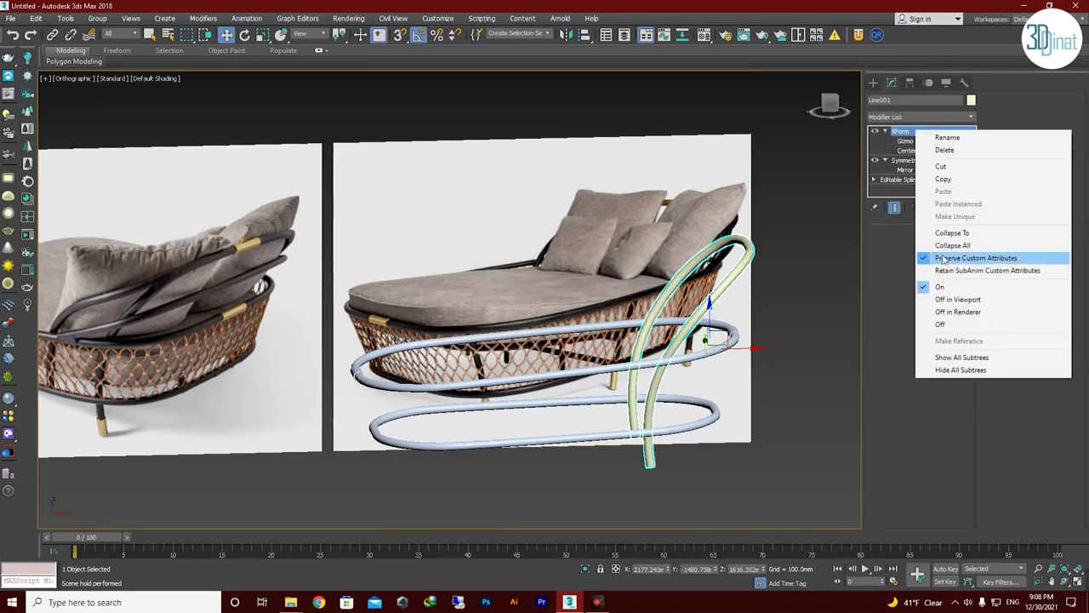
Collapse the XForm into the spline and rotate the arched tube upright in Top view.
{"action": "left_click", "coordinate": [947, 232]}
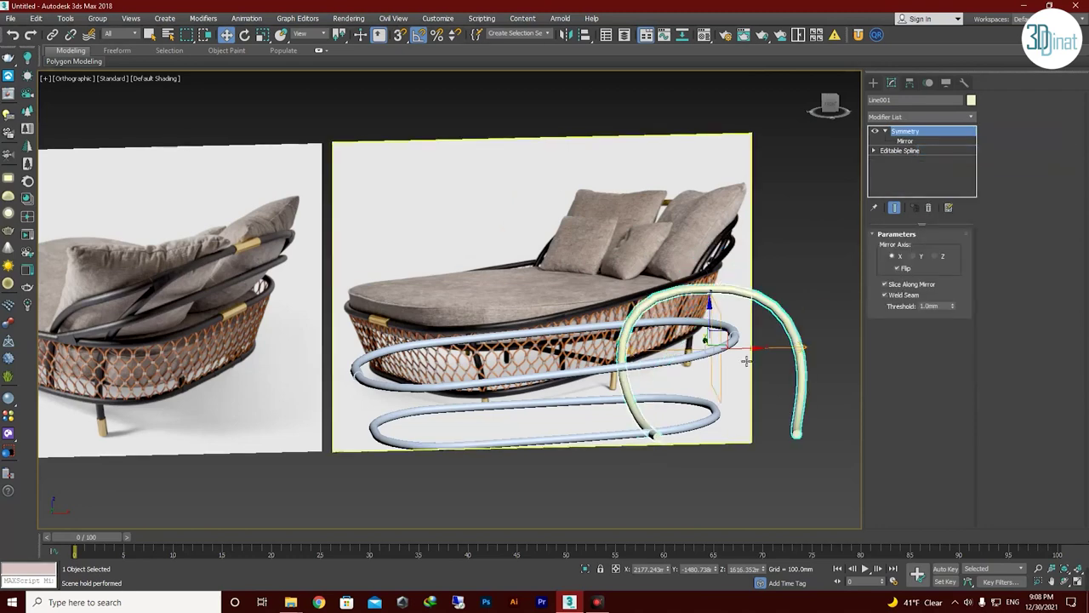
{"action": "middle_click_drag", "start_coordinate": [646, 315], "coordinate": [753, 323], "text": "alt"}
{"action": "left_click", "coordinate": [873, 83]}
{"action": "middle_click_drag", "start_coordinate": [596, 341], "coordinate": [647, 366], "text": "alt"}
{"action": "key", "text": "e"}
{"action": "left_click_drag", "start_coordinate": [698, 357], "coordinate": [663, 386]}
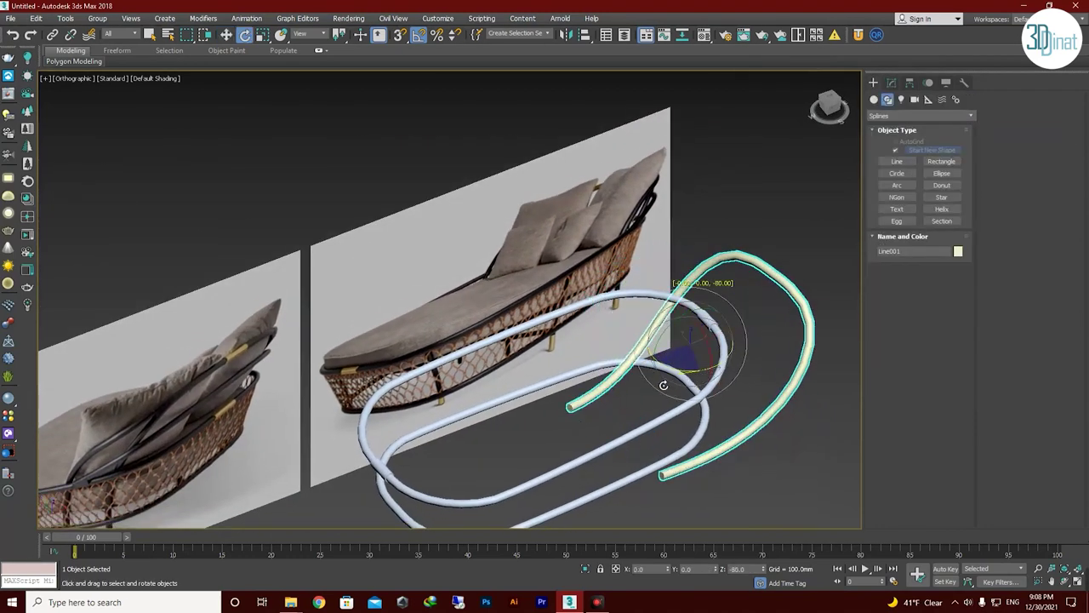
{"action": "key", "text": "t"}
{"action": "mouse_move", "coordinate": [451, 247]}
{"action": "left_mouse_down"}
{"action": "mouse_move", "coordinate": [443, 294]}
{"action": "mouse_move", "coordinate": [353, 331]}
{"action": "mouse_move", "coordinate": [348, 314]}
{"action": "mouse_move", "coordinate": [338, 343]}
{"action": "left_mouse_up"}
{"action": "middle_click_drag", "start_coordinate": [338, 343], "coordinate": [362, 318], "text": "alt"}
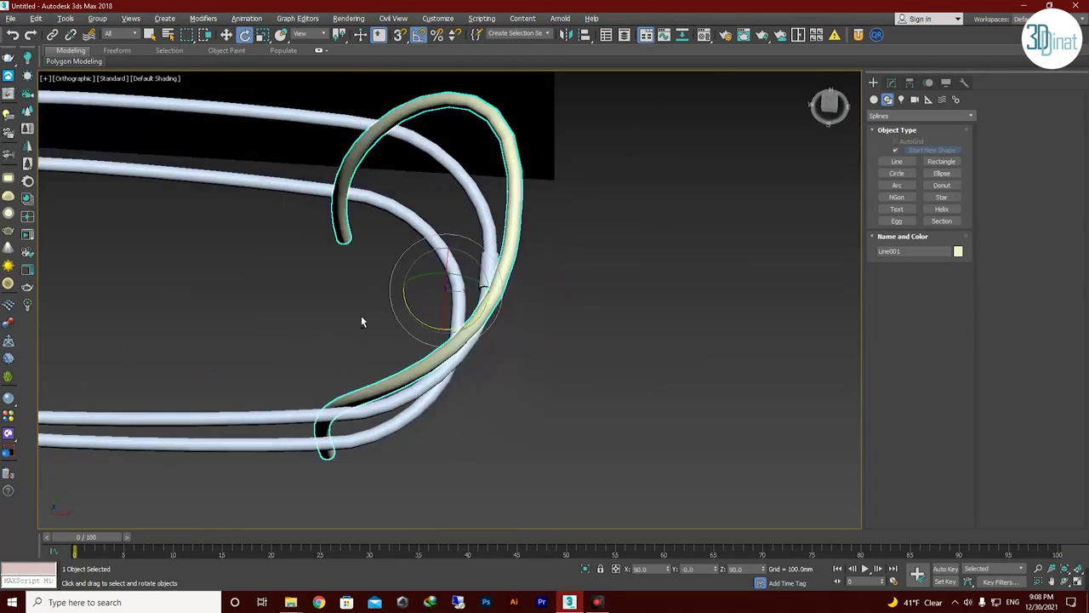
Move the Symmetry mirror plane to re-centre both halves, then return to the base spline.
{"action": "left_click", "coordinate": [892, 84]}
{"action": "left_click", "coordinate": [892, 84]}
{"action": "mouse_move", "coordinate": [627, 293]}
{"action": "middle_mouse_down", "text": "alt"}
{"action": "mouse_move", "coordinate": [627, 318]}
{"action": "mouse_move", "coordinate": [652, 352]}
{"action": "middle_mouse_up", "text": "alt"}
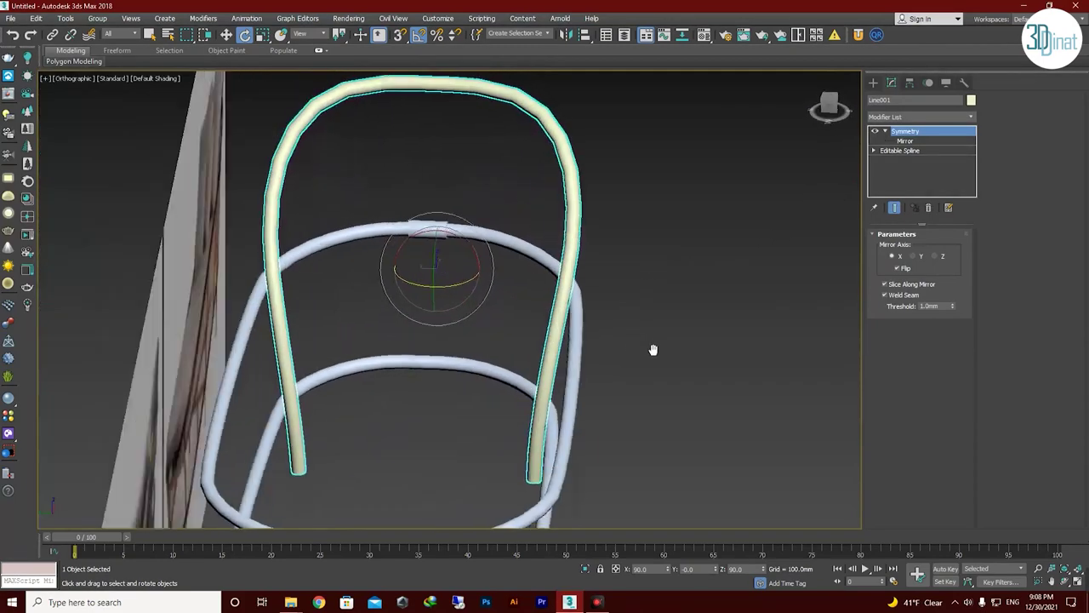
{"action": "left_click", "coordinate": [905, 142]}
{"action": "mouse_move", "coordinate": [486, 281]}
{"action": "middle_mouse_down", "text": "alt"}
{"action": "mouse_move", "coordinate": [523, 316]}
{"action": "mouse_move", "coordinate": [425, 247]}
{"action": "mouse_move", "coordinate": [408, 266]}
{"action": "mouse_move", "coordinate": [511, 281]}
{"action": "middle_mouse_up", "text": "alt"}
{"action": "key", "text": "w"}
{"action": "left_click", "coordinate": [899, 149]}
{"action": "mouse_move", "coordinate": [596, 383]}
{"action": "middle_mouse_down", "text": "alt"}
{"action": "mouse_move", "coordinate": [633, 420]}
{"action": "mouse_move", "coordinate": [591, 411]}
{"action": "mouse_move", "coordinate": [586, 391]}
{"action": "middle_mouse_up", "text": "alt"}
Clone the arched tube as a copy, Line002, in the front view.
{"action": "key", "text": "f"}
{"action": "middle_click_drag", "start_coordinate": [851, 379], "coordinate": [767, 380]}
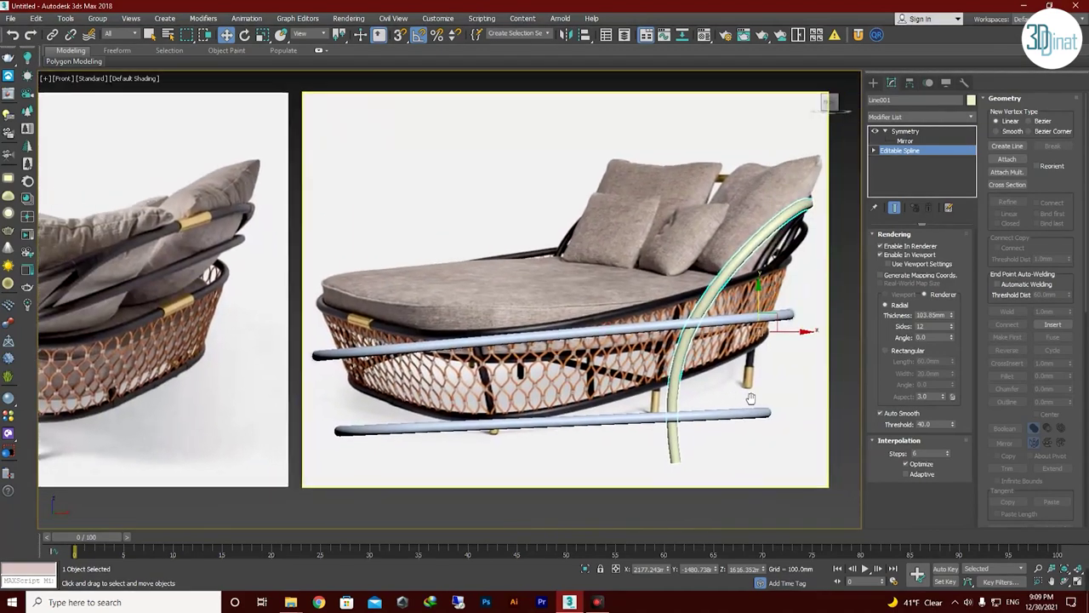
{"action": "key", "text": "l"}
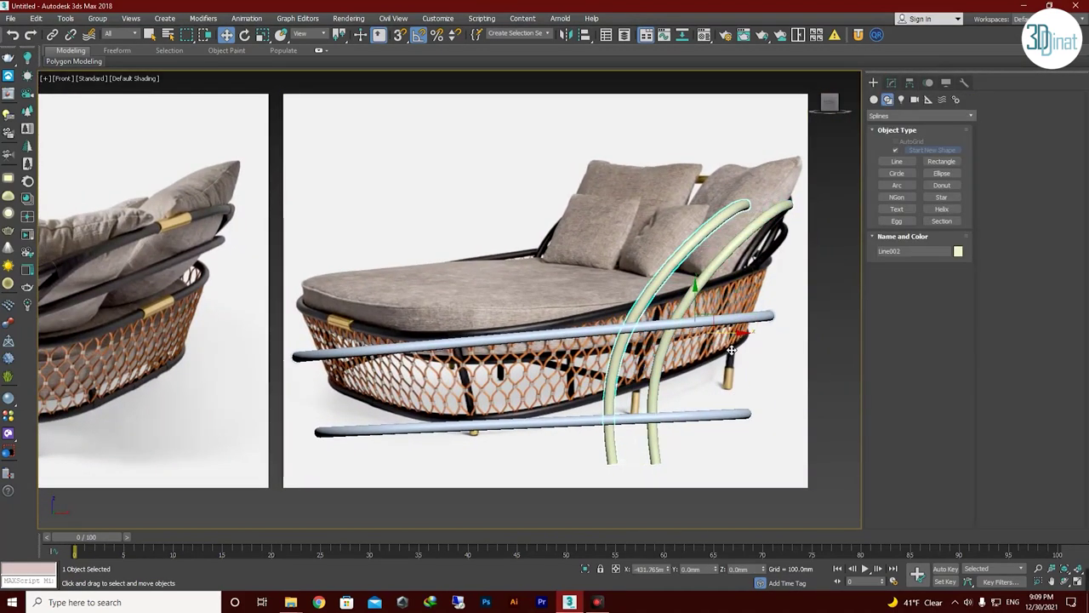
{"action": "key", "text": "ctrl+v"}
{"action": "key", "text": "Escape"}
{"action": "middle_click_drag", "start_coordinate": [724, 356], "coordinate": [766, 323], "text": "alt"}
{"action": "left_click", "coordinate": [891, 83]}
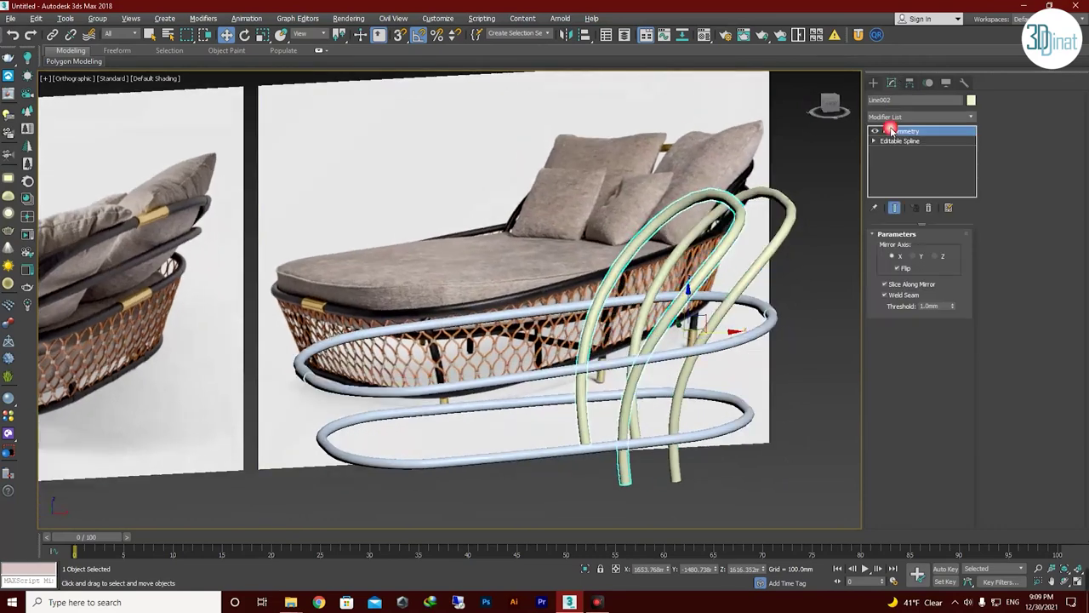
Select the copy's end vertex and turn on Show End Result to see the full mirror.
{"action": "scroll", "coordinate": [1056, 375], "scroll_direction": "down", "scroll_amount": 5}
{"action": "key", "text": "f"}
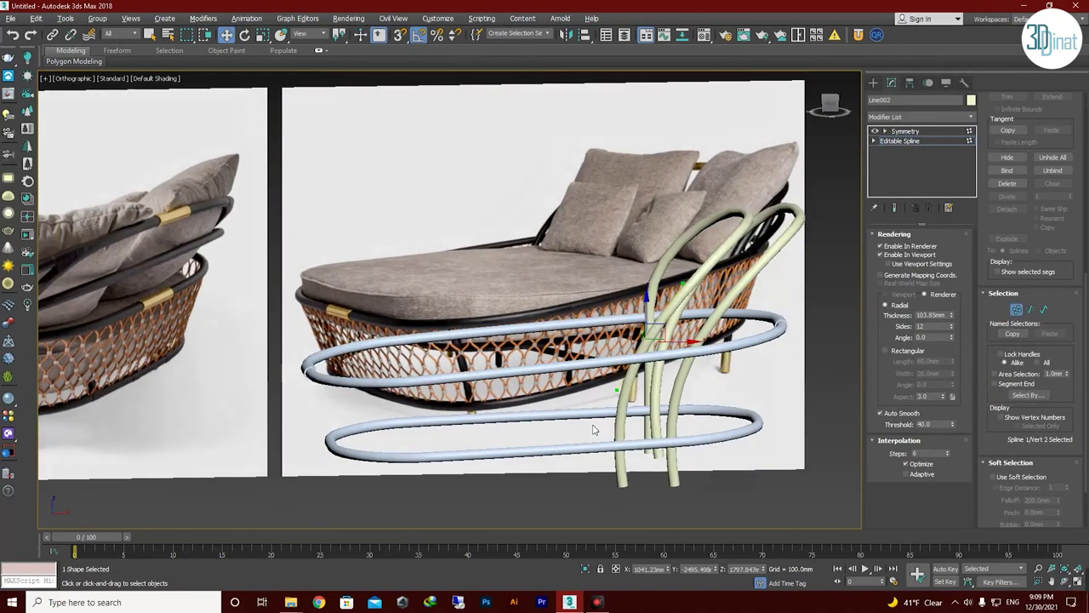
{"action": "scroll", "coordinate": [510, 340], "scroll_direction": "up", "scroll_amount": 3}
{"action": "scroll", "coordinate": [575, 363], "scroll_direction": "down", "scroll_amount": 3}
{"action": "left_click_drag", "start_coordinate": [472, 473], "coordinate": [471, 470]}
{"action": "scroll", "coordinate": [494, 466], "scroll_direction": "up", "scroll_amount": 2}
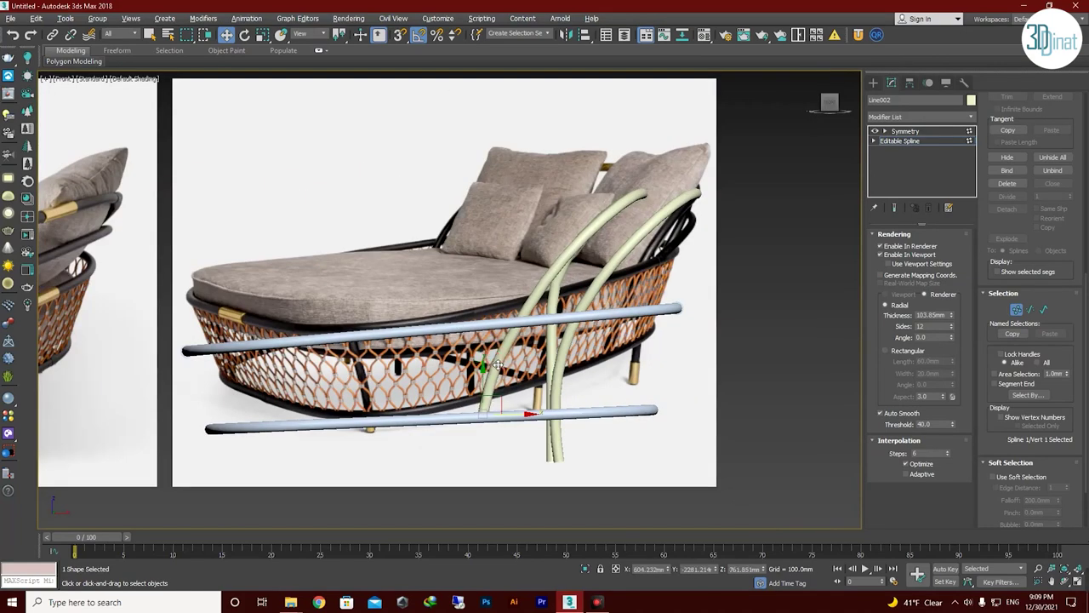
{"action": "left_click", "coordinate": [894, 207]}
Orbit and zoom around the oval rings to check both crossing arches from several angles.
{"action": "mouse_move", "coordinate": [615, 360]}
{"action": "middle_mouse_down", "text": "alt"}
{"action": "mouse_move", "coordinate": [485, 389]}
{"action": "mouse_move", "coordinate": [634, 385]}
{"action": "middle_mouse_up", "text": "alt"}
{"action": "scroll", "coordinate": [634, 384], "scroll_direction": "up", "scroll_amount": 2}
{"action": "scroll", "coordinate": [564, 377], "scroll_direction": "up", "scroll_amount": 3}
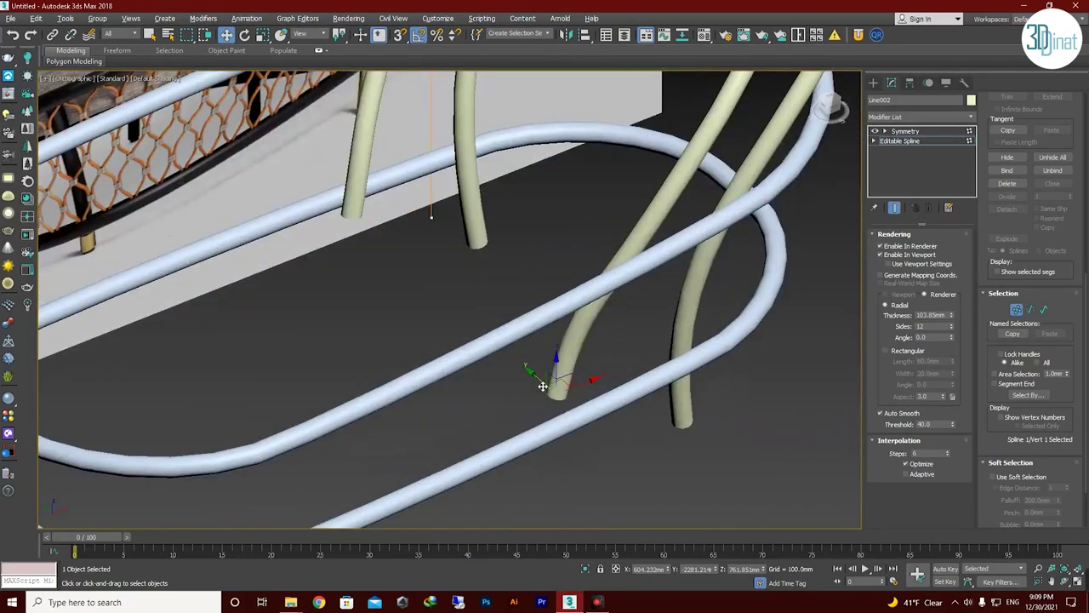
{"action": "mouse_move", "coordinate": [565, 405]}
{"action": "middle_mouse_down", "text": "alt"}
{"action": "mouse_move", "coordinate": [686, 375]}
{"action": "mouse_move", "coordinate": [596, 401]}
{"action": "middle_mouse_up", "text": "alt"}
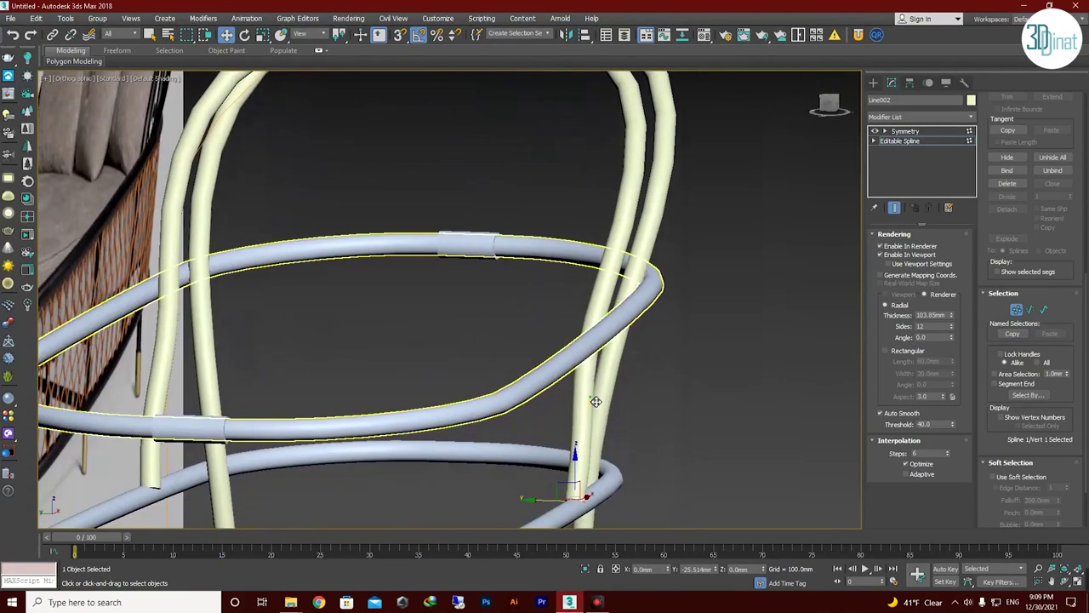
{"action": "mouse_move", "coordinate": [591, 359]}
{"action": "middle_mouse_down", "text": "alt"}
{"action": "mouse_move", "coordinate": [677, 343]}
{"action": "mouse_move", "coordinate": [611, 307]}
{"action": "middle_mouse_up", "text": "alt"}
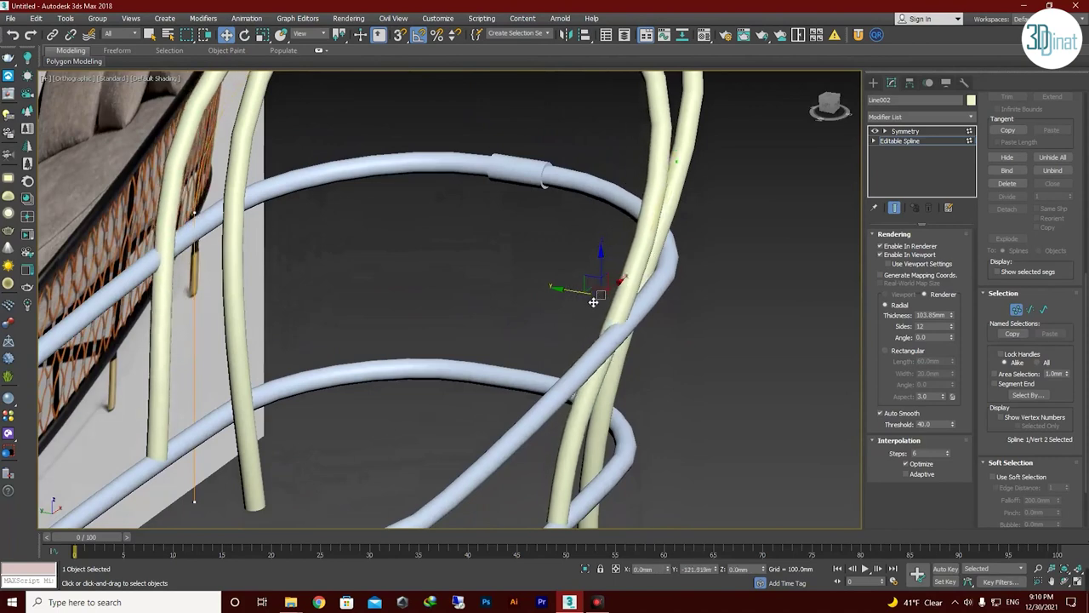
{"action": "scroll", "coordinate": [611, 307], "scroll_direction": "up", "scroll_amount": 2}
{"action": "left_click", "coordinate": [681, 174]}
{"action": "mouse_move", "coordinate": [676, 175]}
{"action": "middle_mouse_down", "text": "alt"}
{"action": "mouse_move", "coordinate": [596, 360]}
{"action": "mouse_move", "coordinate": [584, 337]}
{"action": "middle_mouse_up", "text": "alt"}
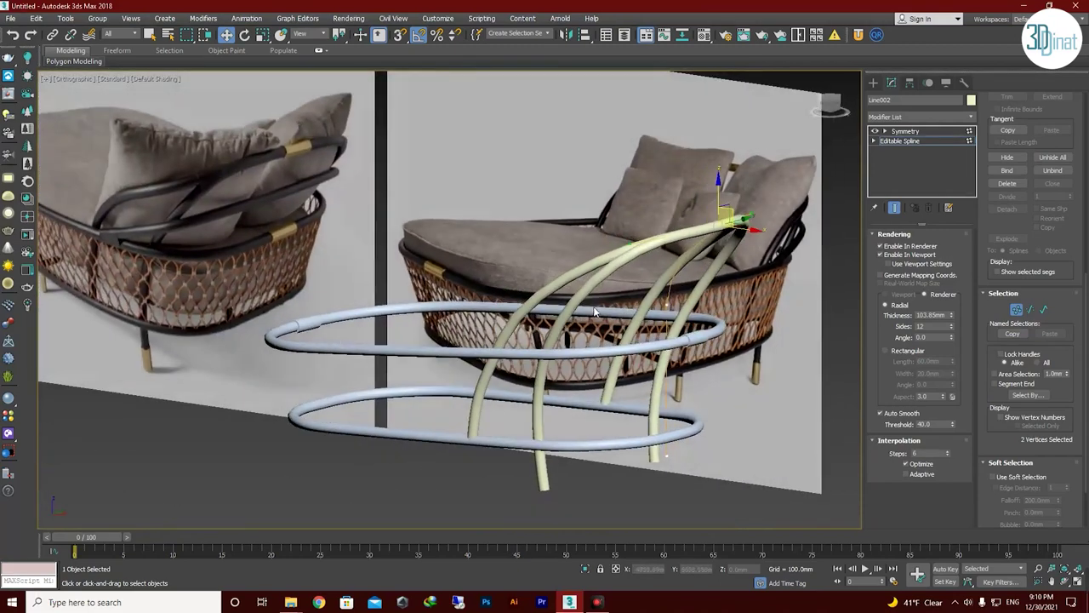
{"action": "middle_click_drag", "start_coordinate": [611, 303], "coordinate": [562, 425], "text": "alt"}
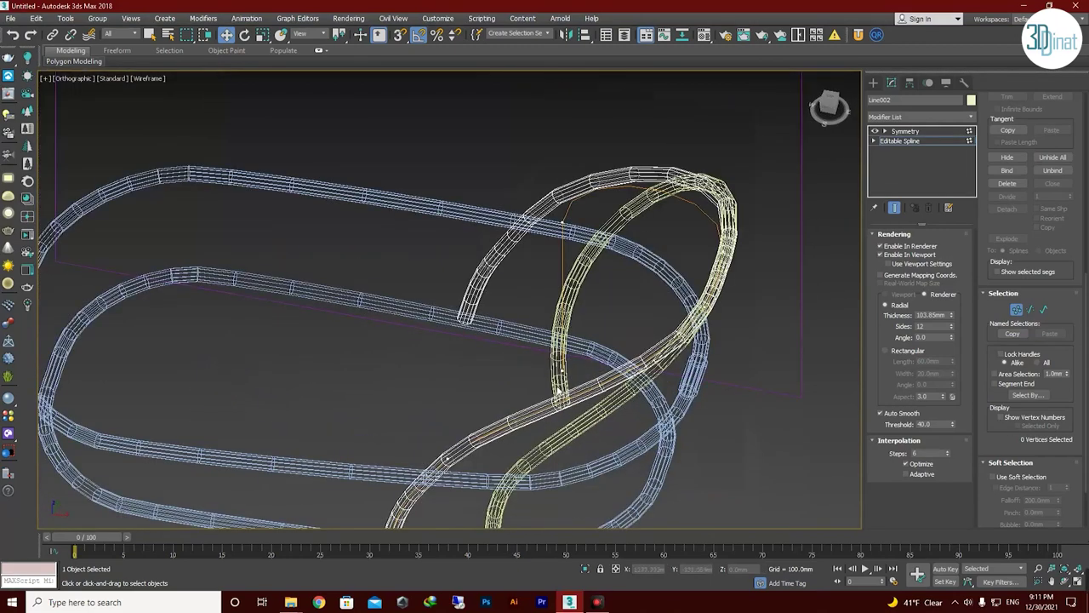
{"action": "mouse_move", "coordinate": [1072, 440]}
{"action": "left_mouse_down"}
{"action": "mouse_move", "coordinate": [1068, 274]}
{"action": "mouse_move", "coordinate": [1051, 320]}
{"action": "left_mouse_up"}
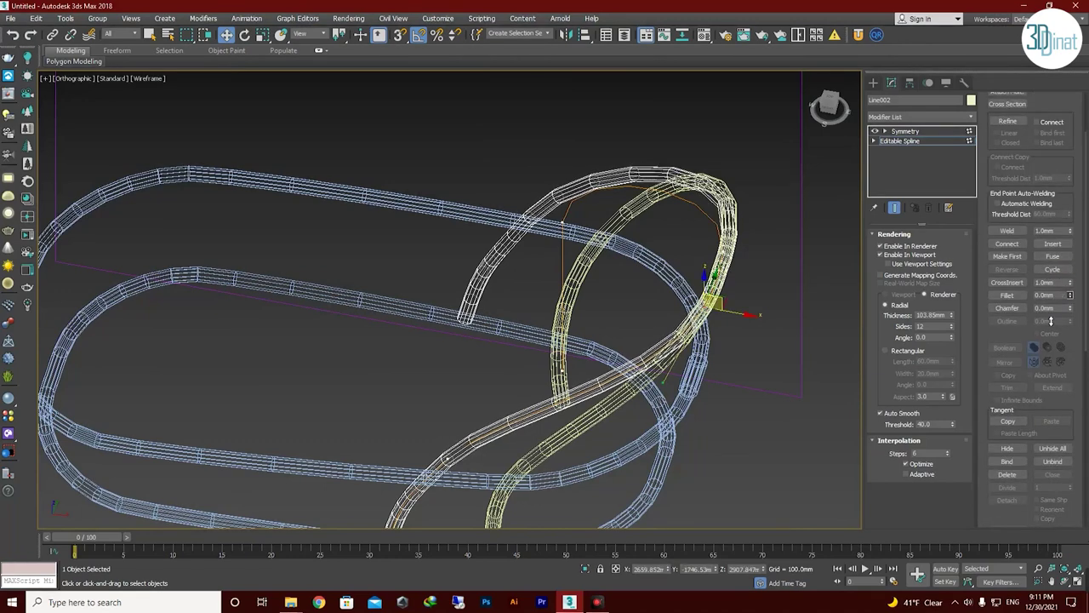
{"action": "middle_click_drag", "start_coordinate": [721, 428], "coordinate": [510, 343], "text": "alt"}
Inspect the arched tube frame in shaded and wireframe views to locate the top curve.
{"action": "key", "text": "F3"}
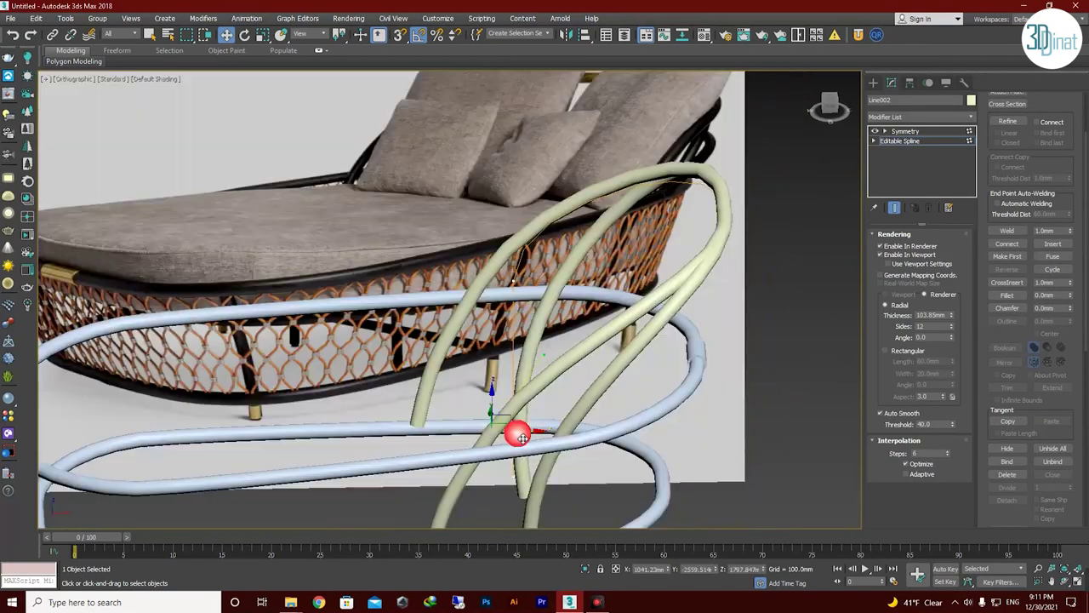
{"action": "mouse_move", "coordinate": [518, 432]}
{"action": "middle_mouse_down", "text": "alt"}
{"action": "mouse_move", "coordinate": [637, 381]}
{"action": "mouse_move", "coordinate": [562, 412]}
{"action": "mouse_move", "coordinate": [876, 373]}
{"action": "middle_mouse_up", "text": "alt"}
{"action": "scroll", "coordinate": [1055, 192], "scroll_direction": "up", "scroll_amount": 2}
{"action": "scroll", "coordinate": [1034, 170], "scroll_direction": "up", "scroll_amount": 1}
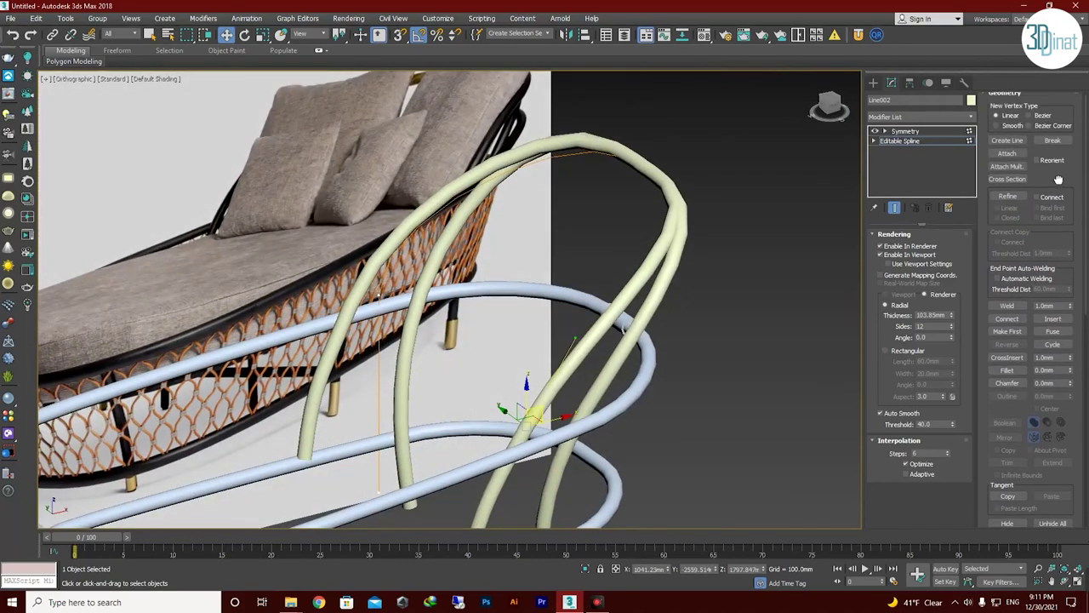
{"action": "scroll", "coordinate": [1014, 146], "scroll_direction": "up", "scroll_amount": 1}
{"action": "scroll", "coordinate": [1056, 272], "scroll_direction": "down", "scroll_amount": 5}
{"action": "scroll", "coordinate": [1063, 263], "scroll_direction": "down", "scroll_amount": 5}
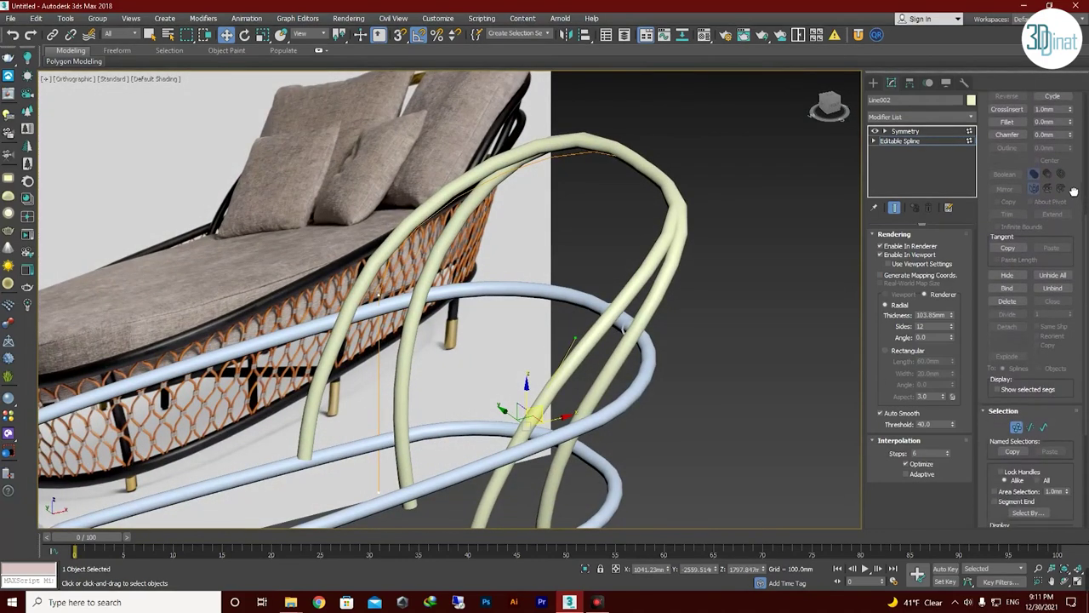
{"action": "scroll", "coordinate": [1068, 255], "scroll_direction": "down", "scroll_amount": 5}
{"action": "scroll", "coordinate": [1074, 247], "scroll_direction": "down", "scroll_amount": 5}
{"action": "scroll", "coordinate": [1074, 247], "scroll_direction": "up", "scroll_amount": 6}
{"action": "scroll", "coordinate": [1074, 383], "scroll_direction": "up", "scroll_amount": 6}
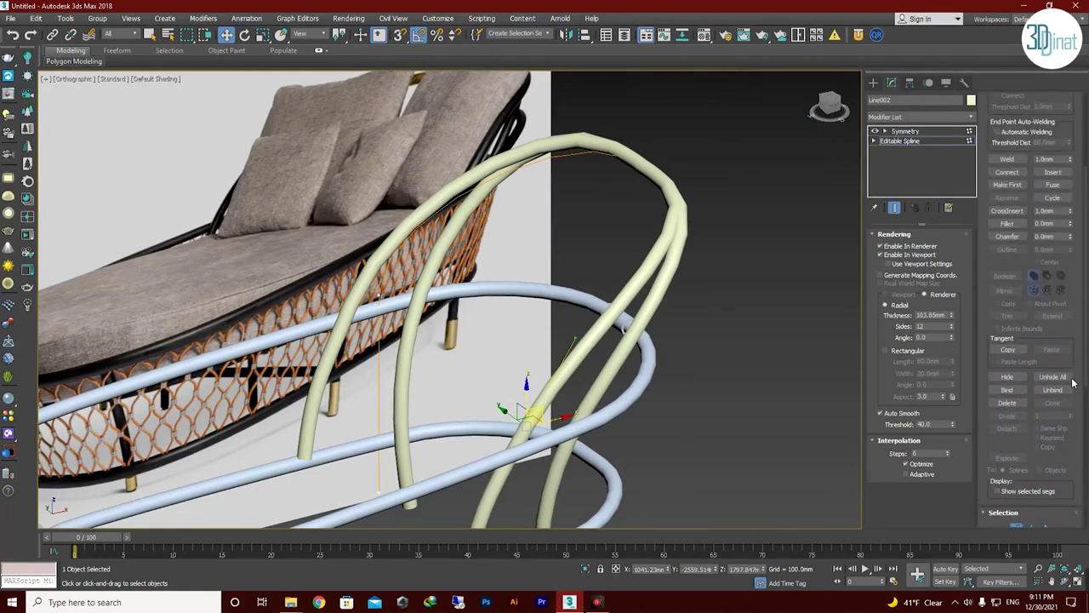
{"action": "key", "text": "F3"}
Insert a new vertex near the top of the tube spline's arch in the front view.
{"action": "left_click", "coordinate": [630, 310]}
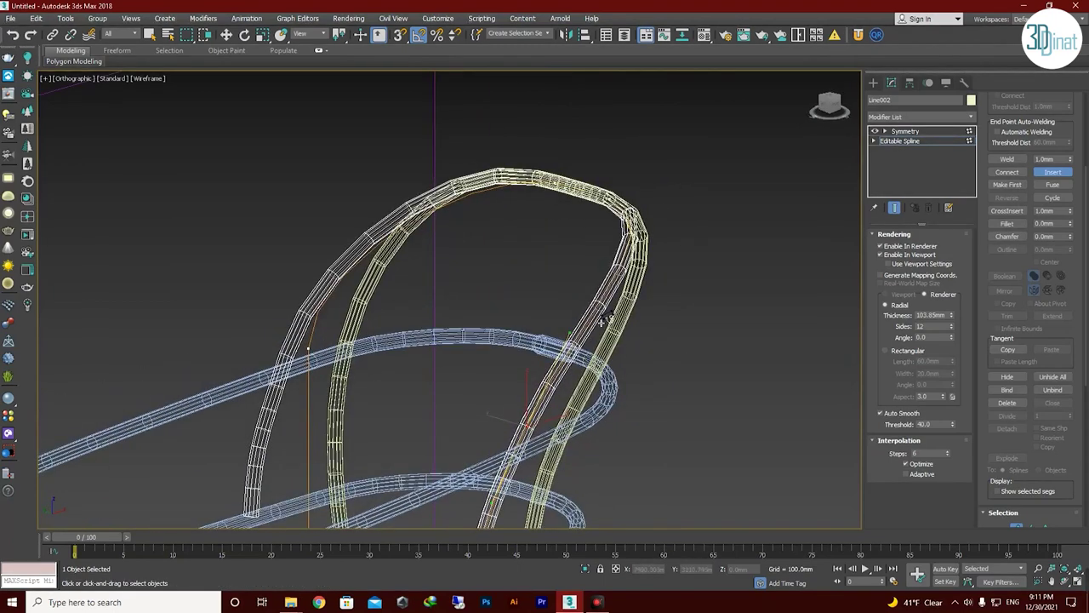
{"action": "key", "text": "F3"}
{"action": "left_click", "coordinate": [562, 310]}
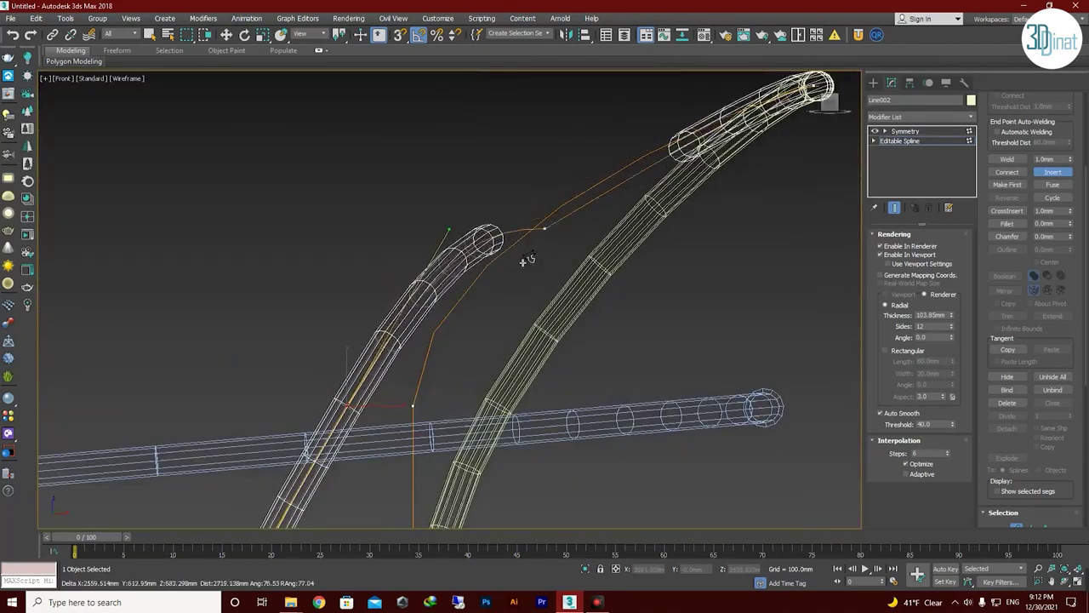
{"action": "middle_click_drag", "start_coordinate": [582, 217], "coordinate": [542, 390], "text": "alt"}
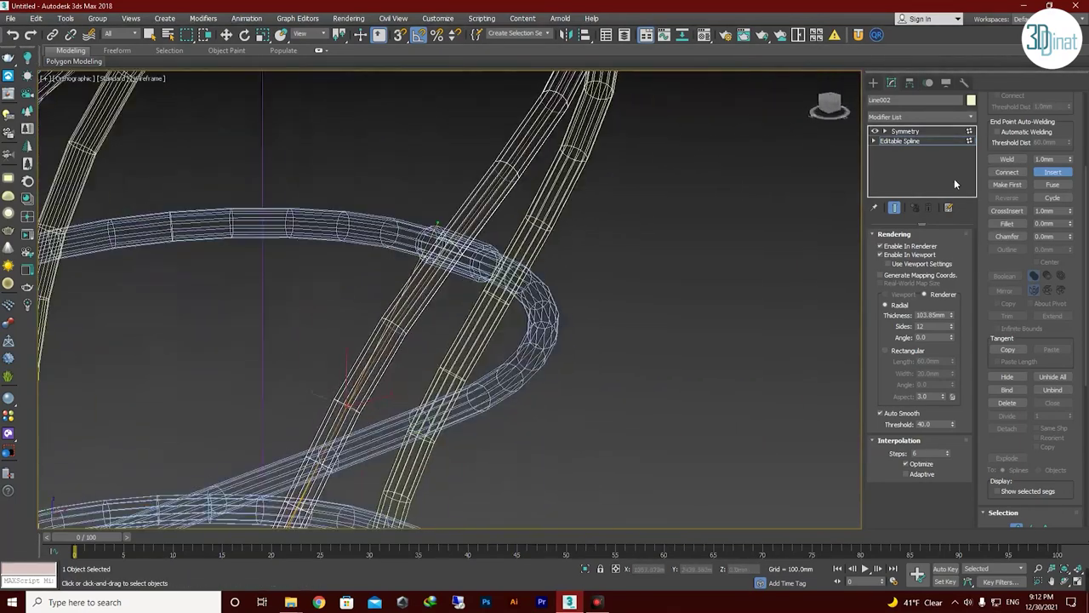
{"action": "key", "text": "F3"}
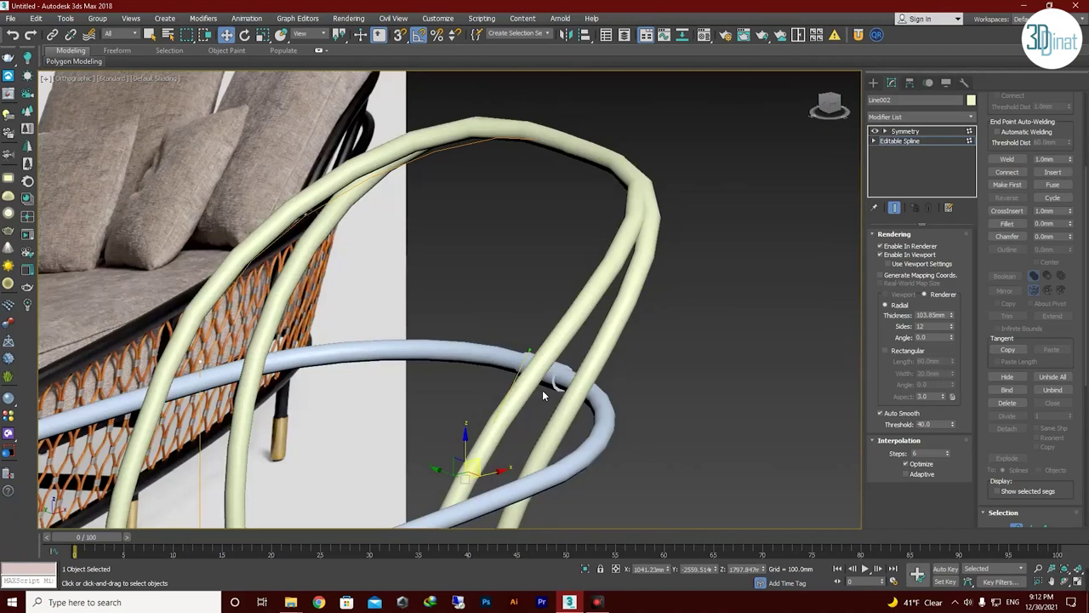
Select the top-arc vertex and drag its Bezier tangent to bend the arch.
{"action": "mouse_move", "coordinate": [542, 390]}
{"action": "middle_mouse_down", "text": "alt"}
{"action": "mouse_move", "coordinate": [571, 376]}
{"action": "mouse_move", "coordinate": [425, 411]}
{"action": "mouse_move", "coordinate": [562, 366]}
{"action": "mouse_move", "coordinate": [774, 341]}
{"action": "mouse_move", "coordinate": [673, 266]}
{"action": "mouse_move", "coordinate": [688, 248]}
{"action": "middle_mouse_up", "text": "alt"}
{"action": "left_click", "coordinate": [651, 236]}
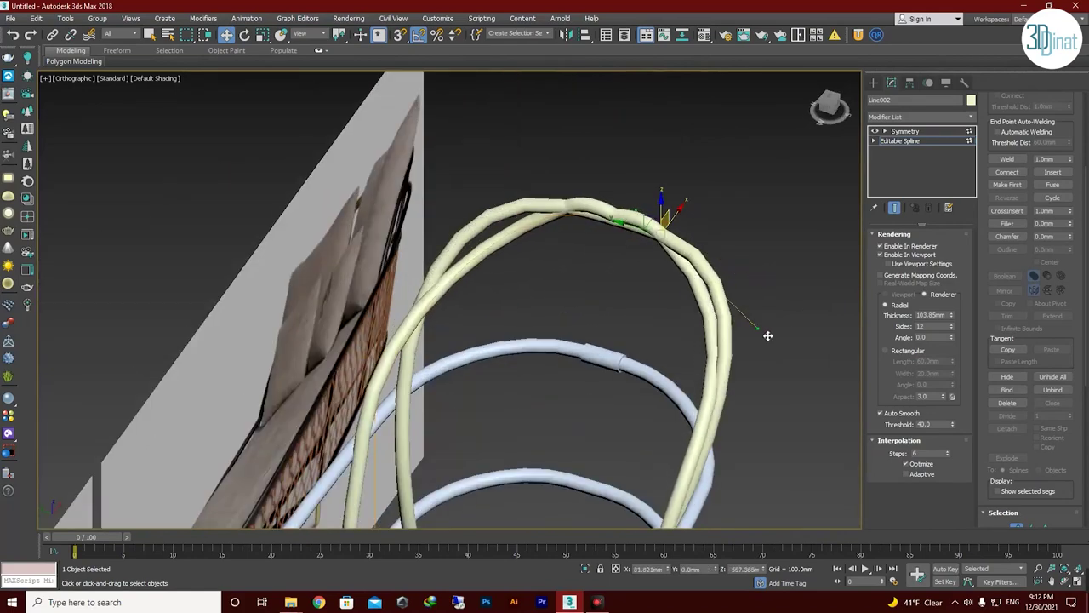
{"action": "left_click_drag", "start_coordinate": [748, 310], "coordinate": [817, 333]}
{"action": "mouse_move", "coordinate": [817, 332]}
{"action": "middle_mouse_down", "text": "alt"}
{"action": "mouse_move", "coordinate": [638, 360]}
{"action": "mouse_move", "coordinate": [578, 291]}
{"action": "mouse_move", "coordinate": [587, 255]}
{"action": "middle_mouse_up", "text": "alt"}
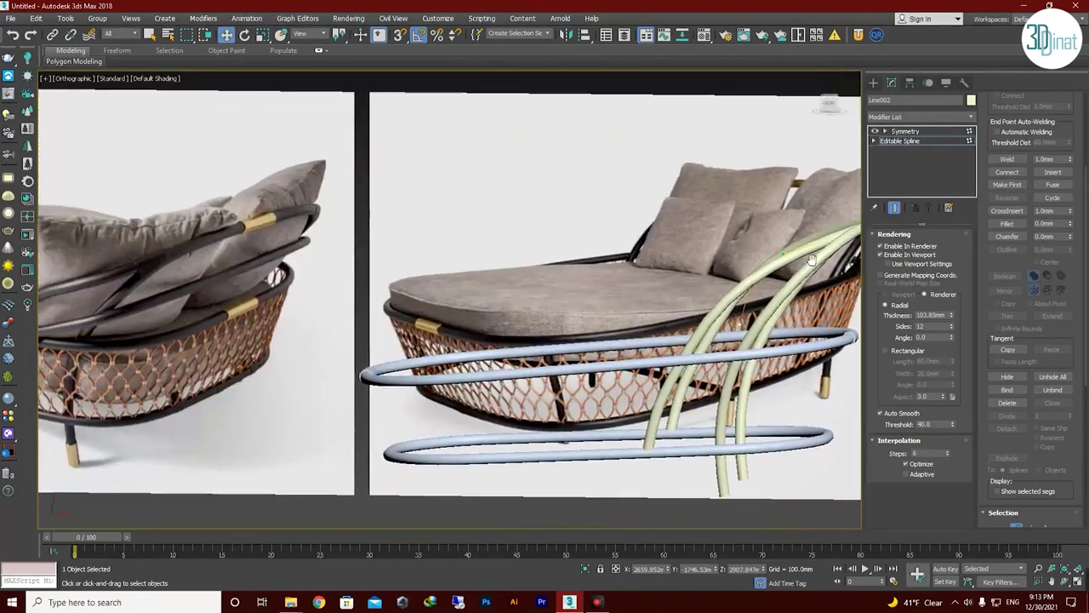
Refine the upper-right curve's tangents, orbiting to compare the arch against the reference daybed.
{"action": "mouse_move", "coordinate": [813, 259]}
{"action": "middle_mouse_down", "text": "alt"}
{"action": "mouse_move", "coordinate": [749, 300]}
{"action": "mouse_move", "coordinate": [736, 293]}
{"action": "mouse_move", "coordinate": [750, 277]}
{"action": "mouse_move", "coordinate": [685, 193]}
{"action": "mouse_move", "coordinate": [760, 256]}
{"action": "middle_mouse_up", "text": "alt"}
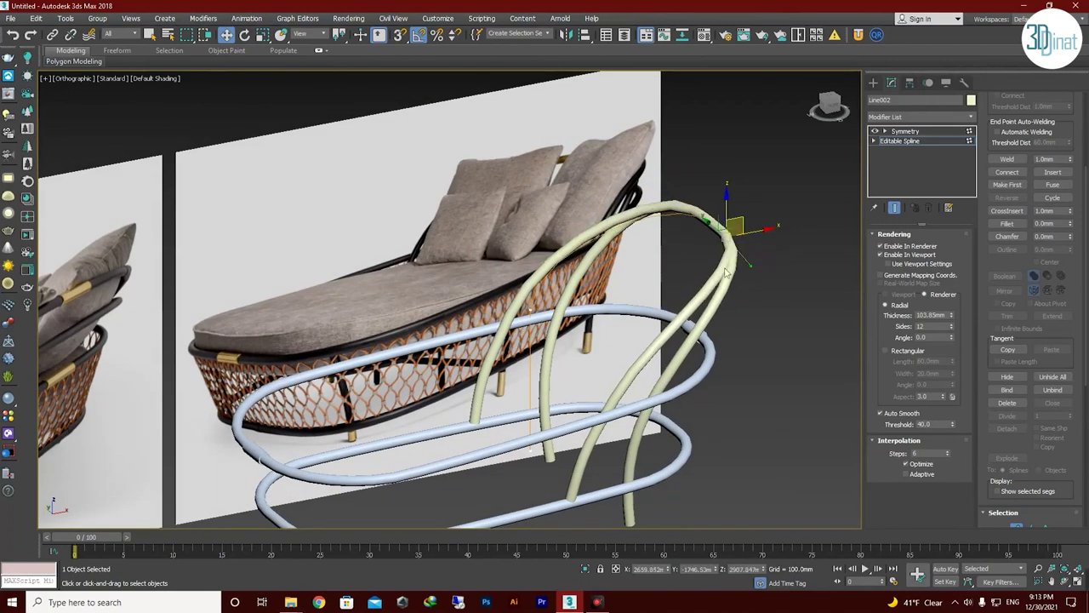
{"action": "middle_click_drag", "start_coordinate": [740, 270], "coordinate": [766, 304], "text": "alt"}
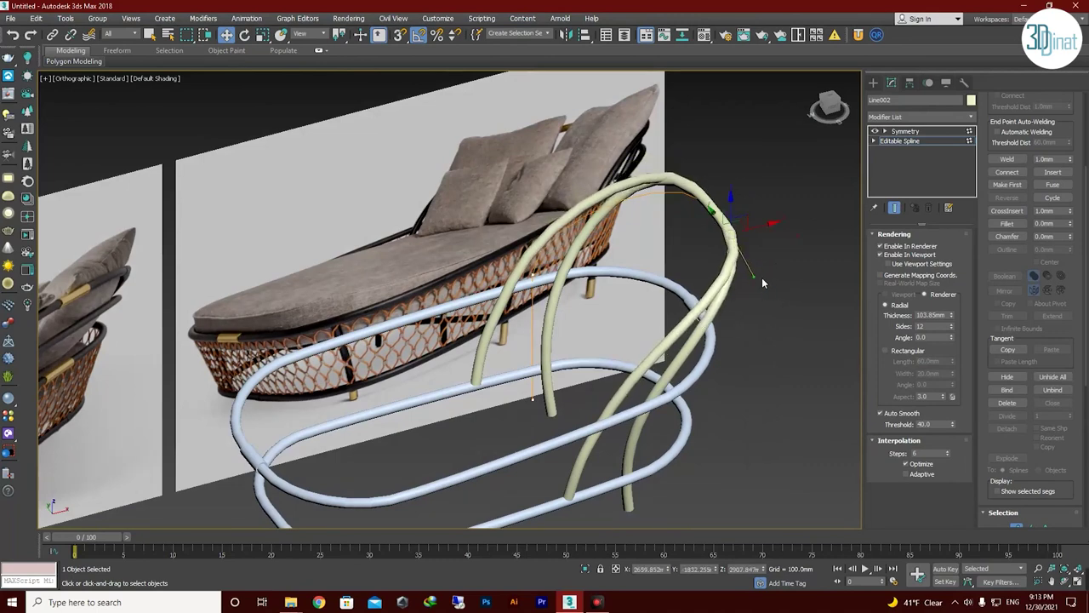
{"action": "left_click_drag", "start_coordinate": [778, 288], "coordinate": [769, 302]}
{"action": "left_click_drag", "start_coordinate": [736, 241], "coordinate": [730, 267]}
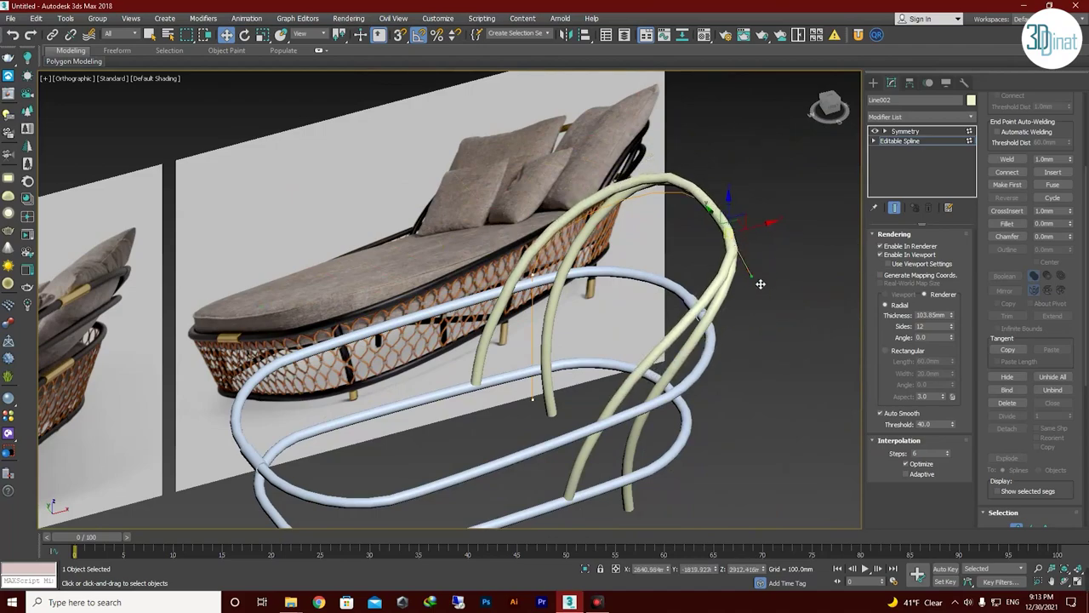
{"action": "middle_click_drag", "start_coordinate": [729, 318], "coordinate": [639, 290], "text": "alt"}
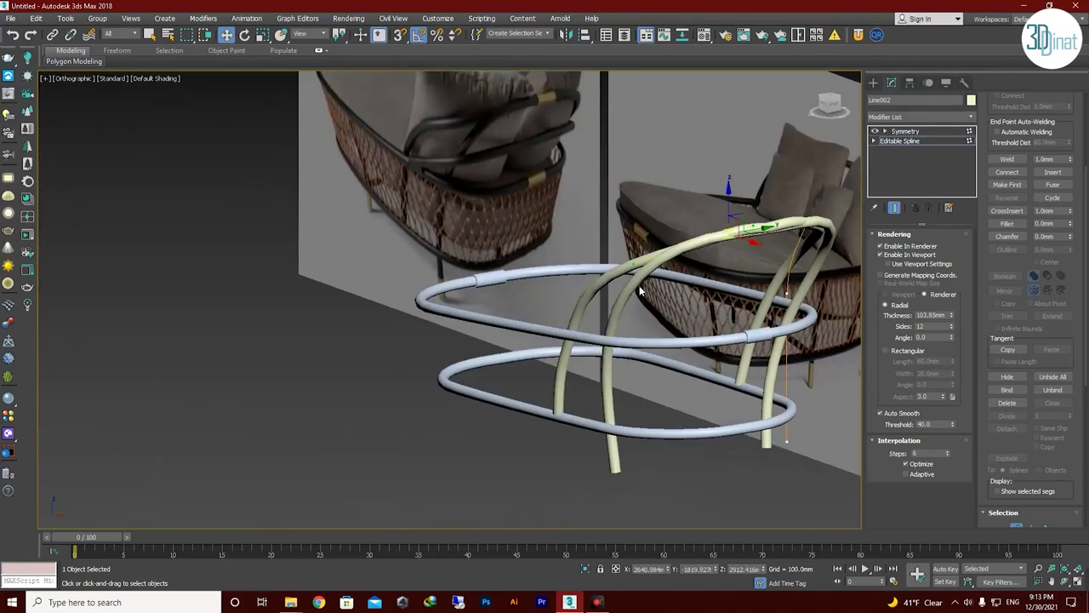
{"action": "mouse_move", "coordinate": [594, 258]}
{"action": "middle_mouse_down", "text": "alt"}
{"action": "mouse_move", "coordinate": [798, 316]}
{"action": "mouse_move", "coordinate": [662, 311]}
{"action": "mouse_move", "coordinate": [754, 277]}
{"action": "mouse_move", "coordinate": [568, 246]}
{"action": "mouse_move", "coordinate": [756, 319]}
{"action": "mouse_move", "coordinate": [832, 317]}
{"action": "mouse_move", "coordinate": [788, 303]}
{"action": "mouse_move", "coordinate": [760, 239]}
{"action": "middle_mouse_up", "text": "alt"}
{"action": "mouse_move", "coordinate": [665, 256]}
{"action": "middle_mouse_down", "text": "alt"}
{"action": "mouse_move", "coordinate": [589, 334]}
{"action": "mouse_move", "coordinate": [526, 338]}
{"action": "mouse_move", "coordinate": [496, 434]}
{"action": "middle_mouse_up", "text": "alt"}
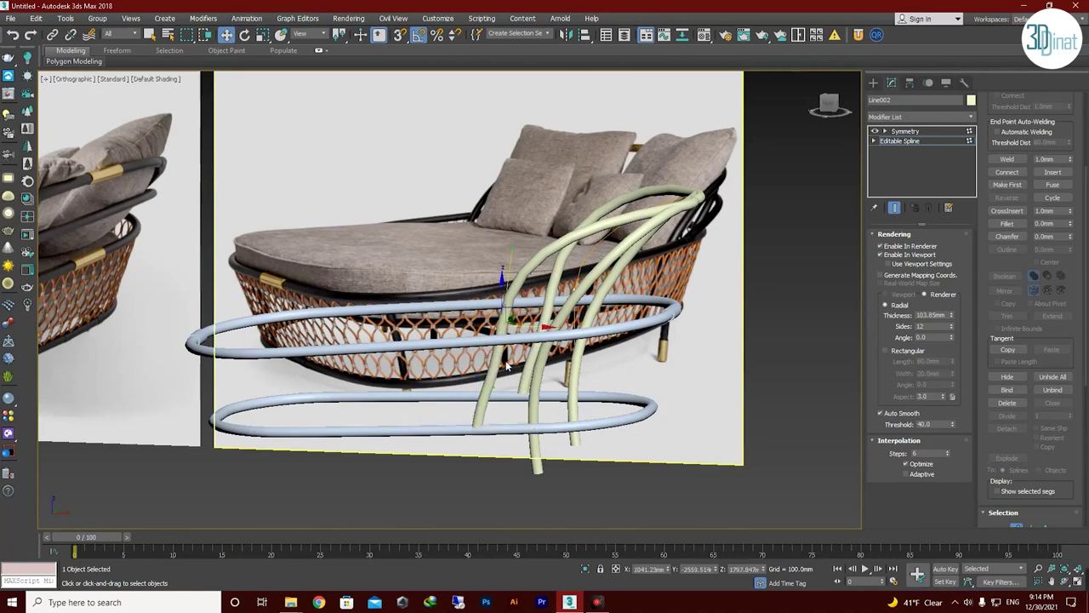
Check the frame in wireframe and shaded views, then nudge the selected top vertex slightly.
{"action": "mouse_move", "coordinate": [526, 255]}
{"action": "middle_mouse_down", "text": "alt"}
{"action": "mouse_move", "coordinate": [520, 306]}
{"action": "mouse_move", "coordinate": [600, 397]}
{"action": "middle_mouse_up", "text": "alt"}
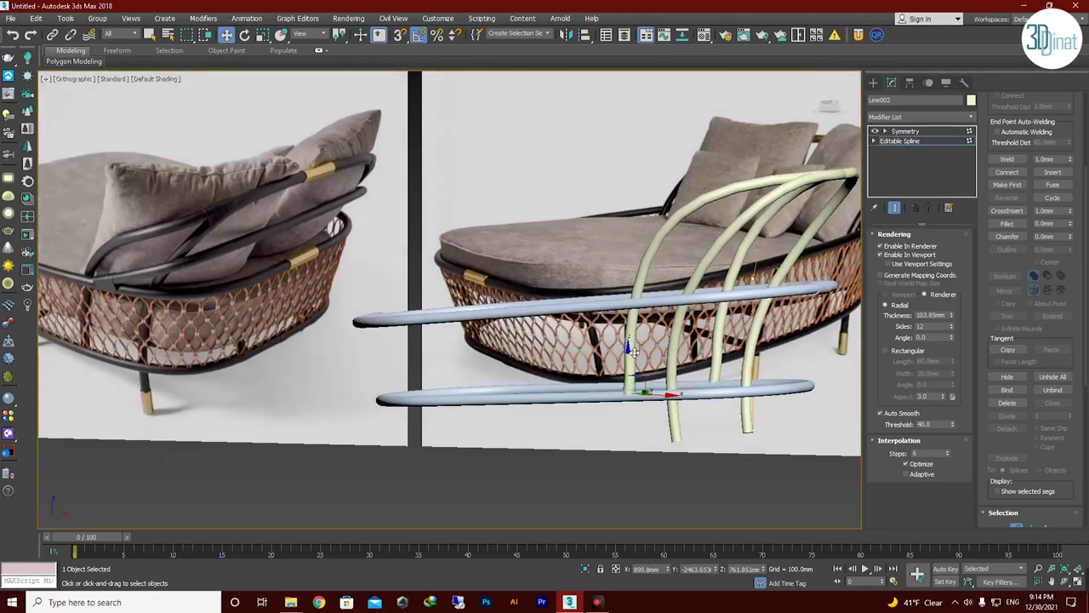
{"action": "key", "text": "F3"}
{"action": "scroll", "coordinate": [646, 366], "scroll_direction": "up", "scroll_amount": 4}
{"action": "key", "text": "F3"}
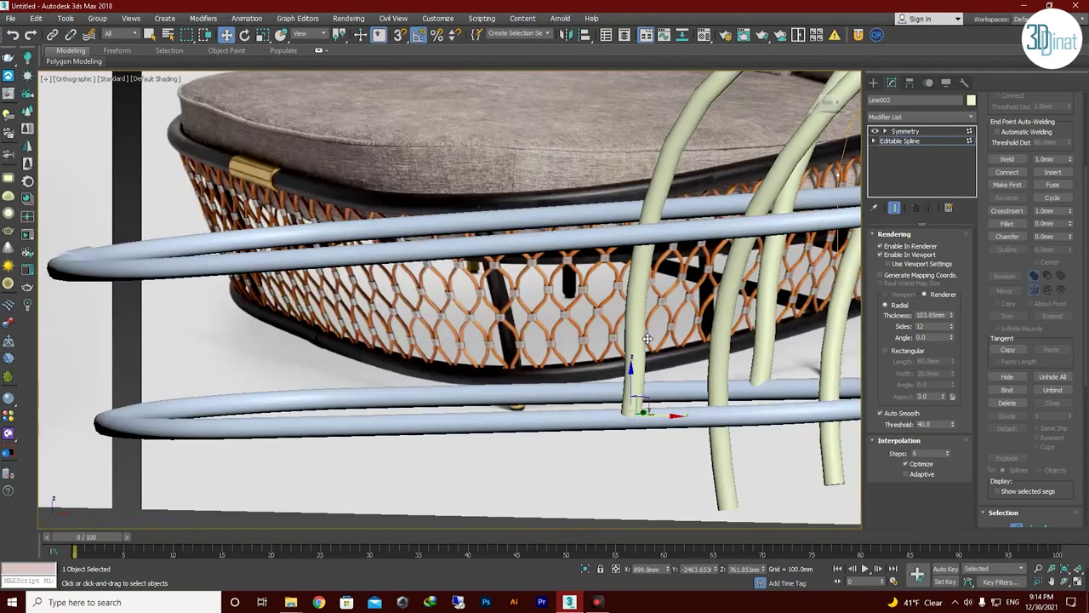
{"action": "mouse_move", "coordinate": [636, 285]}
{"action": "middle_mouse_down", "text": "alt"}
{"action": "mouse_move", "coordinate": [685, 126]}
{"action": "mouse_move", "coordinate": [684, 91]}
{"action": "mouse_move", "coordinate": [647, 255]}
{"action": "middle_mouse_up", "text": "alt"}
{"action": "scroll", "coordinate": [647, 255], "scroll_direction": "down", "scroll_amount": 3}
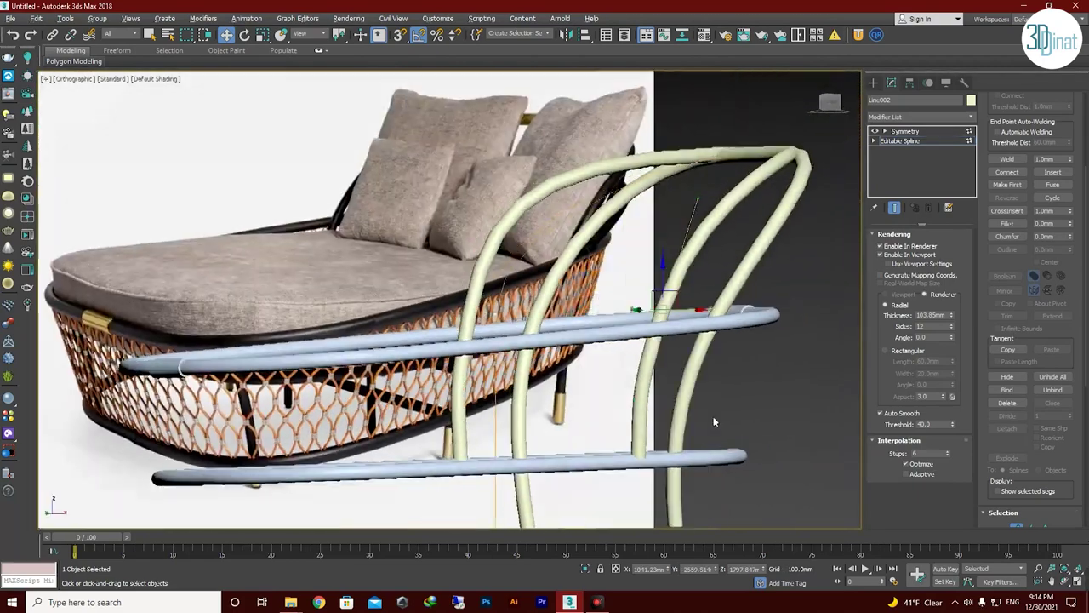
{"action": "scroll", "coordinate": [615, 419], "scroll_direction": "up", "scroll_amount": 2}
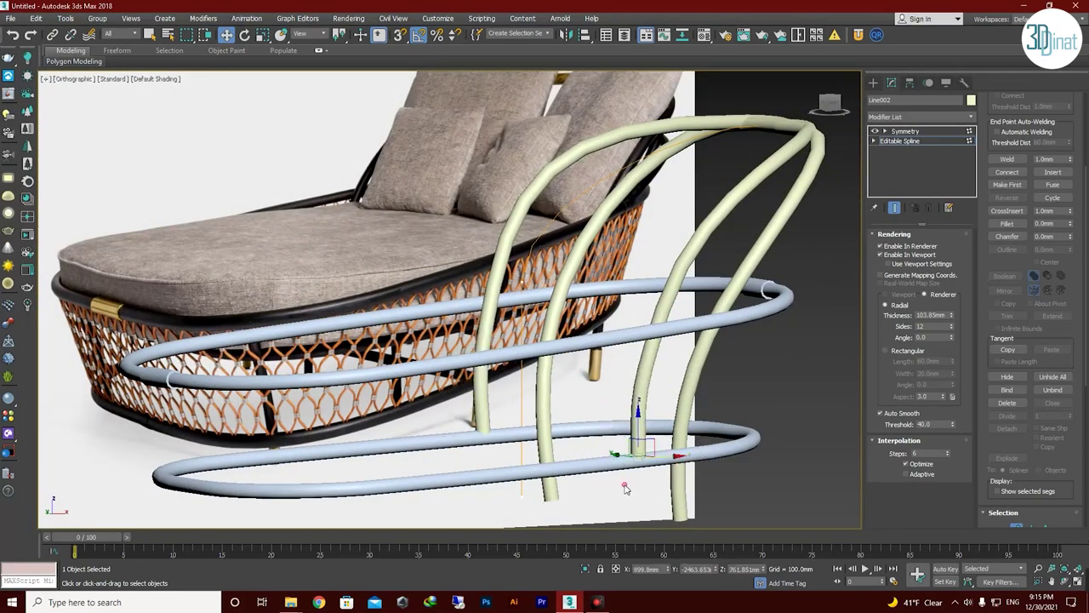
{"action": "middle_click_drag", "start_coordinate": [657, 469], "coordinate": [642, 478], "text": "alt"}
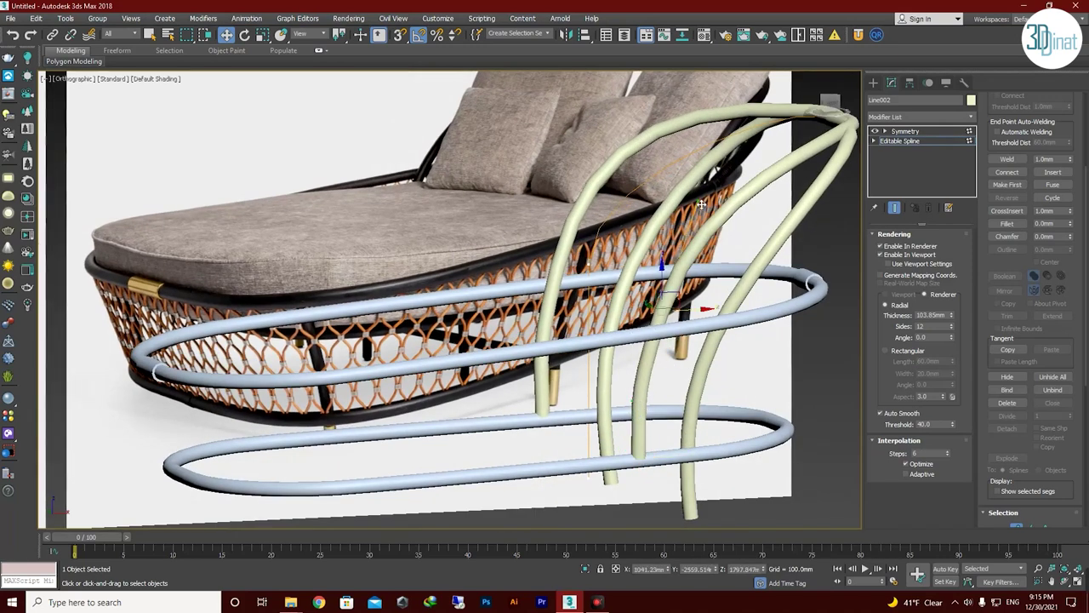
{"action": "left_click_drag", "start_coordinate": [702, 204], "coordinate": [643, 375]}
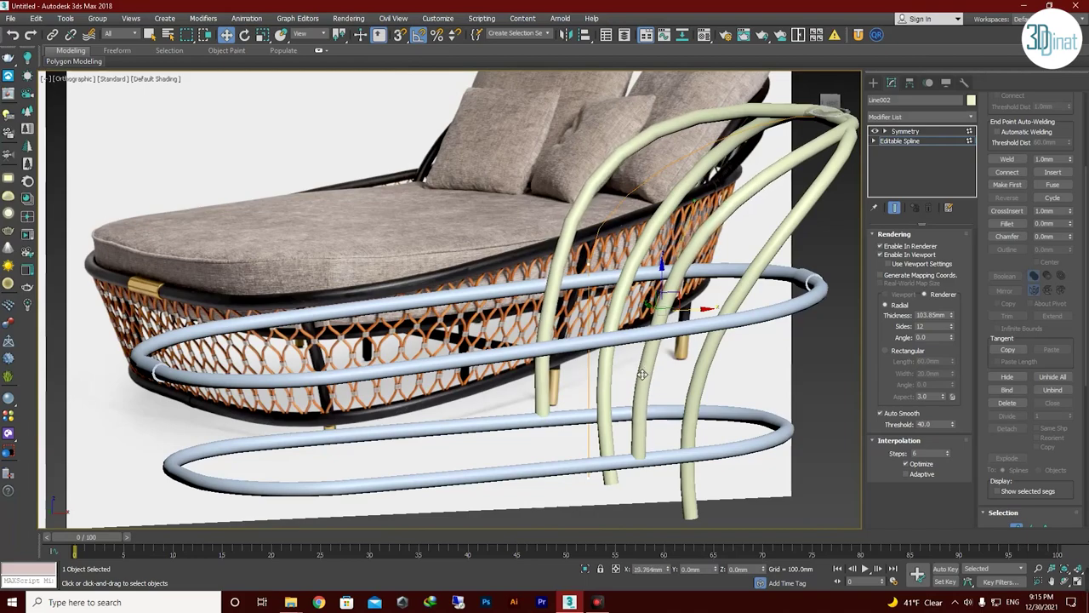
{"action": "middle_click_drag", "start_coordinate": [642, 375], "coordinate": [577, 343], "text": "alt"}
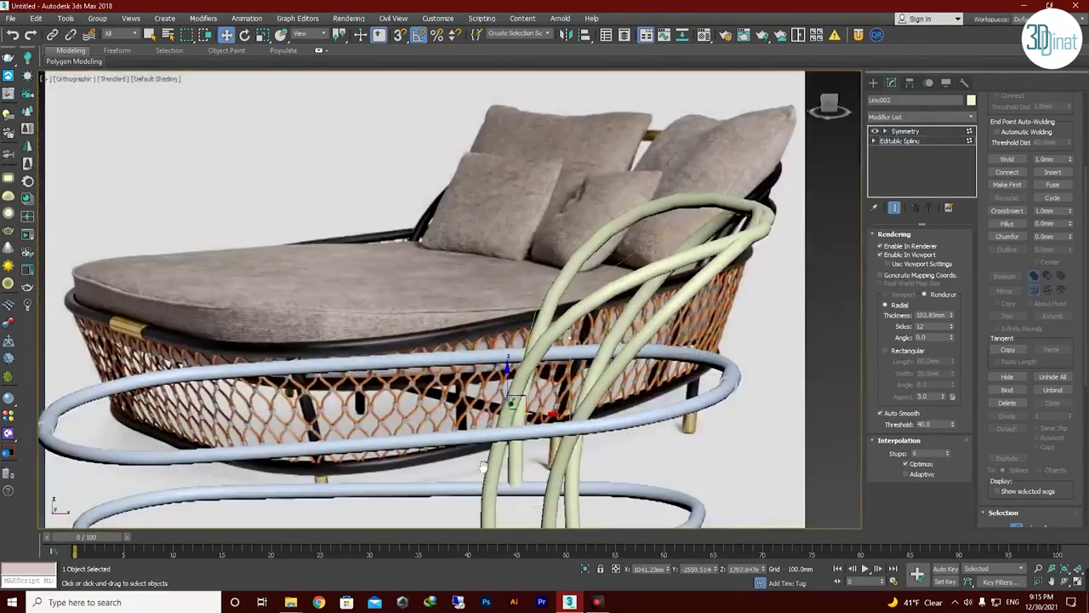
Add an Edit Poly modifier to Line002's stack above Symmetry.
{"action": "right_click", "coordinate": [577, 343]}
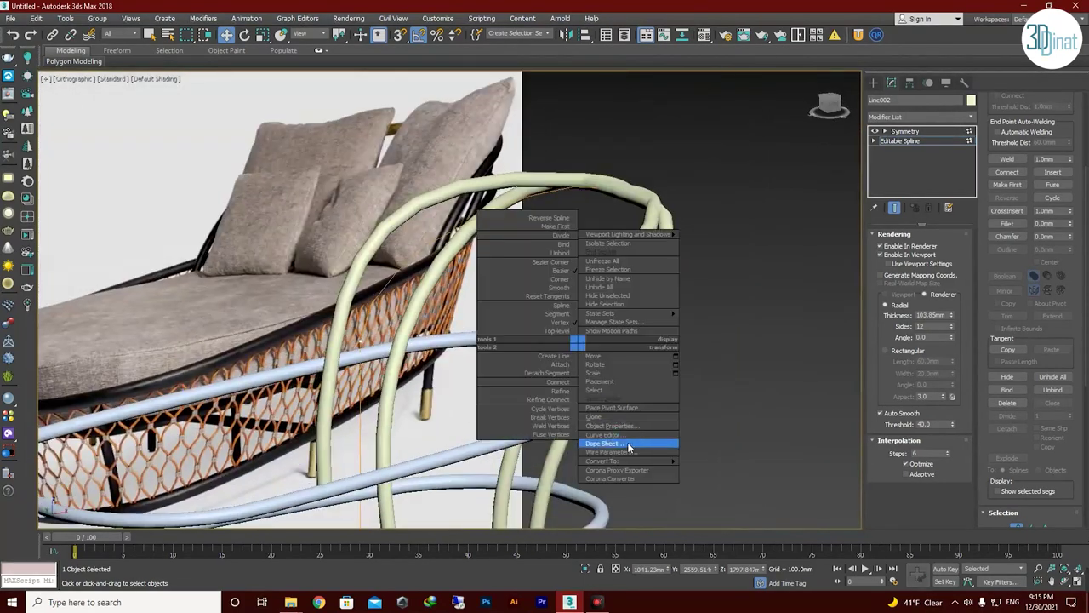
{"action": "left_click", "coordinate": [906, 131]}
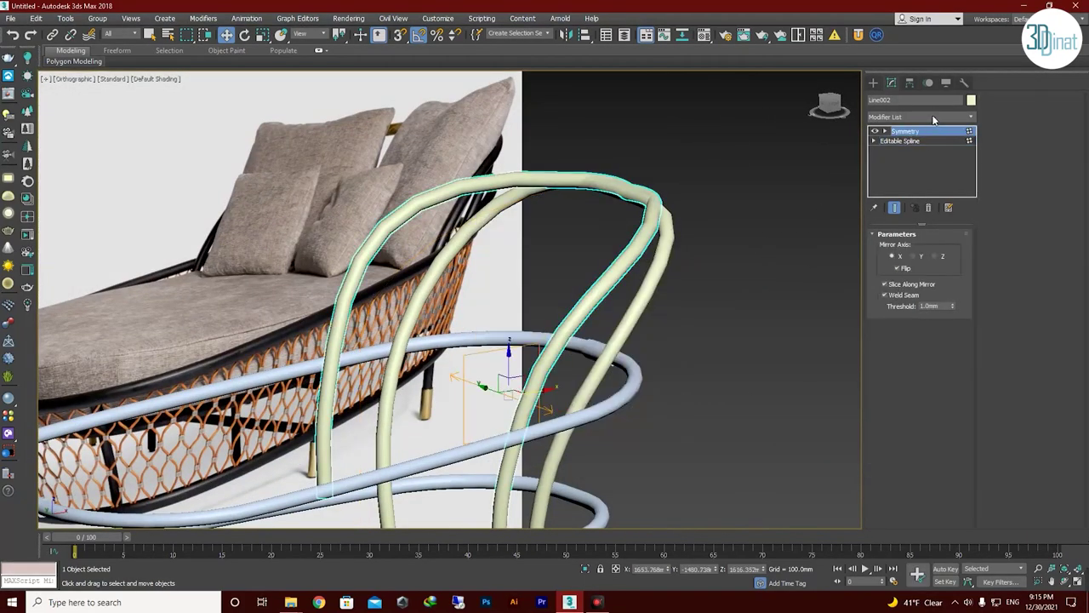
{"action": "left_click", "coordinate": [927, 117]}
{"action": "left_click", "coordinate": [928, 120]}
{"action": "left_click", "coordinate": [909, 117]}
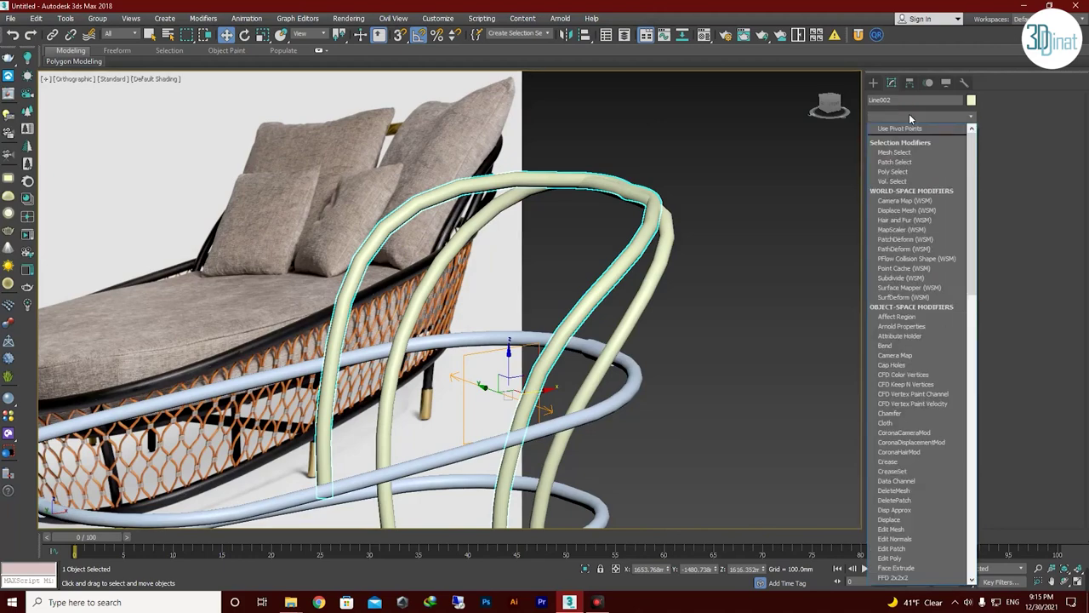
{"action": "key", "text": "e"}
{"action": "left_click", "coordinate": [928, 137]}
Select the polygons at the top of the arch and grow the selection along the tube.
{"action": "key", "text": "4"}
{"action": "key", "text": "F4"}
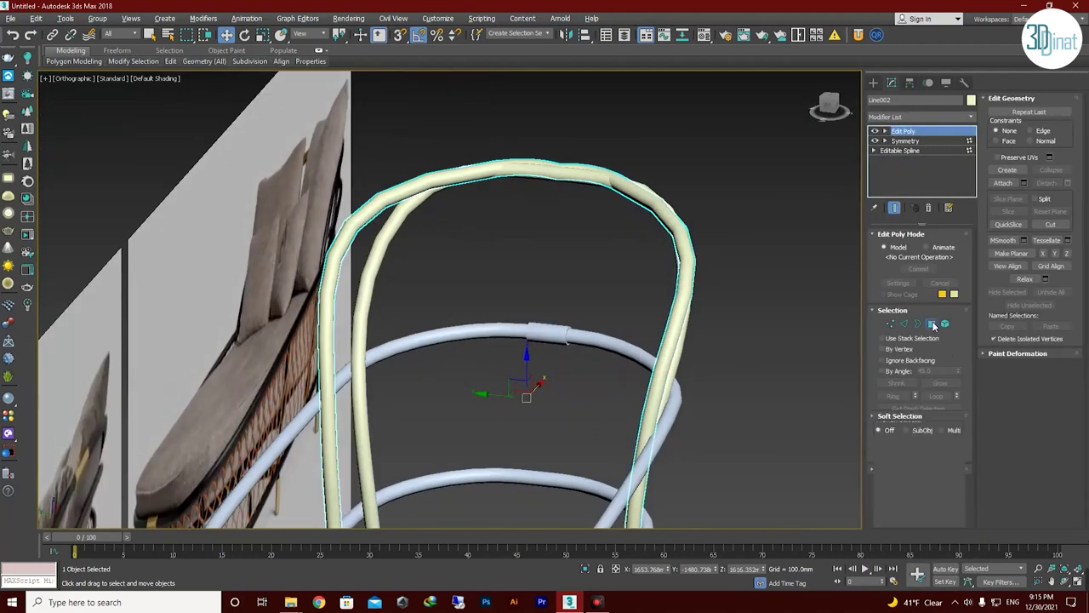
{"action": "scroll", "coordinate": [554, 261], "scroll_direction": "up", "scroll_amount": 5}
{"action": "left_click_drag", "start_coordinate": [554, 189], "coordinate": [604, 232]}
{"action": "scroll", "coordinate": [554, 260], "scroll_direction": "up", "scroll_amount": 3}
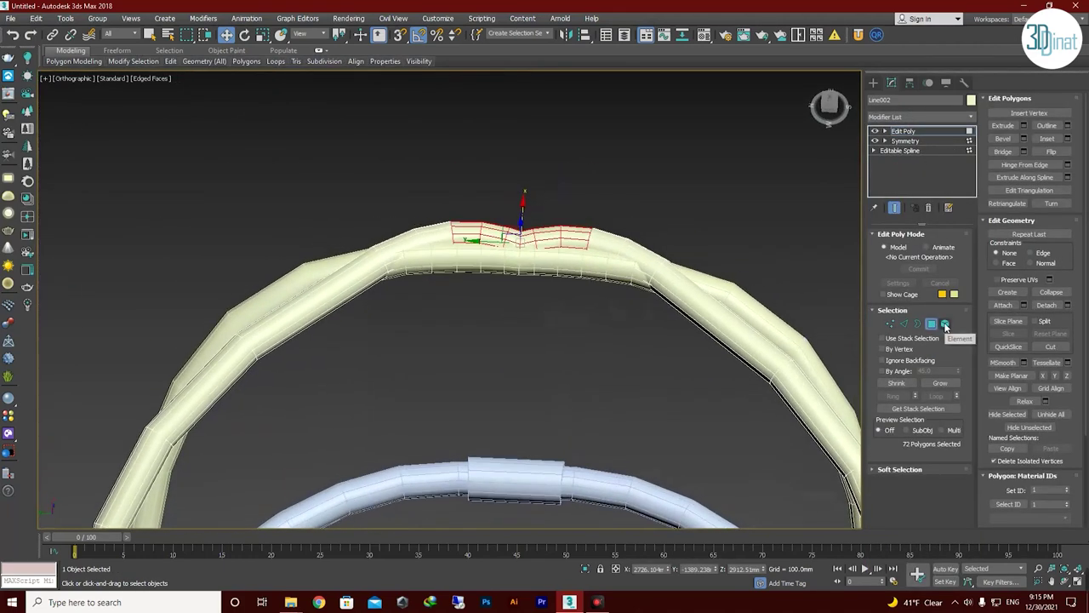
{"action": "left_click", "coordinate": [931, 387]}
{"action": "middle_click_drag", "start_coordinate": [619, 317], "coordinate": [511, 272], "text": "alt"}
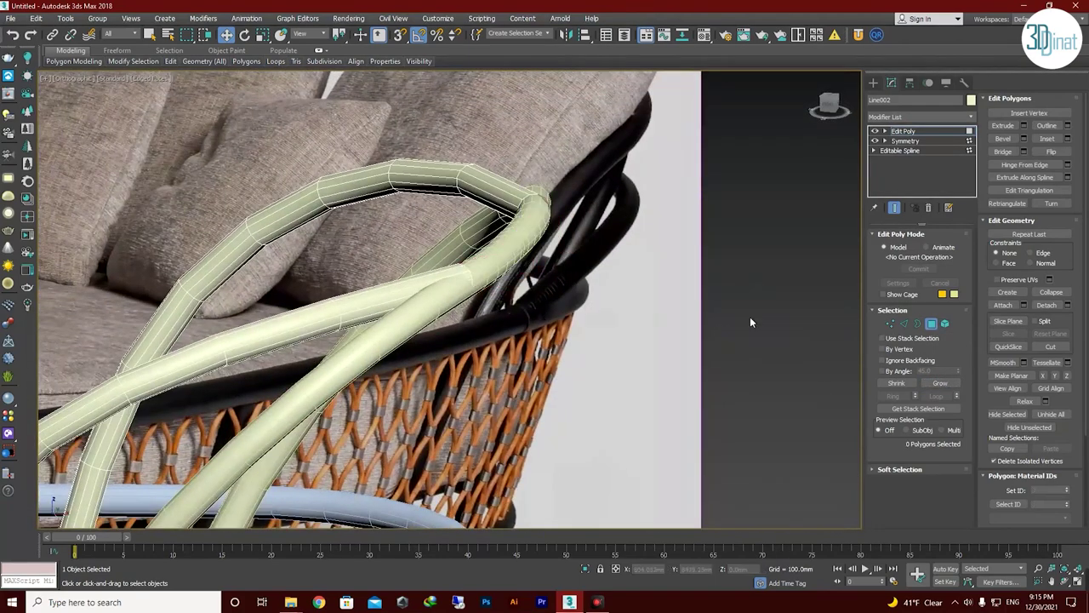
Select the edge loop around the tube's bend and move Edit Poly below Symmetry.
{"action": "key", "text": "2"}
{"action": "double_click", "coordinate": [464, 286]}
{"action": "scroll", "coordinate": [466, 299], "scroll_direction": "down", "scroll_amount": 3}
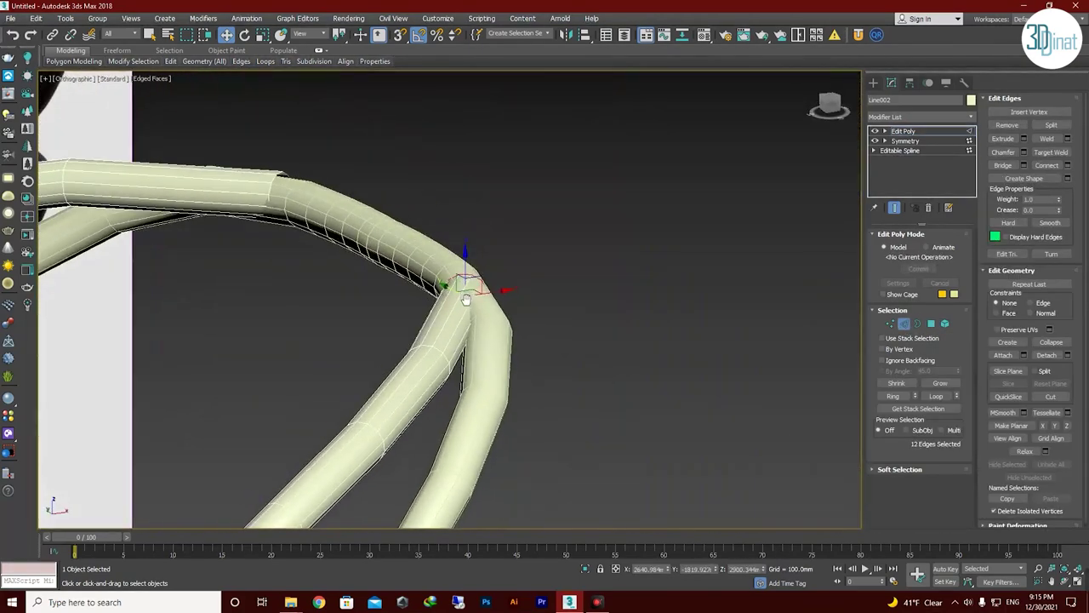
{"action": "middle_click_drag", "start_coordinate": [744, 285], "coordinate": [681, 255], "text": "alt"}
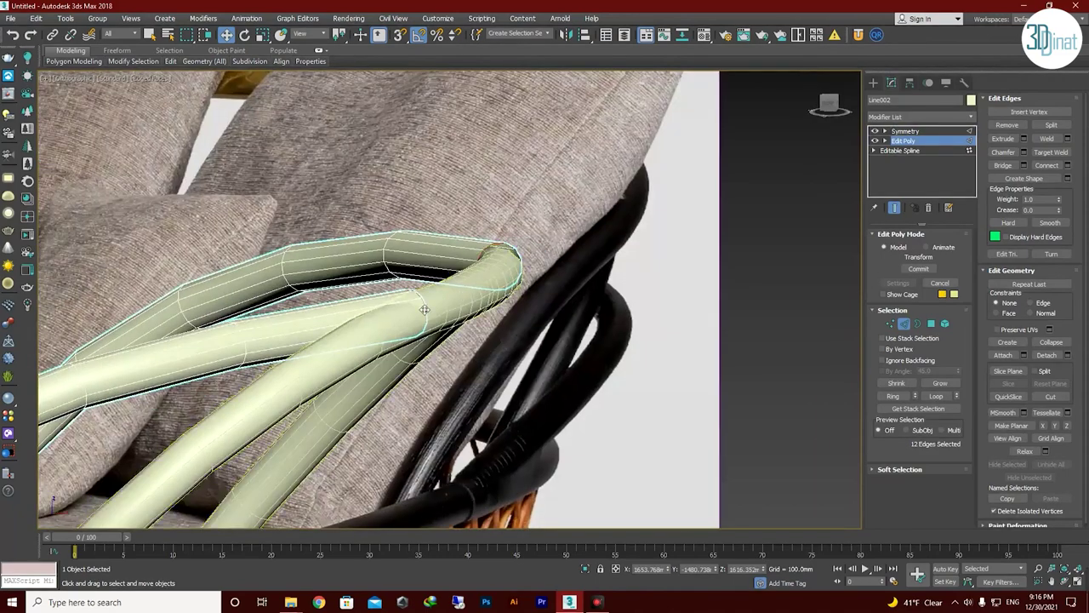
{"action": "left_click", "coordinate": [902, 141]}
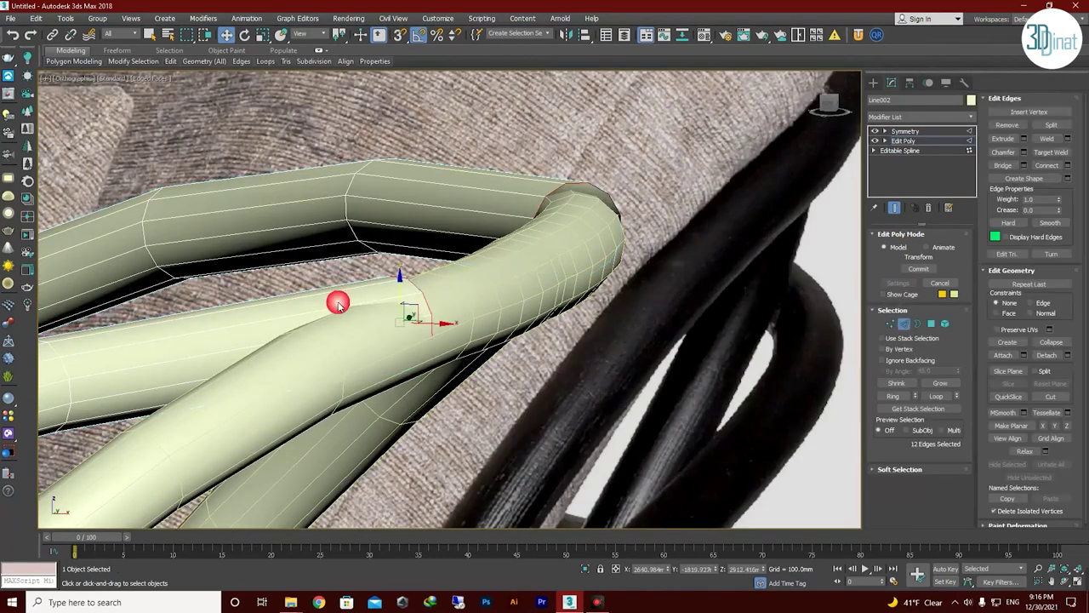
{"action": "middle_click_drag", "start_coordinate": [402, 295], "coordinate": [467, 385], "text": "alt"}
Select a full edge loop on the arched tube near the ring crossing, stepping through saved views.
{"action": "key", "text": "shift+z"}
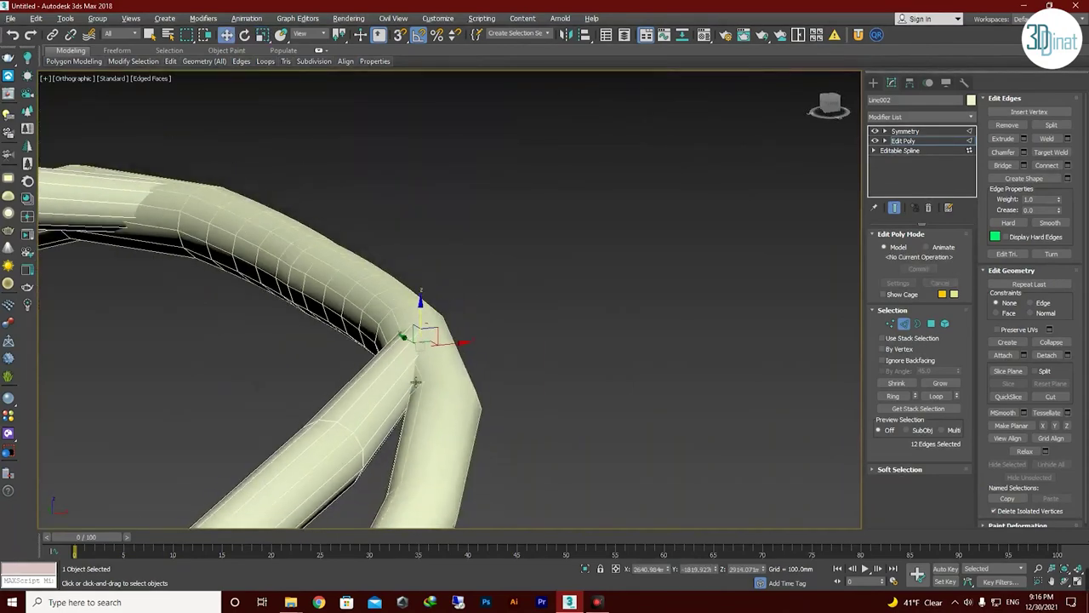
{"action": "key", "text": "shift+z"}
{"action": "key", "text": "shift+z"}
{"action": "key", "text": "shift+z"}
{"action": "key", "text": "shift+y"}
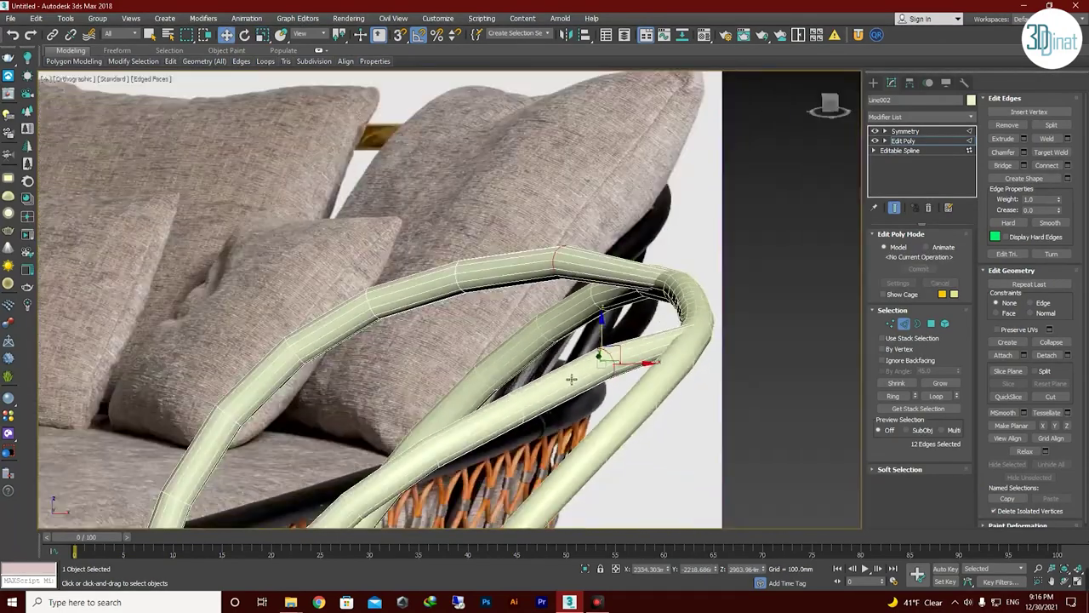
{"action": "key", "text": "shift+y"}
{"action": "left_click", "coordinate": [476, 371]}
{"action": "scroll", "coordinate": [429, 372], "scroll_direction": "up", "scroll_amount": 3}
{"action": "key", "text": "shift+z"}
{"action": "double_click", "coordinate": [459, 355]}
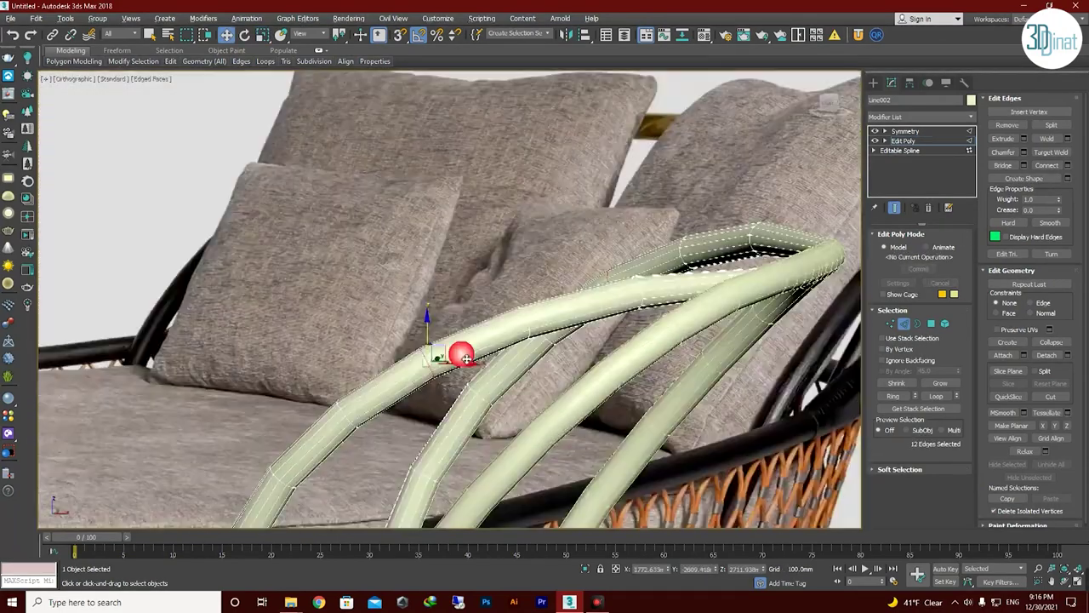
{"action": "key", "text": "shift+z"}
{"action": "key", "text": "shift+z"}
{"action": "key", "text": "shift+z"}
{"action": "key", "text": "shift+y"}
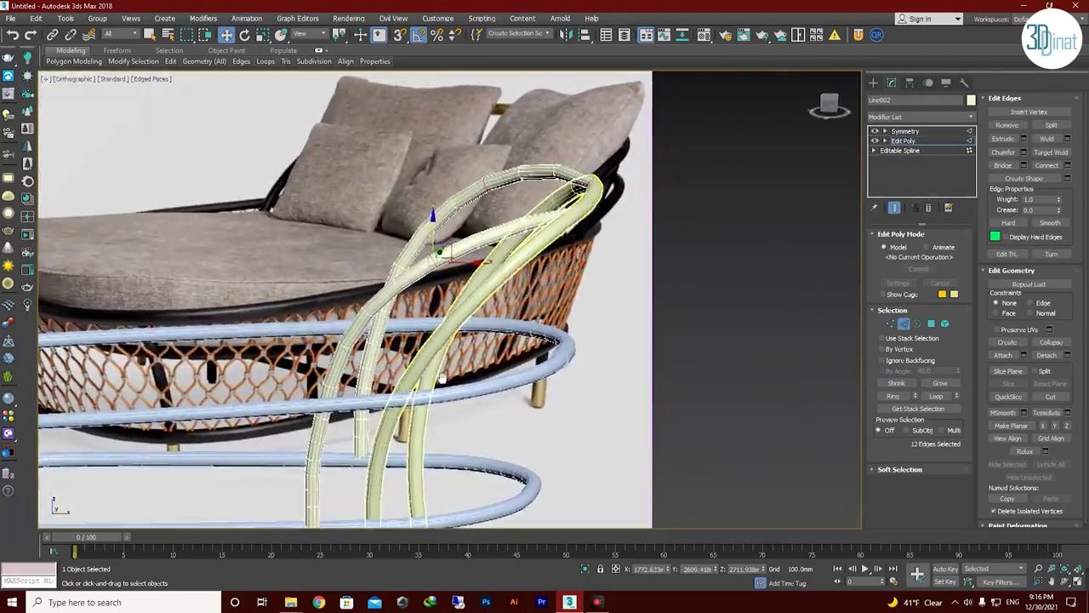
{"action": "key", "text": "shift+y"}
{"action": "key", "text": "shift+y"}
{"action": "key", "text": "shift+y"}
{"action": "key", "text": "shift+y"}
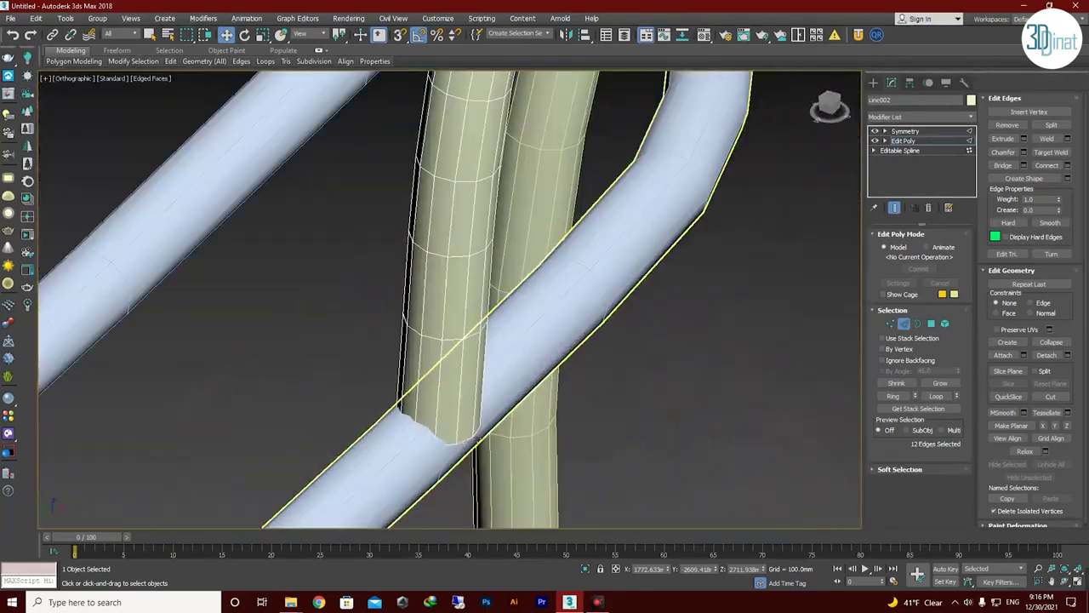
Step back through earlier views to inspect where the arched tubes meet the lower oval ring.
{"action": "key", "text": "shift+z"}
{"action": "key", "text": "shift+z"}
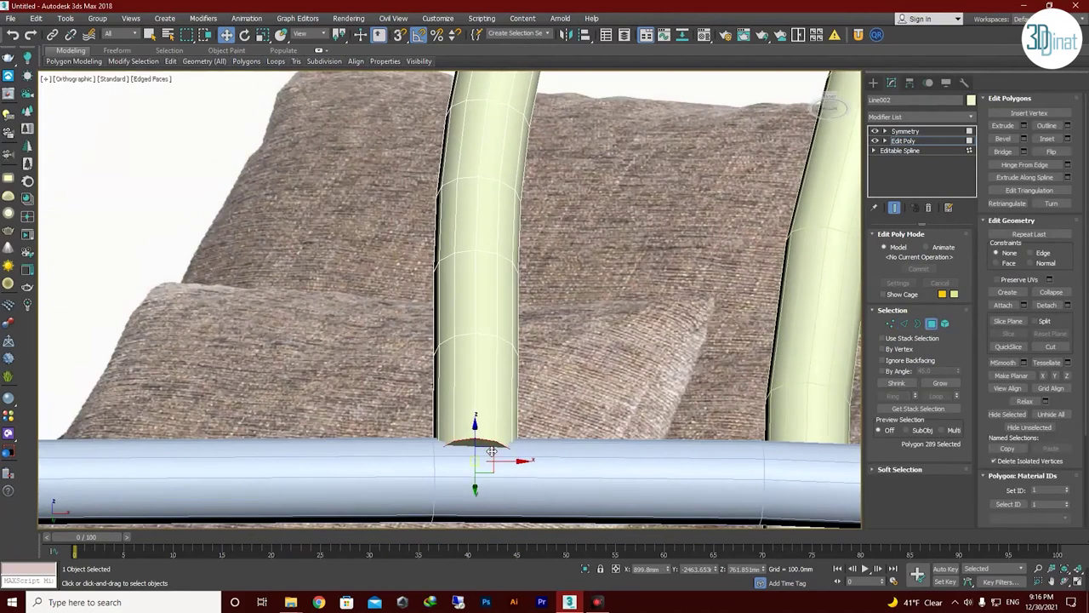
{"action": "key", "text": "shift+z"}
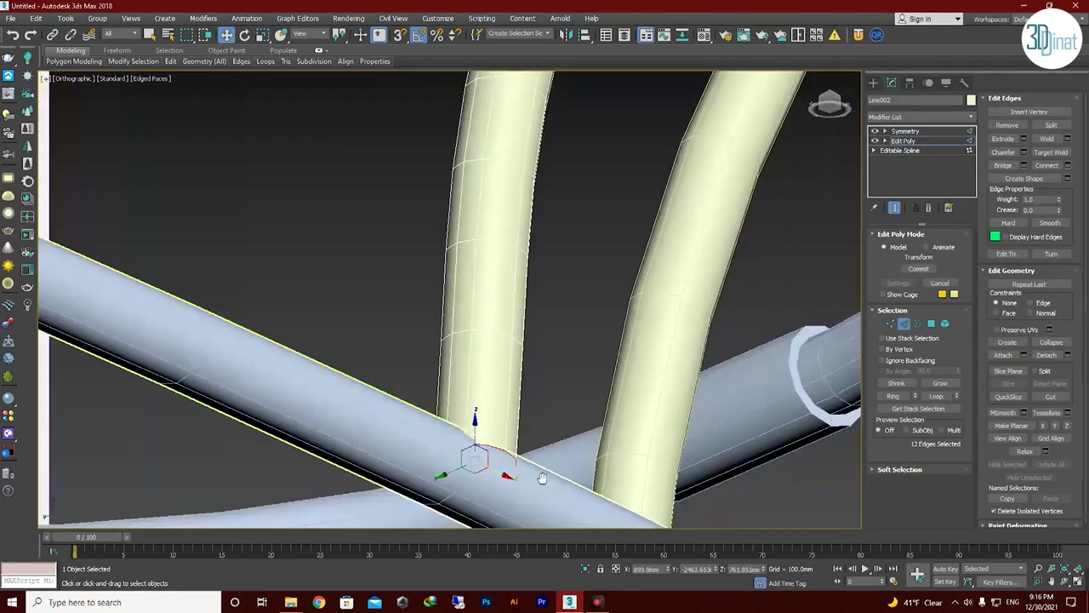
{"action": "key", "text": "shift+z"}
{"action": "key", "text": "shift+z"}
{"action": "key", "text": "shift+z"}
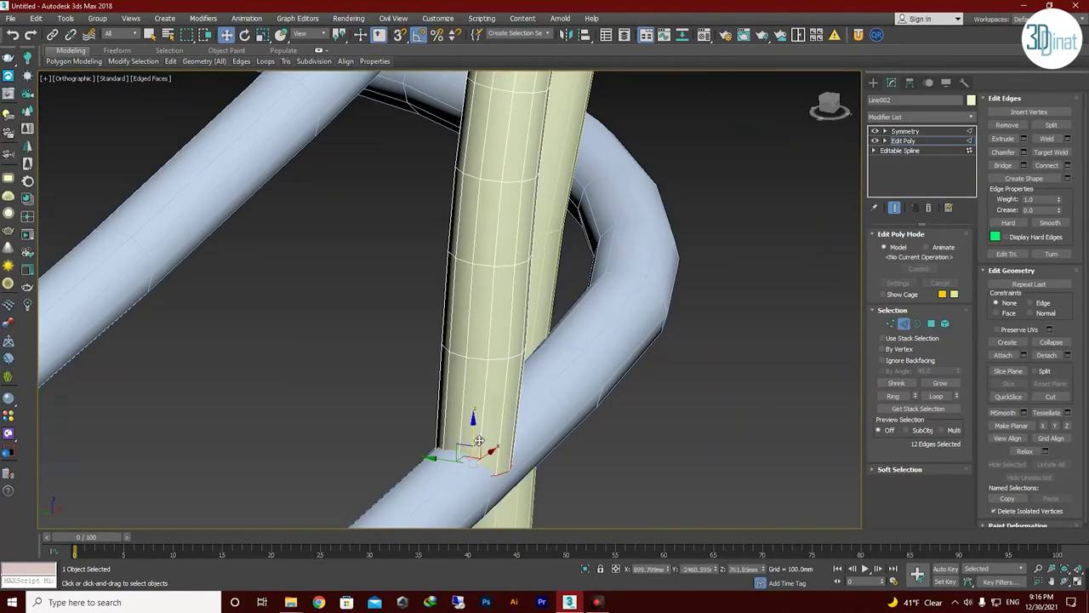
{"action": "key", "text": "shift+z"}
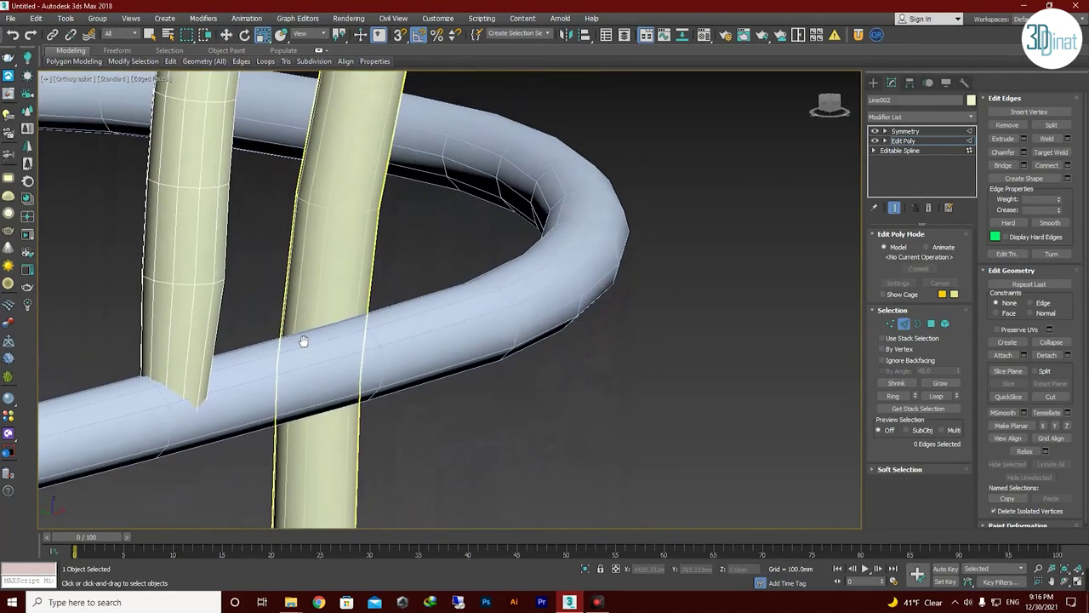
{"action": "key", "text": "shift+z"}
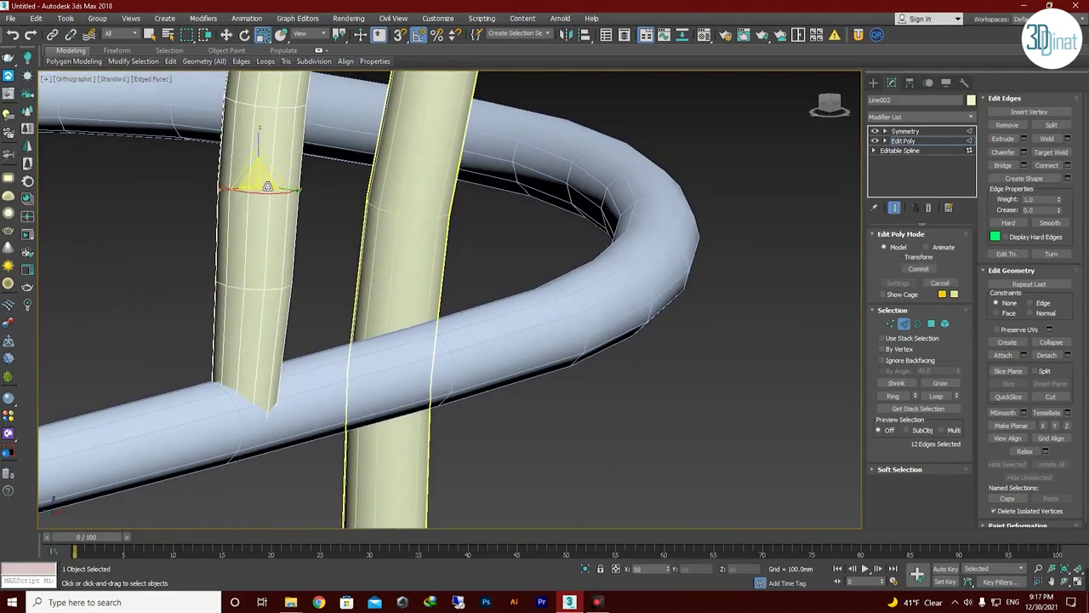
{"action": "key", "text": "shift+z"}
{"action": "key", "text": "shift+z"}
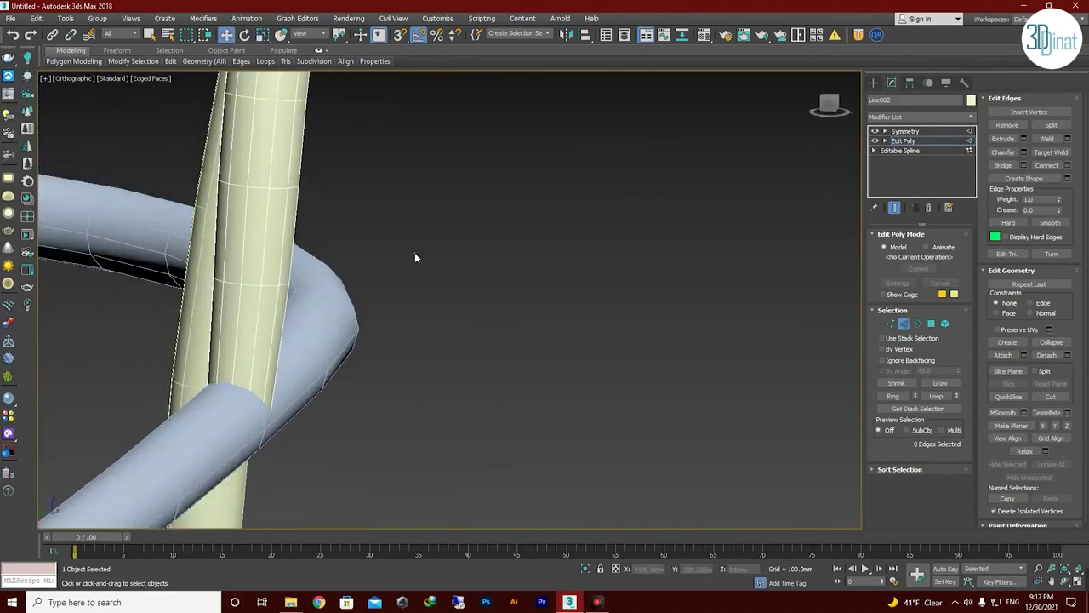
{"action": "key", "text": "shift+z"}
{"action": "key", "text": "shift+z"}
{"action": "key", "text": "shift+z"}
{"action": "key", "text": "shift+z"}
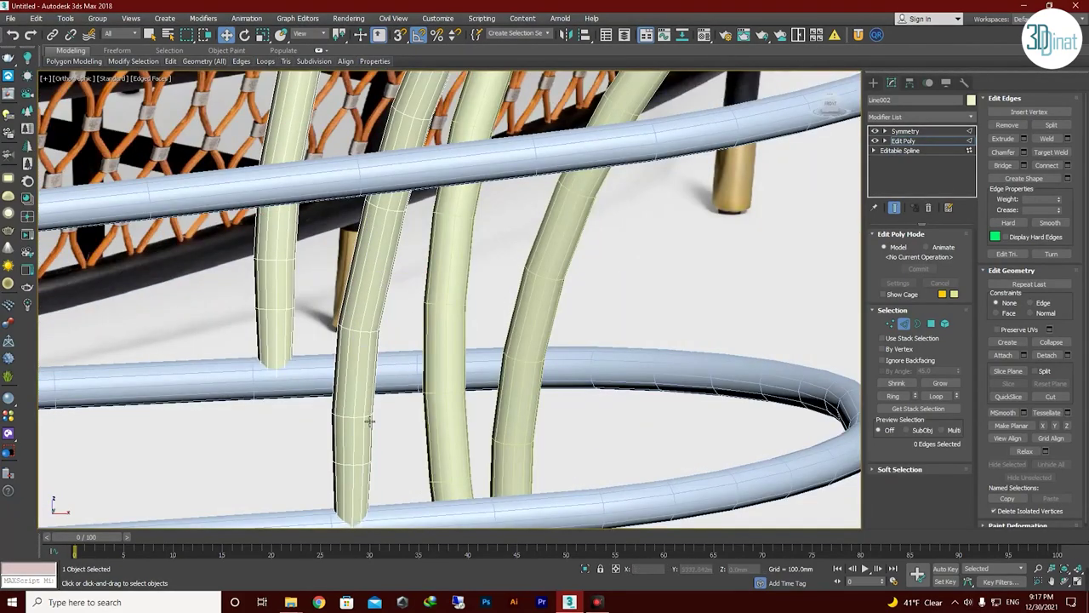
{"action": "key", "text": "shift+z"}
{"action": "key", "text": "shift+z"}
{"action": "key", "text": "shift+z"}
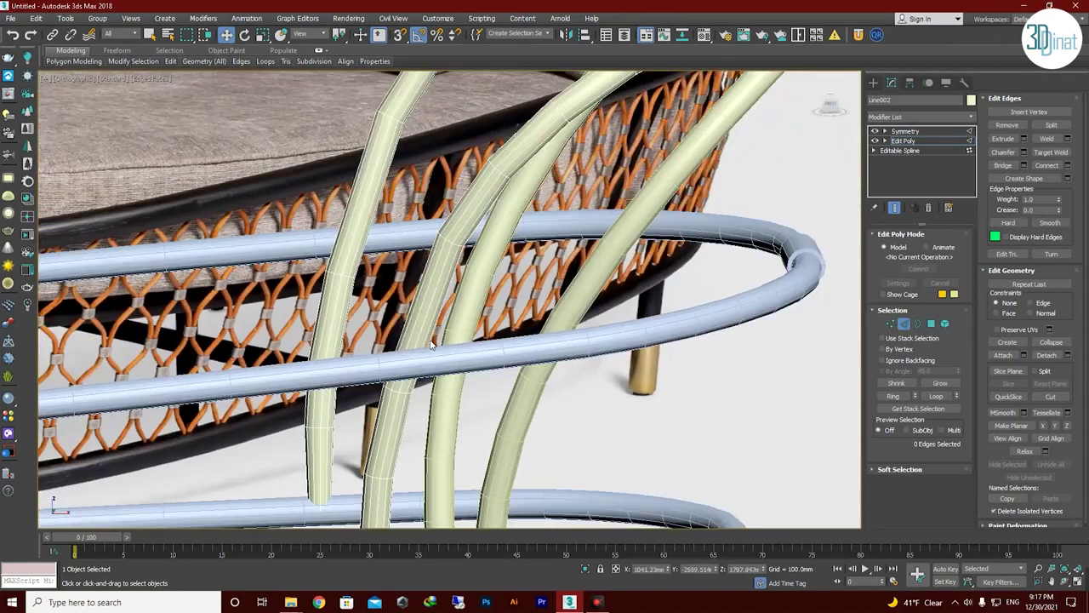
{"action": "key", "text": "shift+z"}
{"action": "key", "text": "shift+z"}
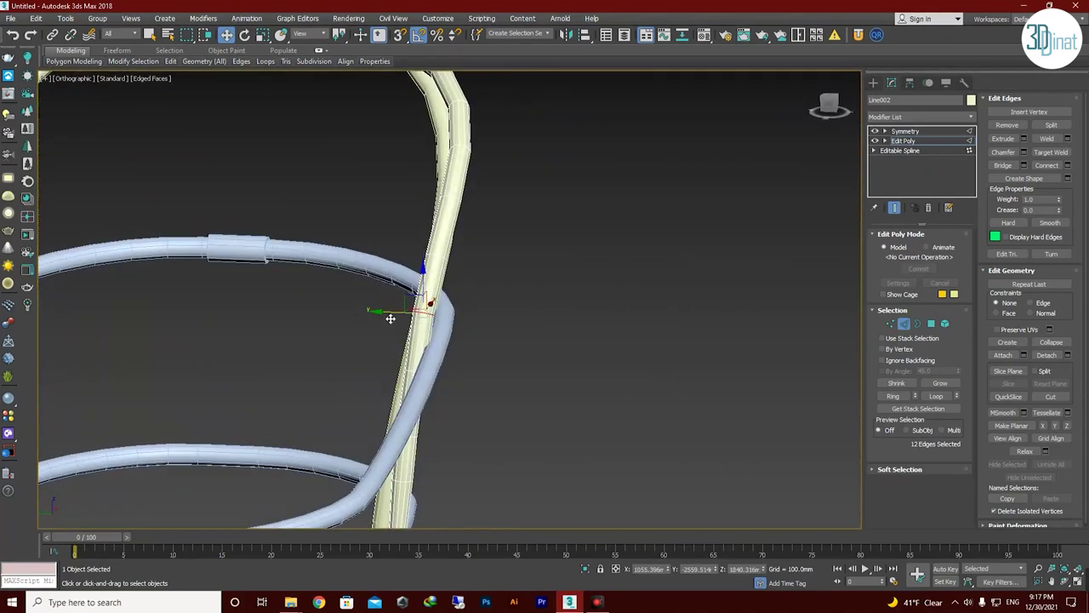
{"action": "key", "text": "shift+z"}
{"action": "key", "text": "shift+z"}
Add TurboSmooth to the Line002 arched tube.
{"action": "left_click", "coordinate": [906, 131]}
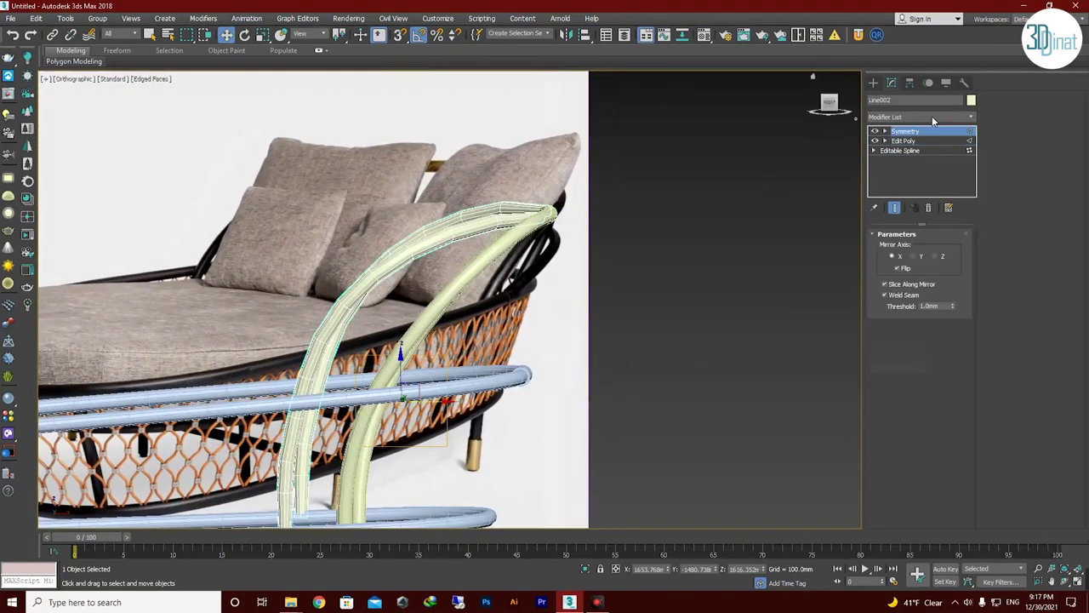
{"action": "left_click", "coordinate": [932, 116]}
{"action": "key", "text": "Escape"}
{"action": "key", "text": "shift+z"}
{"action": "key", "text": "shift+z"}
{"action": "key", "text": "shift+z"}
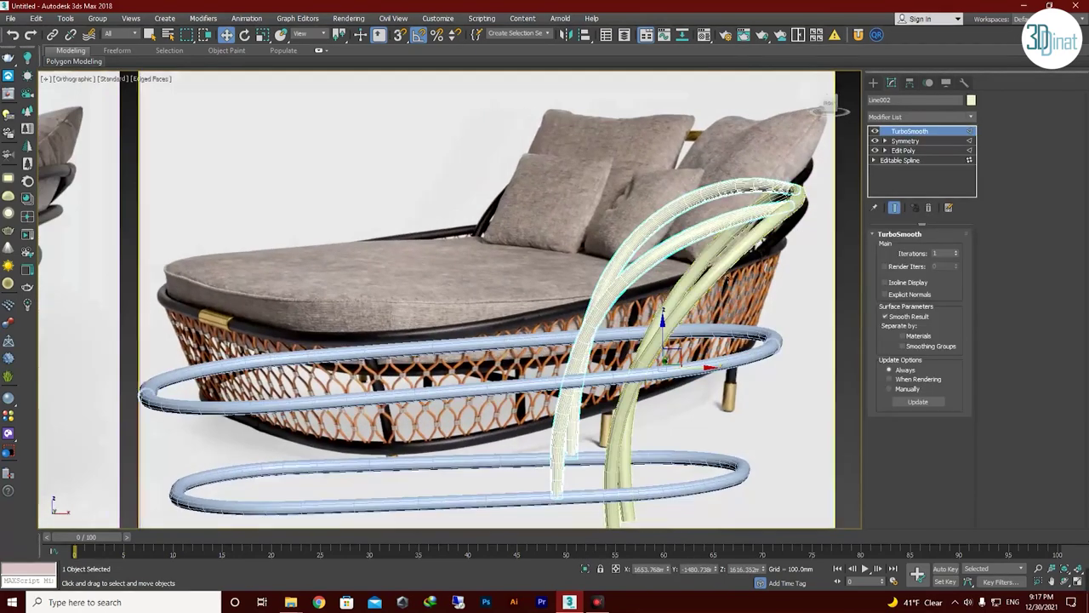
{"action": "key", "text": "shift+z"}
{"action": "key", "text": "shift+z"}
{"action": "key", "text": "shift+z"}
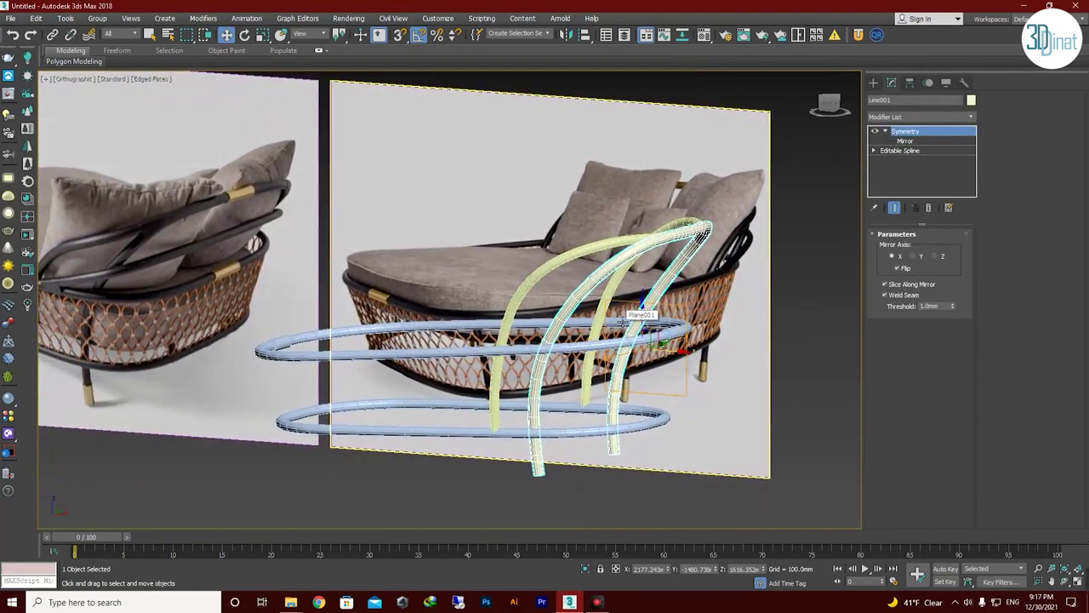
{"action": "key", "text": "shift+z"}
{"action": "key", "text": "shift+z"}
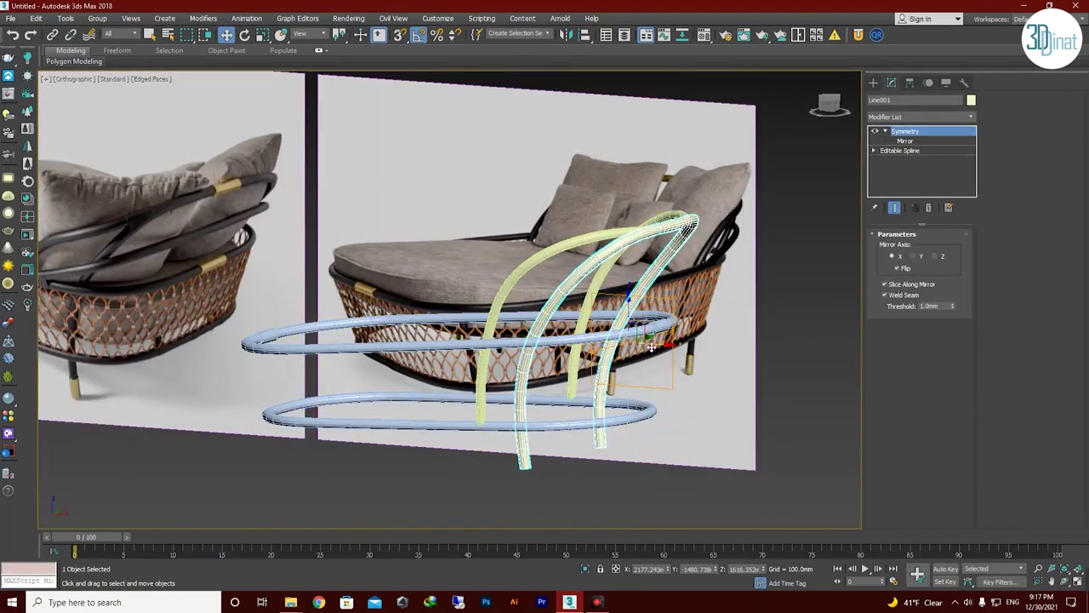
Shift-rotate Line001 to clone it as Line003, rotate the copy across the frame, and select its base spline.
{"action": "left_click_drag", "start_coordinate": [663, 330], "coordinate": [629, 334], "text": "shift"}
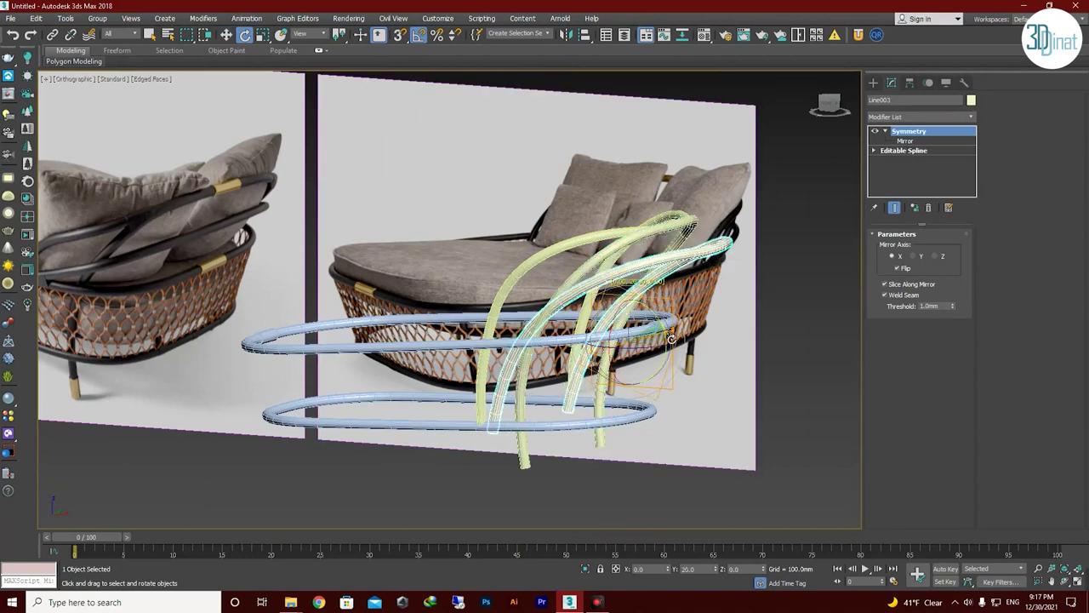
{"action": "left_click", "coordinate": [539, 348]}
{"action": "key", "text": "shift+z"}
{"action": "key", "text": "shift+z"}
{"action": "key", "text": "w"}
{"action": "left_click", "coordinate": [521, 247]}
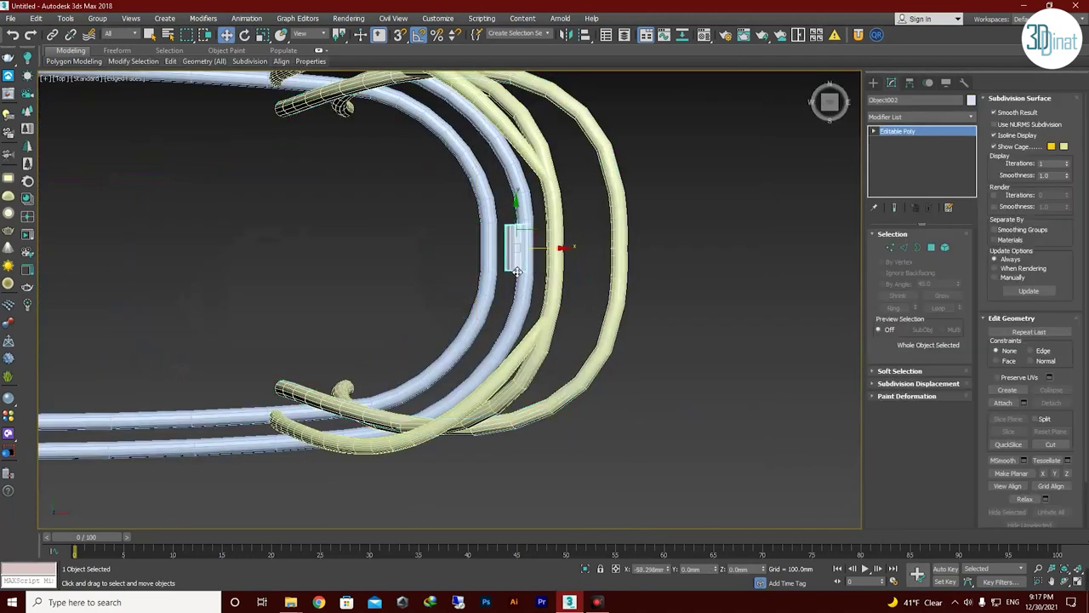
{"action": "left_click", "coordinate": [573, 262]}
{"action": "key", "text": "shift+z"}
{"action": "key", "text": "shift+z"}
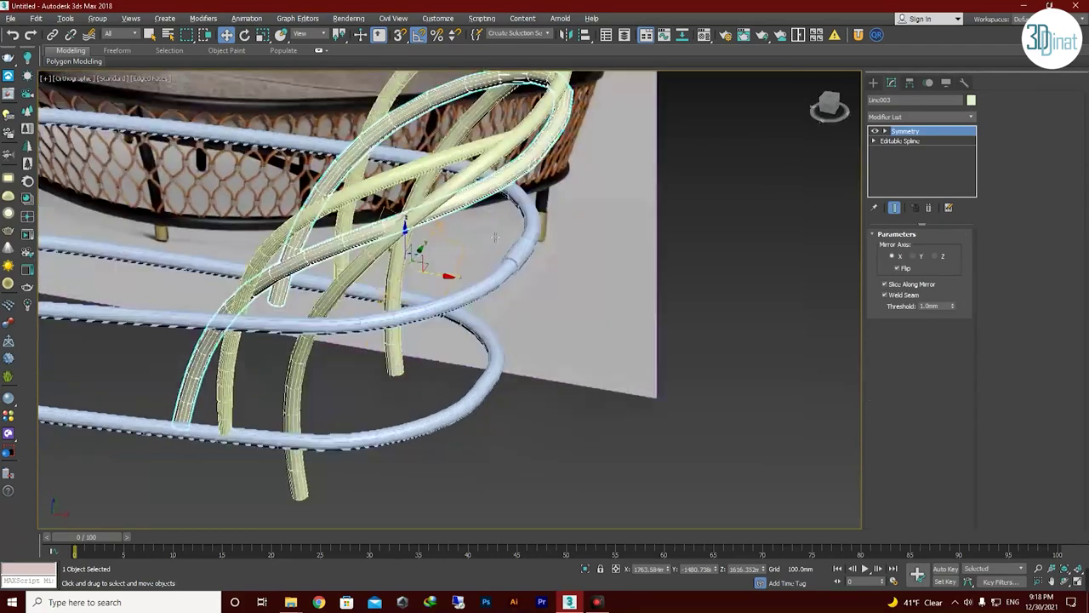
{"action": "key", "text": "shift+z"}
{"action": "key", "text": "e"}
{"action": "key", "text": "shift+z"}
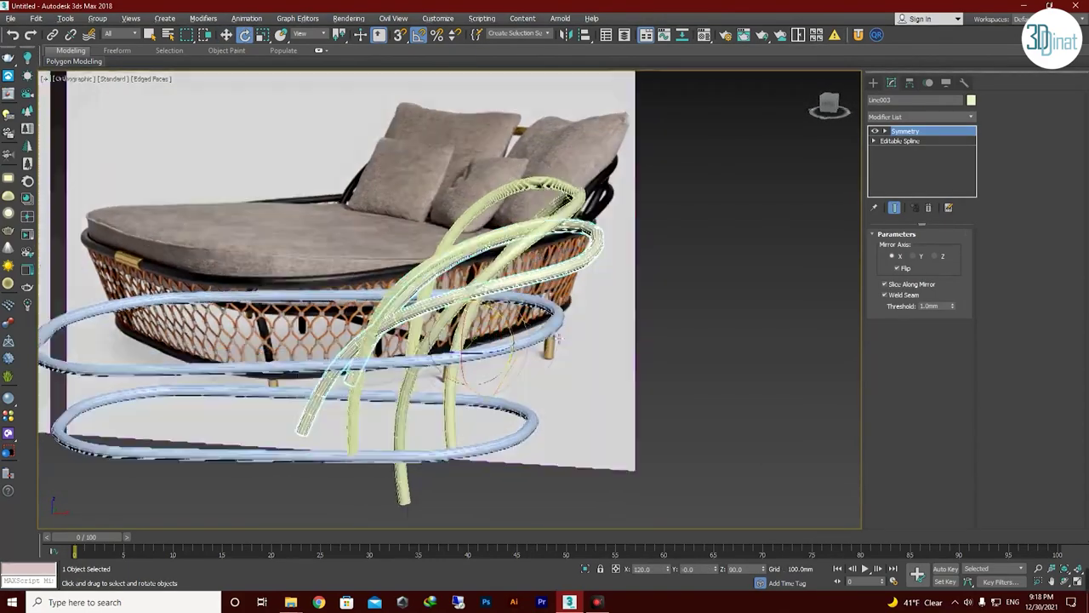
{"action": "key", "text": "shift+z"}
{"action": "left_click", "coordinate": [912, 141]}
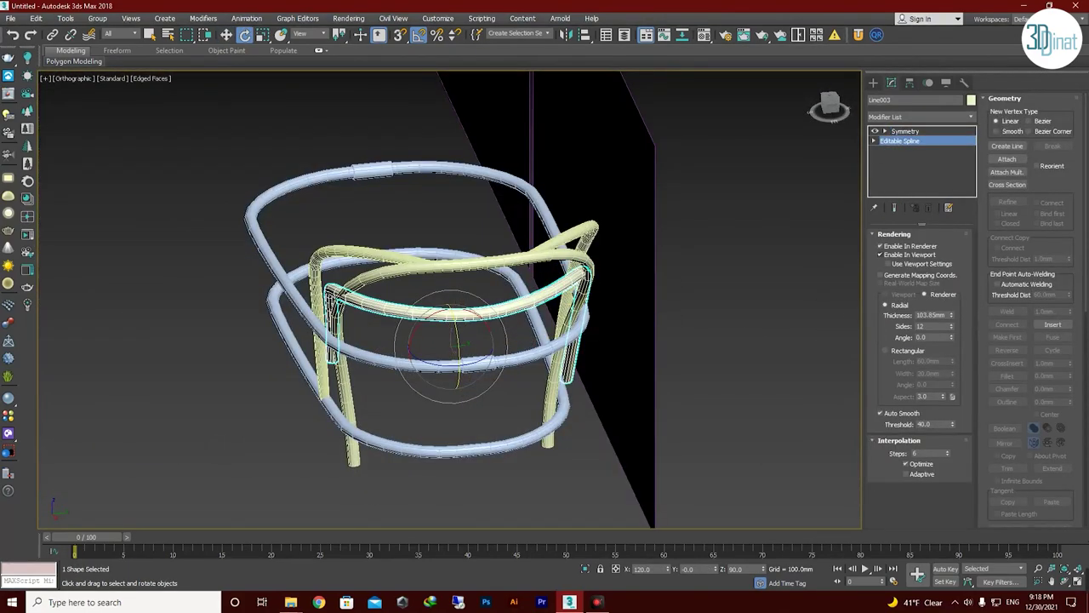
Pull a Line003 spline point down so its arch legs cross the upper oval ring.
{"action": "scroll", "coordinate": [1079, 346], "scroll_direction": "down", "scroll_amount": 5}
{"action": "scroll", "coordinate": [474, 304], "scroll_direction": "up", "scroll_amount": 5}
{"action": "key", "text": "w"}
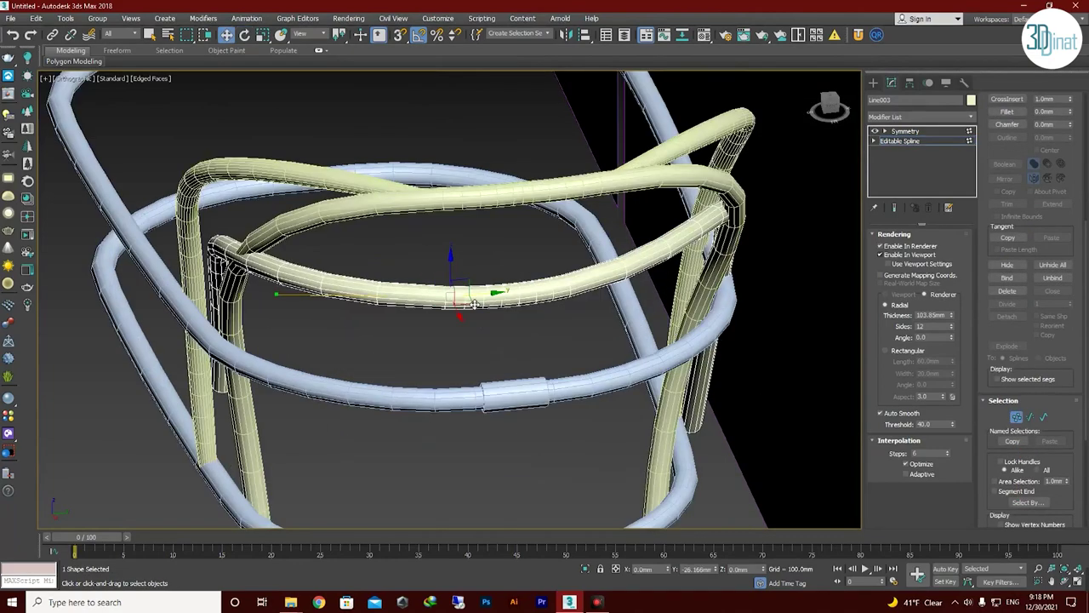
{"action": "key", "text": "shift+z"}
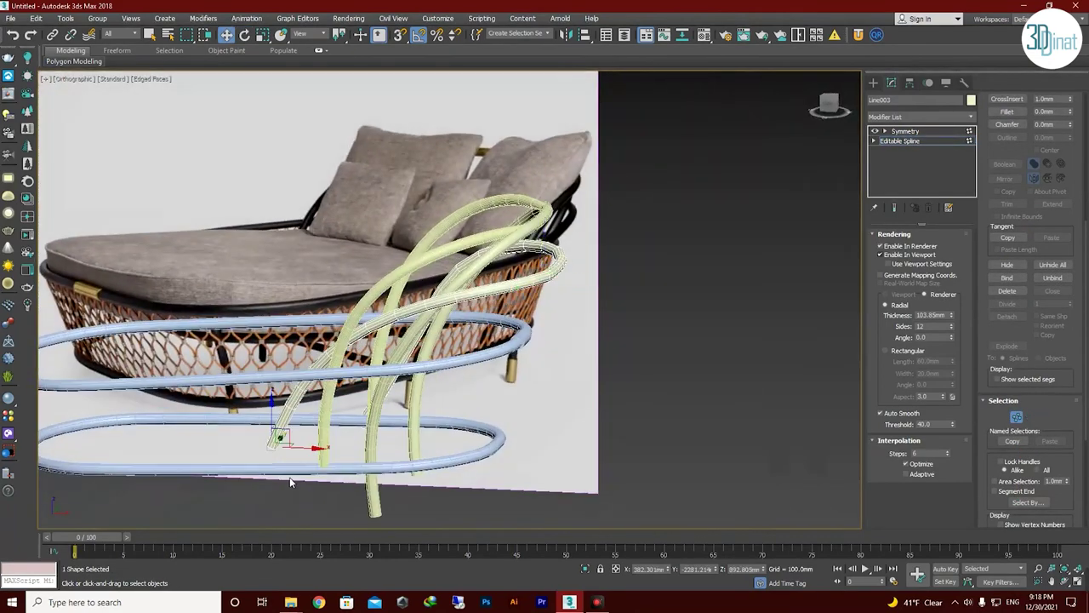
{"action": "scroll", "coordinate": [353, 383], "scroll_direction": "up", "scroll_amount": 4}
{"action": "left_click_drag", "start_coordinate": [353, 281], "coordinate": [351, 398]}
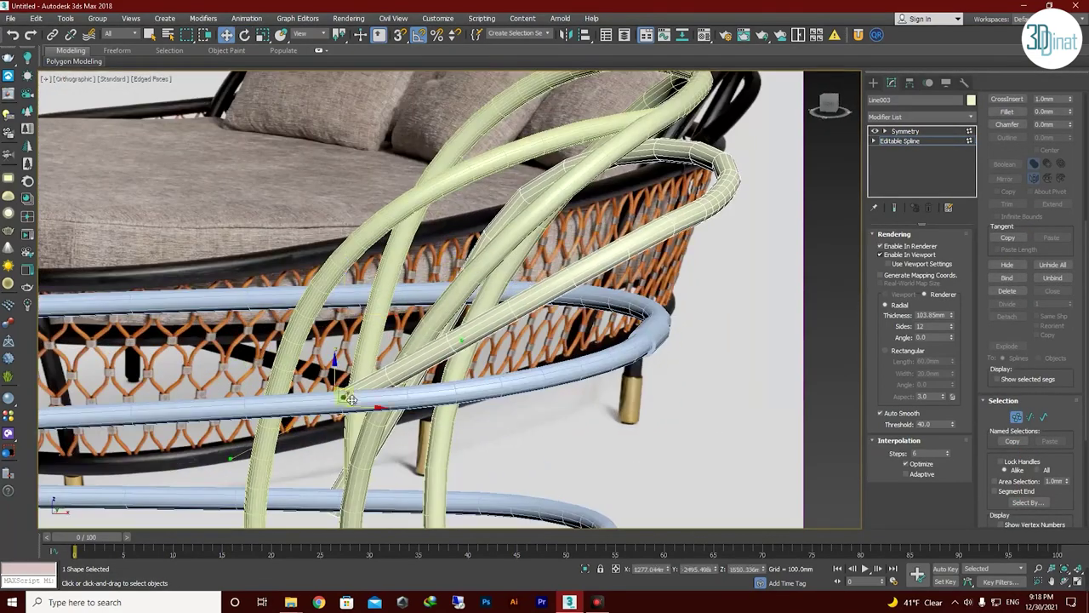
{"action": "middle_click_drag", "start_coordinate": [230, 468], "coordinate": [474, 394], "text": "alt"}
Review the tube crossings through saved views and return to the front view of Line002.
{"action": "key", "text": "shift+z"}
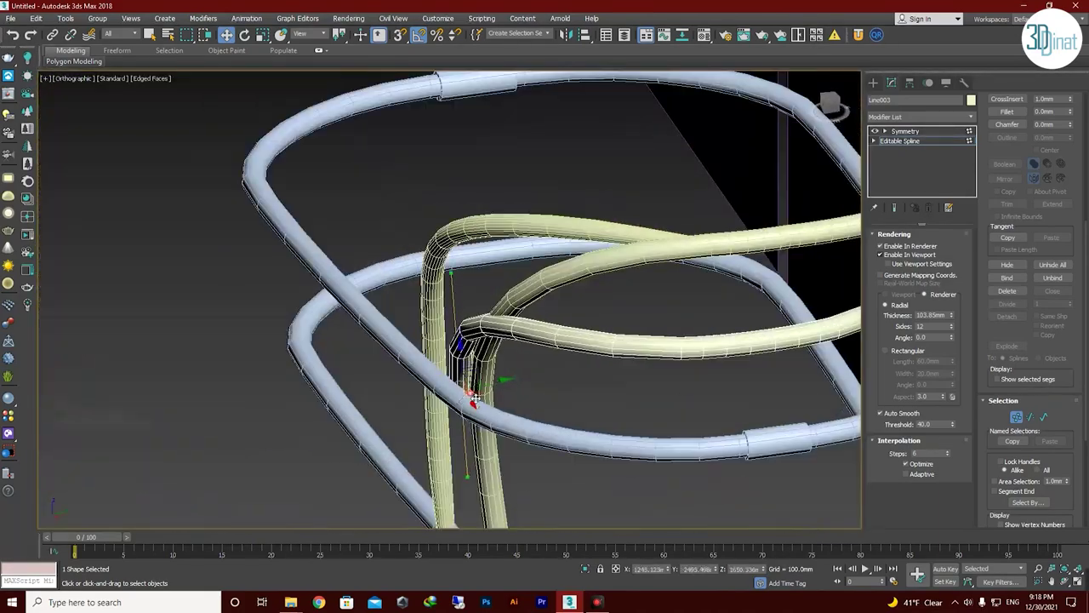
{"action": "key", "text": "shift+z"}
{"action": "middle_click_drag", "start_coordinate": [413, 365], "coordinate": [414, 409], "text": "alt"}
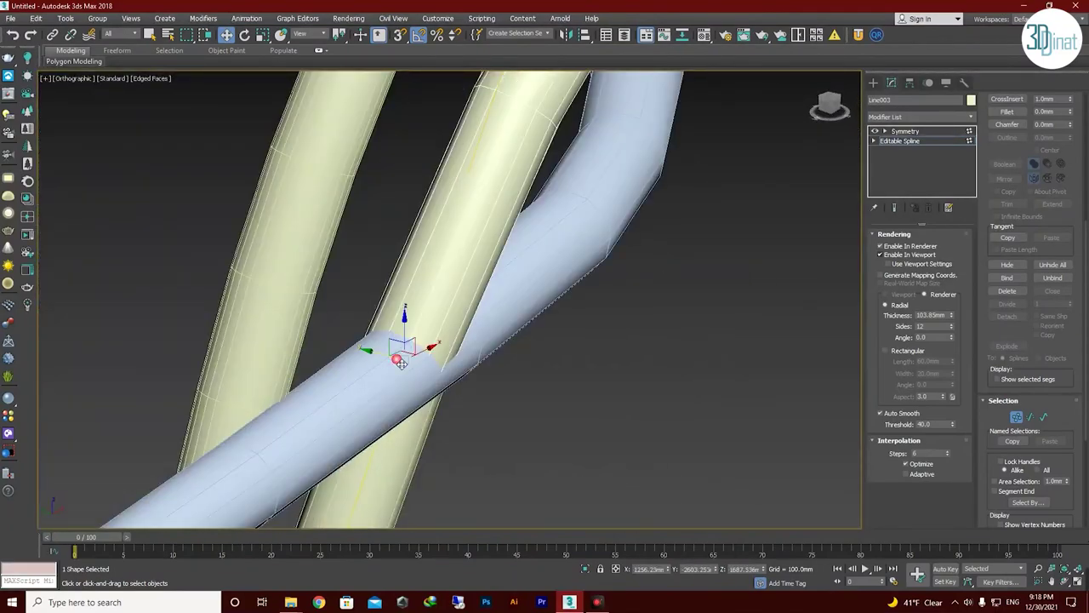
{"action": "key", "text": "shift+z"}
{"action": "key", "text": "shift+z"}
{"action": "key", "text": "shift+z"}
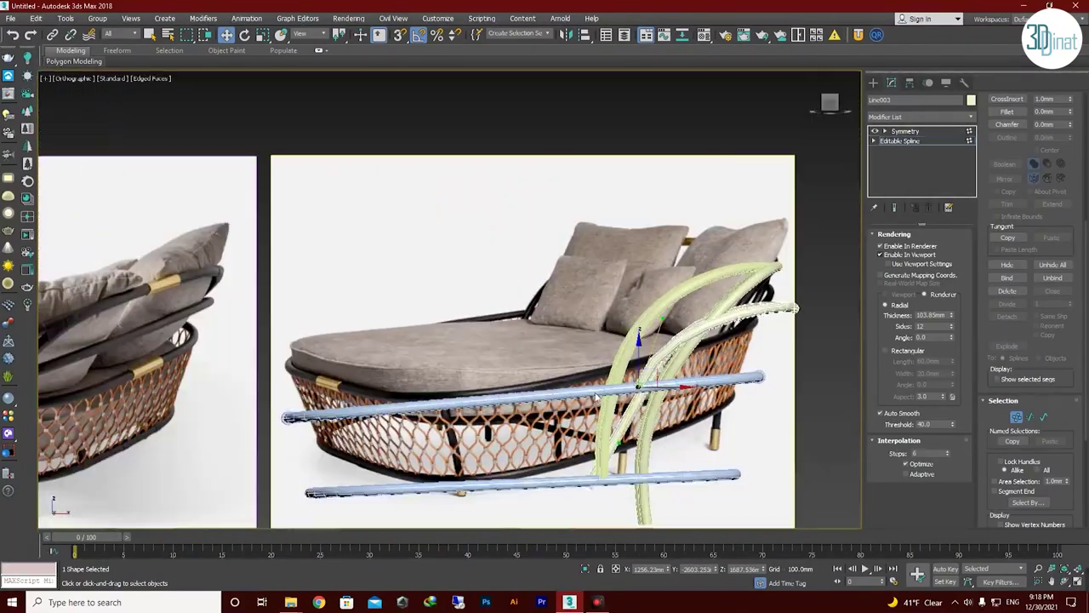
{"action": "key", "text": "shift+z"}
{"action": "key", "text": "shift+z"}
{"action": "key", "text": "shift+z"}
{"action": "key", "text": "shift+z"}
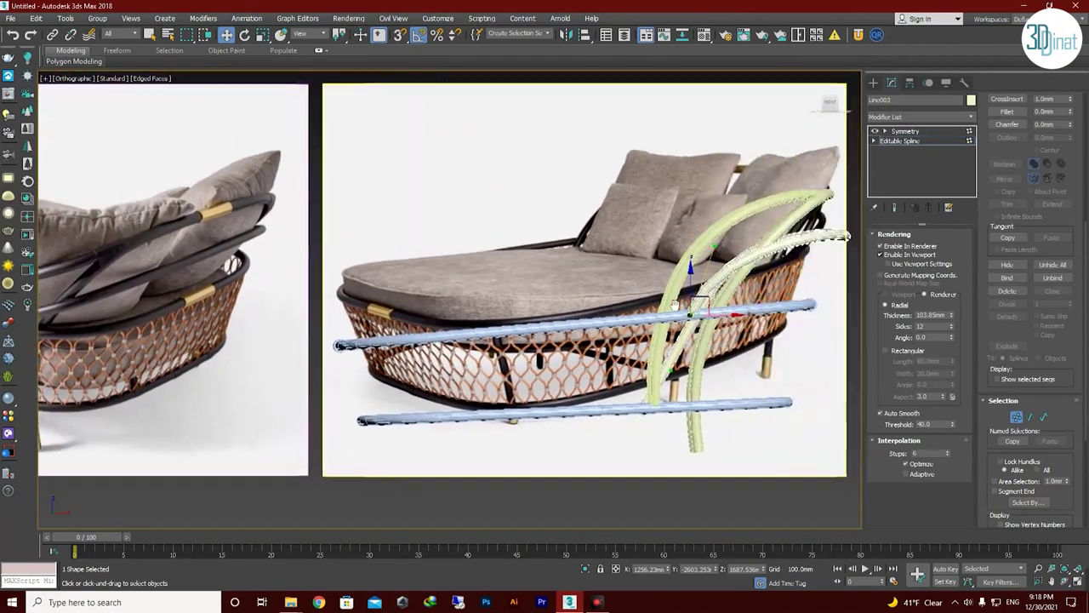
{"action": "key", "text": "shift+z"}
{"action": "key", "text": "shift+z"}
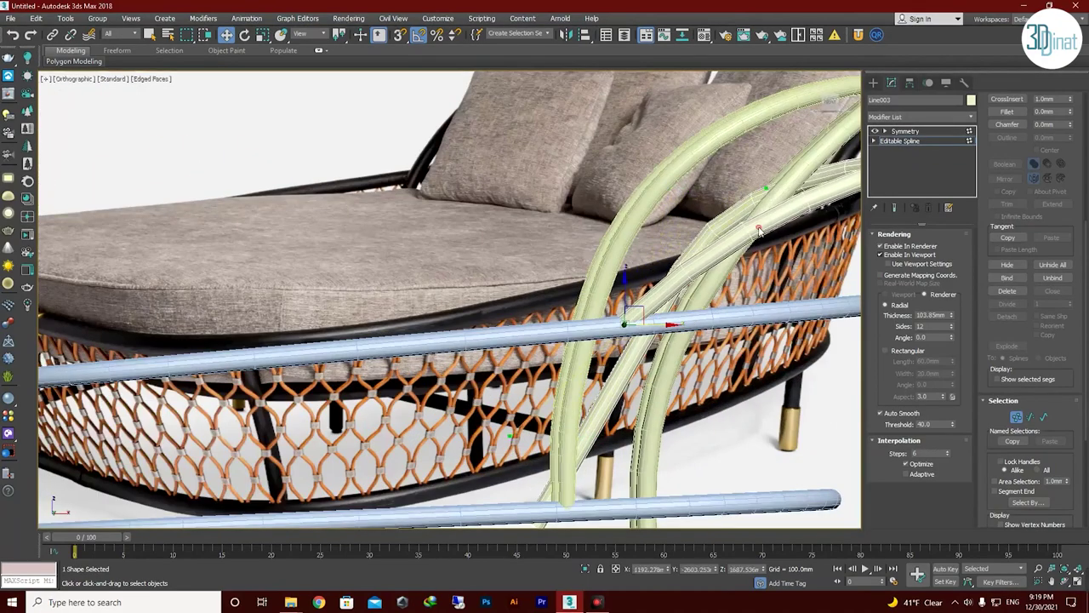
{"action": "key", "text": "shift+z"}
{"action": "key", "text": "shift+z"}
{"action": "key", "text": "shift+z"}
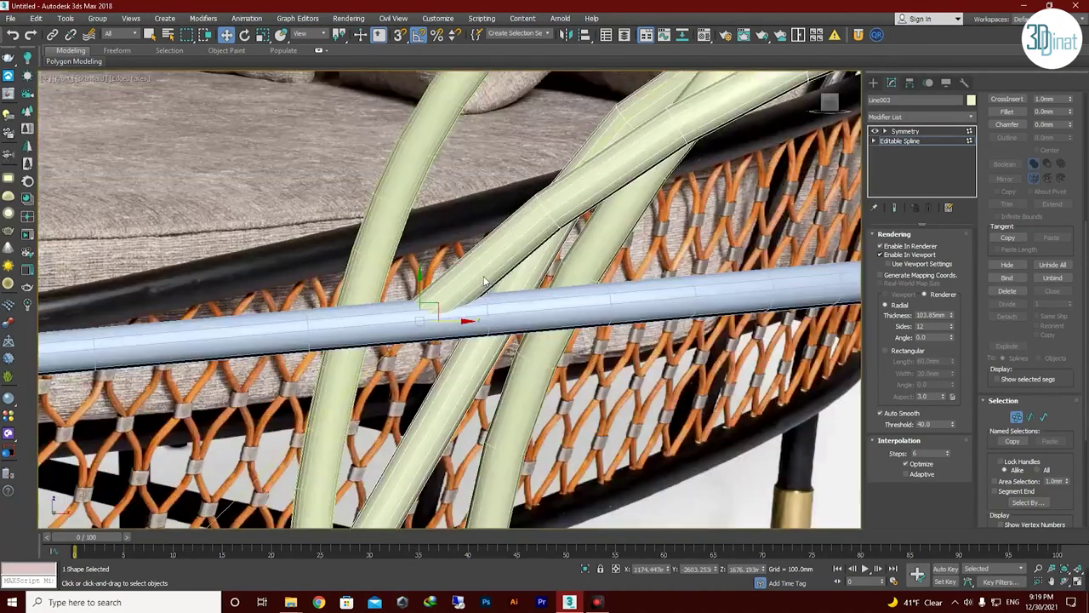
{"action": "key", "text": "shift+z"}
{"action": "key", "text": "shift+z"}
{"action": "key", "text": "ctrl+z"}
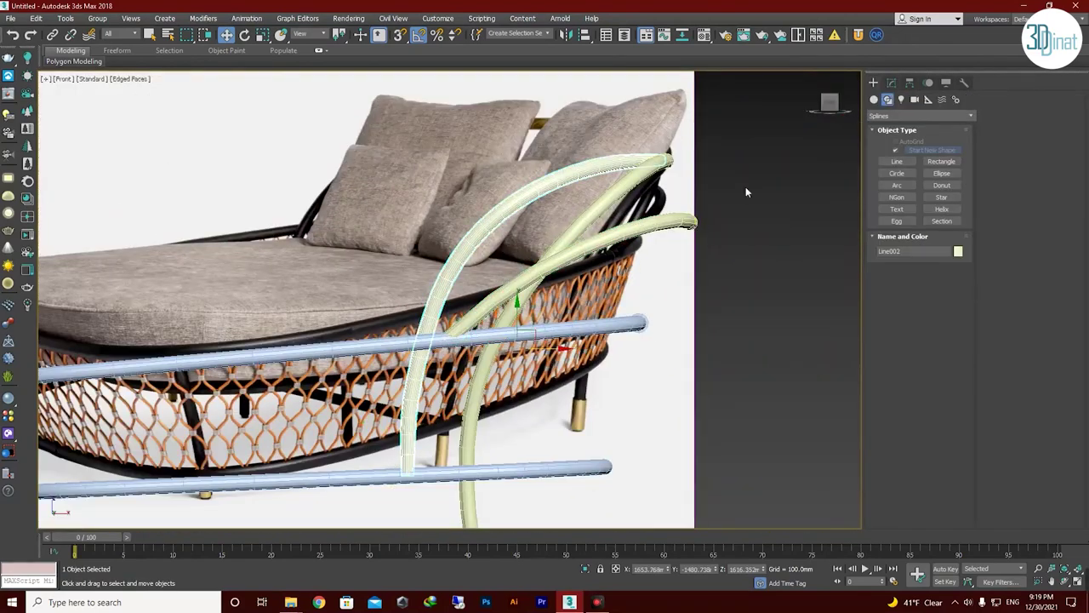
Hide TurboSmooth on Line002 and move the arch's lower vertex onto the bottom ring.
{"action": "key", "text": "ctrl+z"}
{"action": "key", "text": "Return"}
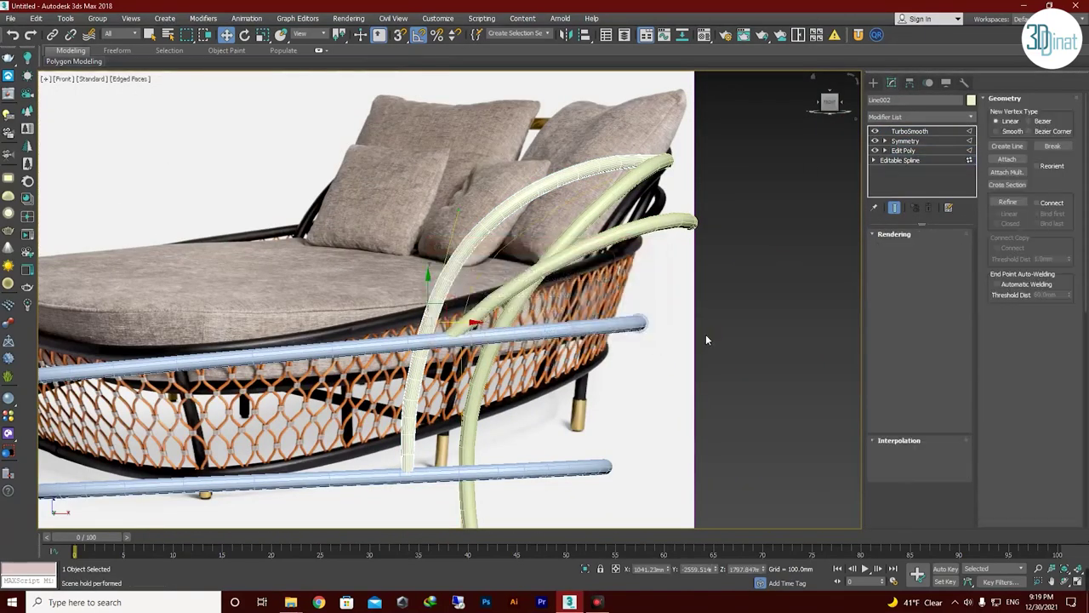
{"action": "scroll", "coordinate": [1086, 311], "scroll_direction": "down", "scroll_amount": 5}
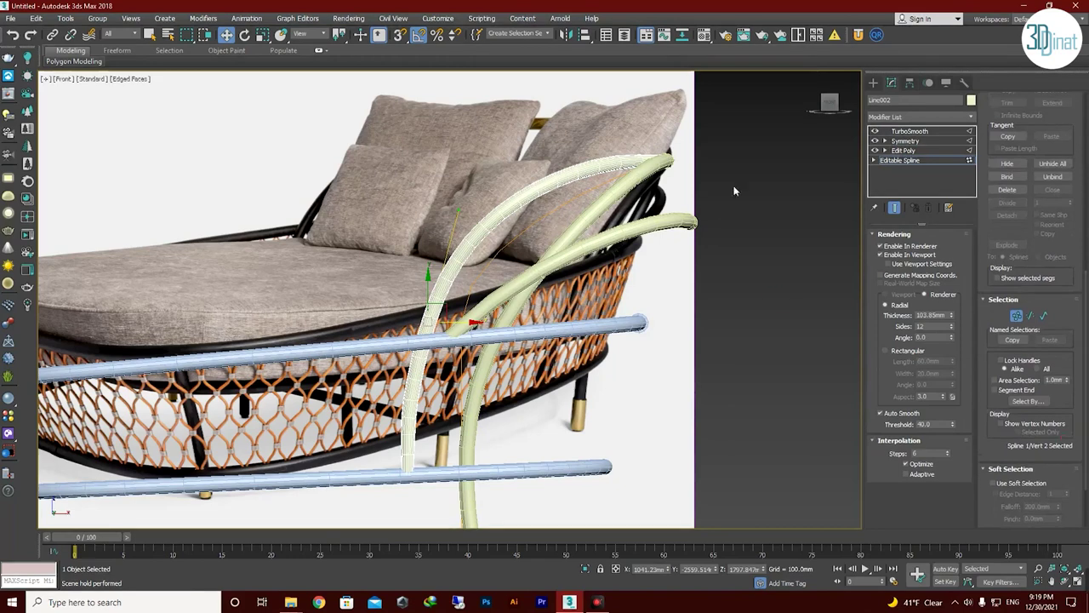
{"action": "left_click", "coordinate": [875, 131]}
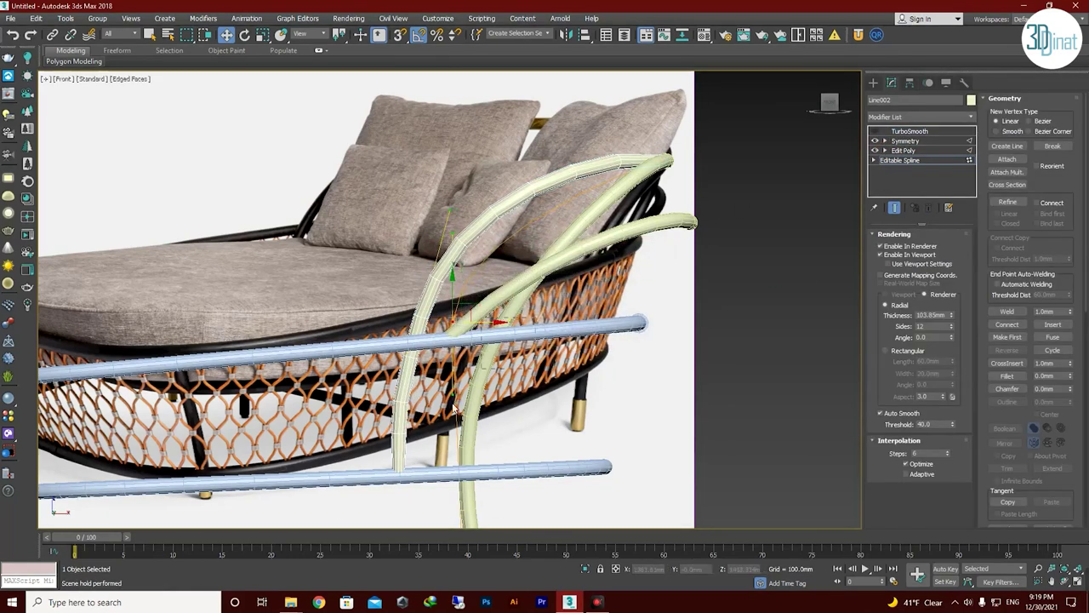
{"action": "left_click_drag", "start_coordinate": [491, 326], "coordinate": [496, 370]}
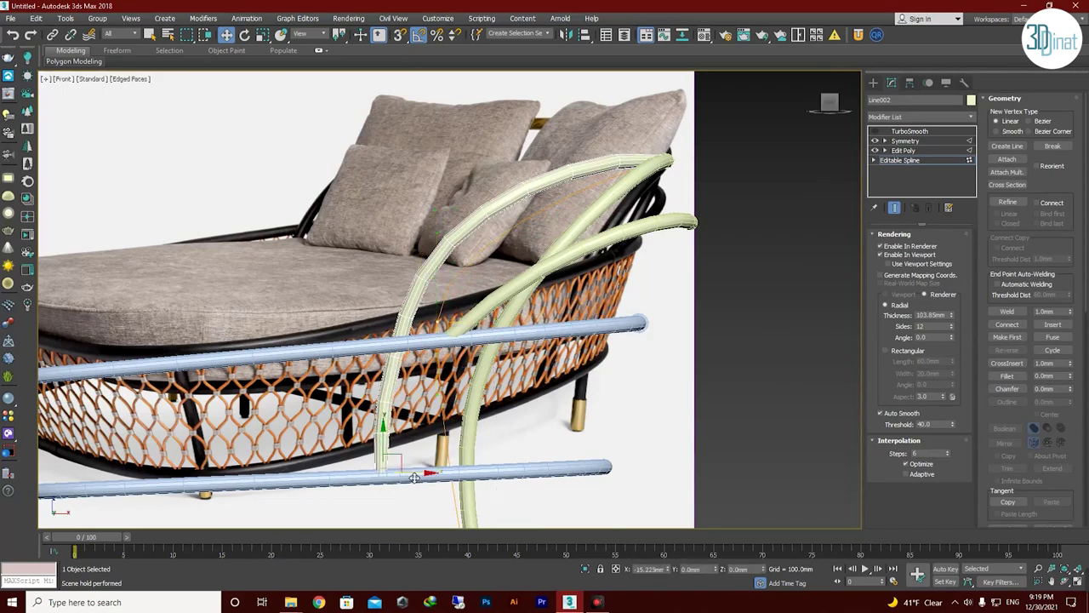
{"action": "middle_click_drag", "start_coordinate": [428, 440], "coordinate": [497, 319], "text": "alt"}
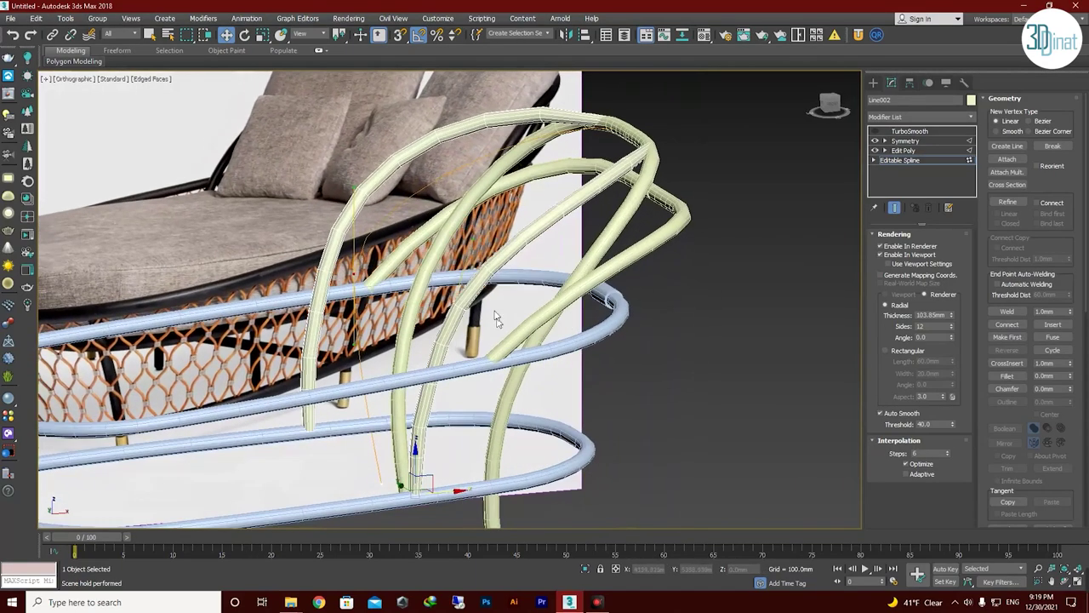
{"action": "scroll", "coordinate": [475, 256], "scroll_direction": "up", "scroll_amount": 3}
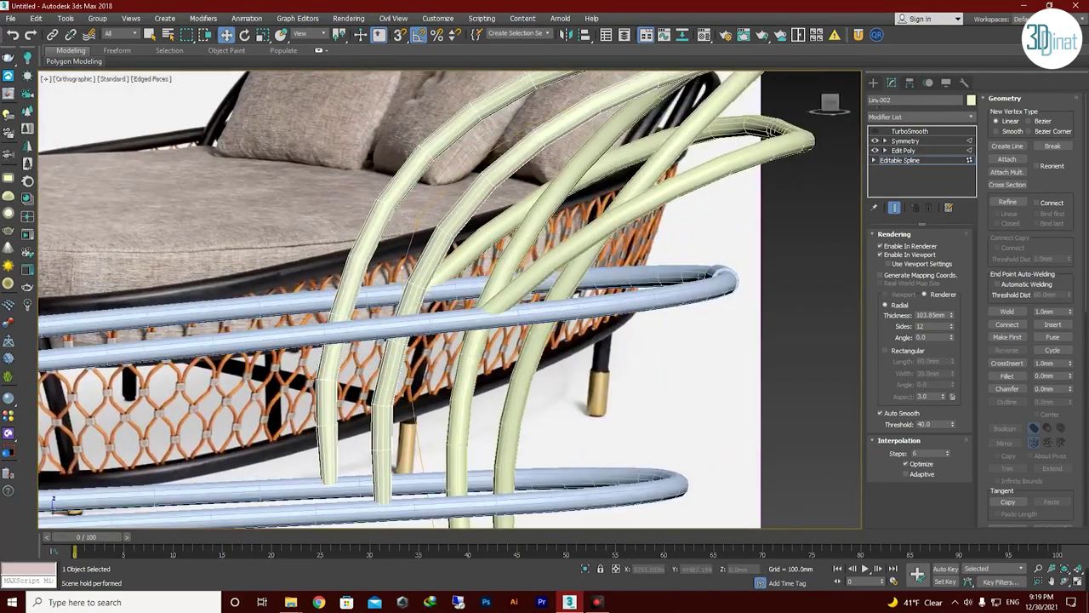
{"action": "left_click", "coordinate": [873, 85]}
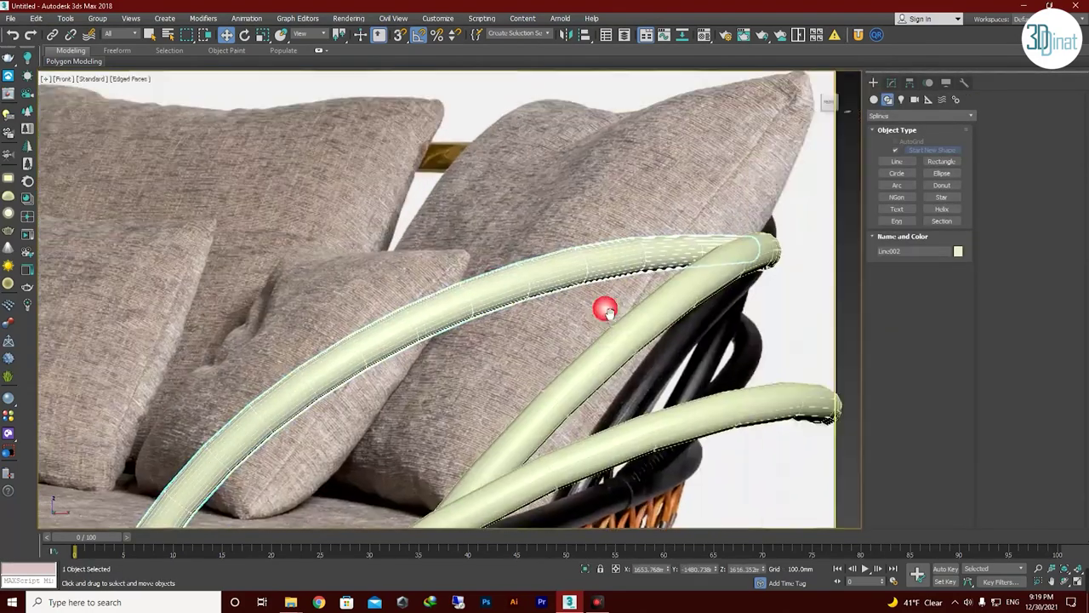
In Editable Spline vertex mode, move the top vertex in the Front view to reshape the arch tip.
{"action": "left_click", "coordinate": [899, 159]}
{"action": "left_click", "coordinate": [593, 335]}
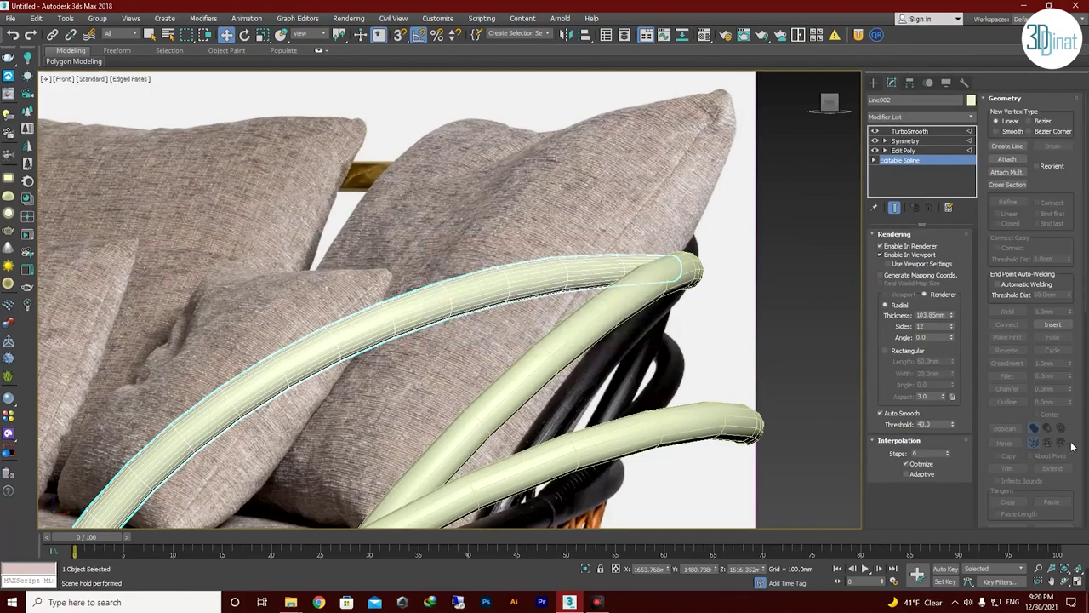
{"action": "scroll", "coordinate": [1047, 383], "scroll_direction": "down", "scroll_amount": 5}
{"action": "left_click", "coordinate": [1013, 299]}
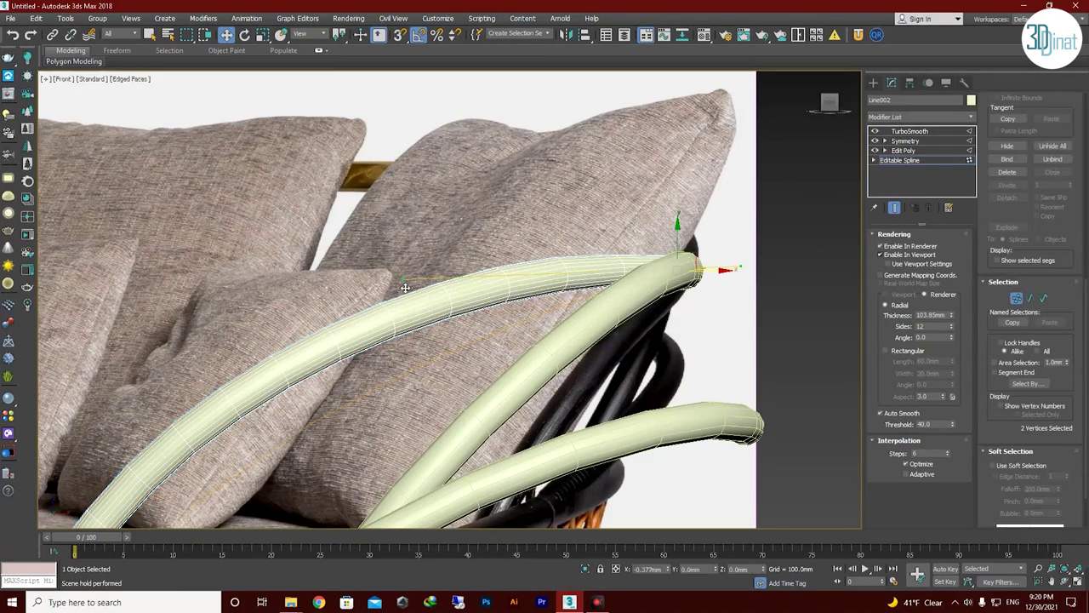
{"action": "middle_click_drag", "start_coordinate": [741, 275], "coordinate": [508, 367], "text": "alt"}
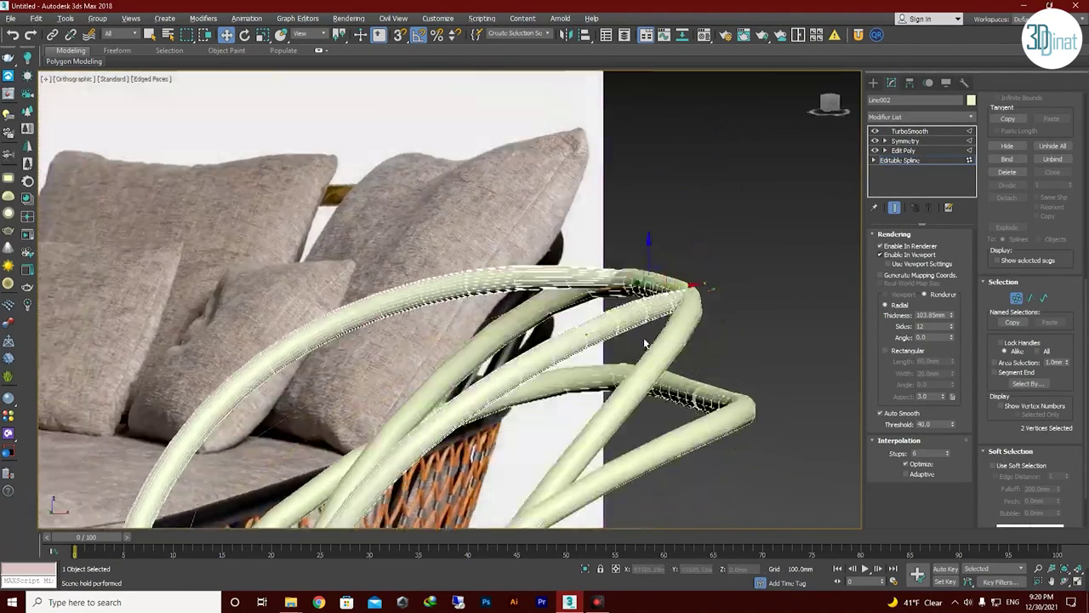
{"action": "key", "text": "b"}
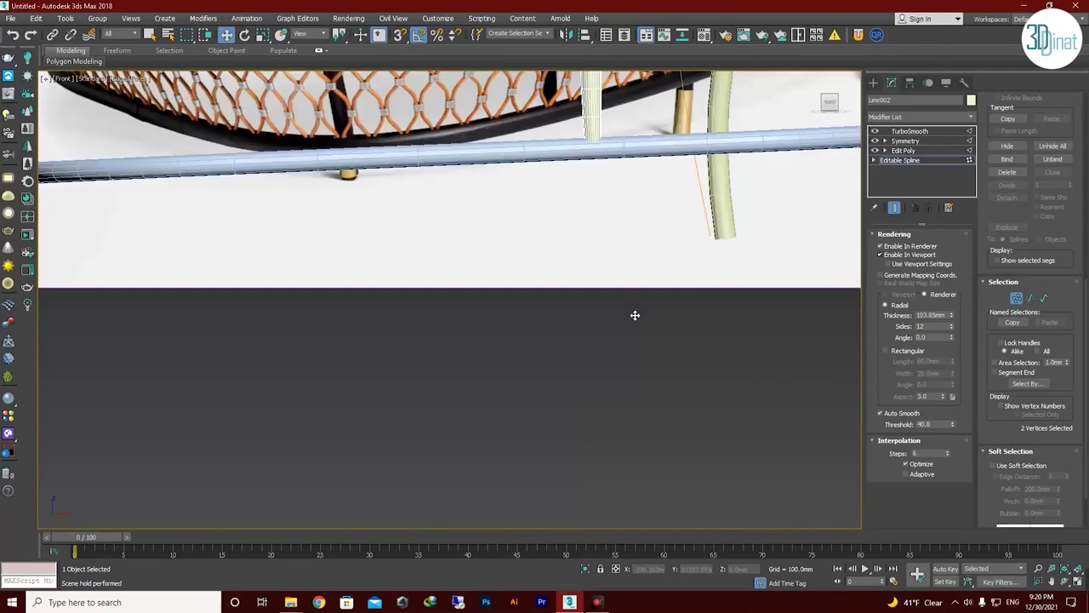
{"action": "key", "text": "f"}
{"action": "left_click_drag", "start_coordinate": [601, 250], "coordinate": [610, 258]}
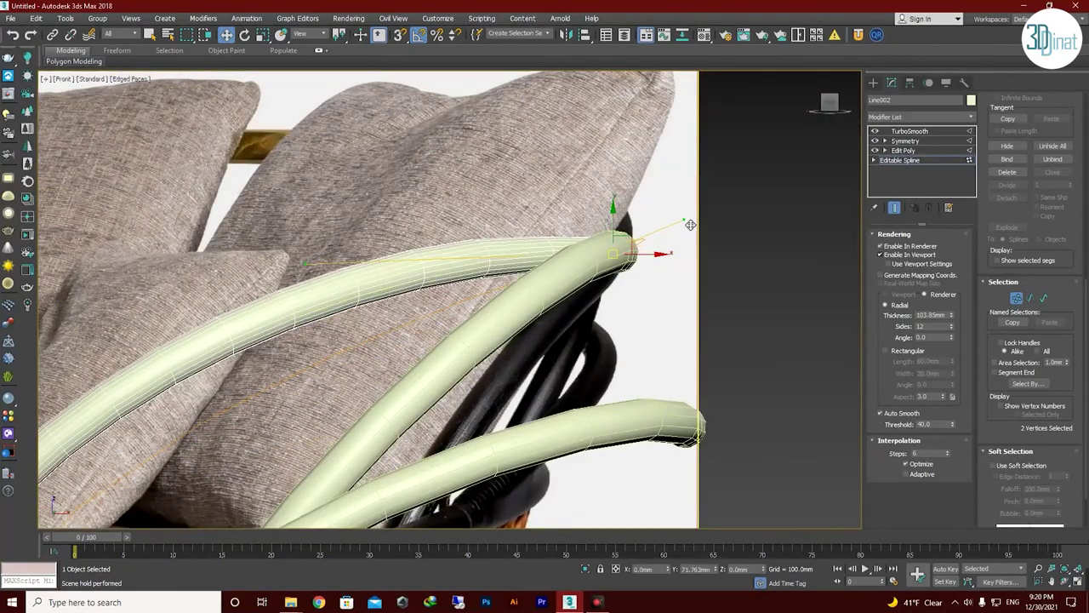
{"action": "mouse_move", "coordinate": [301, 269]}
{"action": "middle_mouse_down", "text": "alt"}
{"action": "mouse_move", "coordinate": [496, 388]}
{"action": "mouse_move", "coordinate": [561, 400]}
{"action": "middle_mouse_up", "text": "alt"}
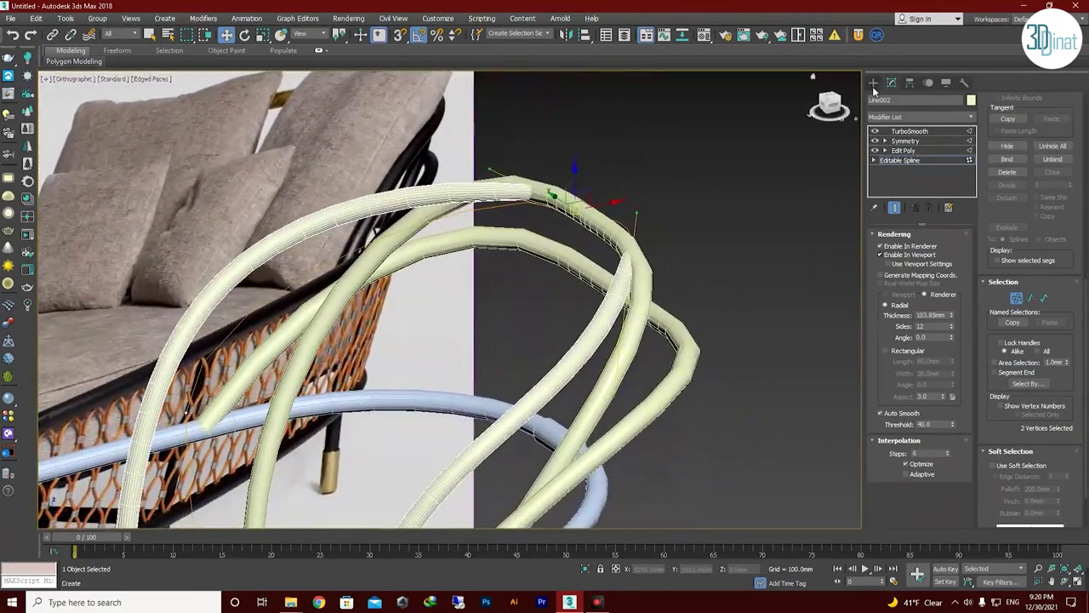
{"action": "left_click", "coordinate": [634, 281]}
{"action": "left_click", "coordinate": [914, 117]}
Select the mirrored Line003 tube and edit it at Vertex level with Show End Result on.
{"action": "left_click", "coordinate": [754, 268]}
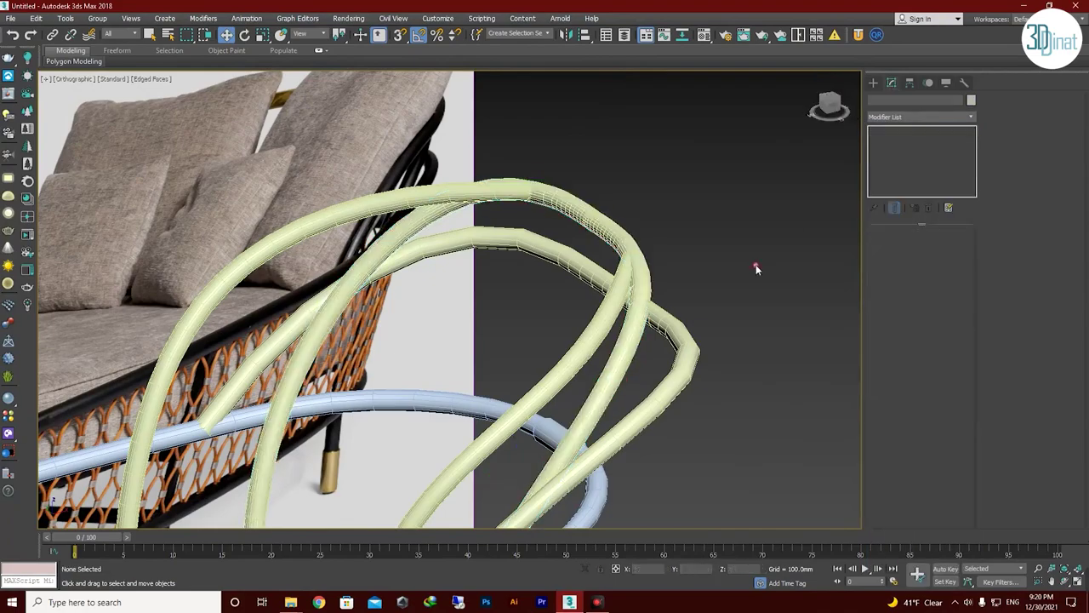
{"action": "mouse_move", "coordinate": [754, 267]}
{"action": "middle_mouse_down", "text": "alt"}
{"action": "mouse_move", "coordinate": [630, 289]}
{"action": "mouse_move", "coordinate": [843, 247]}
{"action": "middle_mouse_up", "text": "alt"}
{"action": "left_click", "coordinate": [629, 289]}
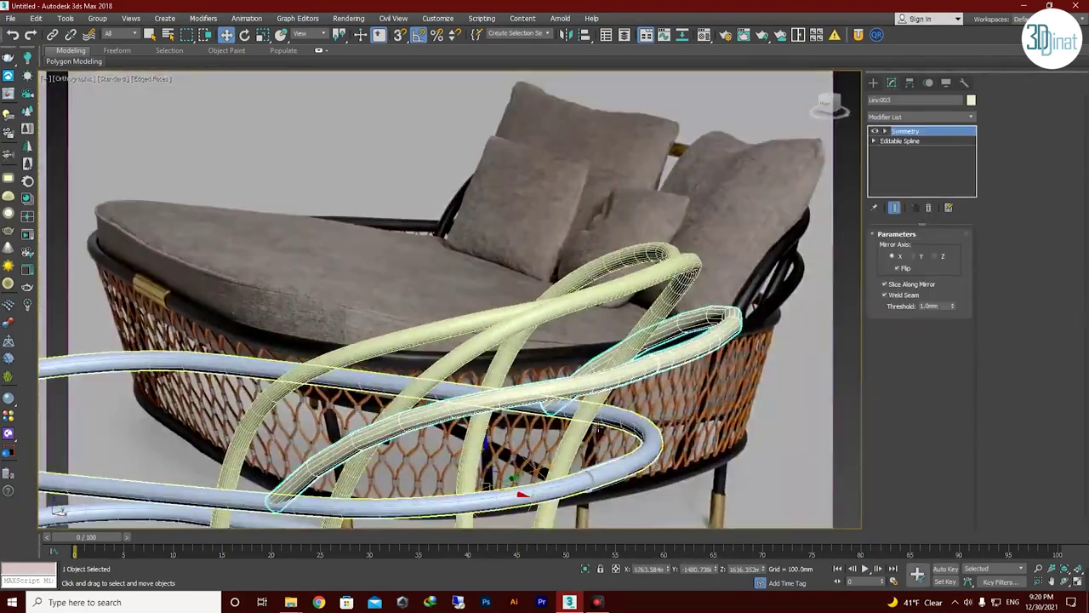
{"action": "left_click", "coordinate": [915, 300]}
{"action": "middle_click_drag", "start_coordinate": [545, 323], "coordinate": [644, 304], "text": "alt"}
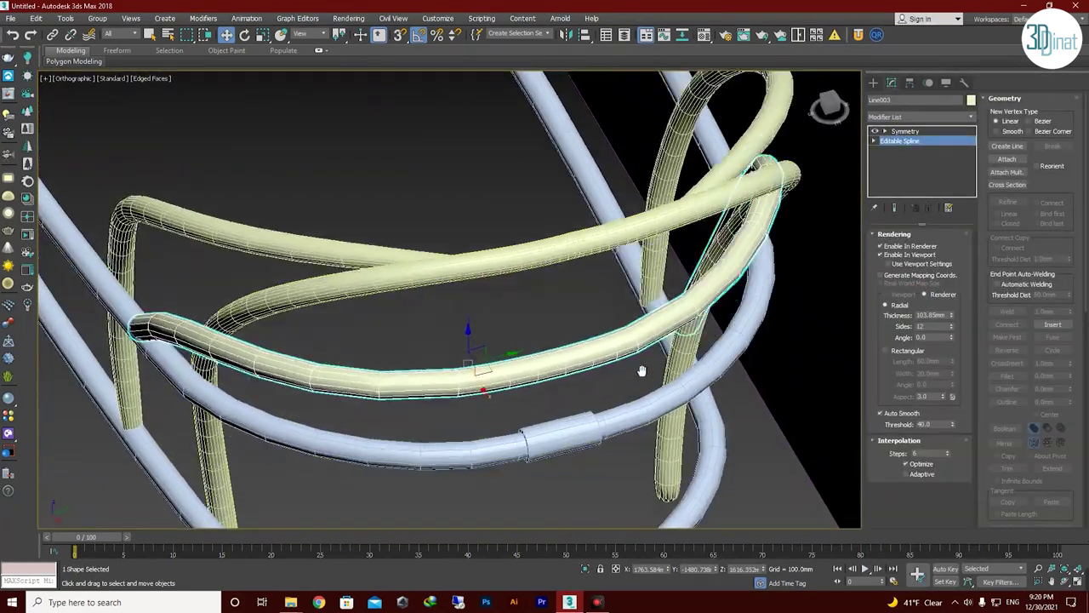
{"action": "left_click", "coordinate": [895, 208]}
{"action": "mouse_move", "coordinate": [545, 324]}
{"action": "middle_mouse_down", "text": "alt"}
{"action": "mouse_move", "coordinate": [536, 287]}
{"action": "mouse_move", "coordinate": [449, 254]}
{"action": "middle_mouse_up", "text": "alt"}
{"action": "key", "text": "1"}
Bend Line003's lower loop by pulling a vertex handle up and moving a middle vertex down.
{"action": "left_click", "coordinate": [536, 286]}
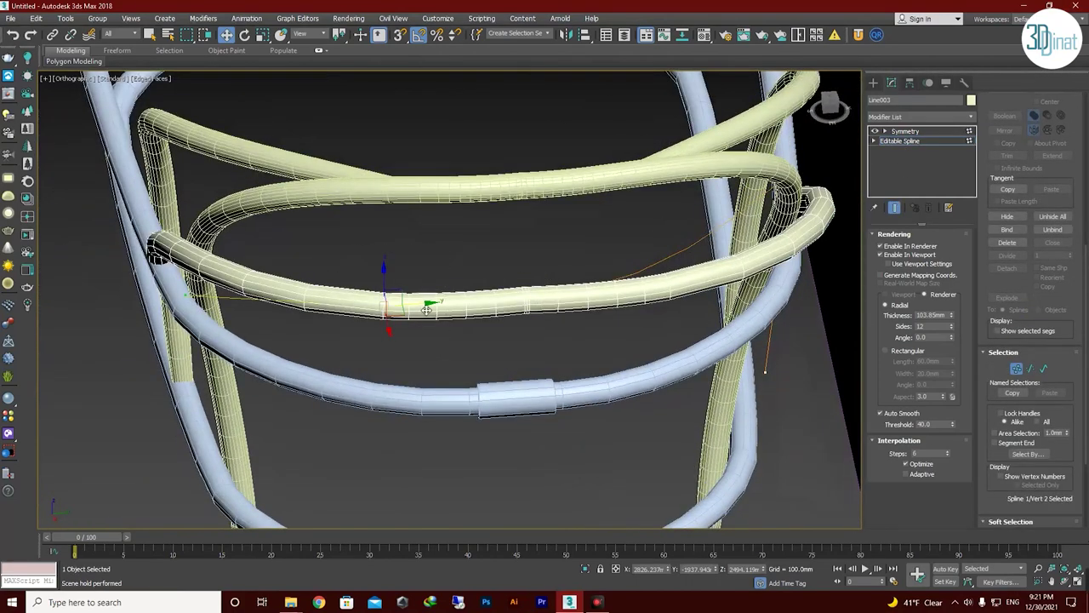
{"action": "left_click_drag", "start_coordinate": [189, 296], "coordinate": [227, 176]}
{"action": "key", "text": "F3"}
{"action": "left_click", "coordinate": [562, 288]}
{"action": "scroll", "coordinate": [333, 316], "scroll_direction": "up", "scroll_amount": 3}
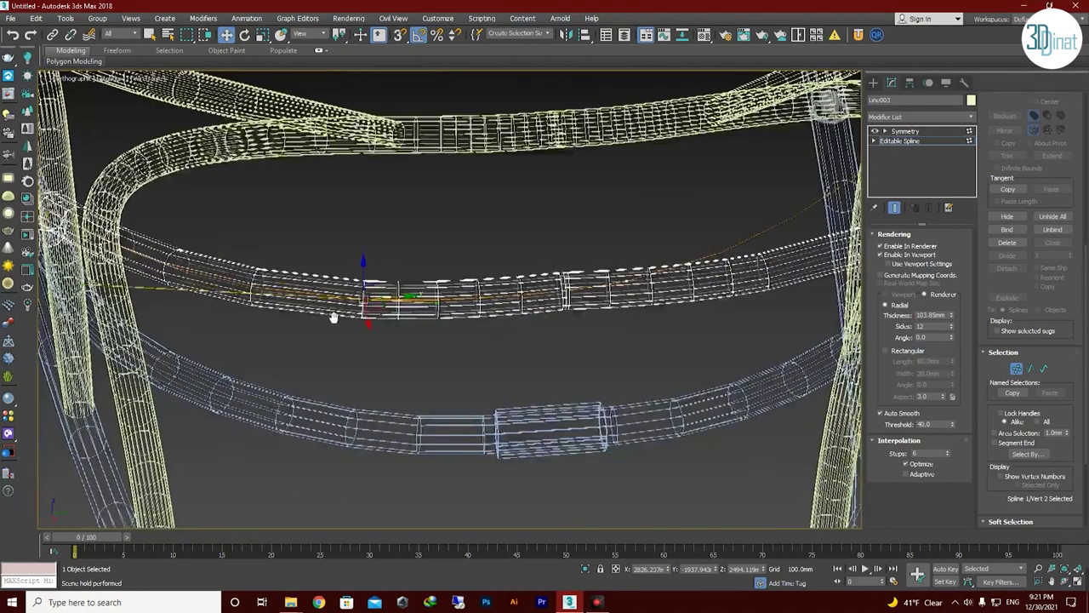
{"action": "scroll", "coordinate": [383, 289], "scroll_direction": "up", "scroll_amount": 2}
{"action": "left_click", "coordinate": [616, 316]}
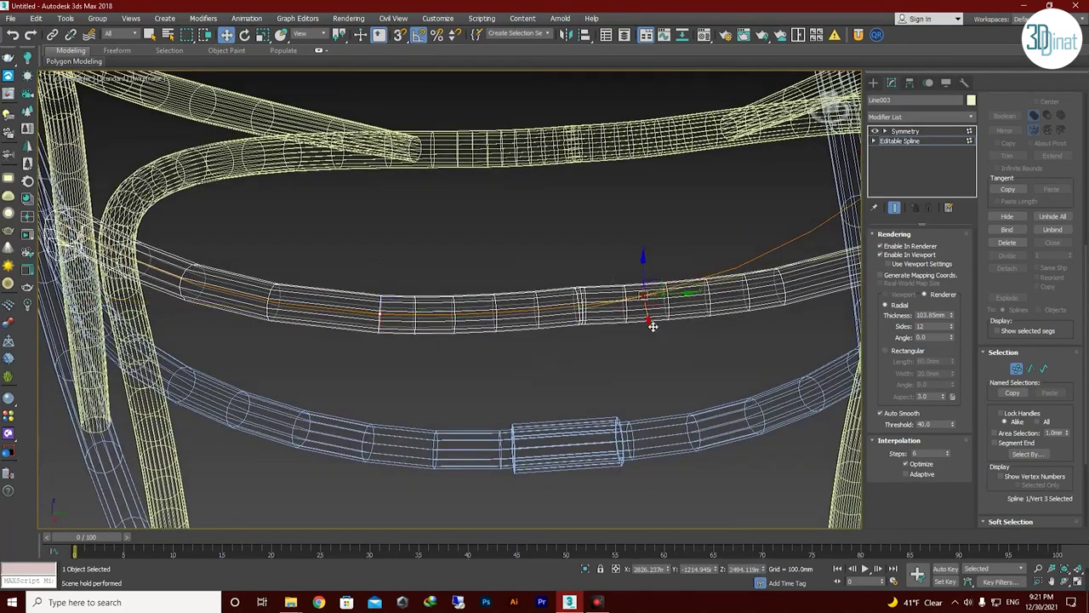
{"action": "left_click_drag", "start_coordinate": [652, 326], "coordinate": [649, 343]}
{"action": "key", "text": "F3"}
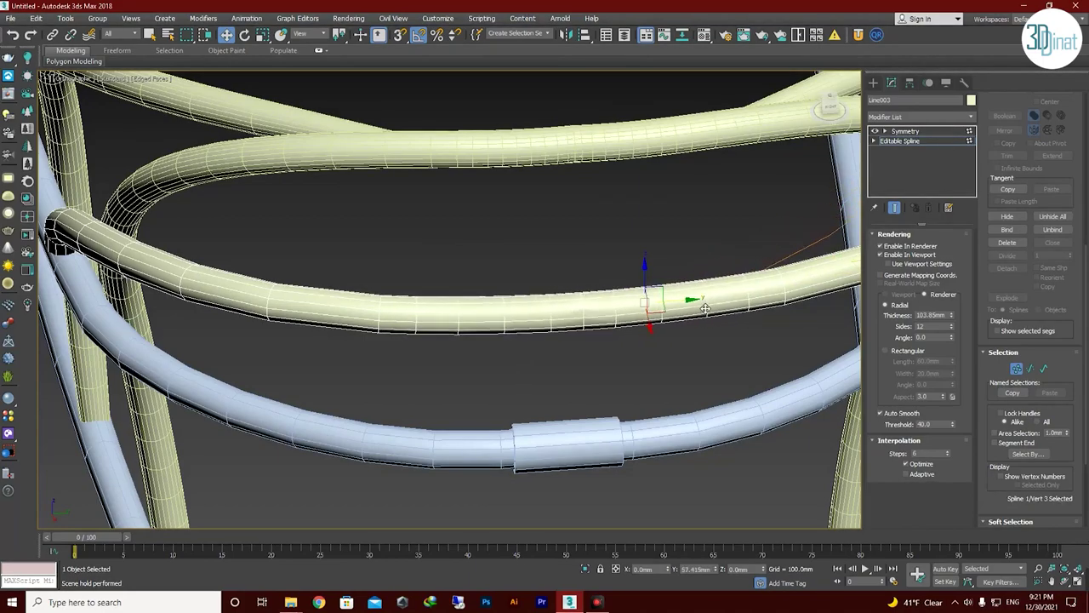
Check the arch against the oval rings from the Top view and pick a front-curve vertex.
{"action": "middle_click_drag", "start_coordinate": [623, 318], "coordinate": [620, 304], "text": "alt"}
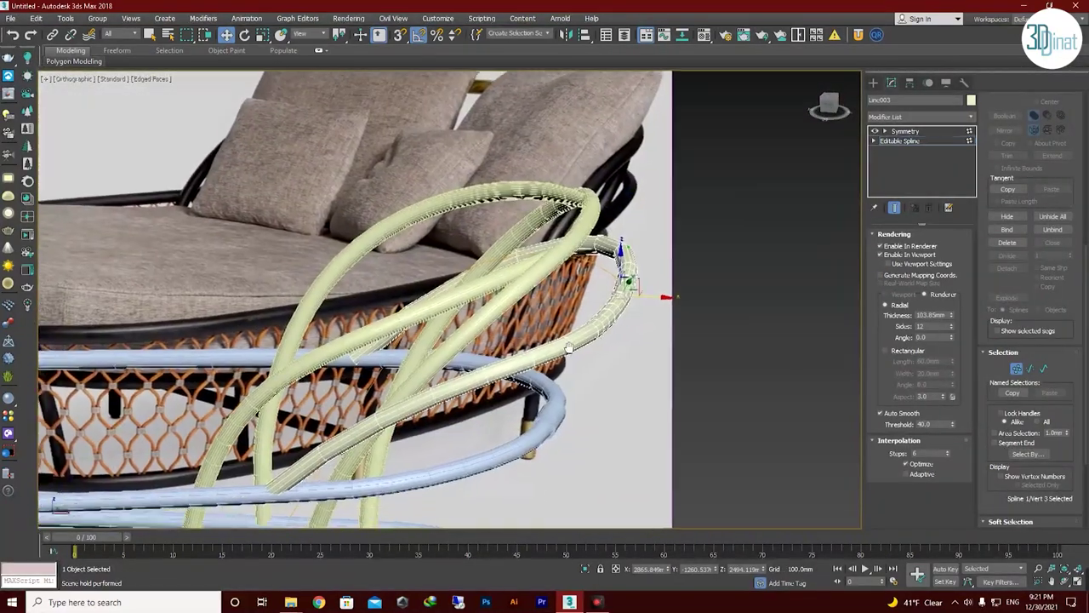
{"action": "key", "text": "t"}
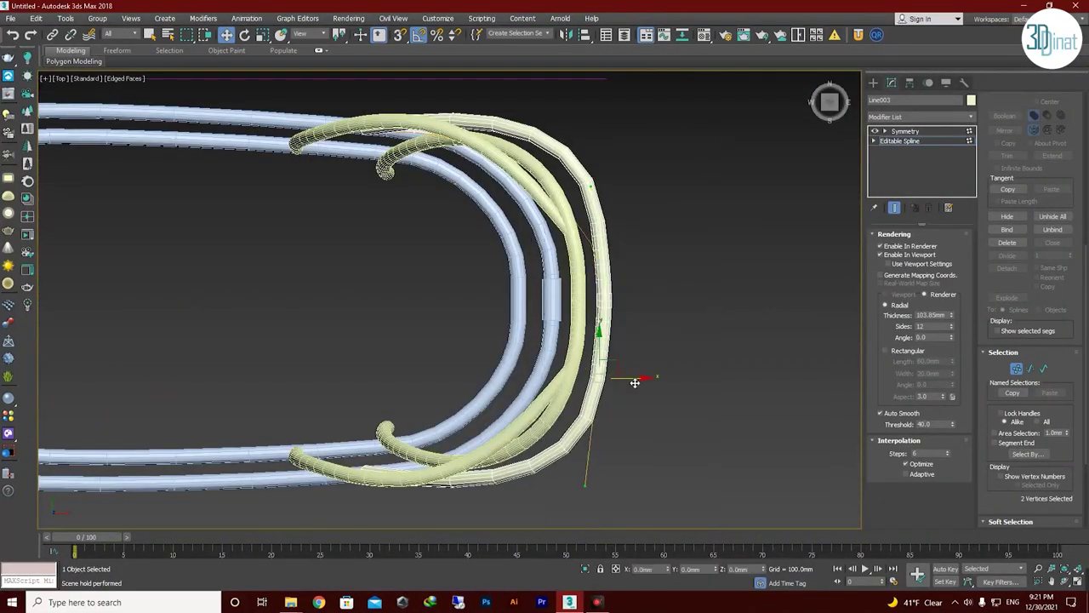
{"action": "mouse_move", "coordinate": [608, 377]}
{"action": "middle_mouse_down", "text": "alt"}
{"action": "mouse_move", "coordinate": [586, 368]}
{"action": "mouse_move", "coordinate": [590, 402]}
{"action": "middle_mouse_up", "text": "alt"}
{"action": "left_click", "coordinate": [585, 368]}
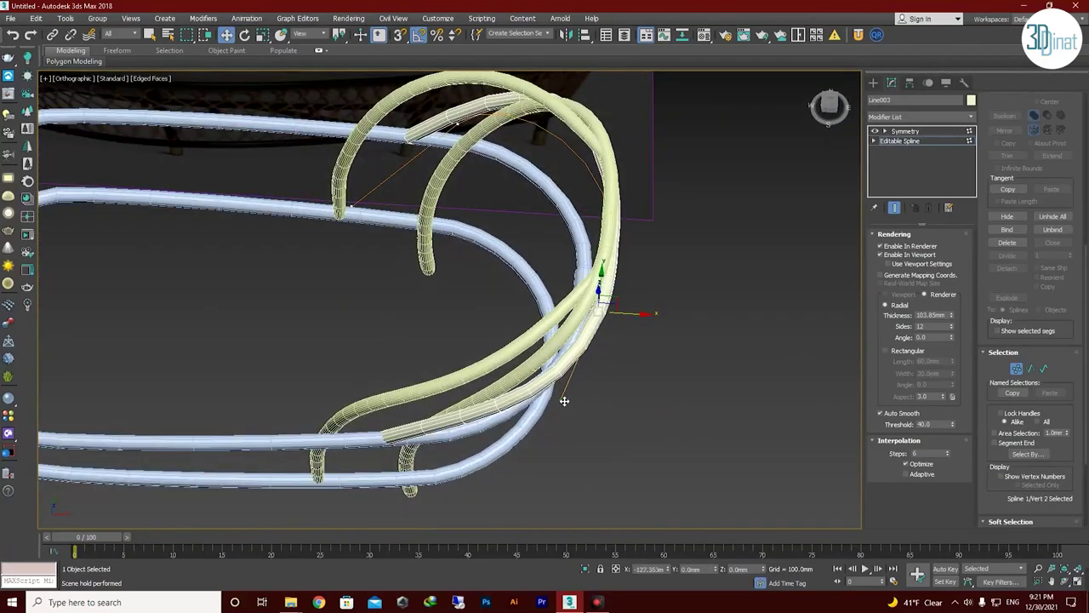
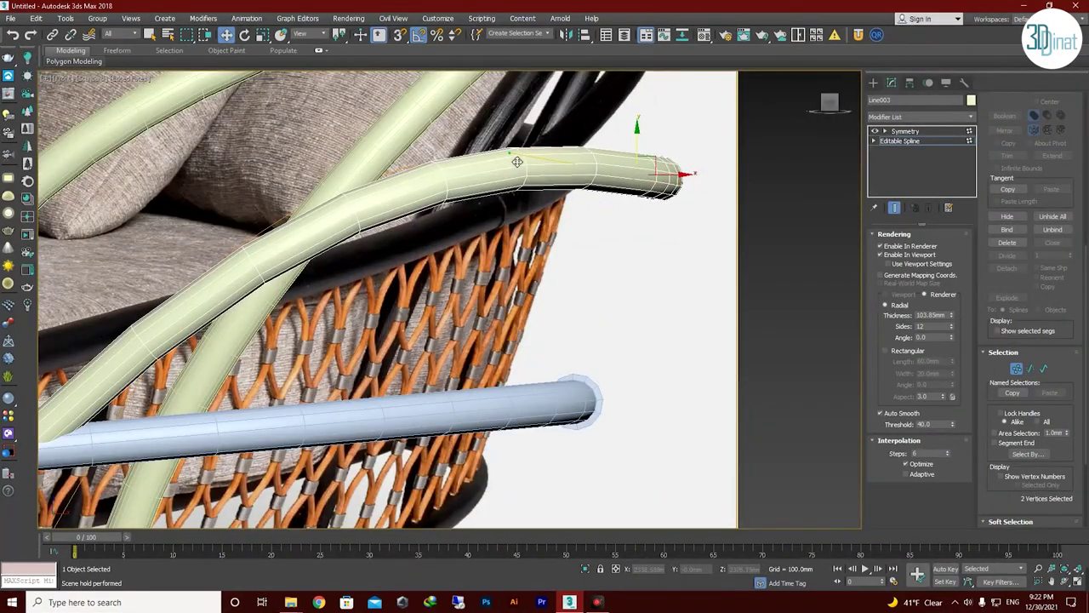
Pull the end vertices of arm tube Line003 downward.
{"action": "left_click_drag", "start_coordinate": [517, 162], "coordinate": [509, 184]}
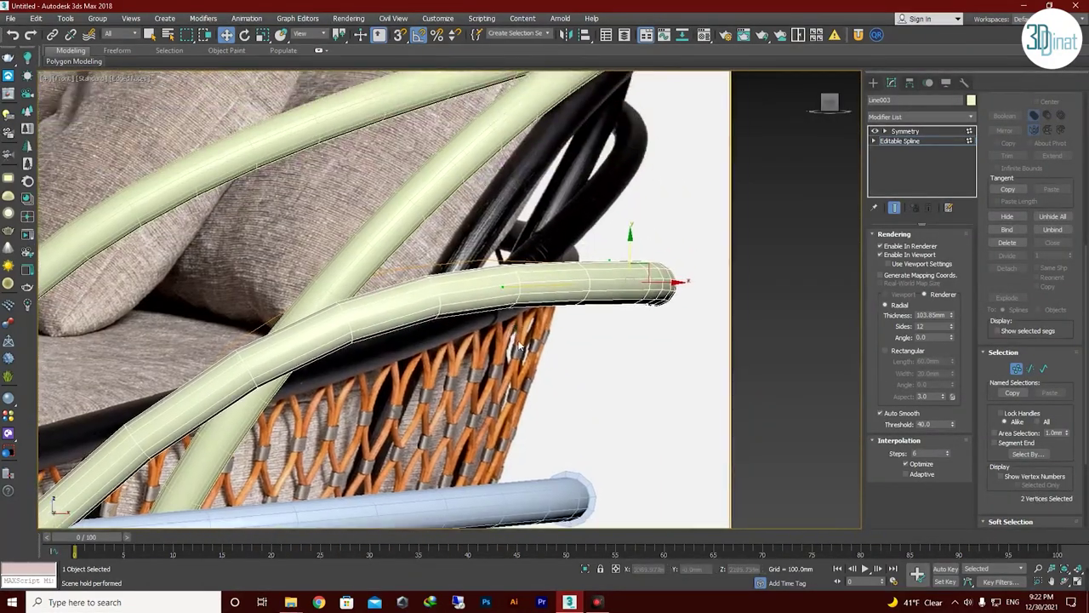
{"action": "scroll", "coordinate": [519, 344], "scroll_direction": "down", "scroll_amount": 2}
{"action": "mouse_move", "coordinate": [636, 312]}
{"action": "middle_mouse_down", "text": "alt"}
{"action": "mouse_move", "coordinate": [644, 356]}
{"action": "mouse_move", "coordinate": [689, 383]}
{"action": "mouse_move", "coordinate": [683, 324]}
{"action": "middle_mouse_up", "text": "alt"}
Stack an Edit Poly modifier above Symmetry on the arm tube and enter Edge mode.
{"action": "left_click", "coordinate": [906, 131]}
{"action": "right_click", "coordinate": [541, 356]}
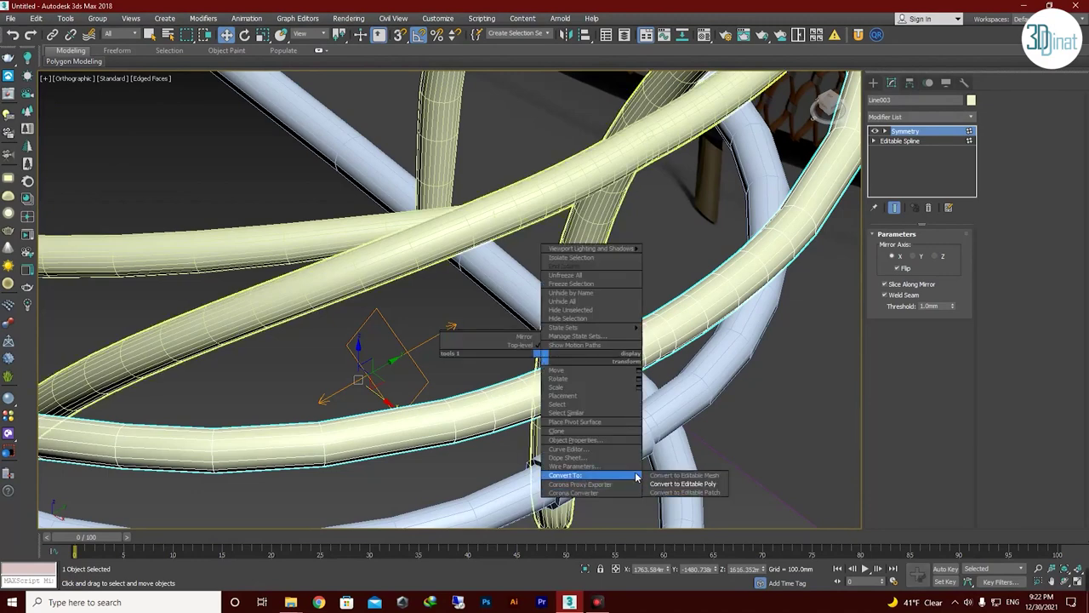
{"action": "left_click", "coordinate": [923, 113]}
{"action": "left_click", "coordinate": [928, 158]}
{"action": "left_click", "coordinate": [903, 324]}
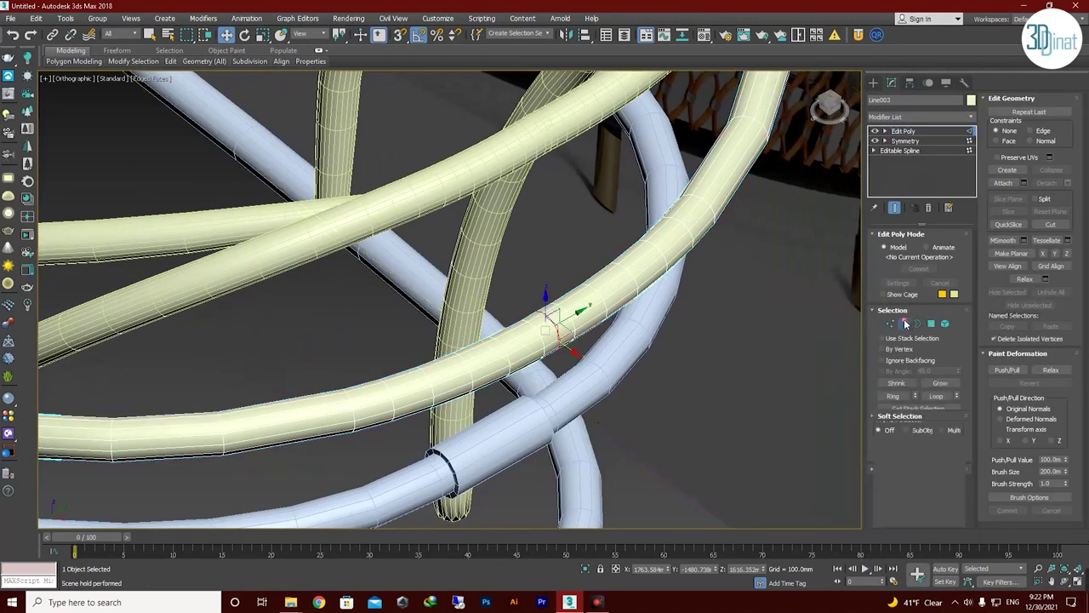
{"action": "scroll", "coordinate": [541, 326], "scroll_direction": "up", "scroll_amount": 5}
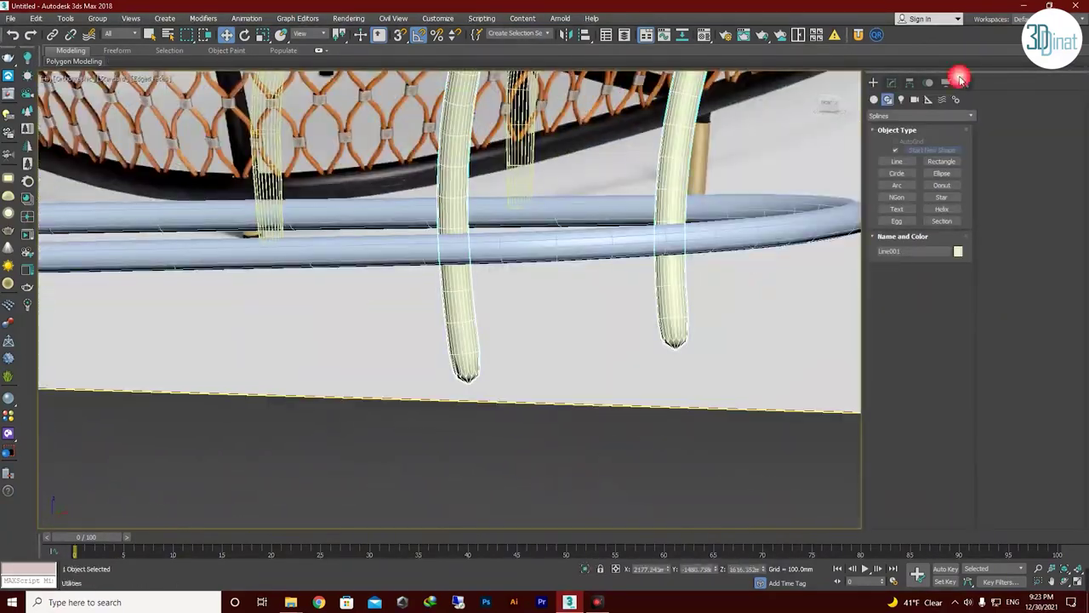
Return to Line002's Edit Poly level and scale its selected edges in wireframe.
{"action": "right_click", "coordinate": [907, 142]}
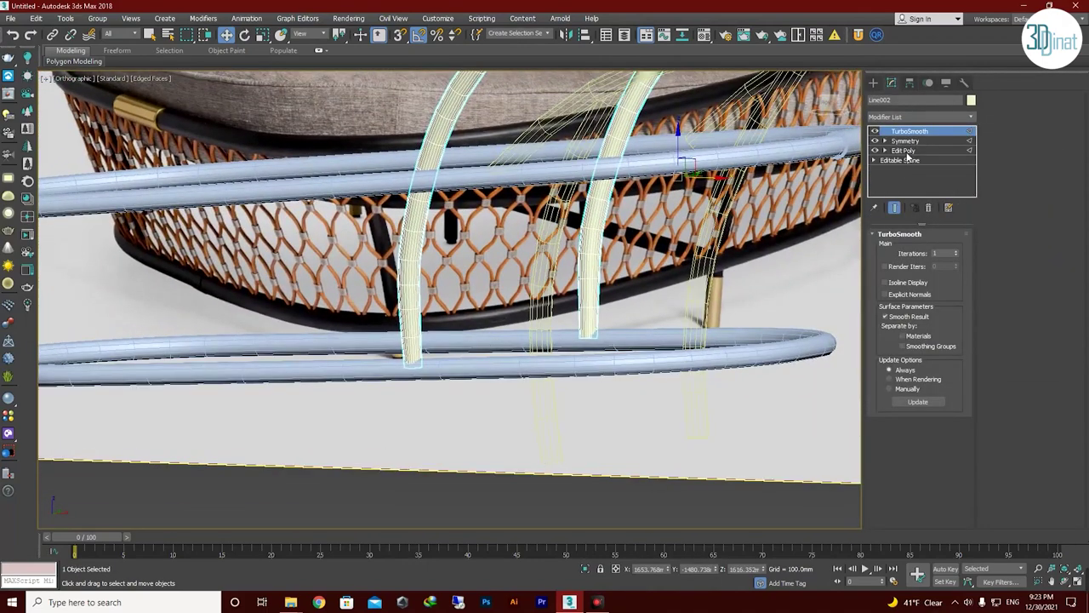
{"action": "left_click", "coordinate": [905, 152]}
{"action": "scroll", "coordinate": [464, 363], "scroll_direction": "up", "scroll_amount": 5}
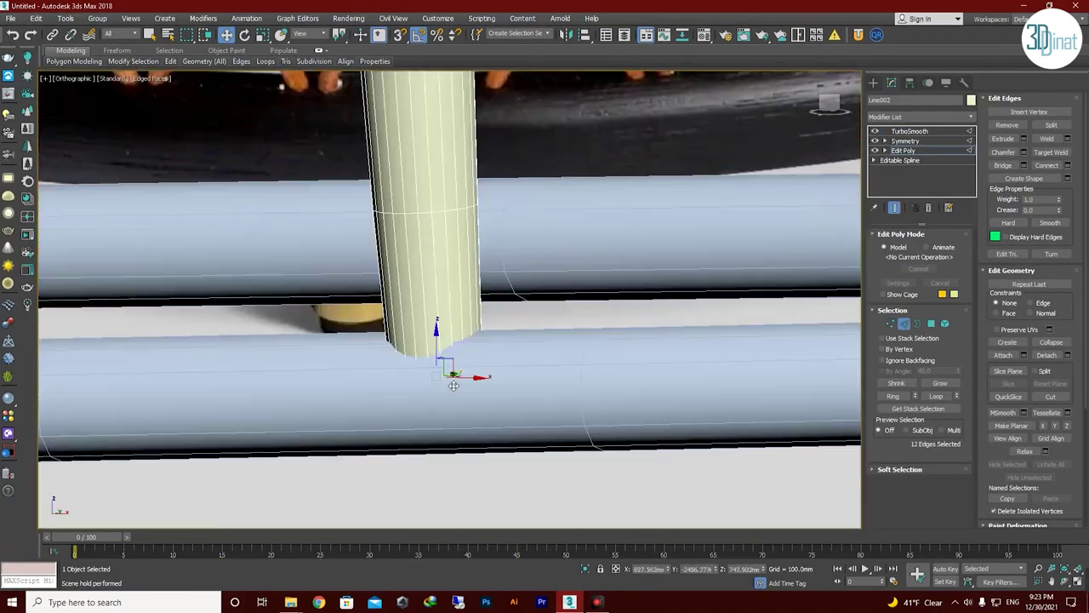
{"action": "key", "text": "F3"}
{"action": "key", "text": "r"}
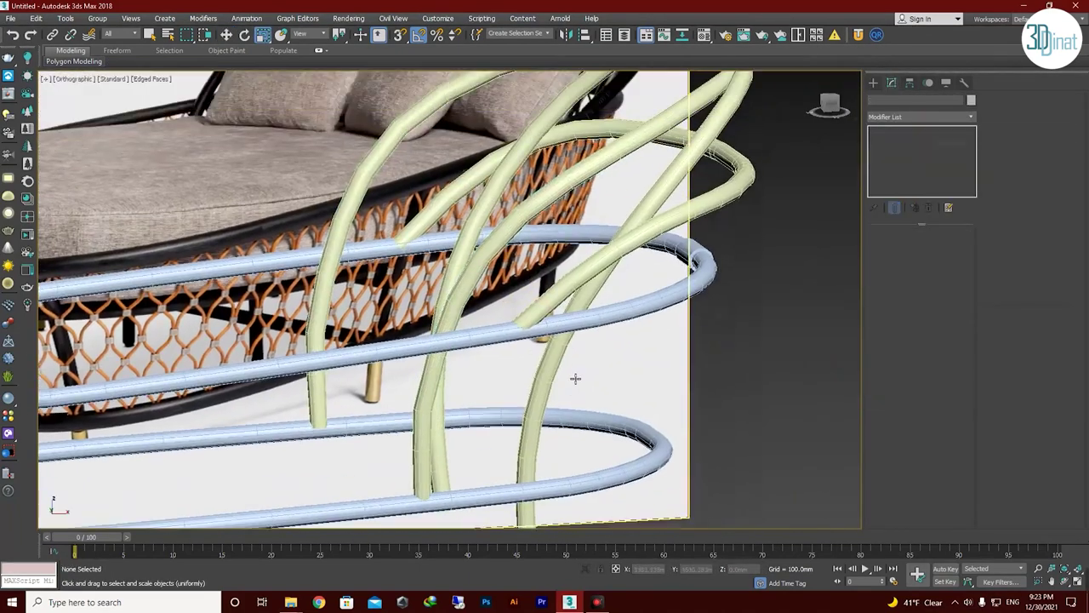
{"action": "scroll", "coordinate": [575, 378], "scroll_direction": "down", "scroll_amount": 5}
Give the frame tubes a grey object colour.
{"action": "key", "text": "F4"}
{"action": "left_click", "coordinate": [971, 100]}
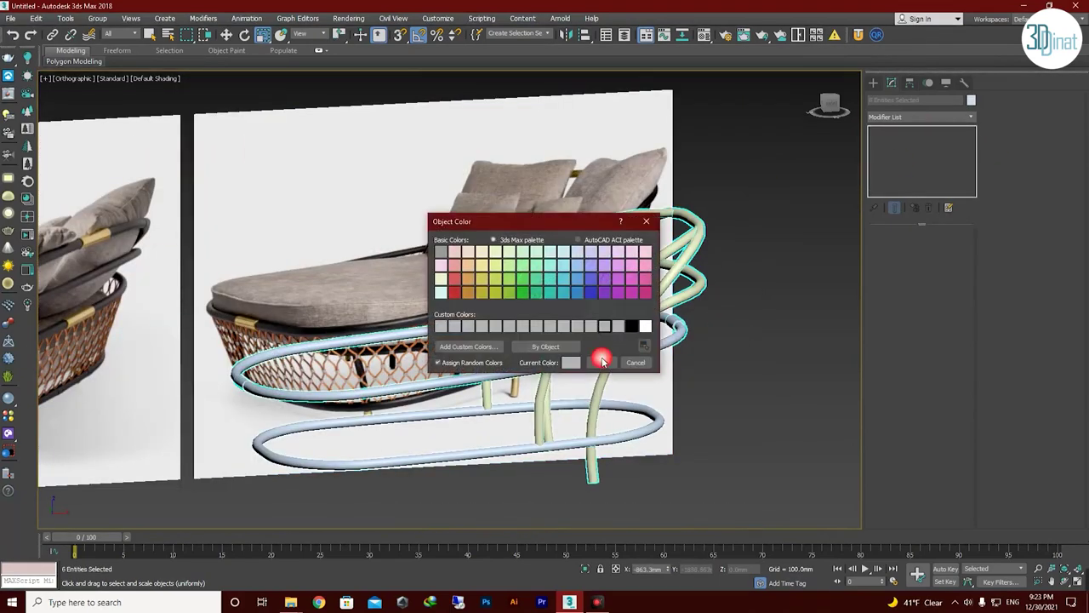
{"action": "scroll", "coordinate": [536, 413], "scroll_direction": "up", "scroll_amount": 3}
{"action": "scroll", "coordinate": [536, 413], "scroll_direction": "up", "scroll_amount": 3}
{"action": "mouse_move", "coordinate": [536, 413]}
{"action": "middle_mouse_down", "text": "alt"}
{"action": "mouse_move", "coordinate": [610, 289]}
{"action": "mouse_move", "coordinate": [137, 399]}
{"action": "mouse_move", "coordinate": [246, 315]}
{"action": "middle_mouse_up", "text": "alt"}
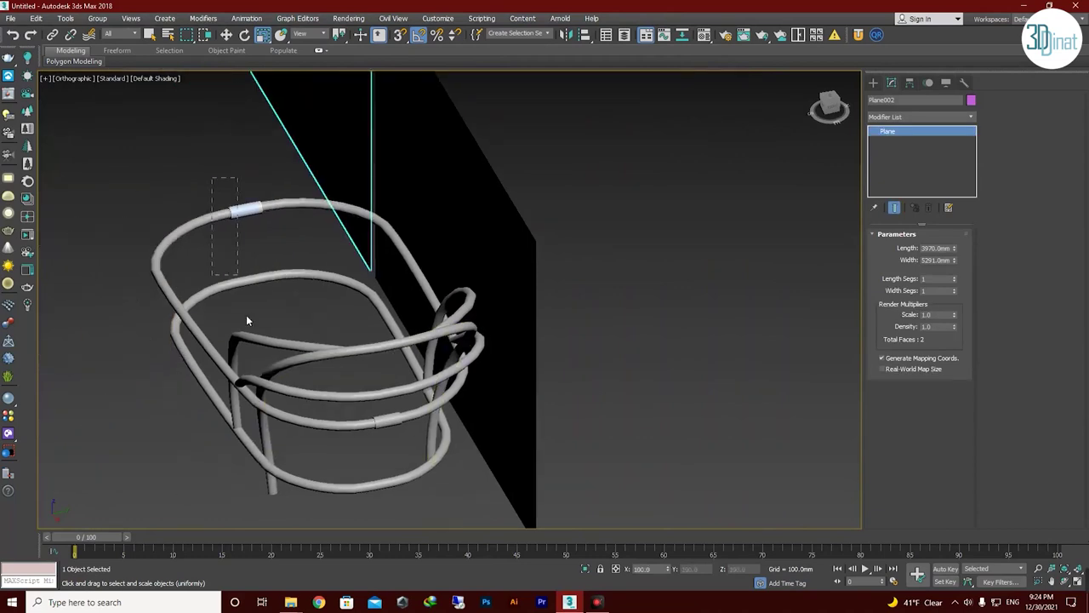
{"action": "mouse_move", "coordinate": [316, 272]}
{"action": "middle_mouse_down", "text": "alt"}
{"action": "mouse_move", "coordinate": [476, 340]}
{"action": "mouse_move", "coordinate": [571, 338]}
{"action": "mouse_move", "coordinate": [563, 314]}
{"action": "middle_mouse_up", "text": "alt"}
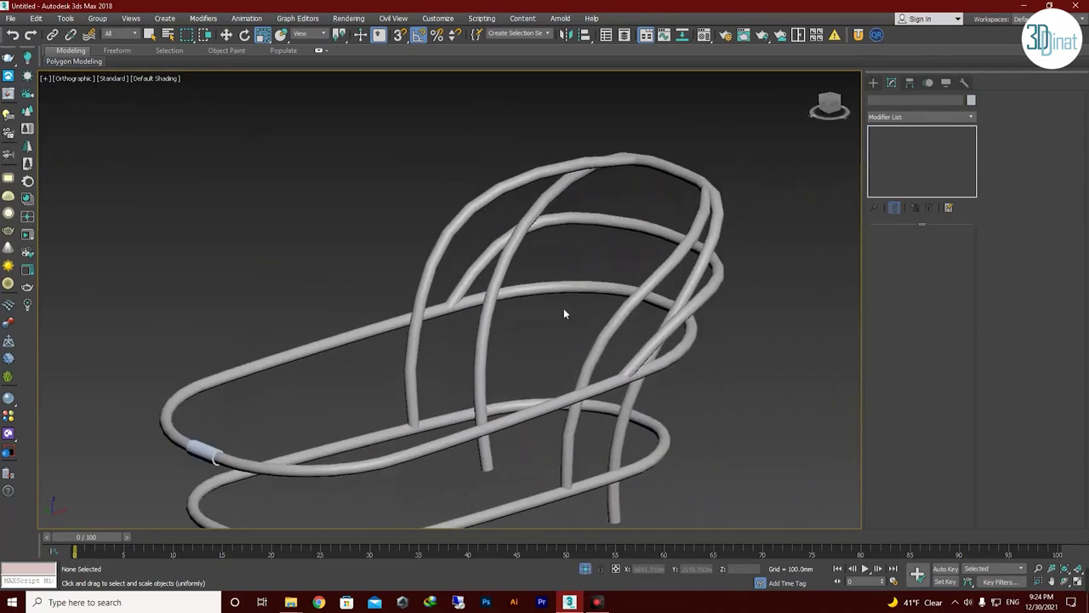
{"action": "middle_click_drag", "start_coordinate": [718, 346], "coordinate": [568, 323], "text": "alt"}
Select the curved arm tube Line003 in the front view.
{"action": "key", "text": "f"}
{"action": "scroll", "coordinate": [553, 343], "scroll_direction": "up", "scroll_amount": 3}
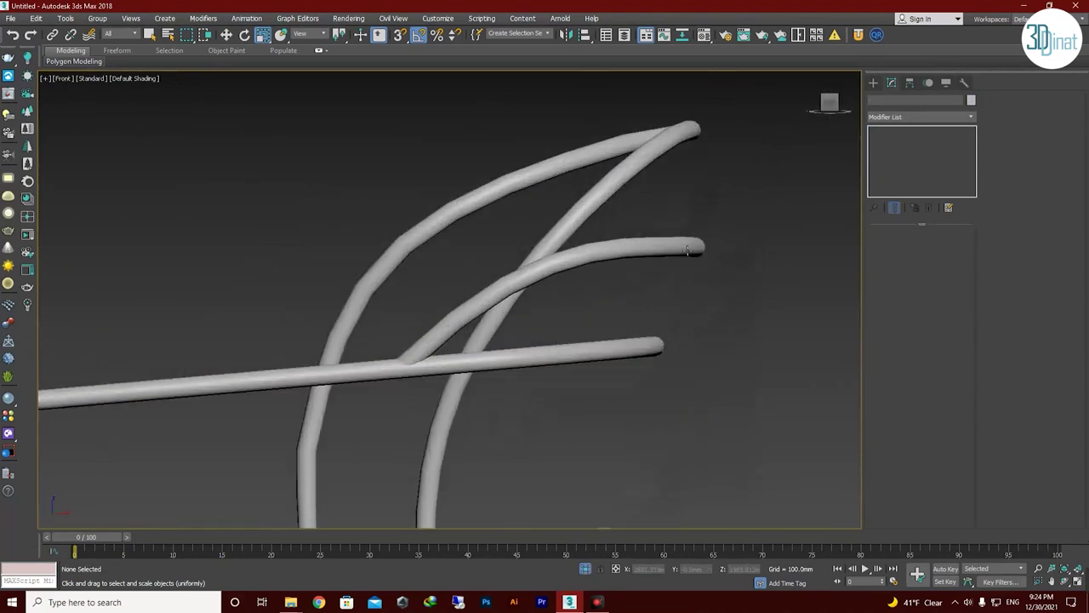
{"action": "left_click", "coordinate": [553, 344]}
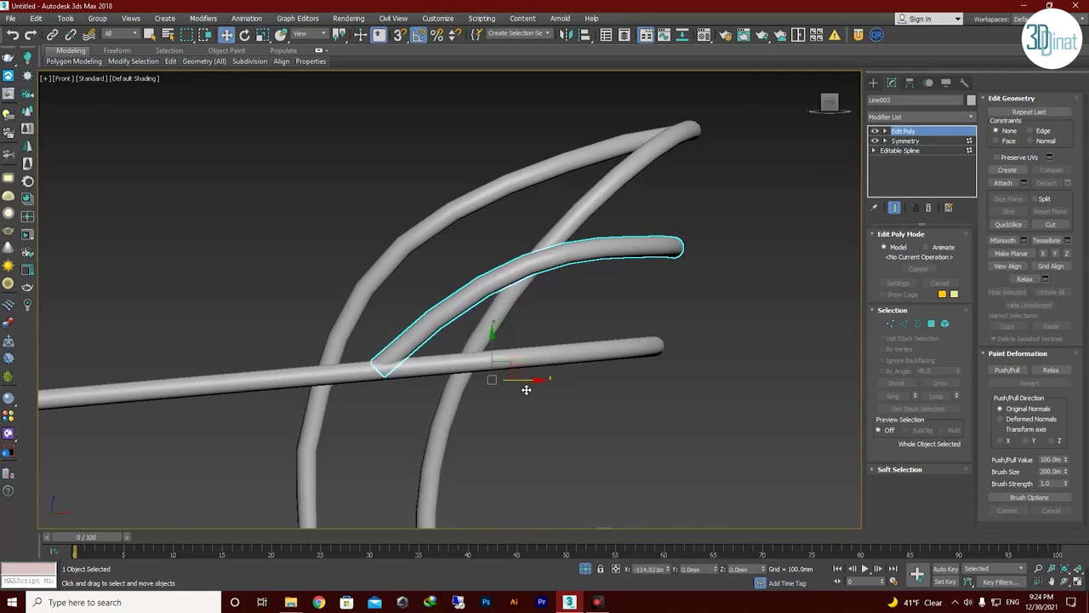
{"action": "left_click", "coordinate": [506, 361]}
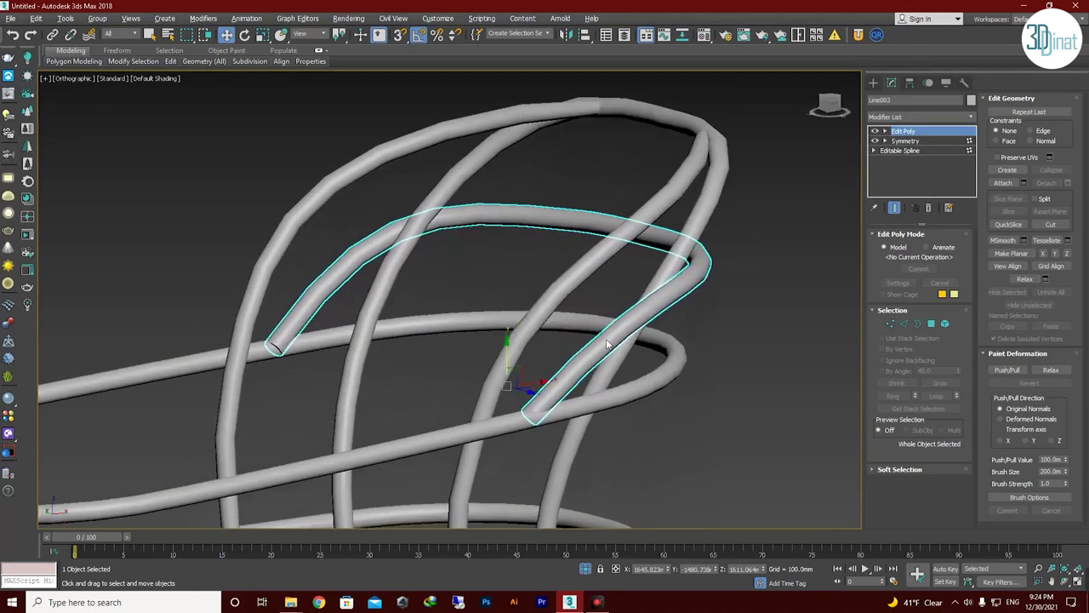
{"action": "middle_click_drag", "start_coordinate": [499, 349], "coordinate": [643, 359], "text": "alt"}
{"action": "left_click", "coordinate": [643, 359]}
{"action": "key", "text": "f"}
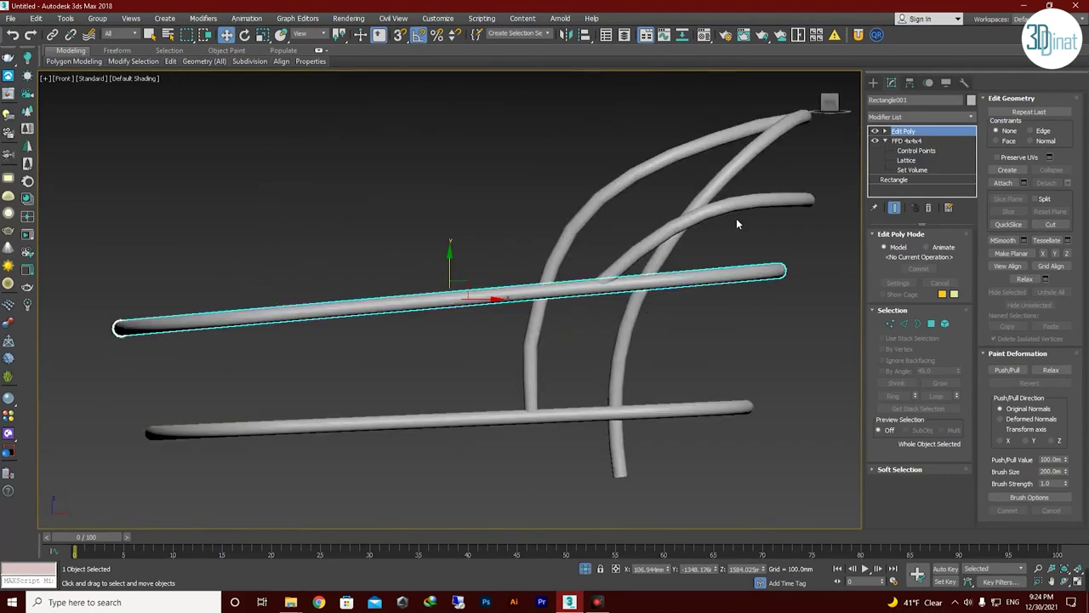
{"action": "scroll", "coordinate": [736, 218], "scroll_direction": "up", "scroll_amount": 3}
{"action": "left_click", "coordinate": [680, 289]}
Drop to Line003's Editable Spline level, confirming the dependent-modifier warning.
{"action": "left_click", "coordinate": [902, 151]}
{"action": "left_click", "coordinate": [572, 337]}
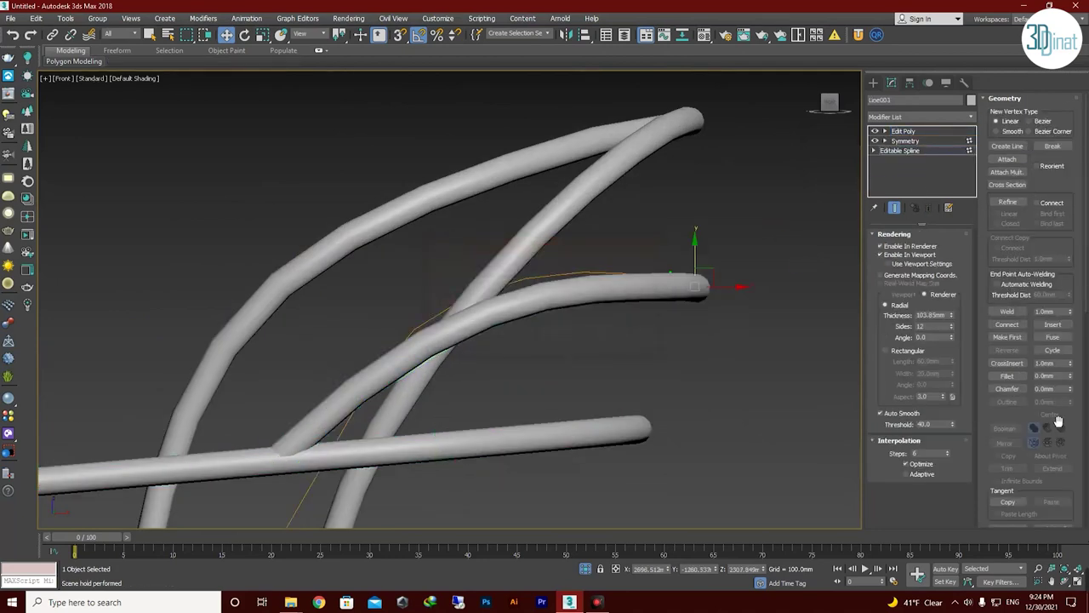
{"action": "scroll", "coordinate": [1058, 420], "scroll_direction": "down", "scroll_amount": 5}
{"action": "middle_click_drag", "start_coordinate": [646, 340], "coordinate": [693, 340], "text": "alt"}
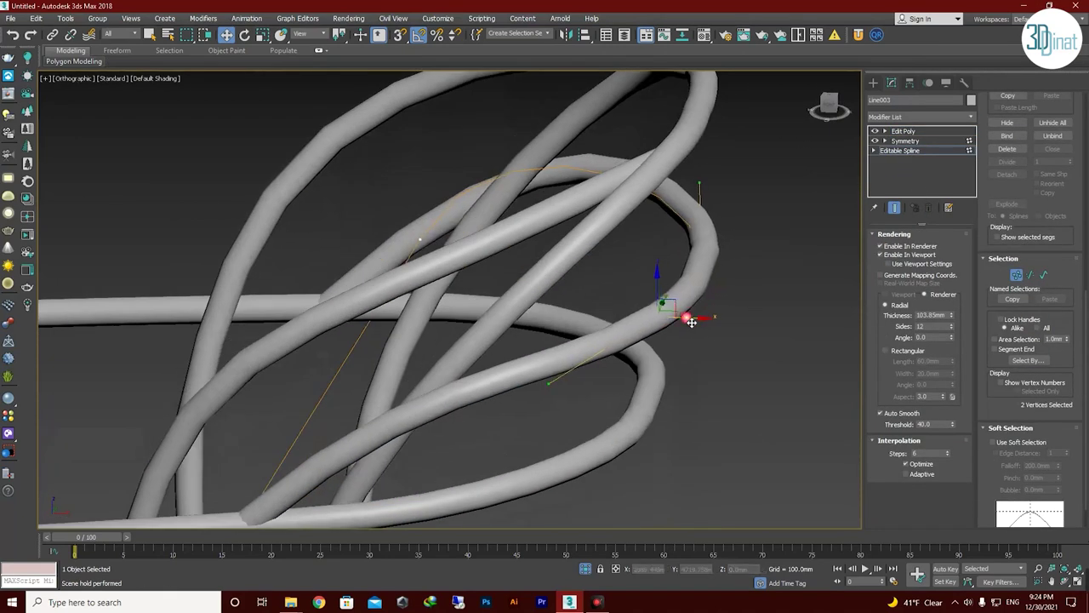
{"action": "key", "text": "f"}
{"action": "scroll", "coordinate": [639, 166], "scroll_direction": "down", "scroll_amount": 2}
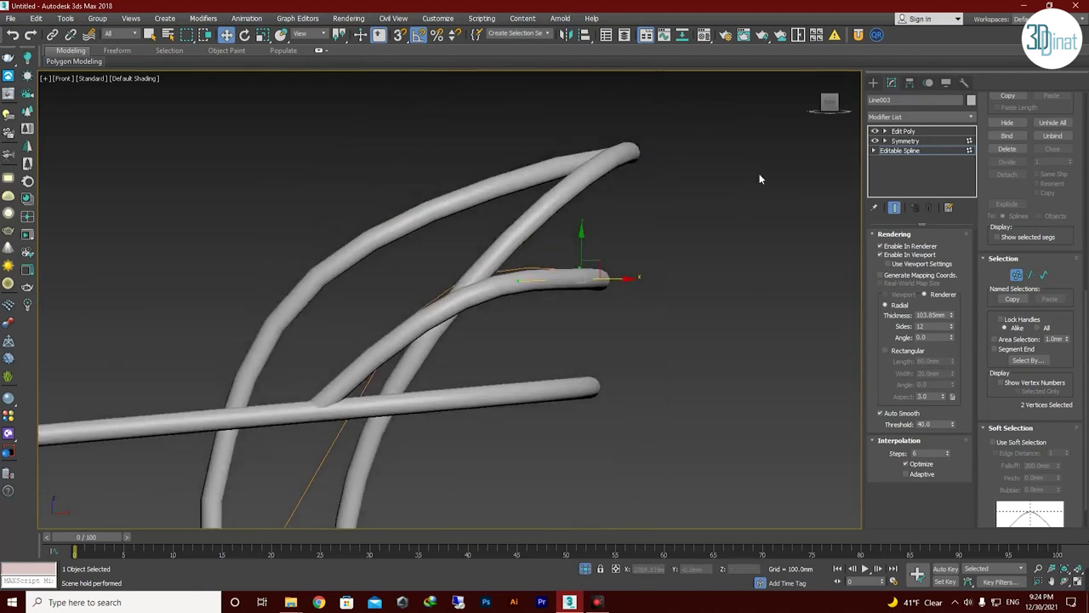
{"action": "mouse_move", "coordinate": [761, 175]}
{"action": "middle_mouse_down", "text": "alt"}
{"action": "mouse_move", "coordinate": [536, 361]}
{"action": "mouse_move", "coordinate": [568, 340]}
{"action": "middle_mouse_up", "text": "alt"}
Reselect the arm tube and return to its underlying Editable Spline.
{"action": "left_click", "coordinate": [694, 333]}
{"action": "middle_click_drag", "start_coordinate": [694, 333], "coordinate": [641, 219], "text": "alt"}
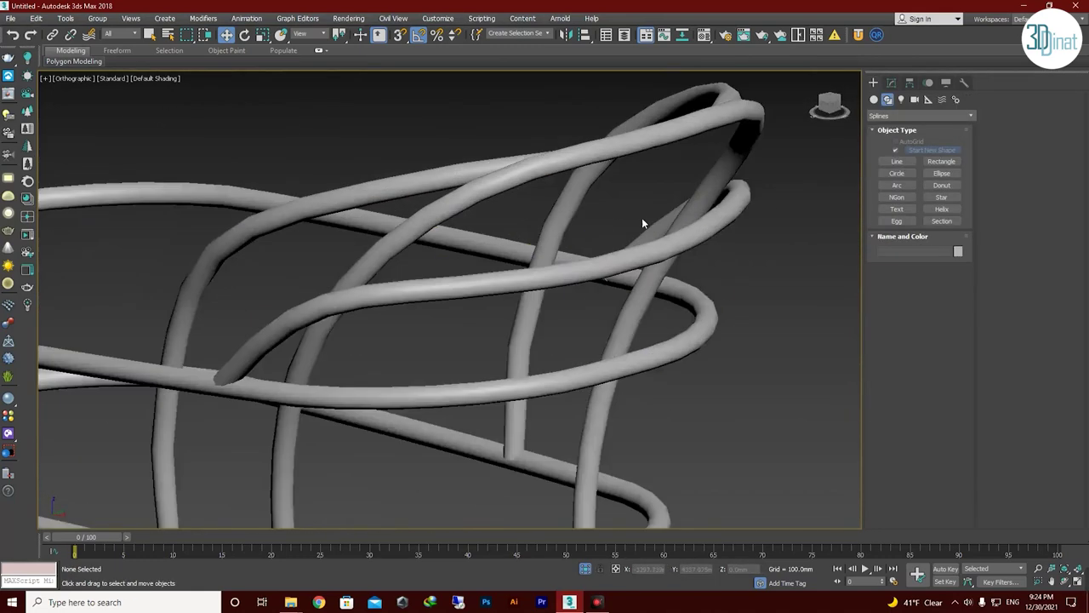
{"action": "left_click", "coordinate": [641, 219]}
{"action": "scroll", "coordinate": [642, 219], "scroll_direction": "up", "scroll_amount": 5}
{"action": "key", "text": "F4"}
{"action": "left_click", "coordinate": [891, 83]}
{"action": "left_click", "coordinate": [909, 147]}
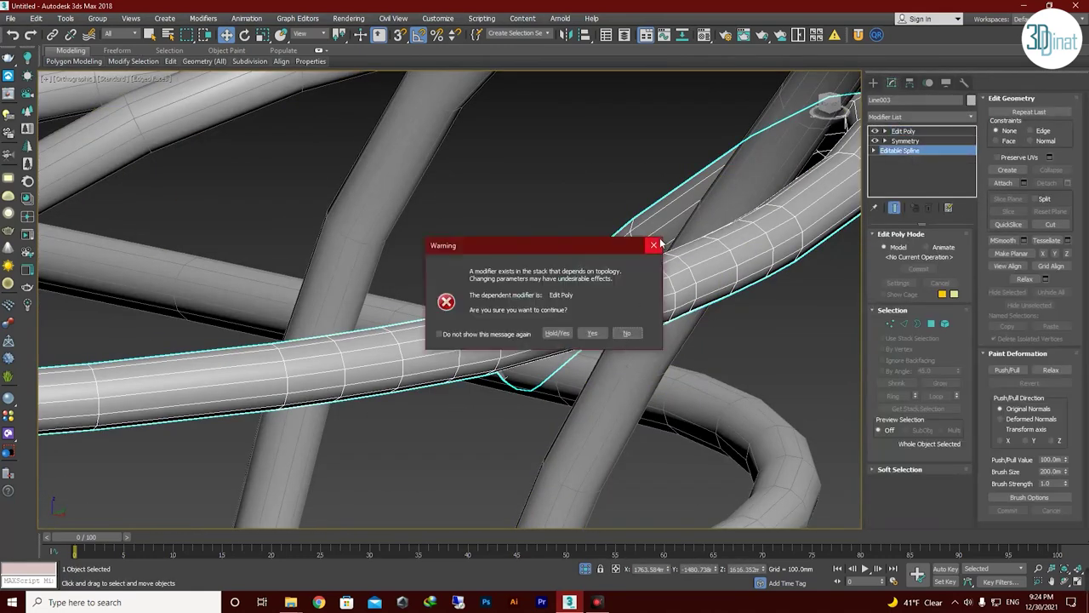
Dismiss the topology warning and enter edge editing on the arm tube.
{"action": "left_click", "coordinate": [654, 245]}
{"action": "left_click", "coordinate": [904, 324]}
{"action": "middle_click_drag", "start_coordinate": [511, 324], "coordinate": [607, 333], "text": "alt"}
{"action": "scroll", "coordinate": [607, 334], "scroll_direction": "down", "scroll_amount": 2}
{"action": "scroll", "coordinate": [527, 371], "scroll_direction": "up", "scroll_amount": 3}
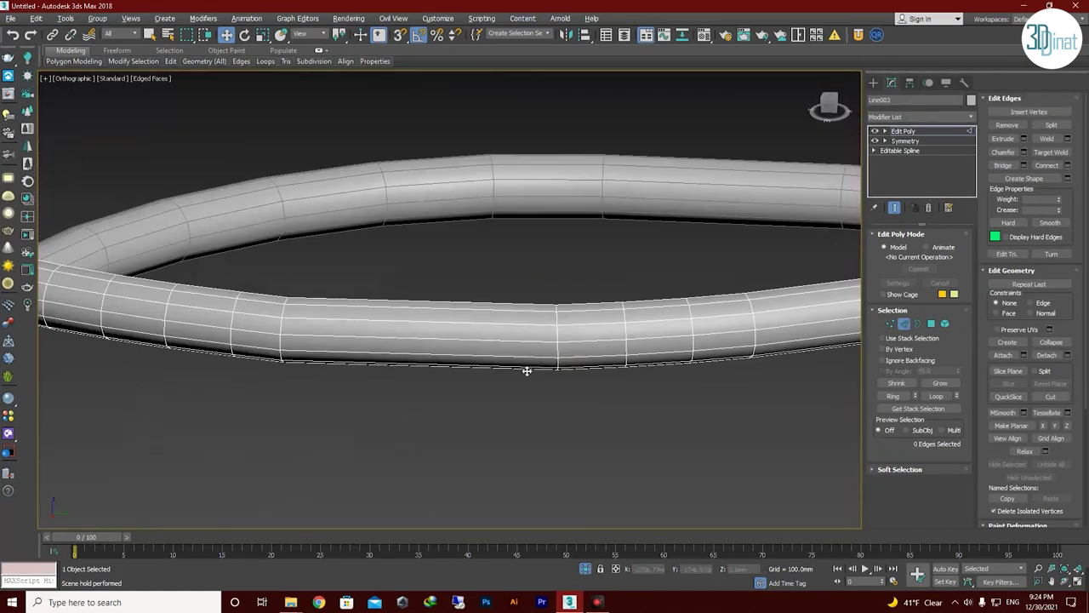
{"action": "left_click", "coordinate": [606, 351]}
{"action": "scroll", "coordinate": [606, 352], "scroll_direction": "down", "scroll_amount": 4}
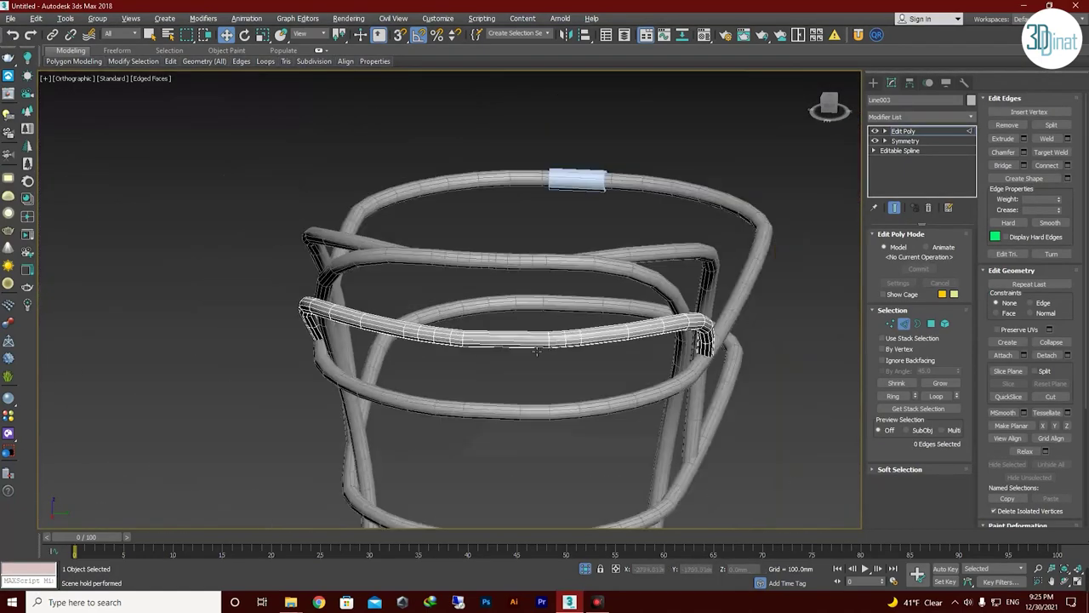
{"action": "scroll", "coordinate": [467, 336], "scroll_direction": "up", "scroll_amount": 3}
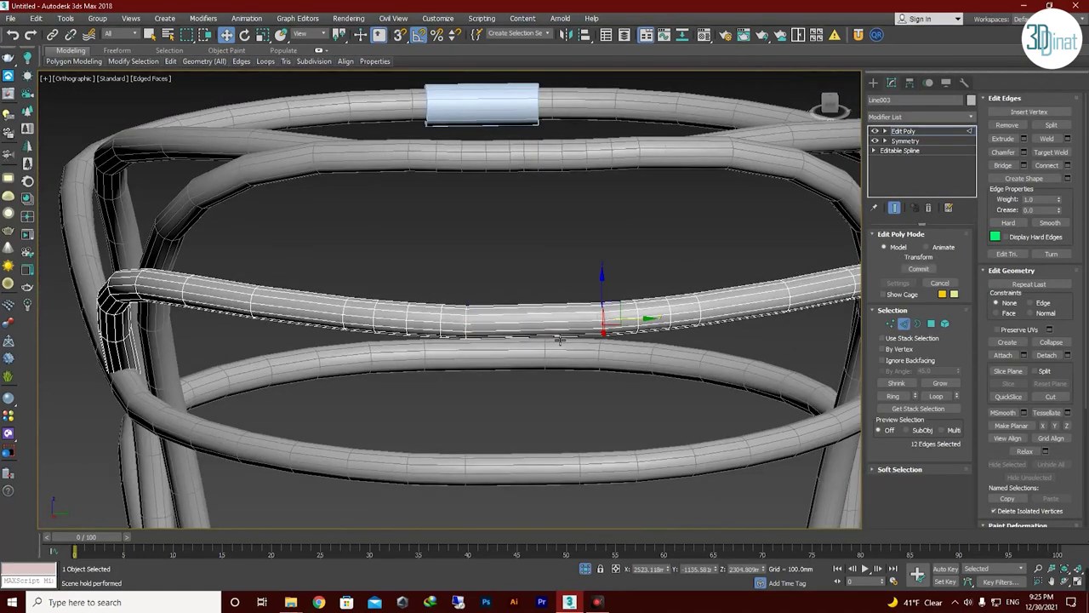
{"action": "key", "text": "2"}
{"action": "key", "text": "2"}
{"action": "middle_click_drag", "start_coordinate": [569, 340], "coordinate": [529, 339], "text": "alt"}
Switch the arm tube to polygon sub-object mode.
{"action": "key", "text": "4"}
{"action": "middle_click_drag", "start_coordinate": [712, 357], "coordinate": [688, 360], "text": "alt"}
{"action": "scroll", "coordinate": [639, 357], "scroll_direction": "down", "scroll_amount": 3}
{"action": "scroll", "coordinate": [728, 375], "scroll_direction": "up", "scroll_amount": 2}
{"action": "scroll", "coordinate": [727, 375], "scroll_direction": "up", "scroll_amount": 4}
{"action": "scroll", "coordinate": [728, 374], "scroll_direction": "down", "scroll_amount": 4}
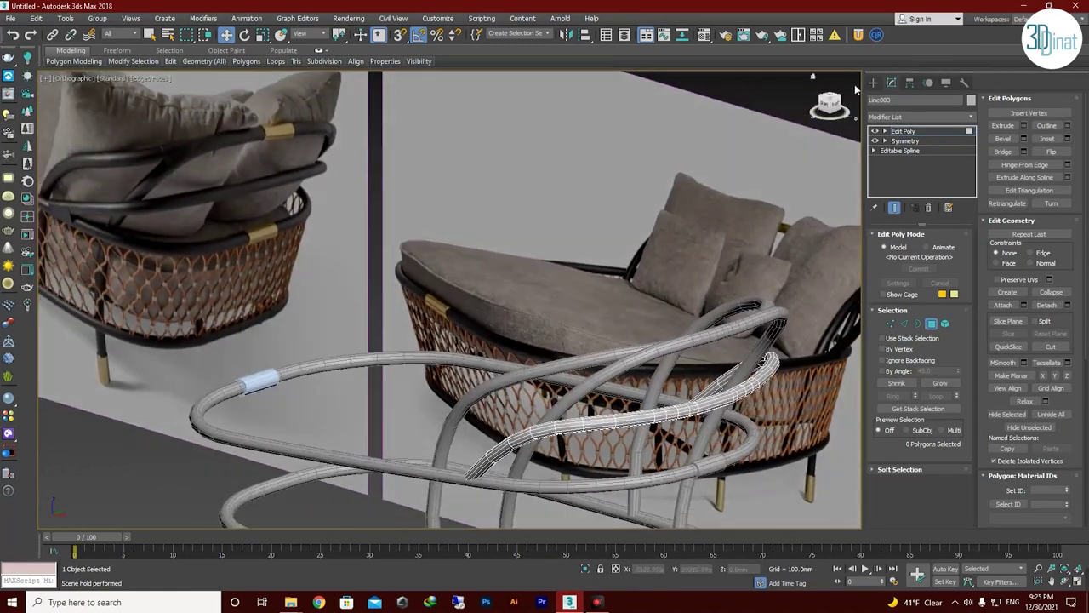
{"action": "scroll", "coordinate": [688, 360], "scroll_direction": "up", "scroll_amount": 3}
Add an Edit Poly modifier above Symmetry on Line001 in Edge mode.
{"action": "left_click", "coordinate": [889, 82]}
{"action": "left_click", "coordinate": [921, 117]}
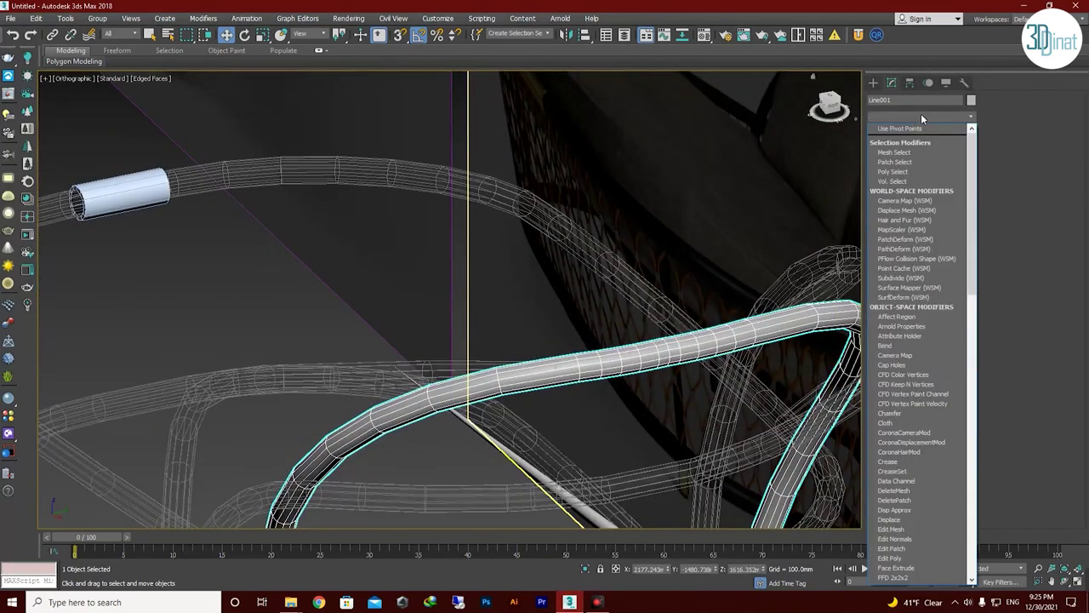
{"action": "scroll", "coordinate": [915, 153], "scroll_direction": "down", "scroll_amount": 5}
{"action": "left_click", "coordinate": [915, 154]}
{"action": "left_click", "coordinate": [903, 320]}
{"action": "scroll", "coordinate": [611, 395], "scroll_direction": "up", "scroll_amount": 2}
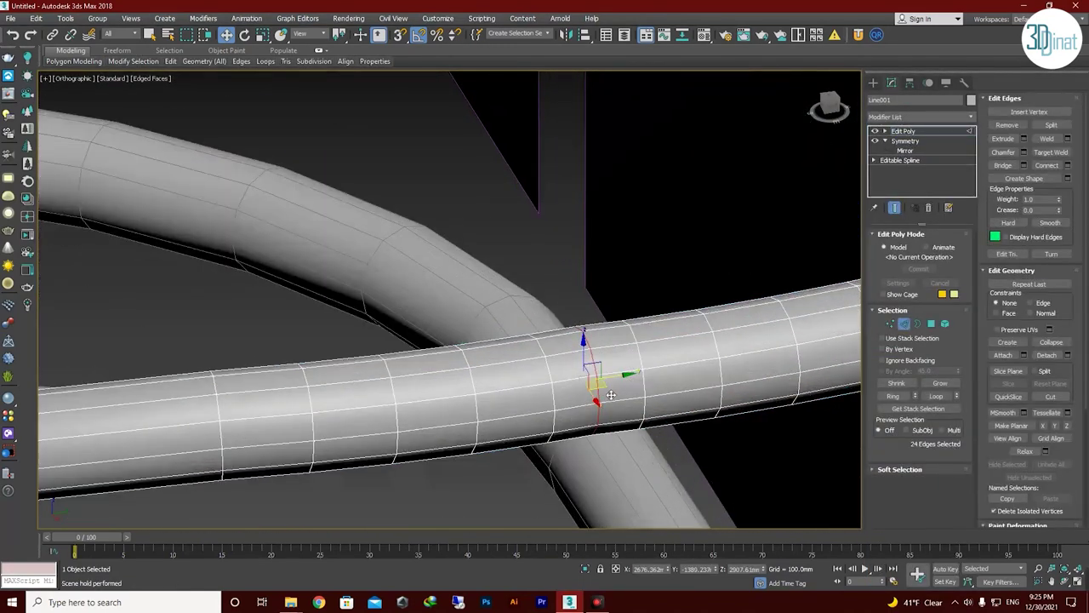
{"action": "left_click", "coordinate": [926, 141]}
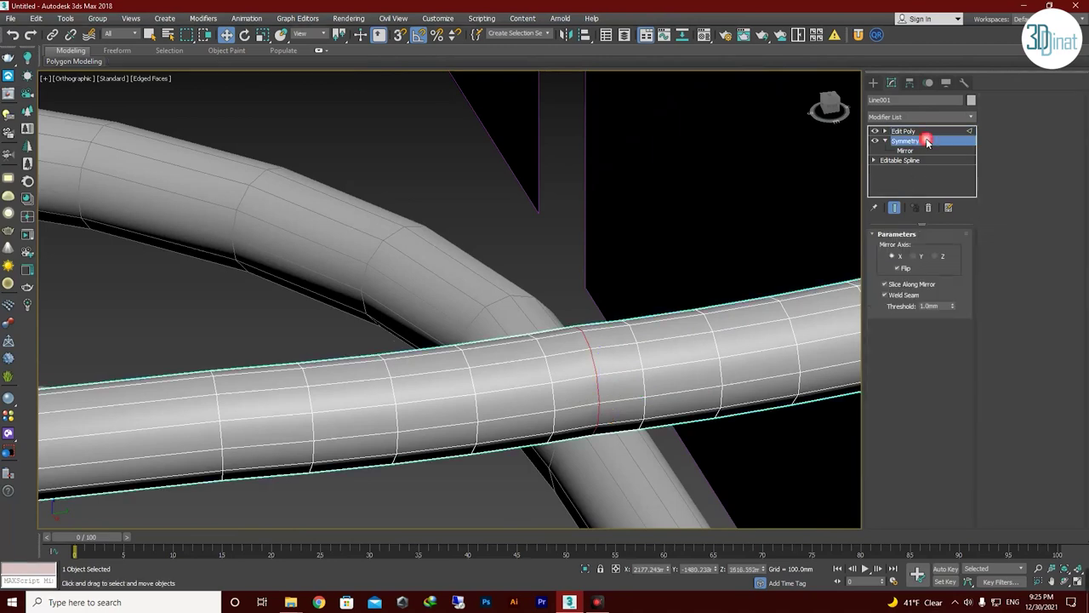
{"action": "left_click", "coordinate": [915, 131]}
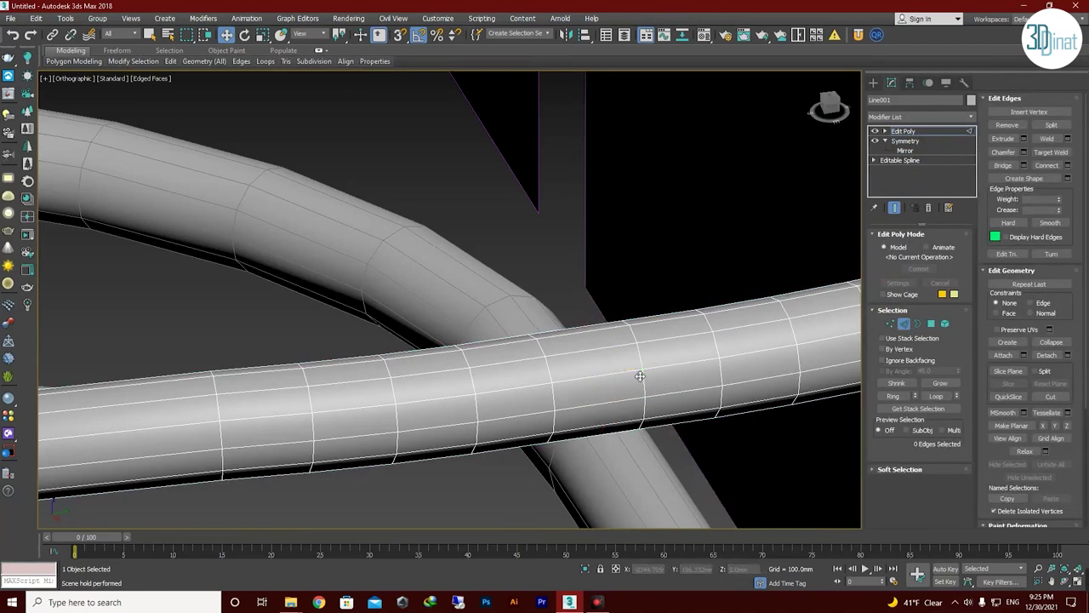
Detach the 12-polygon ring around the tube as a clone, Object004.
{"action": "mouse_move", "coordinate": [640, 376]}
{"action": "middle_mouse_down", "text": "alt"}
{"action": "mouse_move", "coordinate": [555, 375]}
{"action": "mouse_move", "coordinate": [573, 387]}
{"action": "middle_mouse_up", "text": "alt"}
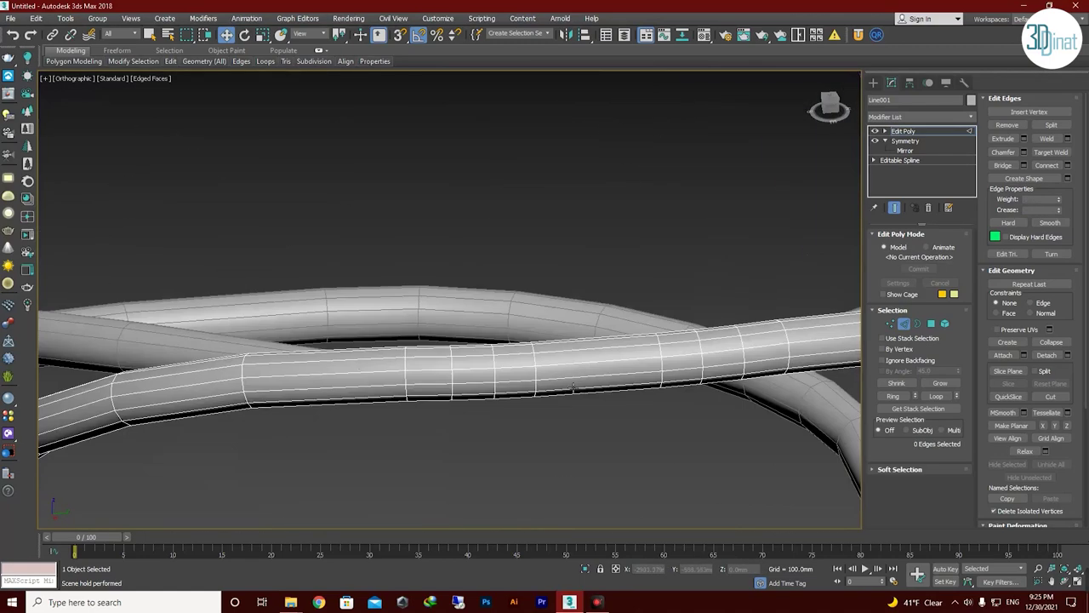
{"action": "scroll", "coordinate": [630, 366], "scroll_direction": "down", "scroll_amount": 5}
{"action": "key", "text": "4"}
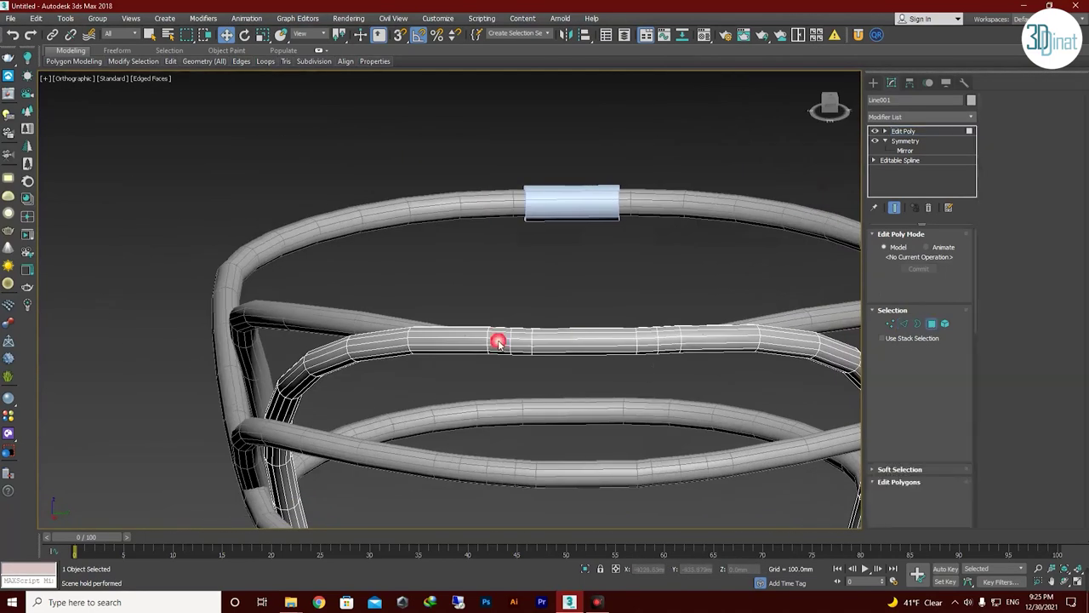
{"action": "left_click", "coordinate": [584, 335]}
{"action": "scroll", "coordinate": [551, 314], "scroll_direction": "up", "scroll_amount": 5}
{"action": "left_click", "coordinate": [589, 309]}
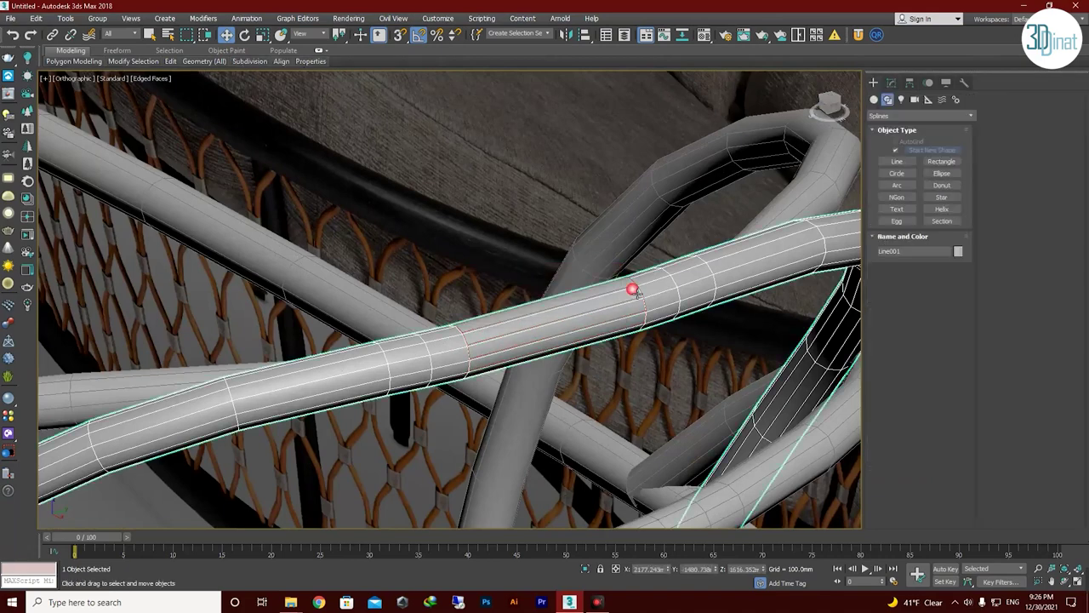
{"action": "left_click", "coordinate": [891, 82]}
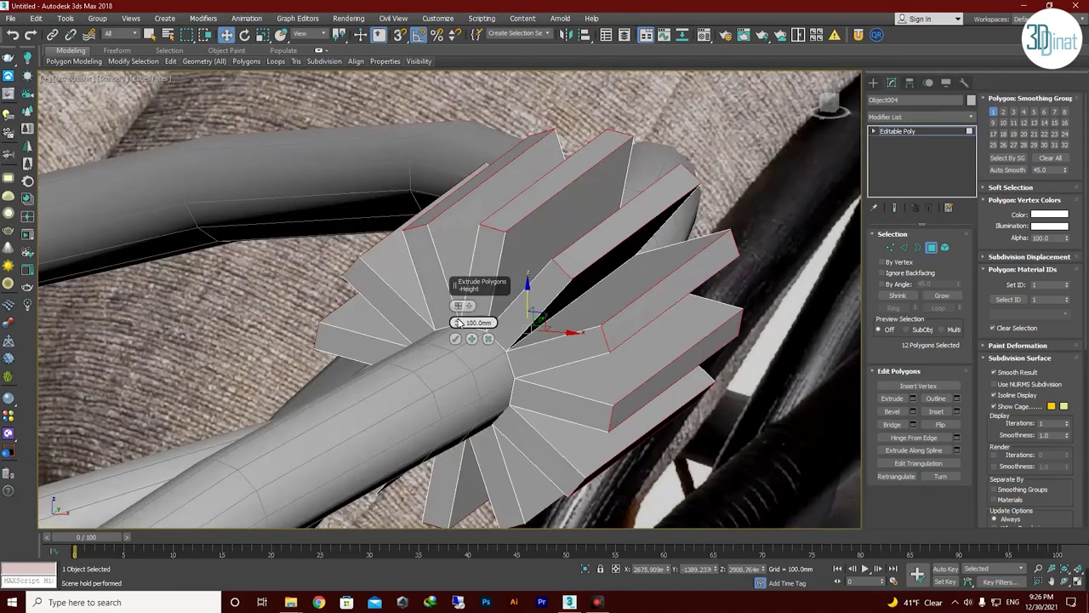
Set the band extrusion to about 10.7 mm and colour the selected bands yellow.
{"action": "left_click_drag", "start_coordinate": [458, 323], "coordinate": [462, 314]}
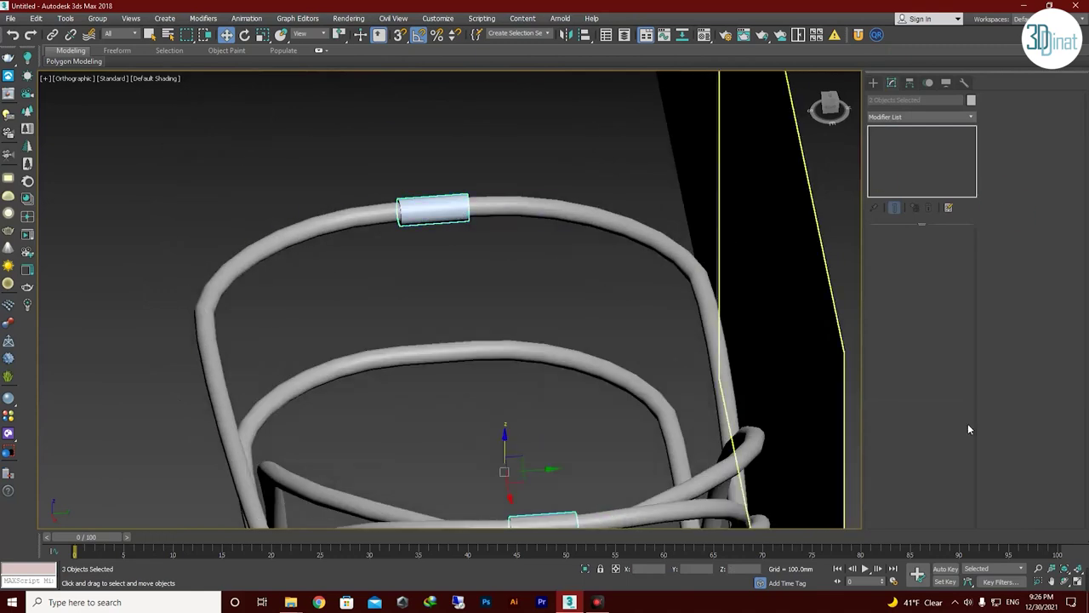
{"action": "left_click", "coordinate": [971, 101]}
{"action": "left_click", "coordinate": [588, 364]}
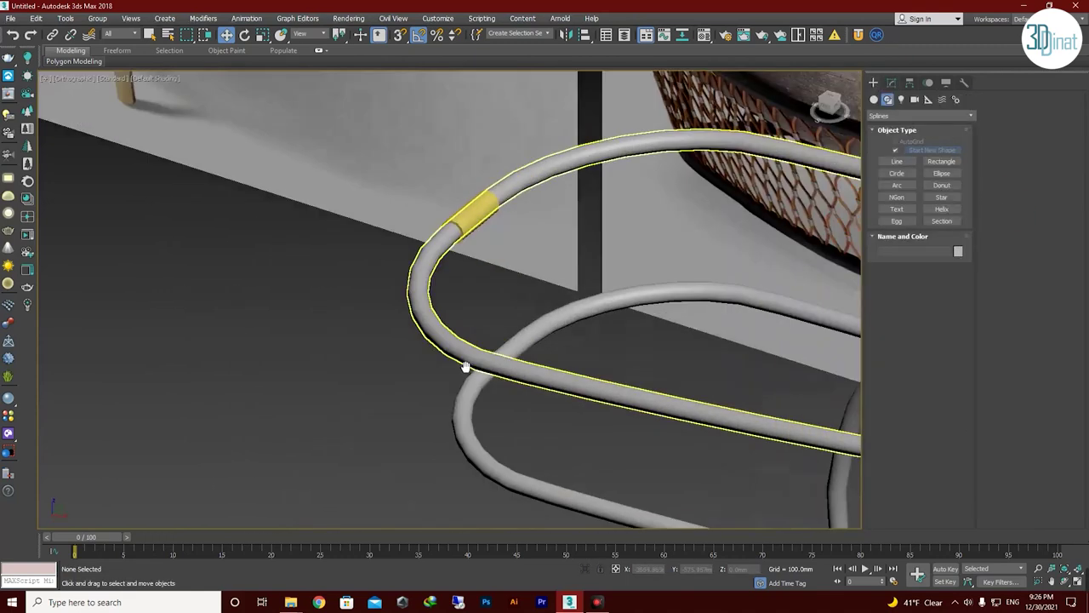
{"action": "scroll", "coordinate": [685, 350], "scroll_direction": "up", "scroll_amount": 3}
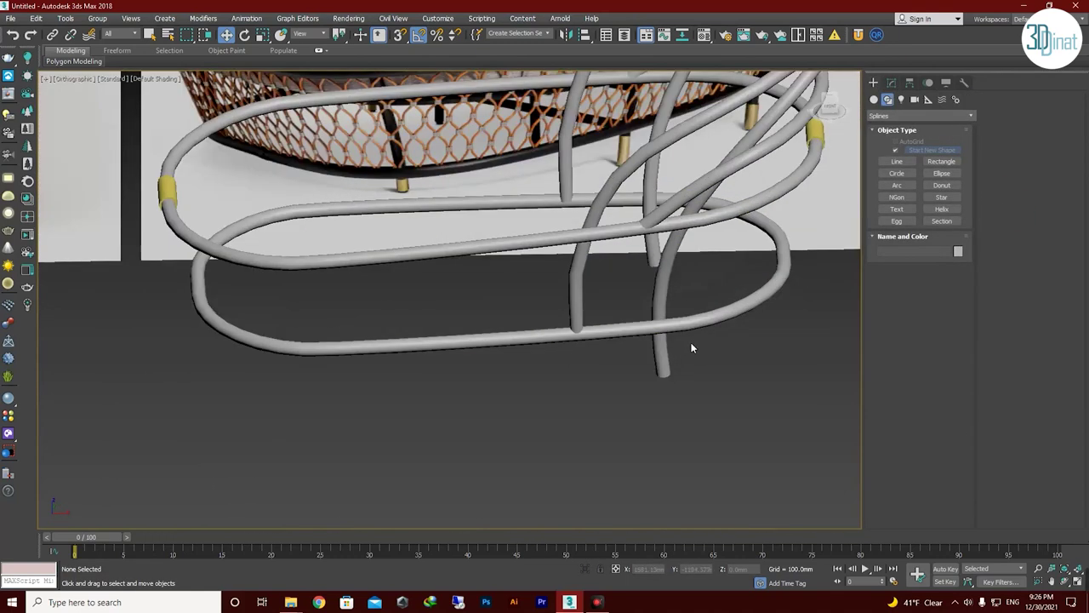
{"action": "scroll", "coordinate": [691, 345], "scroll_direction": "down", "scroll_amount": 5}
{"action": "scroll", "coordinate": [573, 297], "scroll_direction": "up", "scroll_amount": 4}
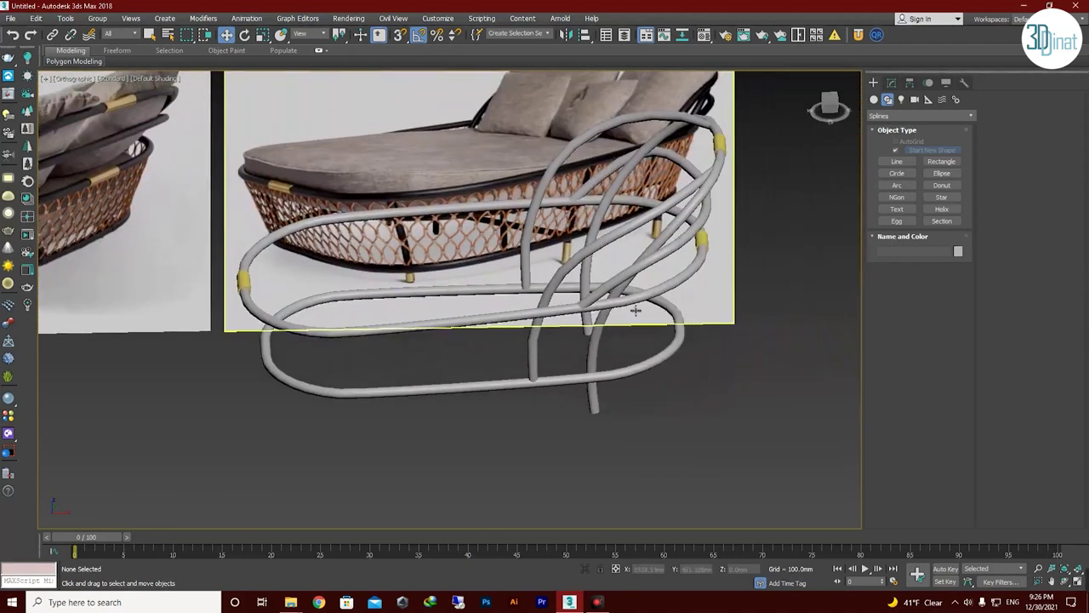
{"action": "scroll", "coordinate": [631, 302], "scroll_direction": "up", "scroll_amount": 2}
{"action": "scroll", "coordinate": [602, 324], "scroll_direction": "down", "scroll_amount": 3}
{"action": "scroll", "coordinate": [699, 337], "scroll_direction": "down", "scroll_amount": 2}
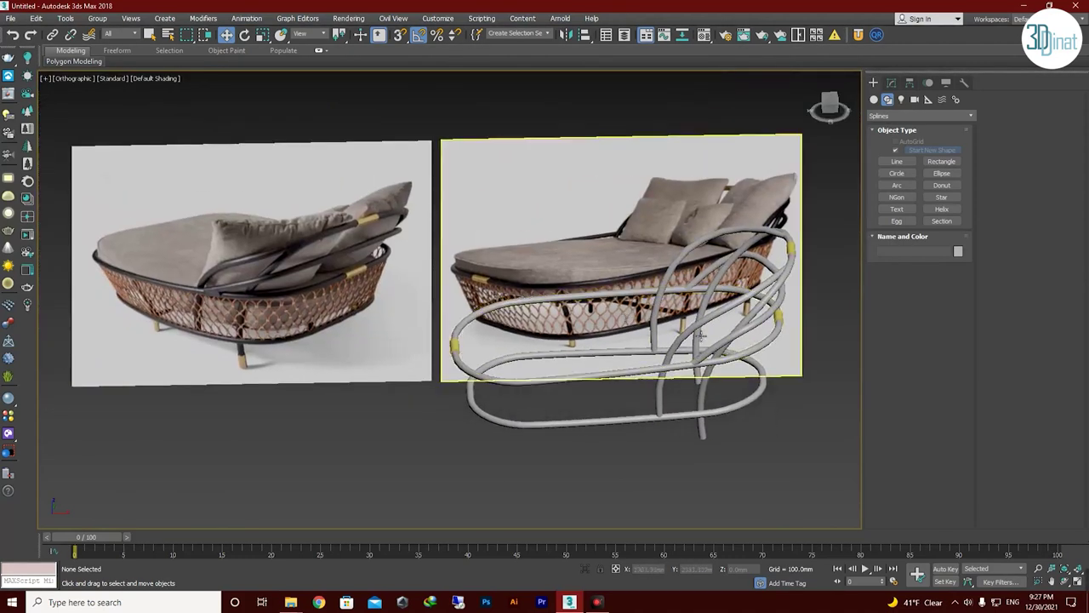
{"action": "scroll", "coordinate": [637, 436], "scroll_direction": "up", "scroll_amount": 2}
Select the bottom vertex ring of vertical tube Line001 at Edit Poly vertex level.
{"action": "scroll", "coordinate": [595, 383], "scroll_direction": "up", "scroll_amount": 3}
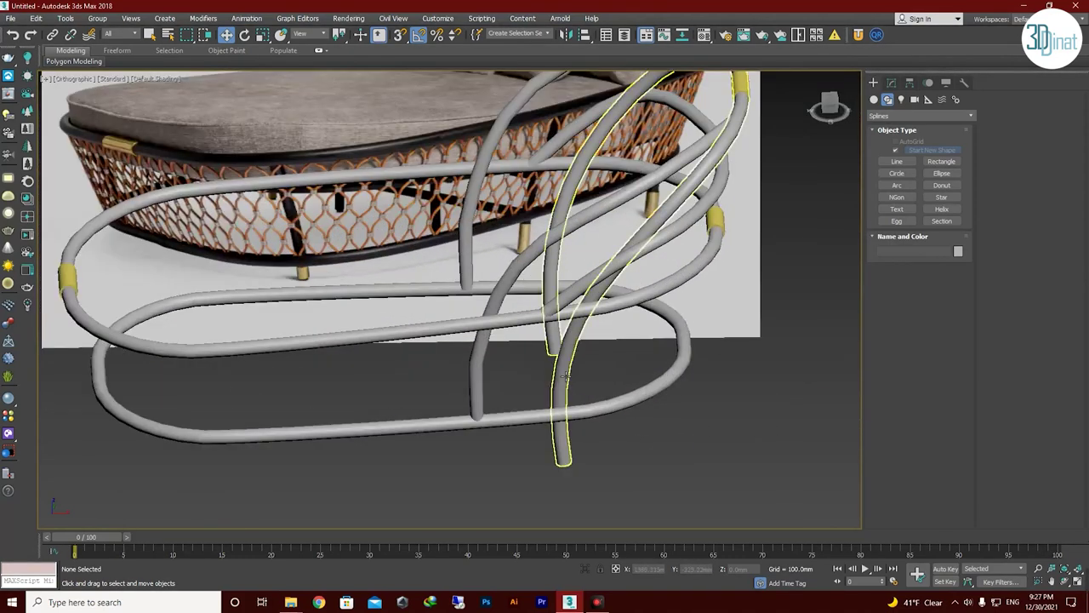
{"action": "left_click", "coordinate": [569, 357]}
{"action": "key", "text": "f"}
{"action": "scroll", "coordinate": [530, 341], "scroll_direction": "up", "scroll_amount": 5}
{"action": "left_click", "coordinate": [891, 83]}
{"action": "left_click", "coordinate": [923, 143]}
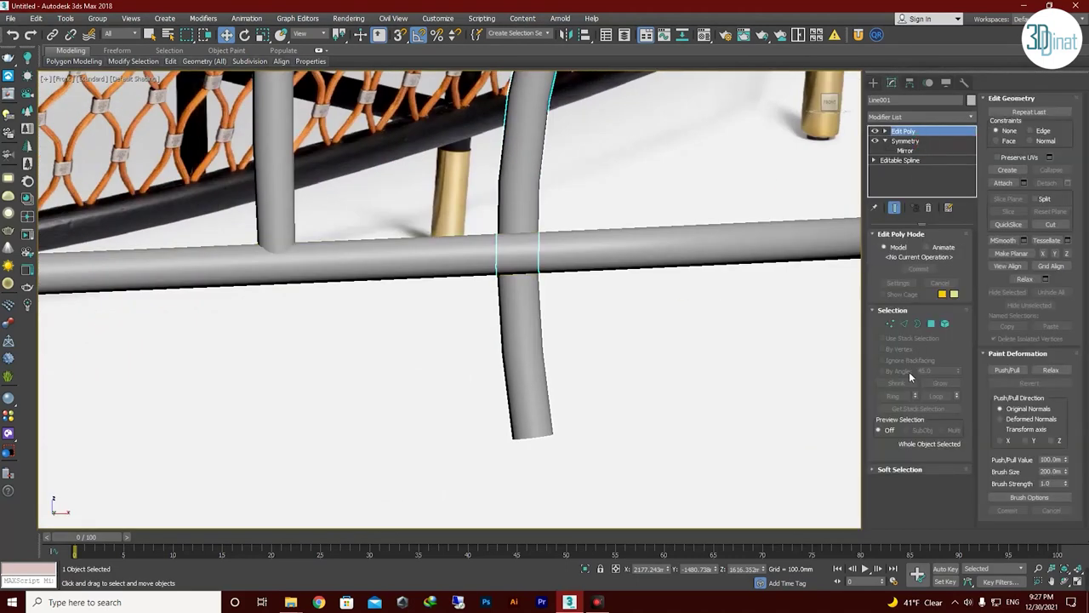
{"action": "key", "text": "F3"}
{"action": "key", "text": "1"}
{"action": "left_click_drag", "start_coordinate": [451, 407], "coordinate": [533, 428]}
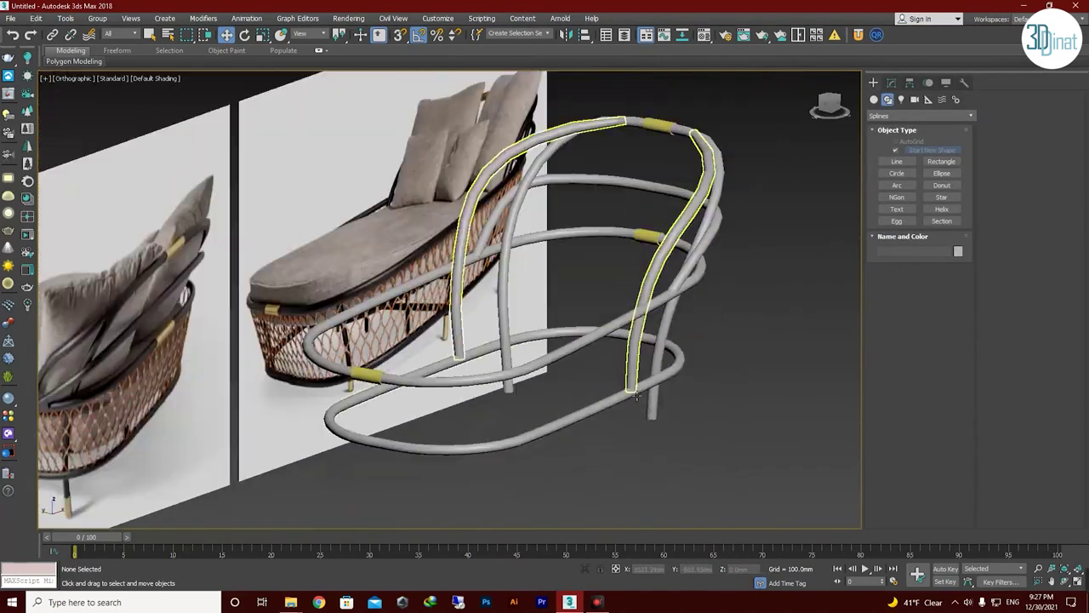
Frame the reference plane, then select all frame tubes for recolouring.
{"action": "mouse_move", "coordinate": [656, 413]}
{"action": "middle_mouse_down", "text": "alt"}
{"action": "mouse_move", "coordinate": [651, 395]}
{"action": "mouse_move", "coordinate": [667, 388]}
{"action": "mouse_move", "coordinate": [582, 379]}
{"action": "mouse_move", "coordinate": [586, 339]}
{"action": "middle_mouse_up", "text": "alt"}
{"action": "key", "text": "f"}
{"action": "scroll", "coordinate": [596, 426], "scroll_direction": "down", "scroll_amount": 3}
{"action": "scroll", "coordinate": [581, 380], "scroll_direction": "up", "scroll_amount": 3}
{"action": "scroll", "coordinate": [581, 380], "scroll_direction": "up", "scroll_amount": 2}
{"action": "left_click", "coordinate": [586, 340]}
{"action": "key", "text": "z"}
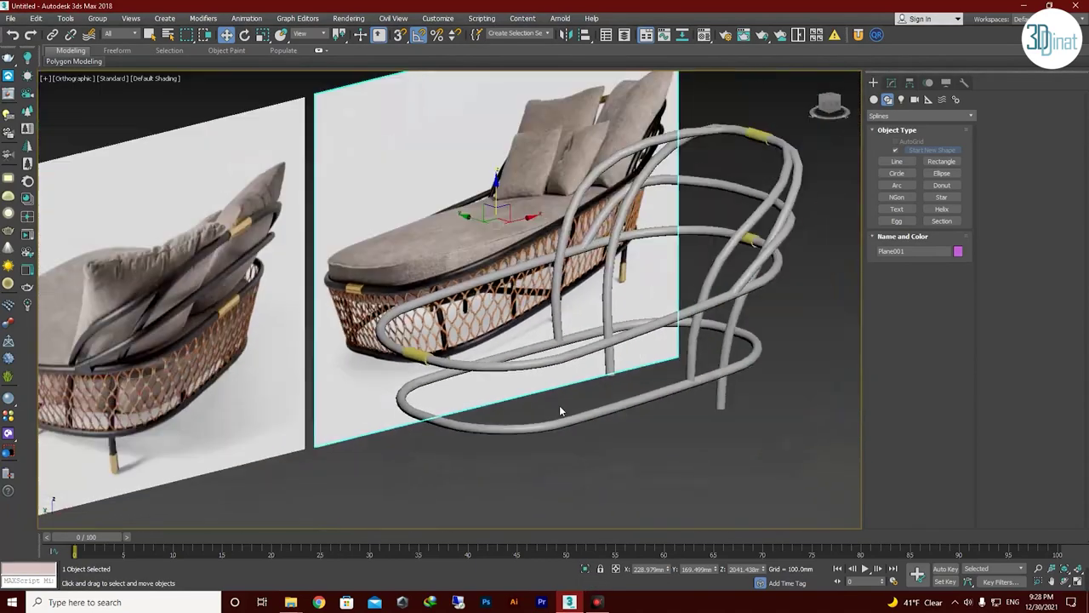
{"action": "mouse_move", "coordinate": [559, 405]}
{"action": "middle_mouse_down", "text": "alt"}
{"action": "mouse_move", "coordinate": [636, 328]}
{"action": "mouse_move", "coordinate": [881, 264]}
{"action": "middle_mouse_up", "text": "alt"}
{"action": "left_click", "coordinate": [637, 327]}
{"action": "key", "text": "ctrl+a"}
{"action": "left_click", "coordinate": [958, 251]}
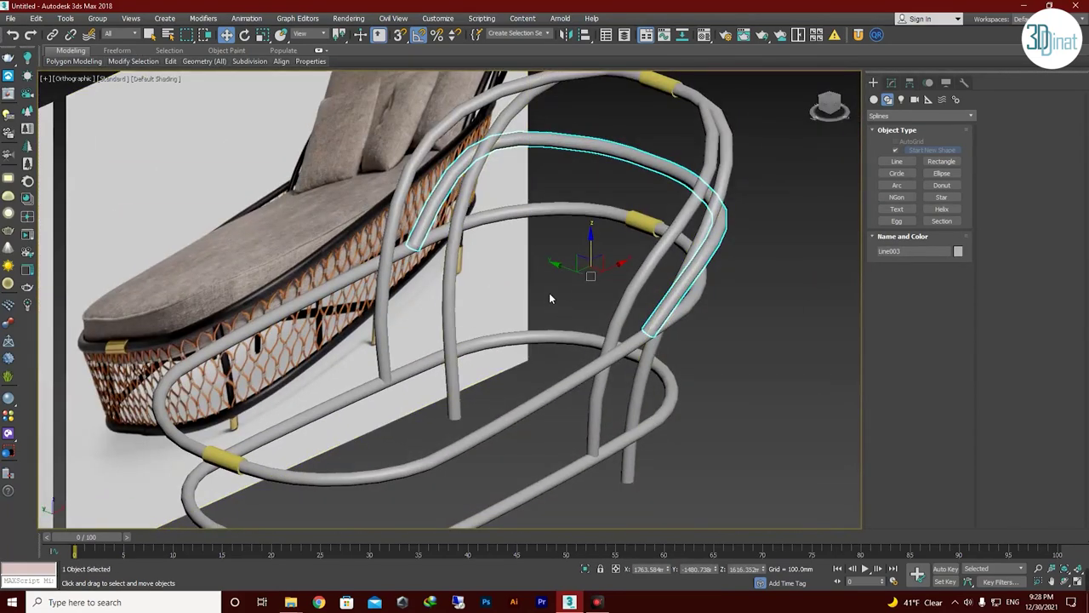
Move Line002's end vertex ring in Top view to meet the neighbouring rail.
{"action": "mouse_move", "coordinate": [417, 346]}
{"action": "middle_mouse_down", "text": "alt"}
{"action": "mouse_move", "coordinate": [583, 371]}
{"action": "mouse_move", "coordinate": [694, 159]}
{"action": "middle_mouse_up", "text": "alt"}
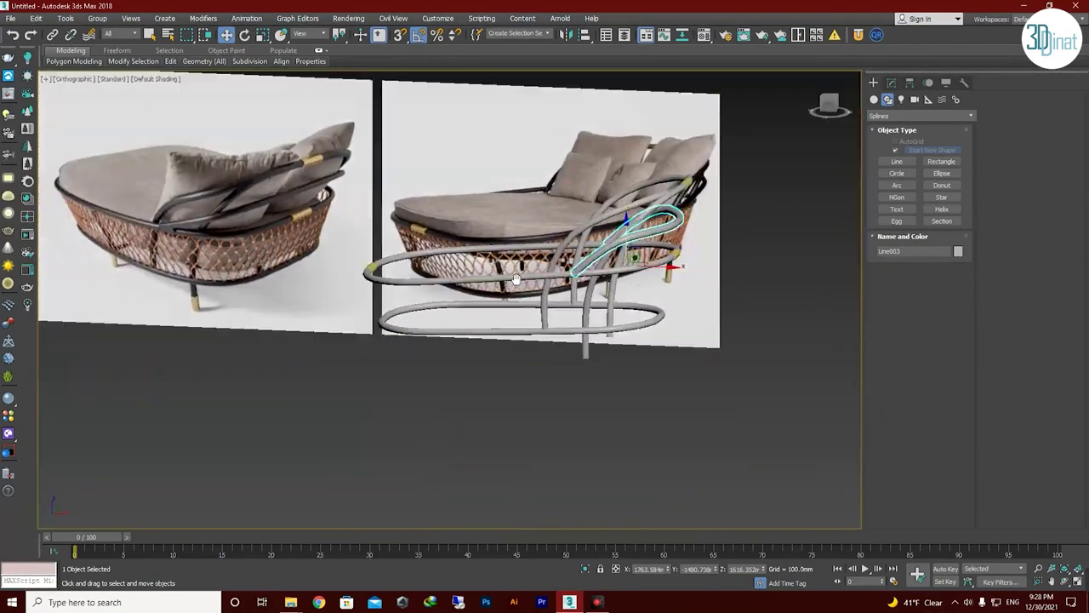
{"action": "middle_click_drag", "start_coordinate": [694, 158], "coordinate": [586, 213], "text": "alt"}
{"action": "left_click", "coordinate": [903, 164]}
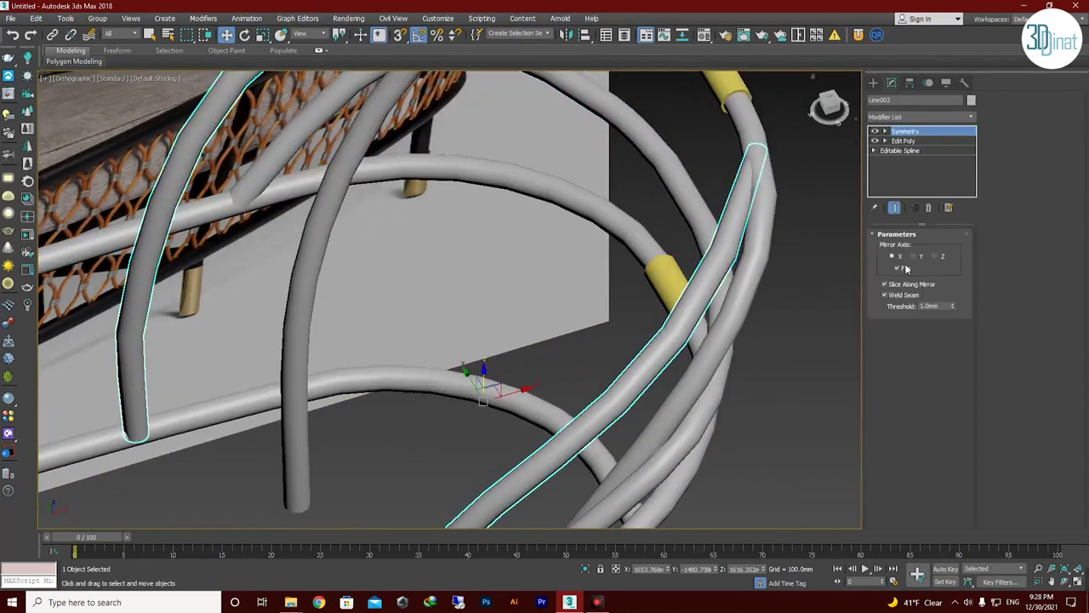
{"action": "left_click", "coordinate": [904, 142]}
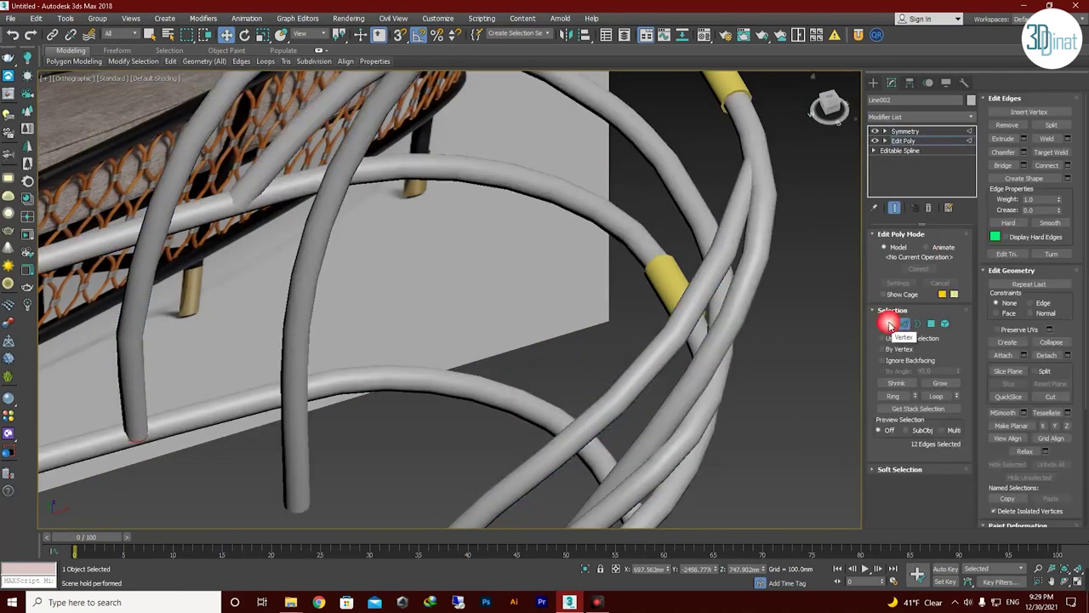
{"action": "left_click", "coordinate": [891, 324]}
{"action": "left_click_drag", "start_coordinate": [766, 158], "coordinate": [630, 251]}
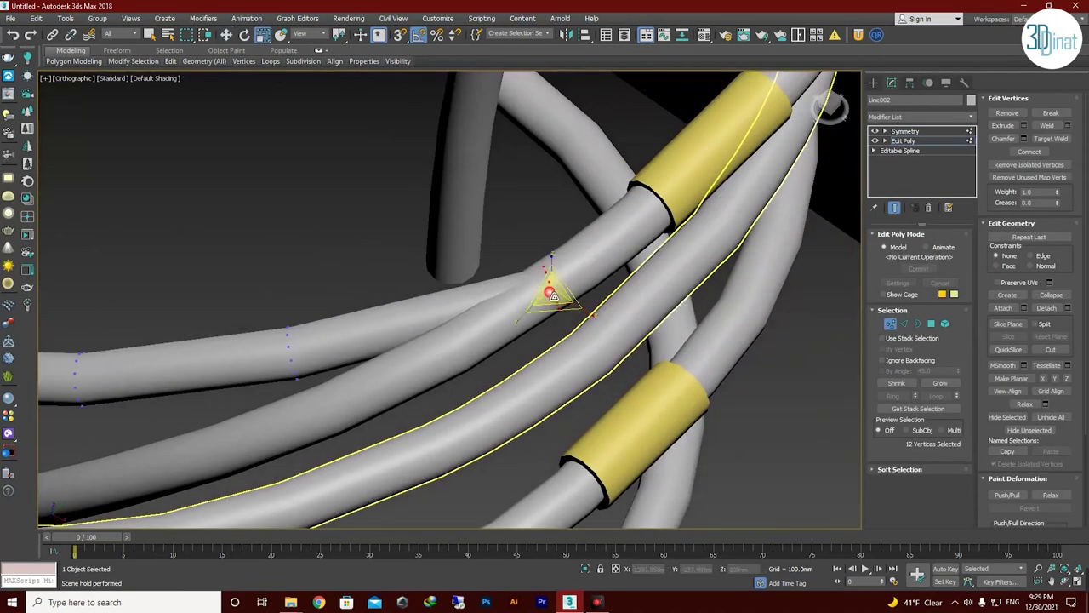
{"action": "mouse_move", "coordinate": [483, 343]}
{"action": "middle_mouse_down", "text": "alt"}
{"action": "mouse_move", "coordinate": [474, 316]}
{"action": "mouse_move", "coordinate": [468, 397]}
{"action": "mouse_move", "coordinate": [333, 358]}
{"action": "middle_mouse_up", "text": "alt"}
{"action": "key", "text": "t"}
{"action": "scroll", "coordinate": [423, 336], "scroll_direction": "up", "scroll_amount": 5}
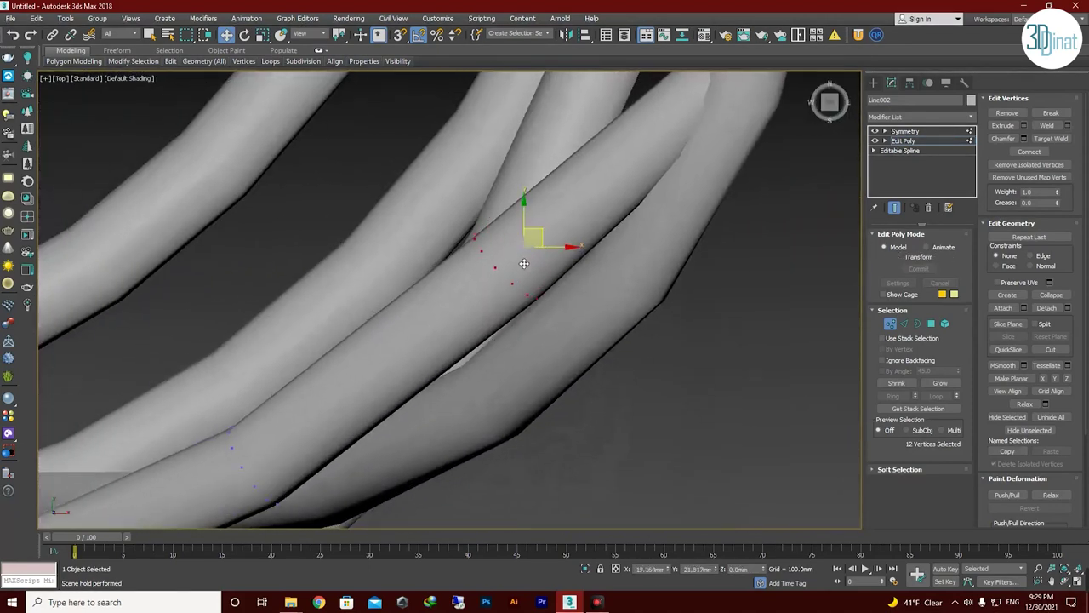
{"action": "scroll", "coordinate": [620, 293], "scroll_direction": "down", "scroll_amount": 3}
{"action": "left_click_drag", "start_coordinate": [685, 228], "coordinate": [556, 347]}
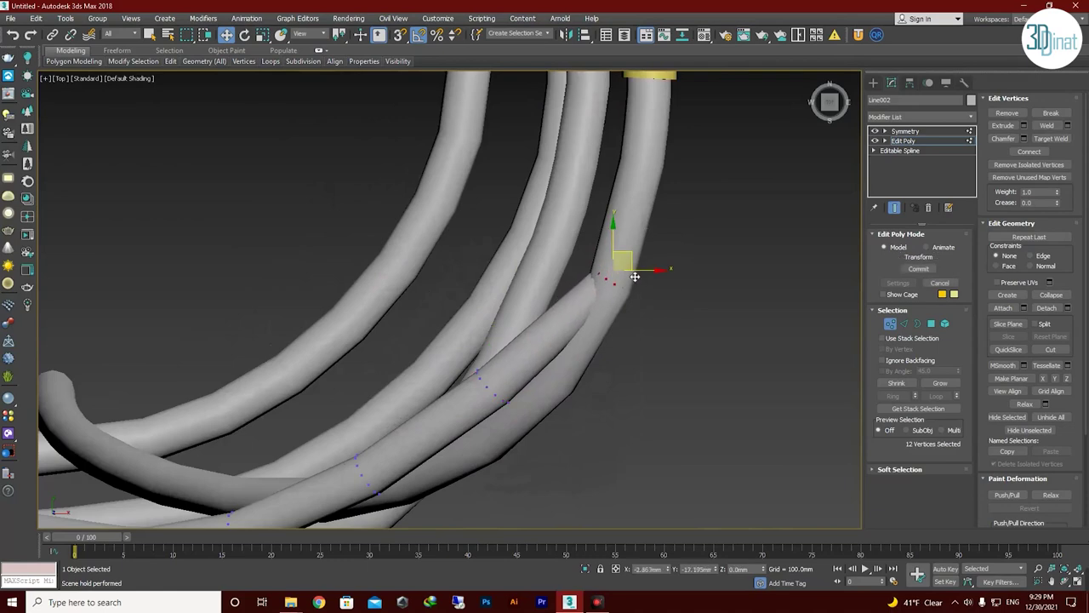
Switch the tube to edge editing and inspect the band from several angles.
{"action": "middle_click_drag", "start_coordinate": [505, 382], "coordinate": [417, 411], "text": "alt"}
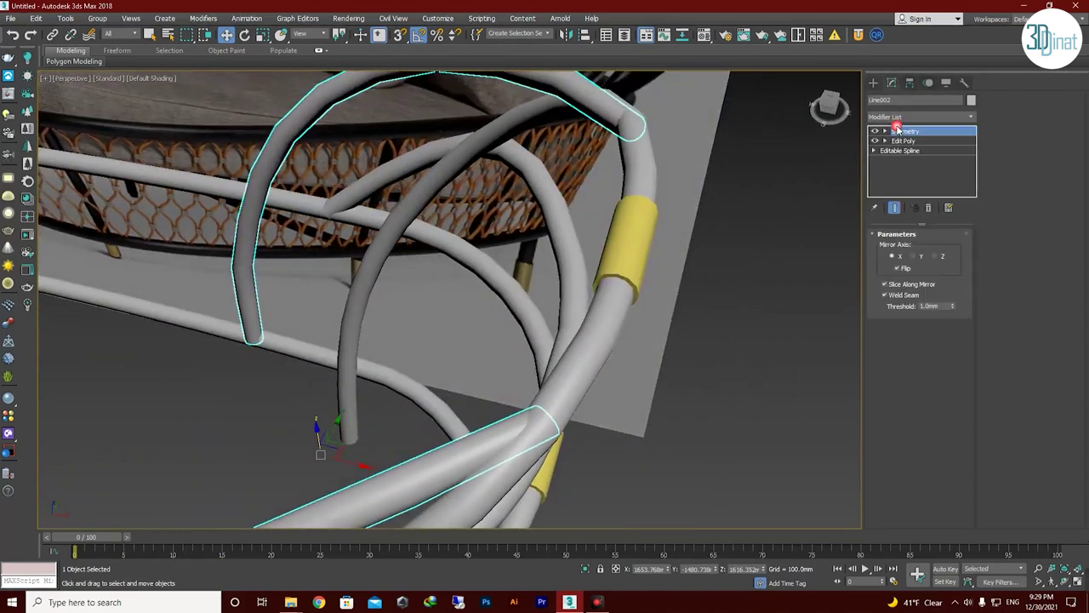
{"action": "left_click", "coordinate": [903, 140]}
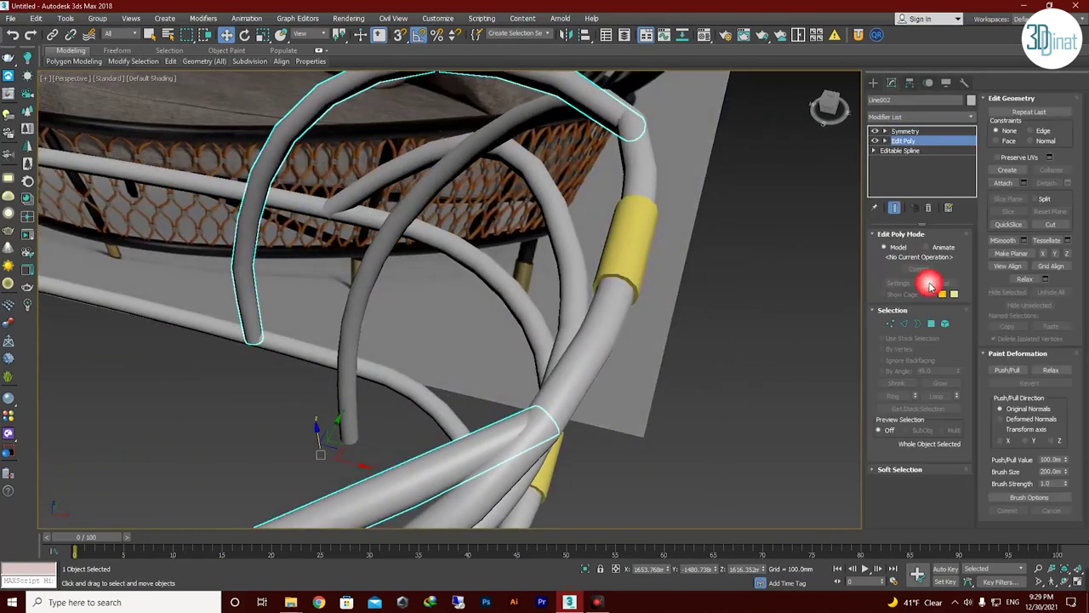
{"action": "left_click", "coordinate": [904, 323]}
{"action": "middle_click_drag", "start_coordinate": [503, 492], "coordinate": [371, 321], "text": "alt"}
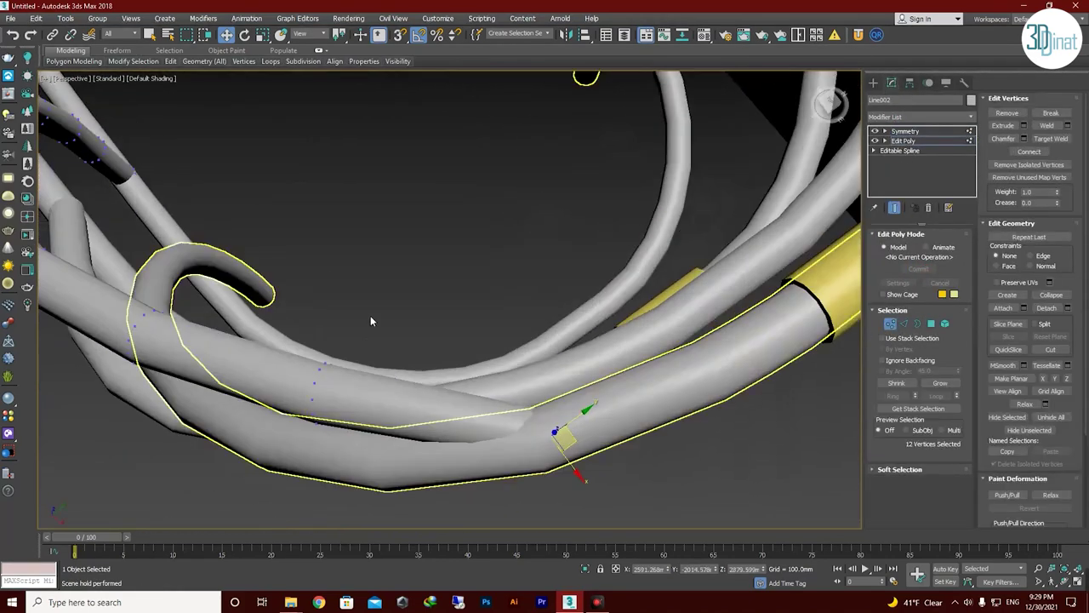
{"action": "mouse_move", "coordinate": [340, 420]}
{"action": "middle_mouse_down", "text": "alt"}
{"action": "mouse_move", "coordinate": [329, 389]}
{"action": "mouse_move", "coordinate": [337, 381]}
{"action": "mouse_move", "coordinate": [391, 398]}
{"action": "mouse_move", "coordinate": [427, 381]}
{"action": "middle_mouse_up", "text": "alt"}
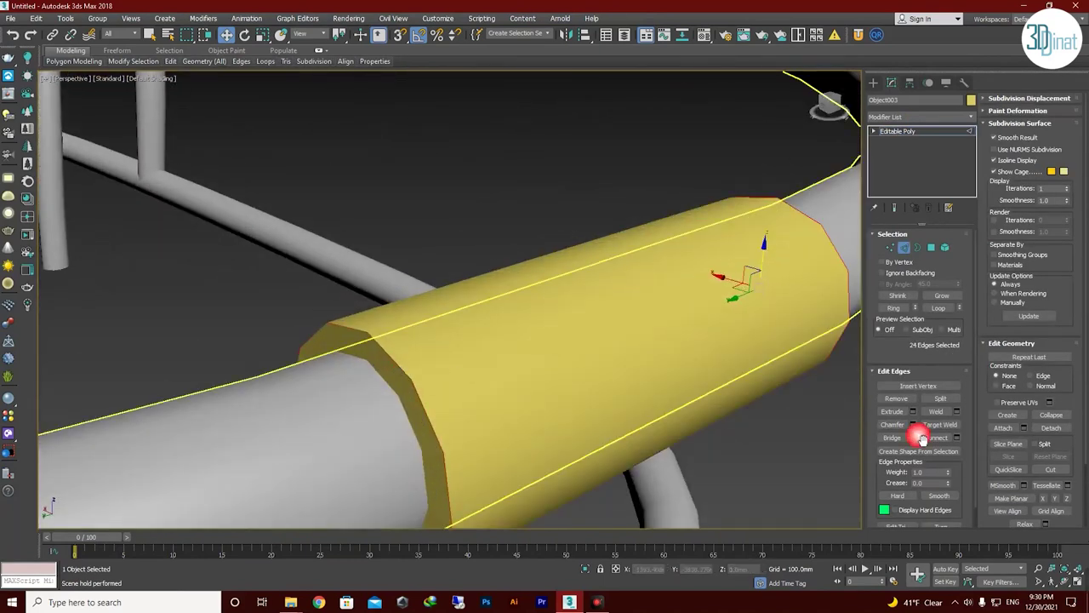
Chamfer the band edge loops, add TurboSmooth past the topology warnings, then select the lower rail loop.
{"action": "left_click", "coordinate": [915, 426]}
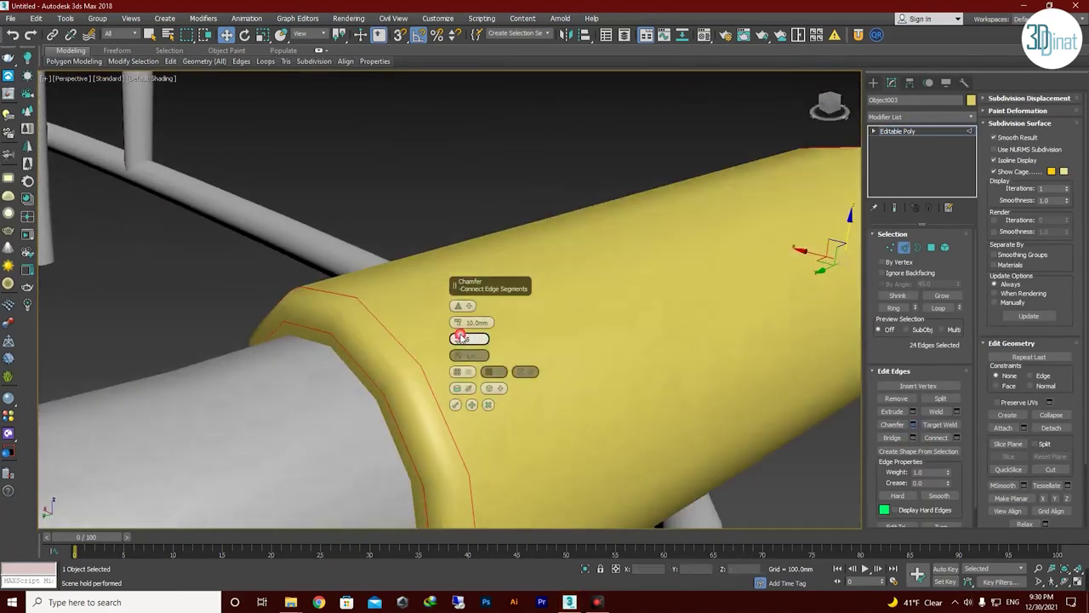
{"action": "left_click", "coordinate": [912, 120]}
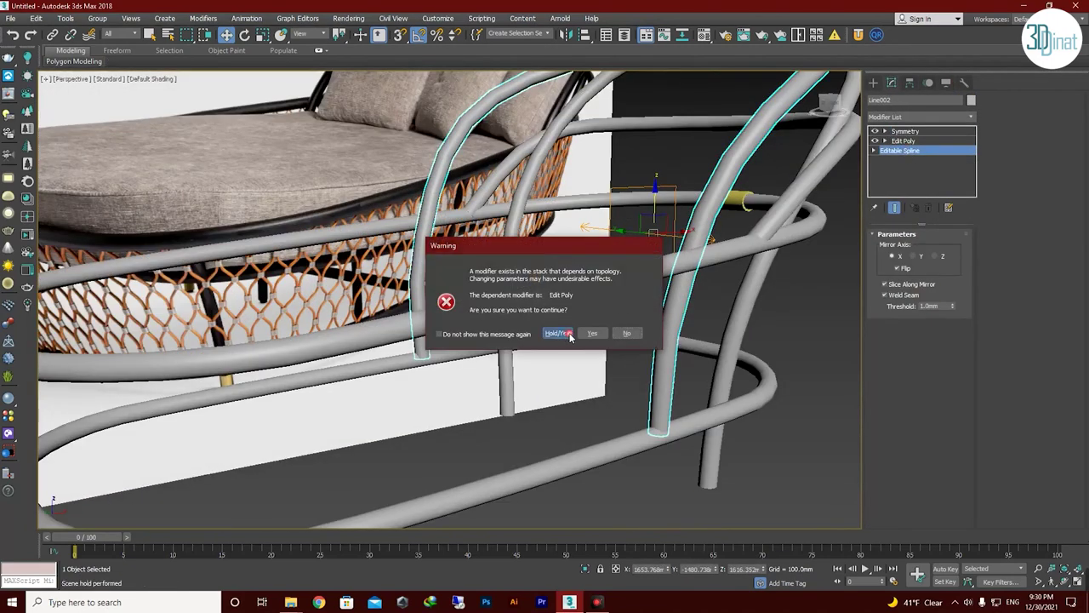
{"action": "left_click", "coordinate": [568, 335]}
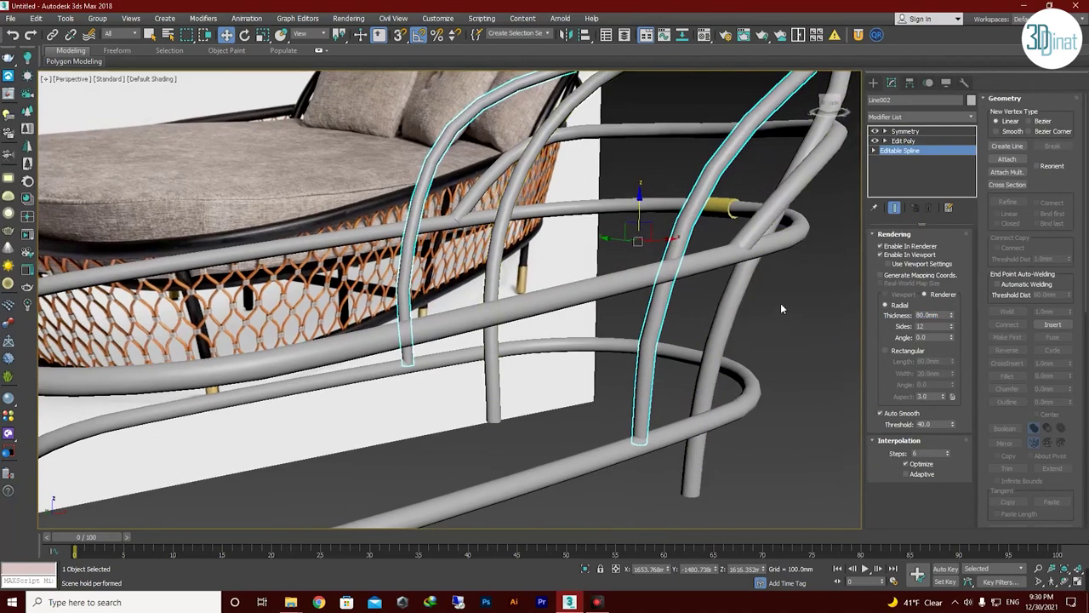
{"action": "left_click", "coordinate": [558, 333]}
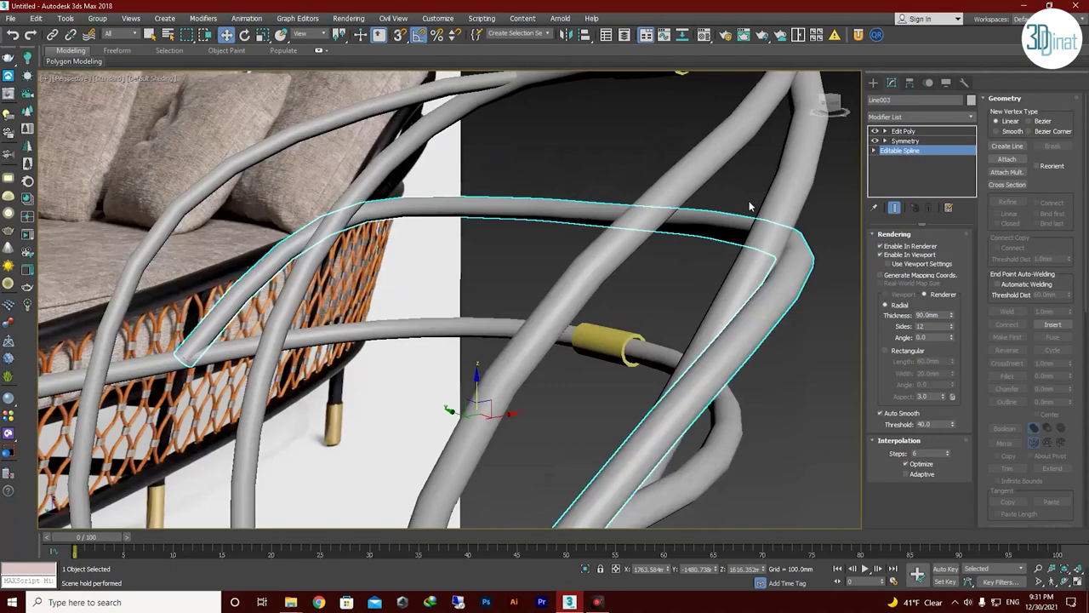
{"action": "left_click", "coordinate": [584, 334]}
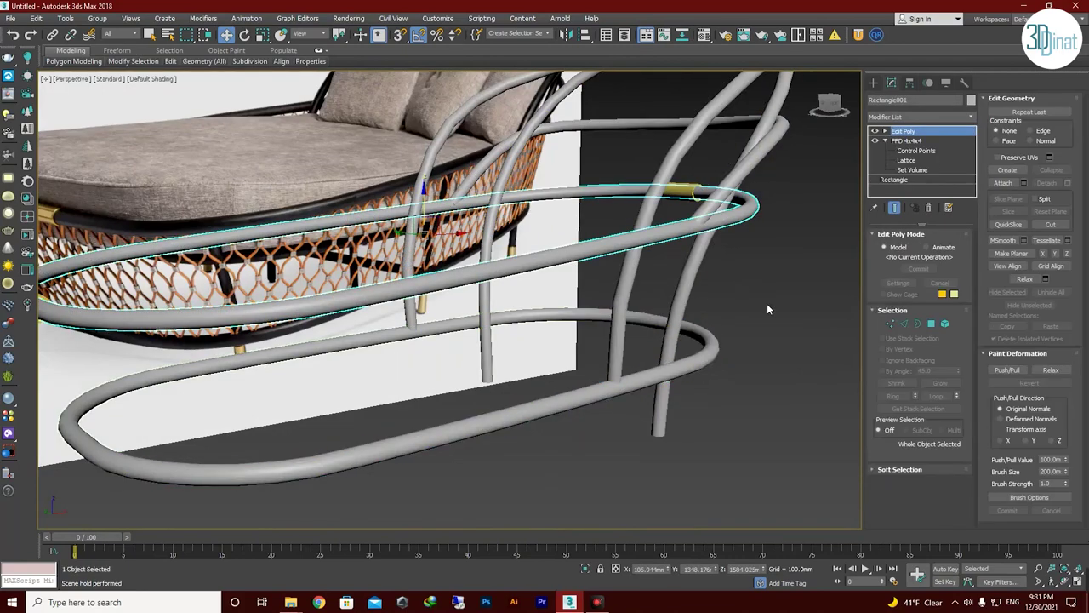
{"action": "left_click", "coordinate": [705, 372]}
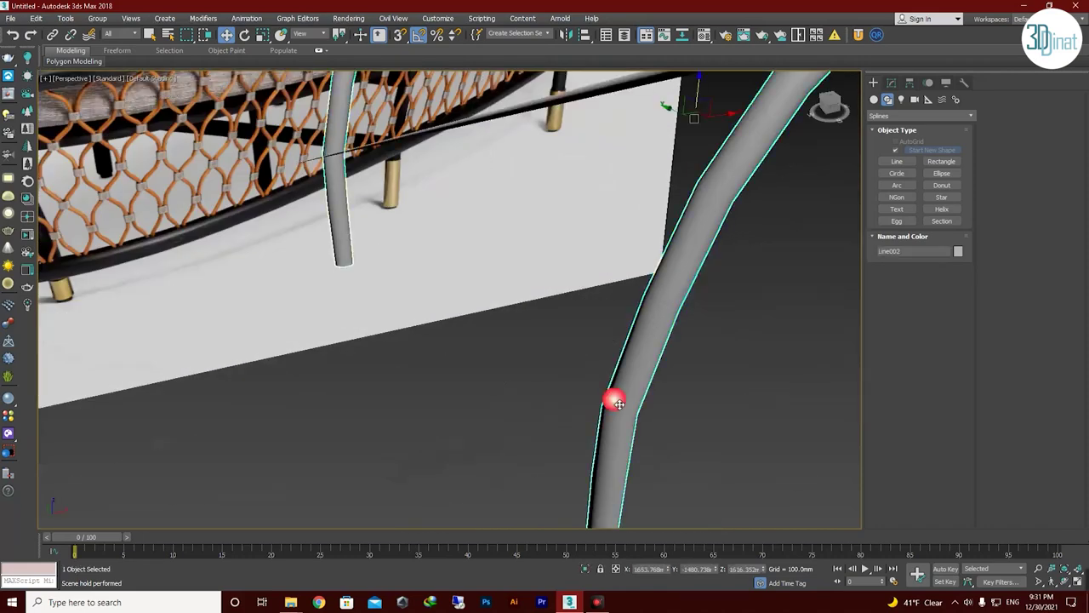
Raise Line002's edge chamfer to about 157.7 mm and compare in Front wireframe view.
{"action": "middle_click_drag", "start_coordinate": [618, 403], "coordinate": [856, 197], "text": "alt"}
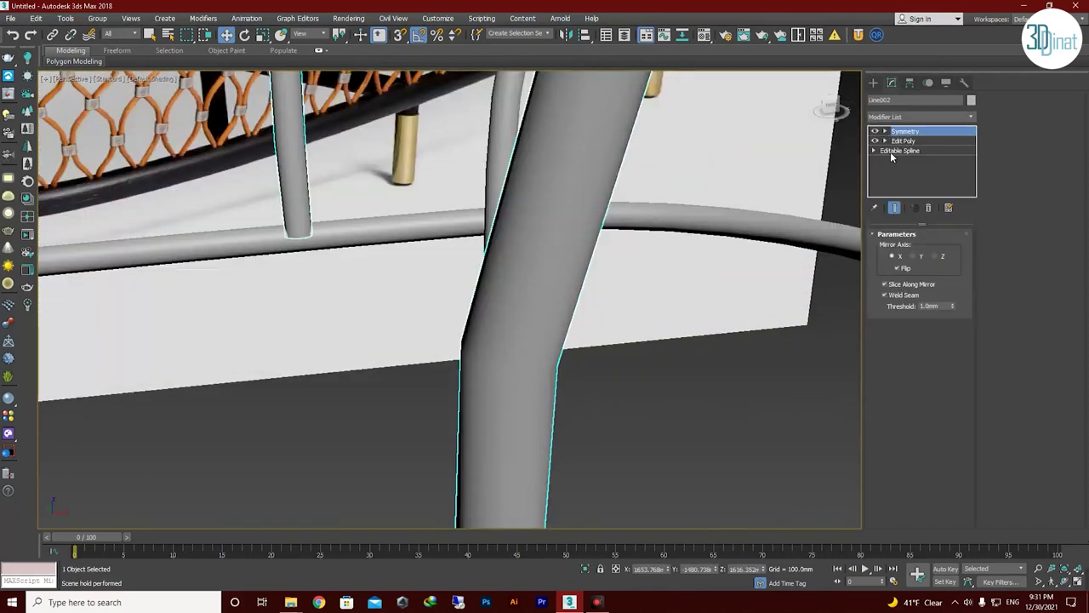
{"action": "left_click", "coordinate": [902, 140]}
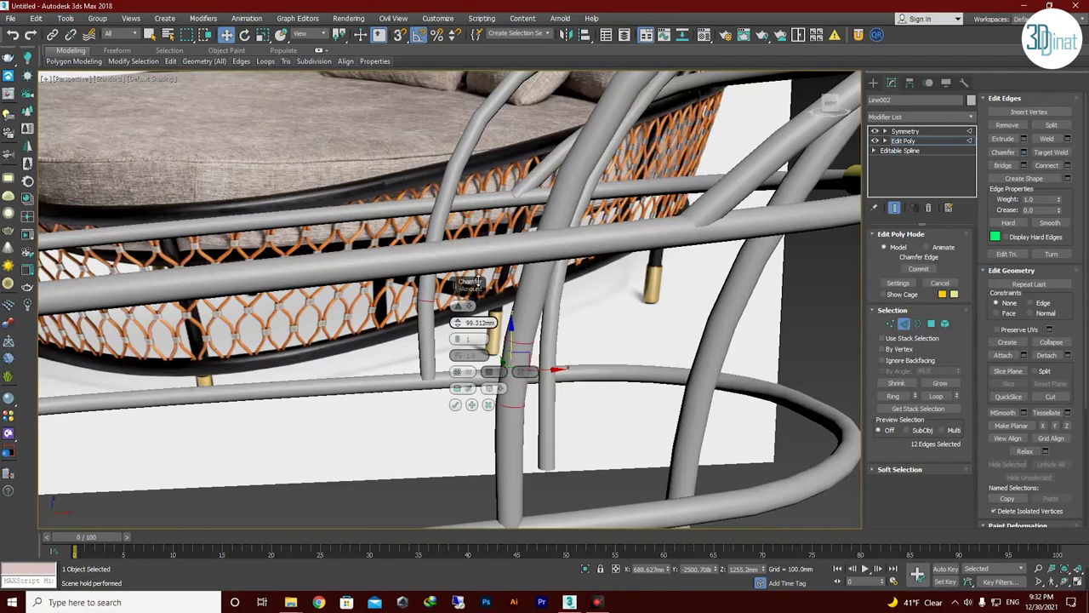
{"action": "left_click_drag", "start_coordinate": [476, 283], "coordinate": [527, 405]}
{"action": "key", "text": "F3"}
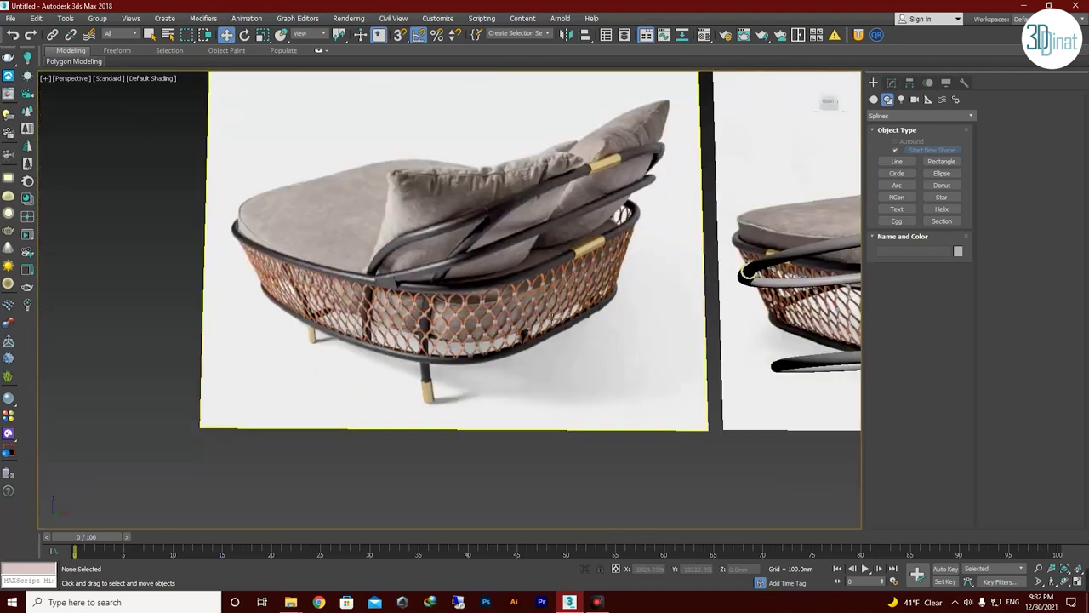
{"action": "key", "text": "f"}
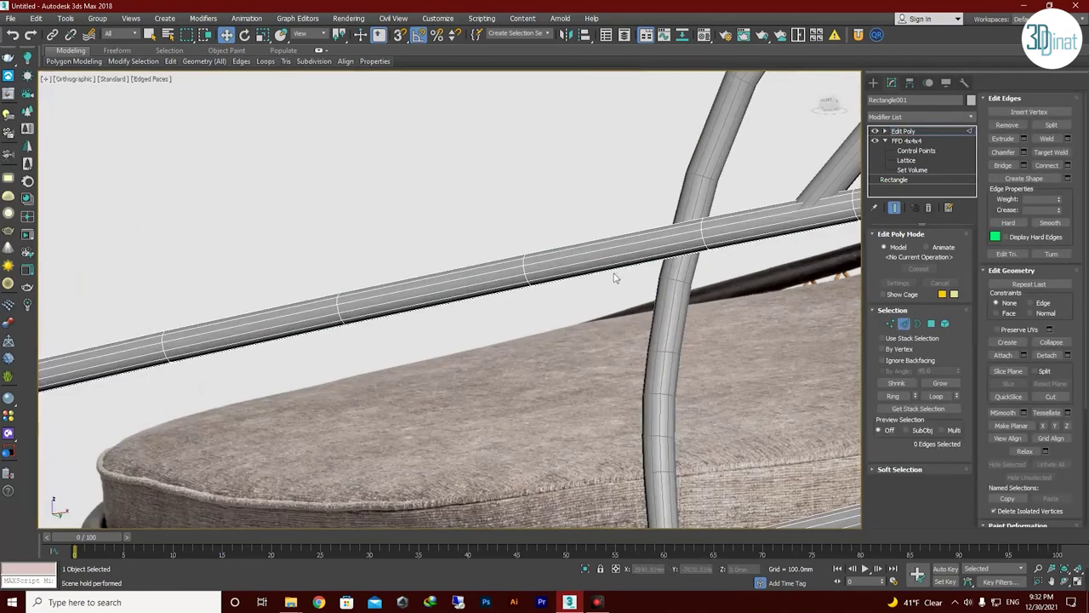
Create Shape001 from the selected edges of the upper rail, Rectangle001.
{"action": "right_click", "coordinate": [501, 317]}
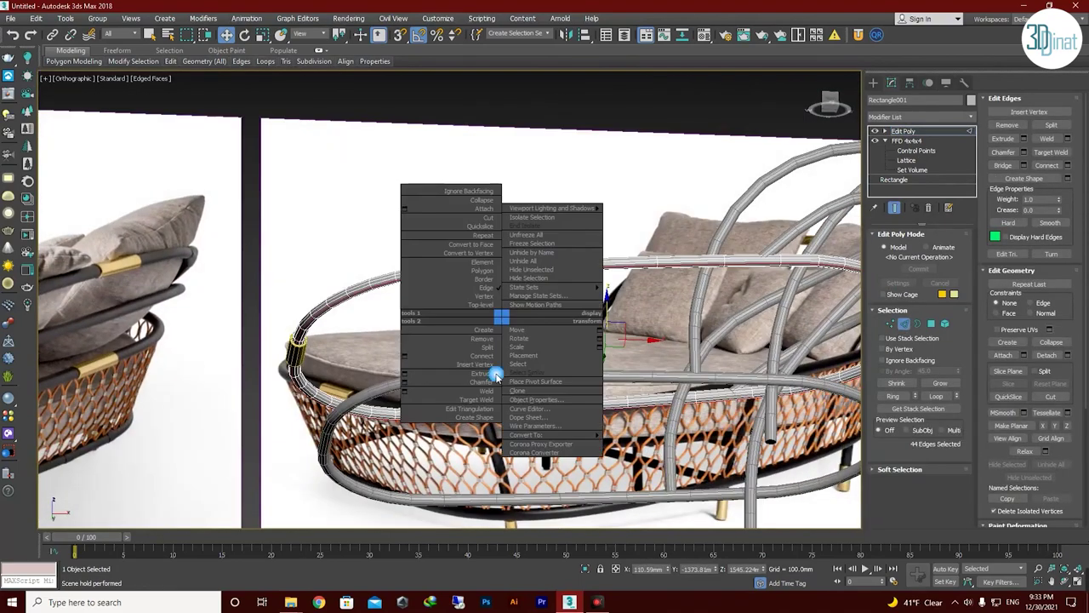
{"action": "left_click", "coordinate": [474, 417]}
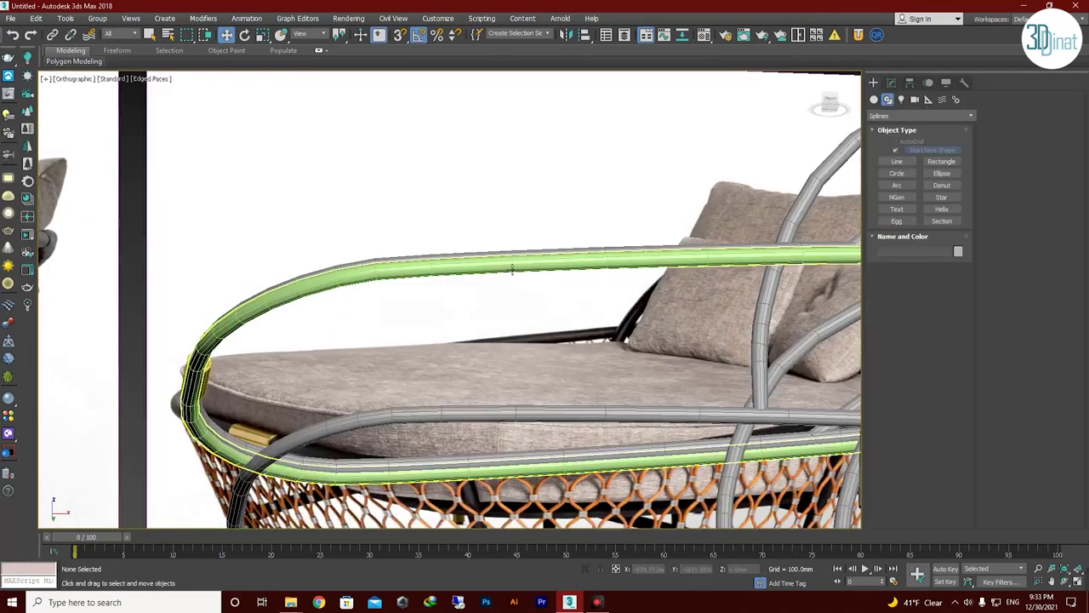
{"action": "left_click", "coordinate": [945, 215]}
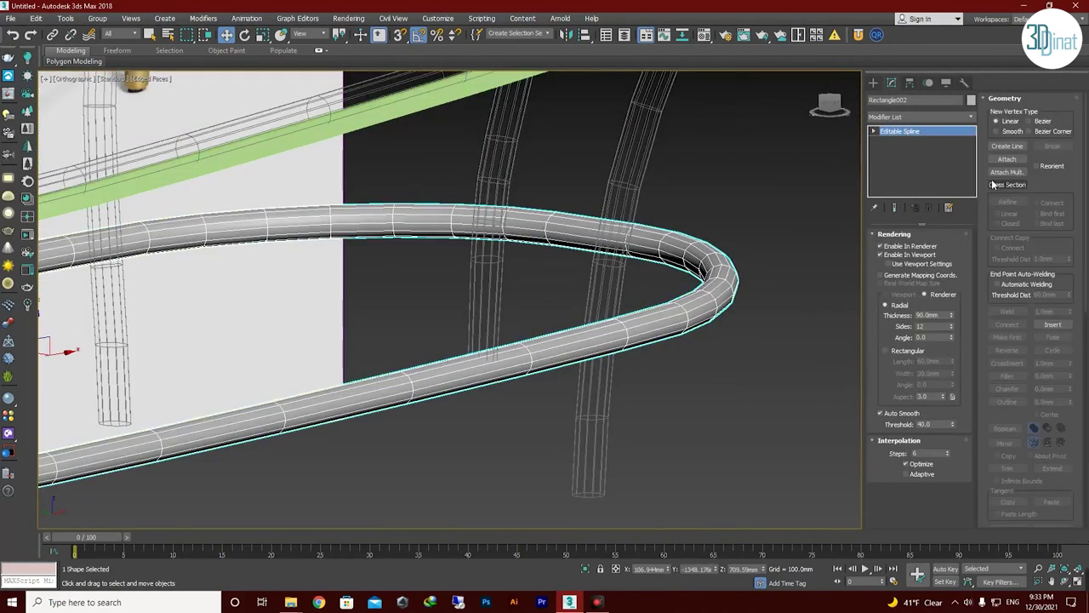
Add Edit Poly to the lower rail, Rectangle002, and create a shape from its selected edges.
{"action": "left_click", "coordinate": [912, 114]}
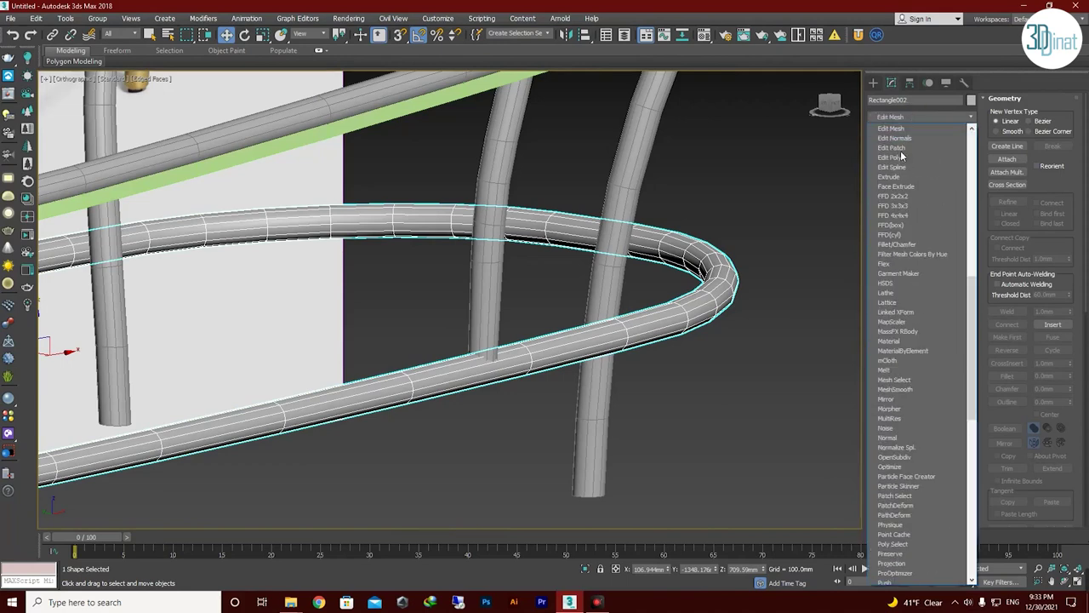
{"action": "left_click", "coordinate": [891, 157]}
{"action": "key", "text": "2"}
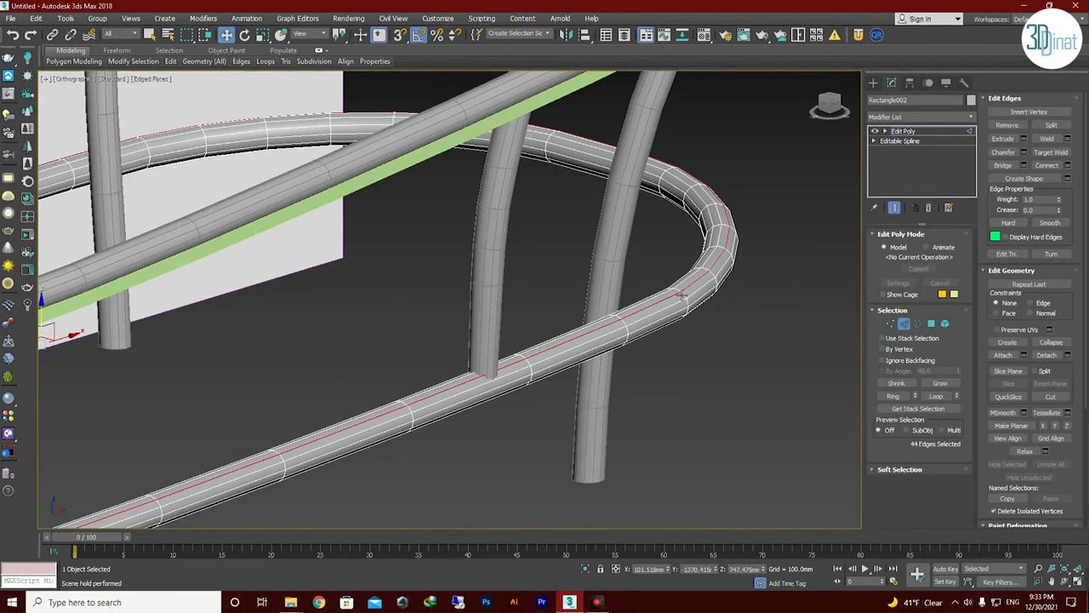
{"action": "right_click", "coordinate": [672, 294]}
{"action": "left_click", "coordinate": [613, 399]}
{"action": "left_click", "coordinate": [559, 315]}
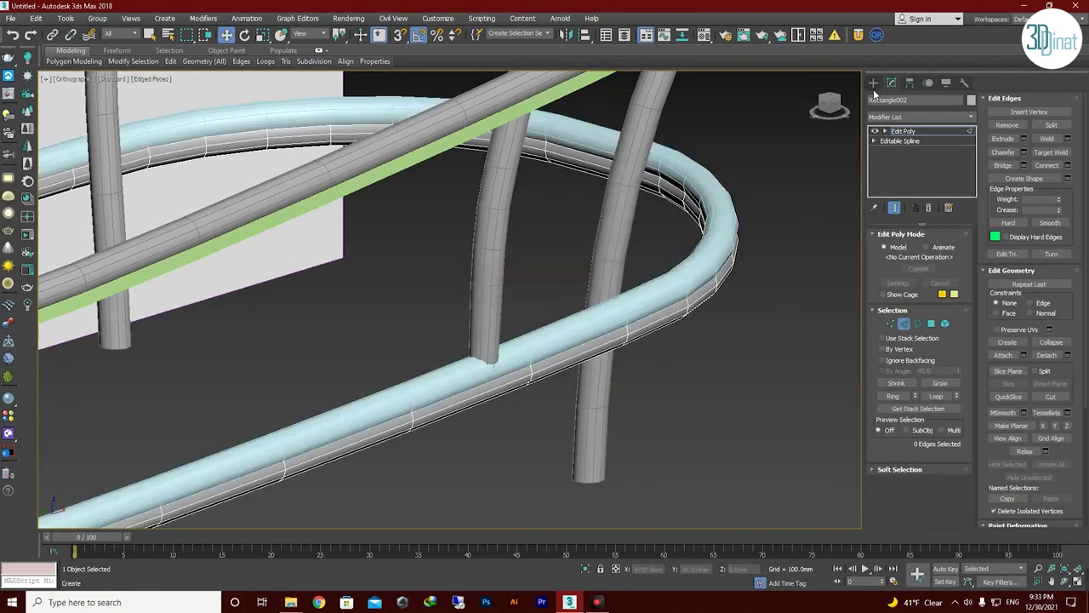
Select both new shapes and isolate them with Alt+Q.
{"action": "middle_click_drag", "start_coordinate": [703, 250], "coordinate": [633, 179], "text": "alt"}
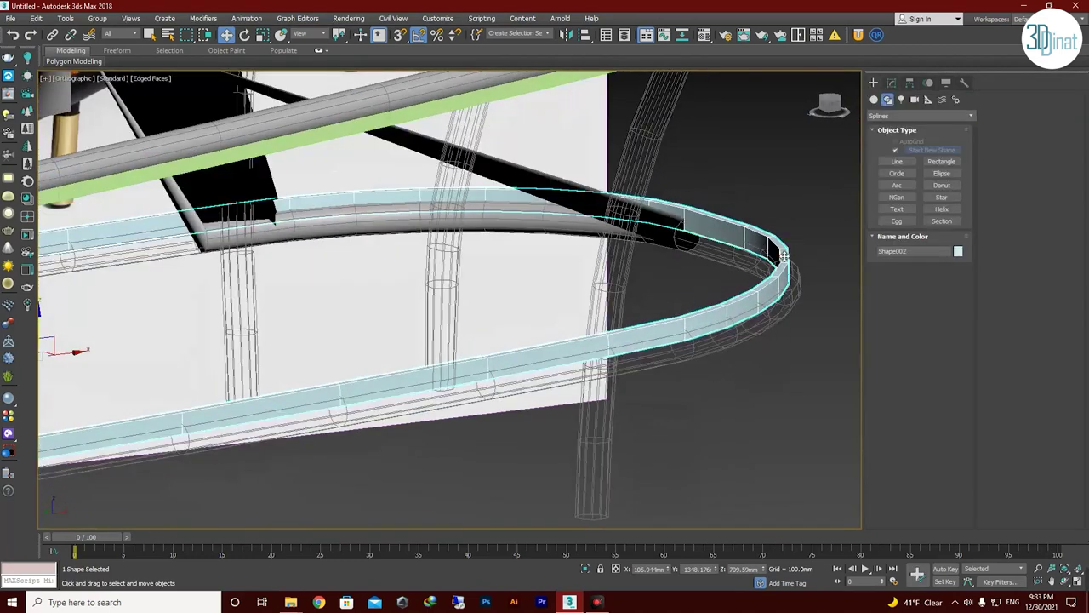
{"action": "left_click", "coordinate": [633, 180], "text": "ctrl"}
{"action": "key", "text": "alt+q"}
{"action": "middle_click_drag", "start_coordinate": [697, 357], "coordinate": [596, 324], "text": "alt"}
Add an Edit Poly modifier to the upper shape, Shape001.
{"action": "left_click", "coordinate": [892, 82]}
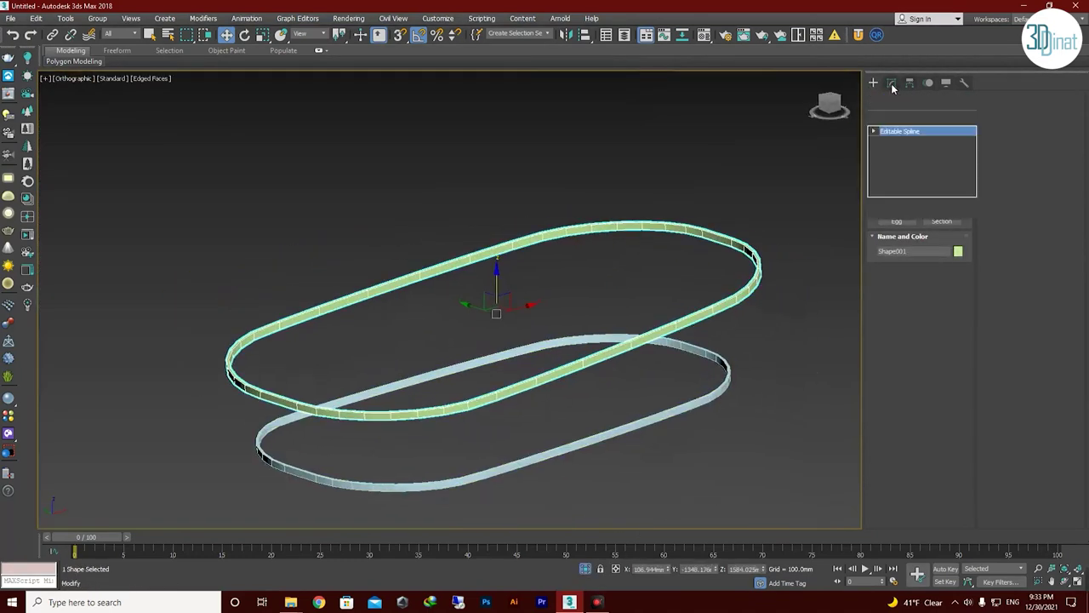
{"action": "left_click", "coordinate": [913, 116]}
{"action": "left_click", "coordinate": [901, 157]}
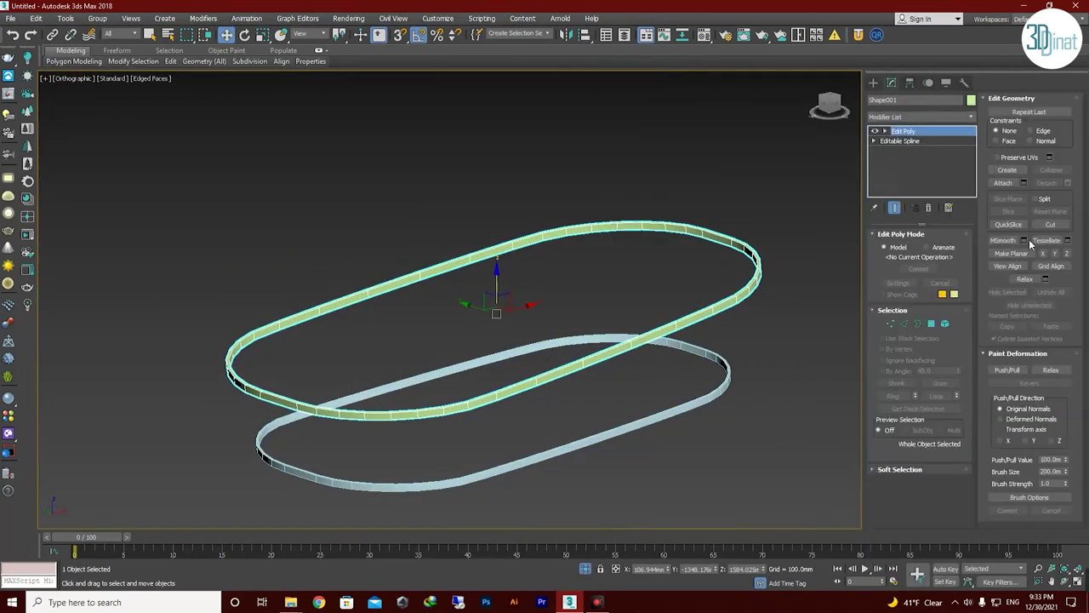
{"action": "middle_click_drag", "start_coordinate": [729, 391], "coordinate": [711, 370], "text": "alt"}
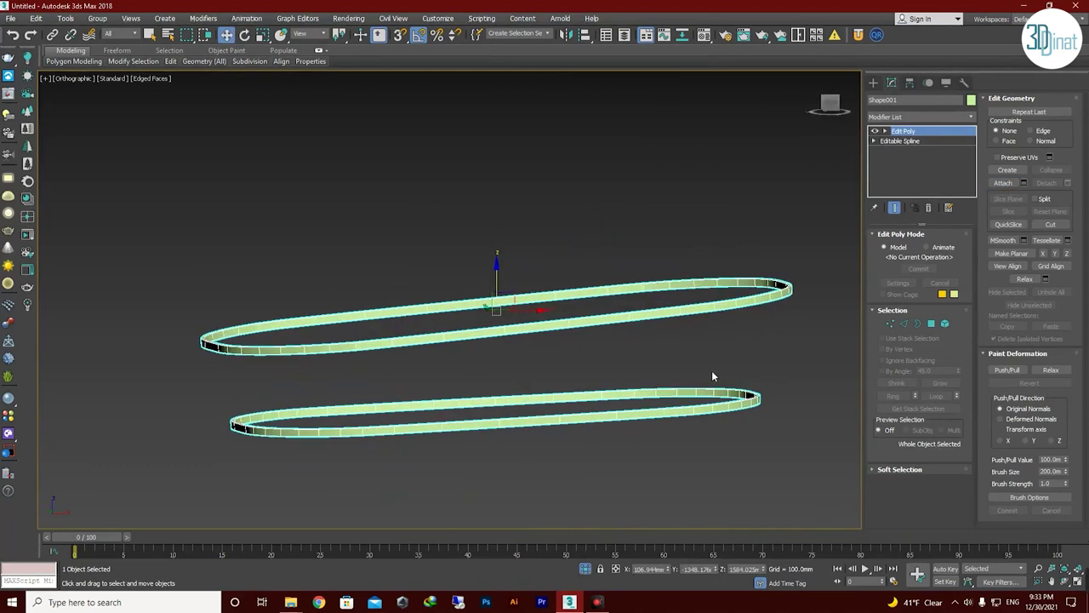
Delete the polygons of both strips, leaving only their edge loops.
{"action": "key", "text": "4"}
{"action": "scroll", "coordinate": [780, 401], "scroll_direction": "up", "scroll_amount": 3}
{"action": "key", "text": "f"}
{"action": "left_click_drag", "start_coordinate": [804, 315], "coordinate": [104, 382]}
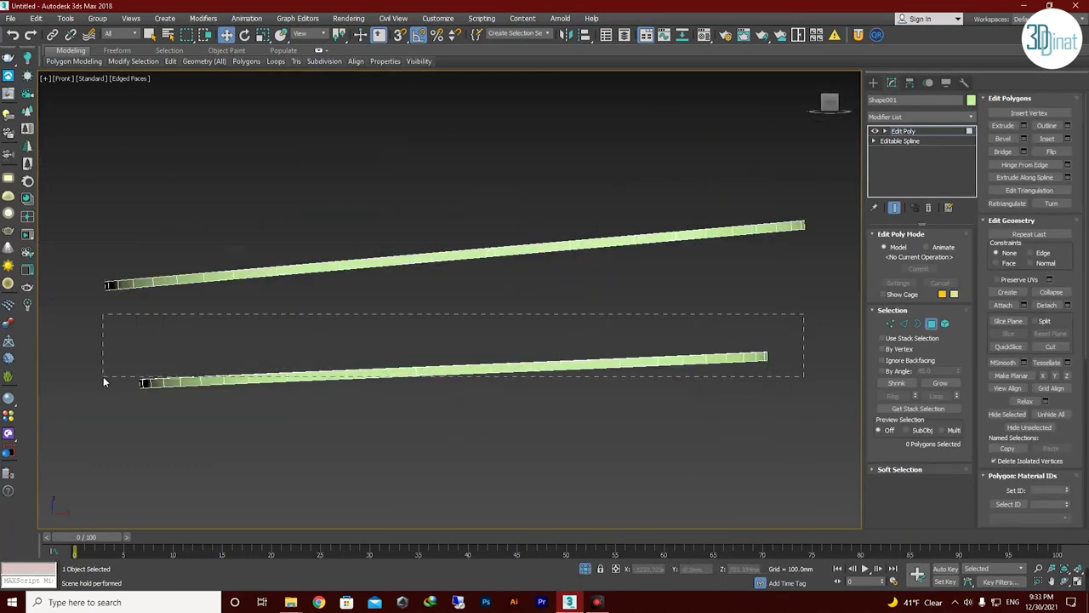
{"action": "middle_click_drag", "start_coordinate": [201, 348], "coordinate": [749, 367], "text": "alt"}
{"action": "scroll", "coordinate": [754, 372], "scroll_direction": "up", "scroll_amount": 5}
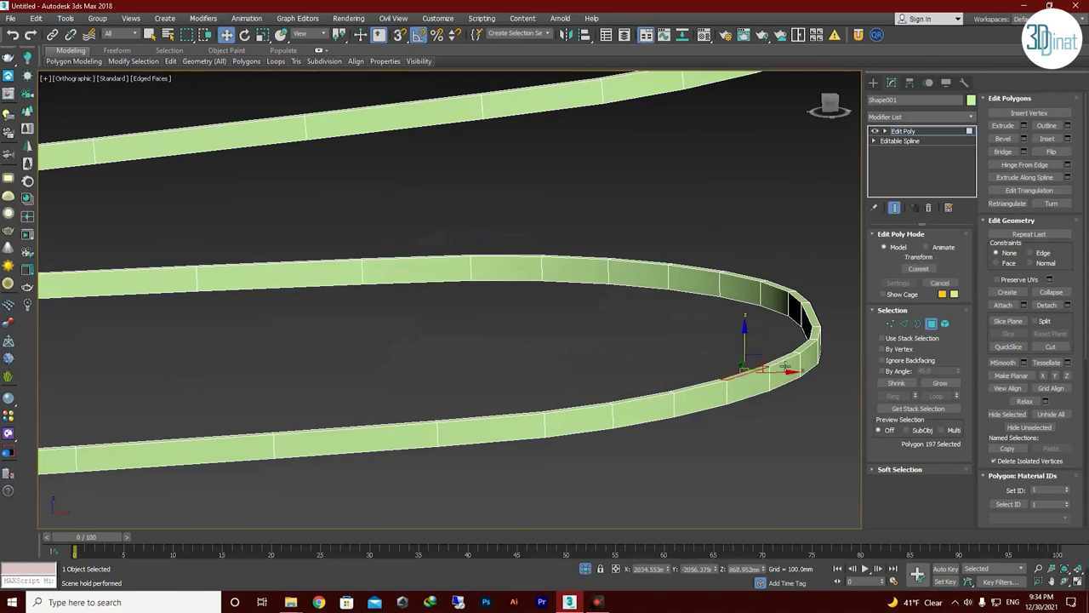
{"action": "key", "text": "Delete"}
{"action": "middle_click_drag", "start_coordinate": [690, 372], "coordinate": [792, 210], "text": "alt"}
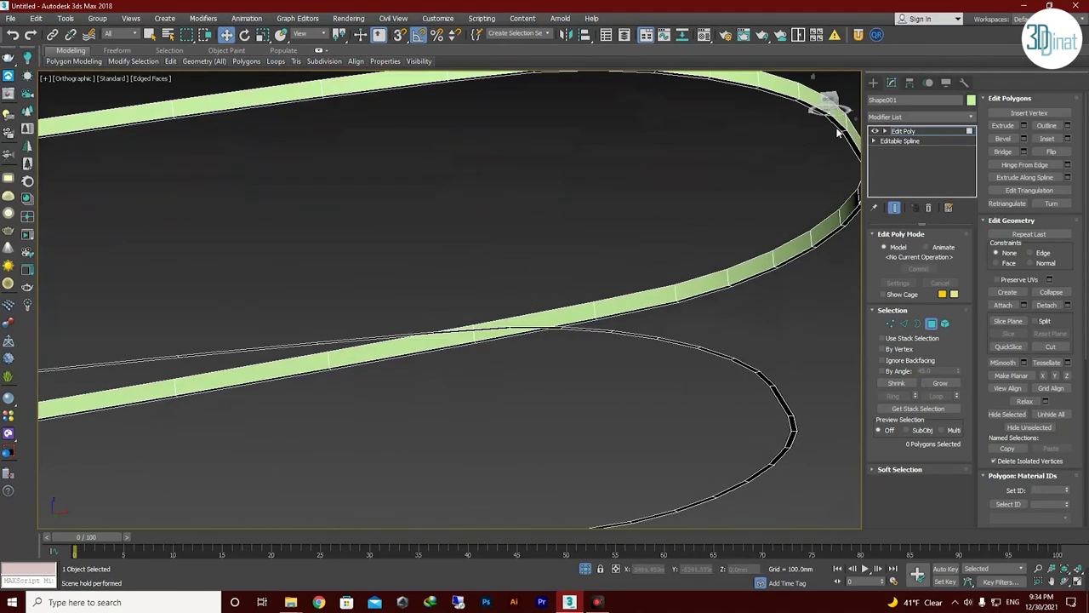
{"action": "left_click", "coordinate": [791, 210]}
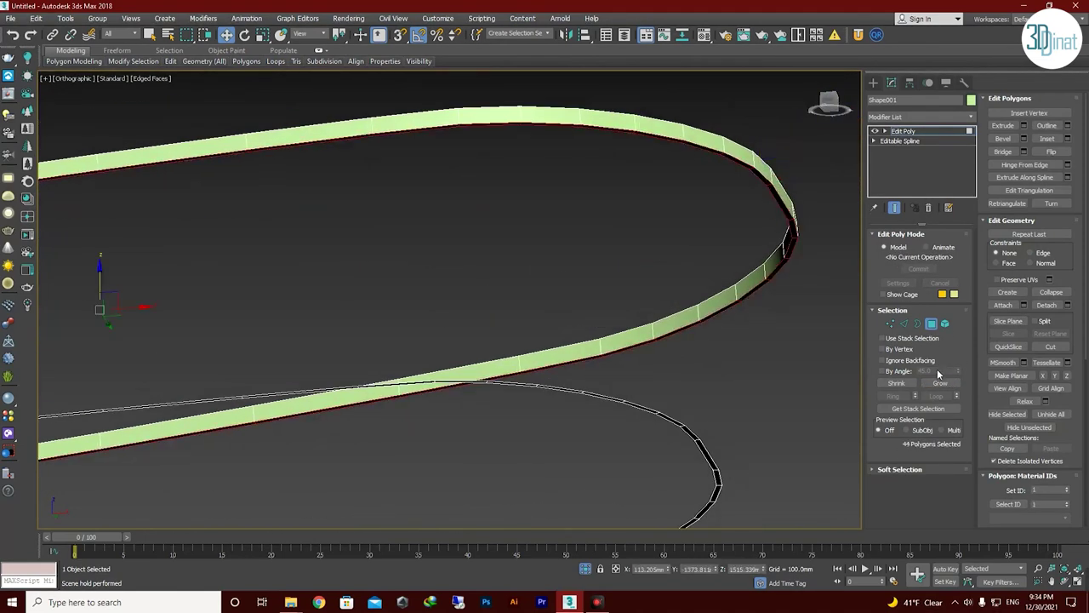
{"action": "key", "text": "Delete"}
Bridge the two edge loops in edge mode, then undo the result.
{"action": "key", "text": "2"}
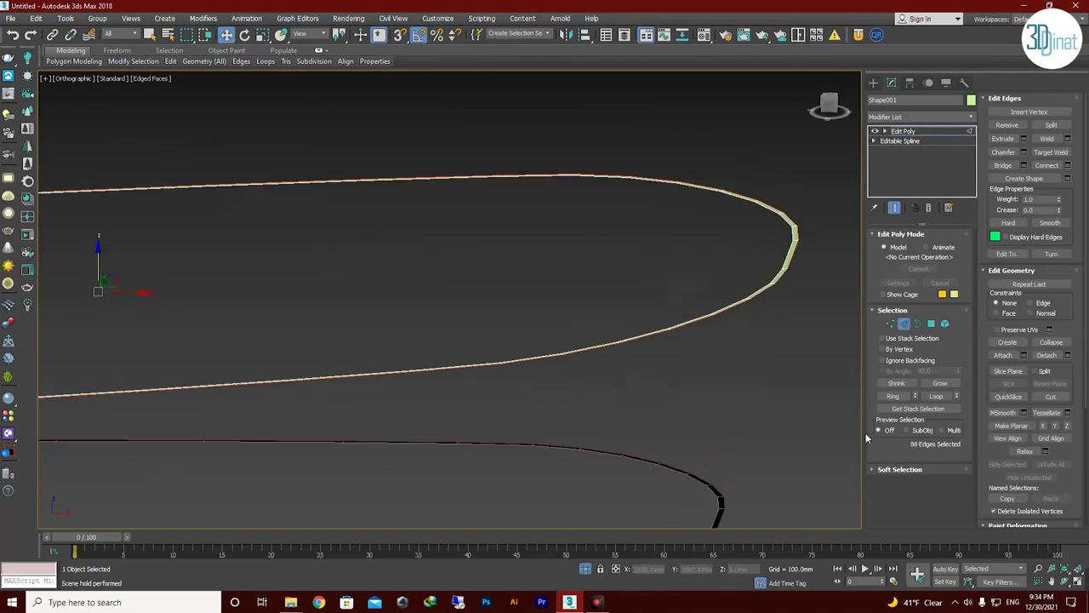
{"action": "left_click", "coordinate": [1004, 166]}
{"action": "mouse_move", "coordinate": [669, 389]}
{"action": "middle_mouse_down", "text": "alt"}
{"action": "mouse_move", "coordinate": [575, 409]}
{"action": "mouse_move", "coordinate": [515, 304]}
{"action": "mouse_move", "coordinate": [492, 322]}
{"action": "mouse_move", "coordinate": [484, 365]}
{"action": "middle_mouse_up", "text": "alt"}
{"action": "key", "text": "ctrl+z"}
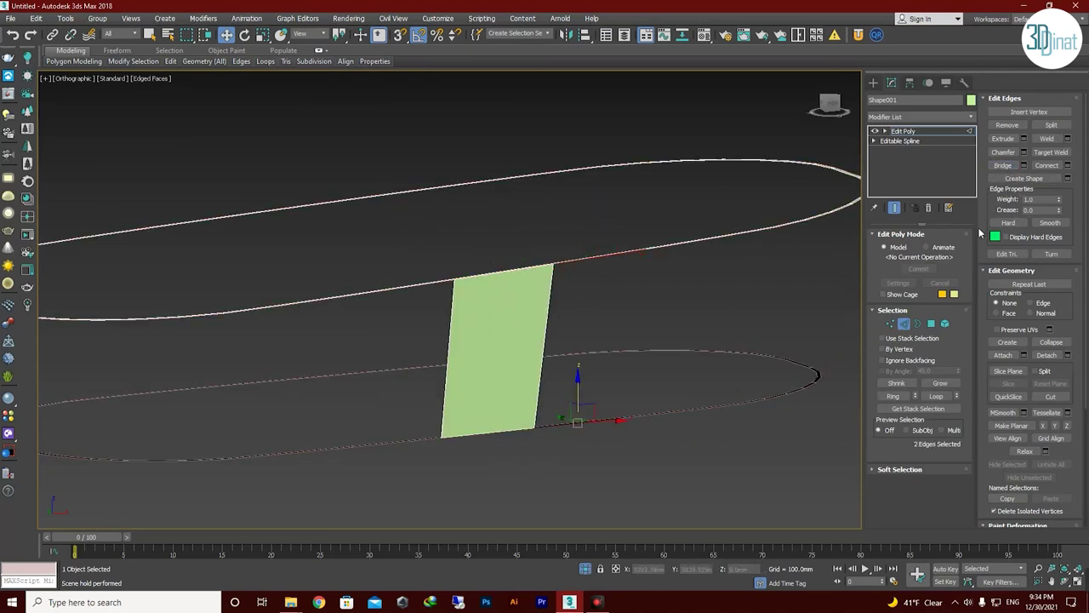
Select an upper-loop edge and bridge the two loops into the green wall.
{"action": "middle_click_drag", "start_coordinate": [632, 411], "coordinate": [672, 256], "text": "alt"}
{"action": "left_click", "coordinate": [672, 252]}
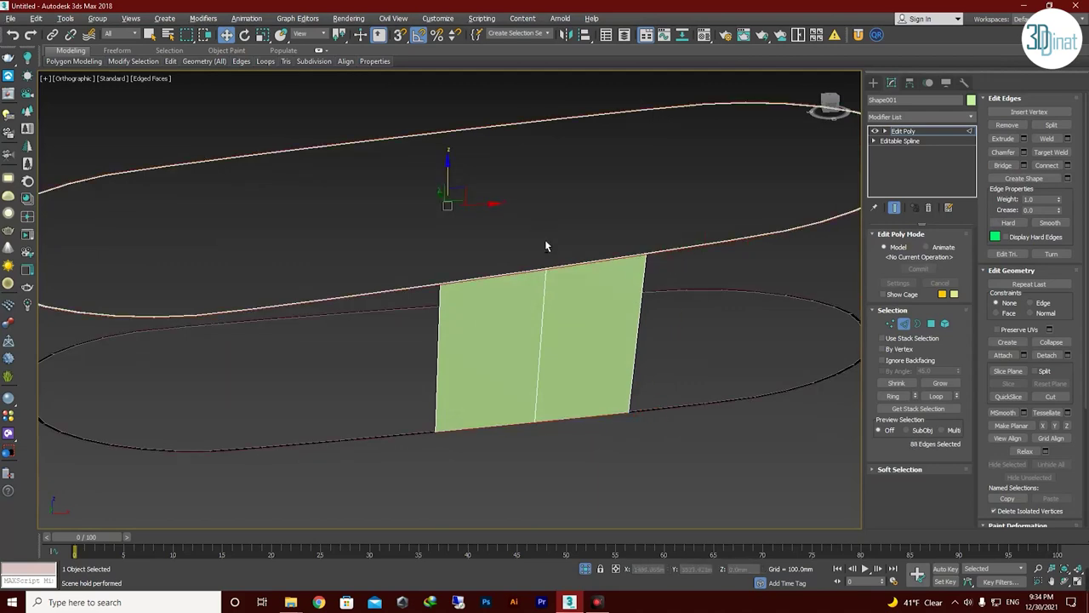
{"action": "left_click", "coordinate": [1008, 165]}
{"action": "middle_click_drag", "start_coordinate": [573, 315], "coordinate": [593, 305], "text": "alt"}
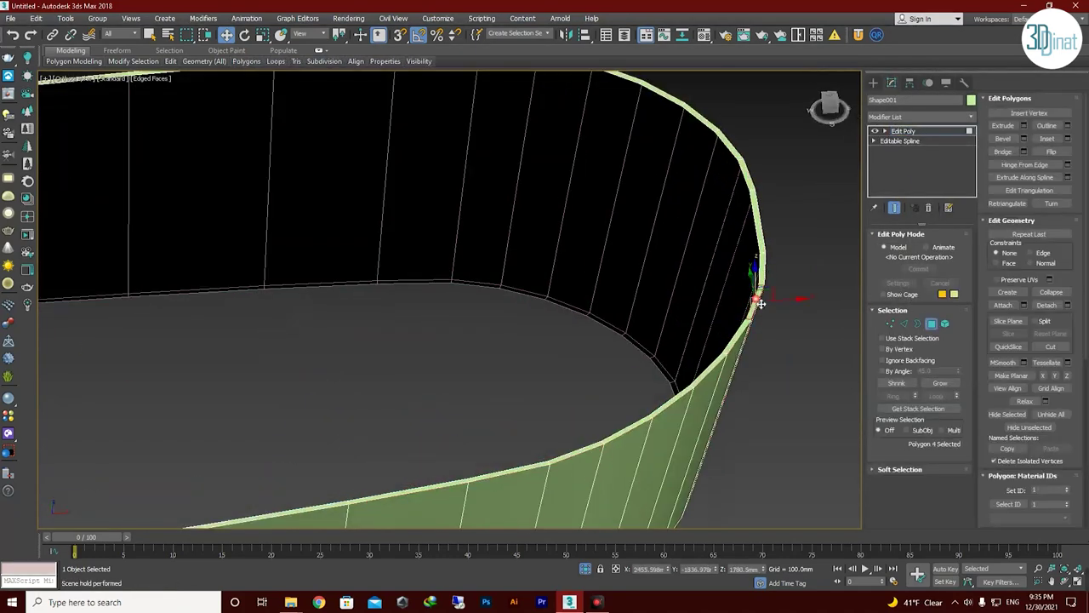
{"action": "scroll", "coordinate": [767, 277], "scroll_direction": "down", "scroll_amount": 5}
{"action": "middle_click_drag", "start_coordinate": [544, 255], "coordinate": [545, 323], "text": "alt"}
{"action": "scroll", "coordinate": [603, 456], "scroll_direction": "up", "scroll_amount": 5}
{"action": "left_click", "coordinate": [604, 456]}
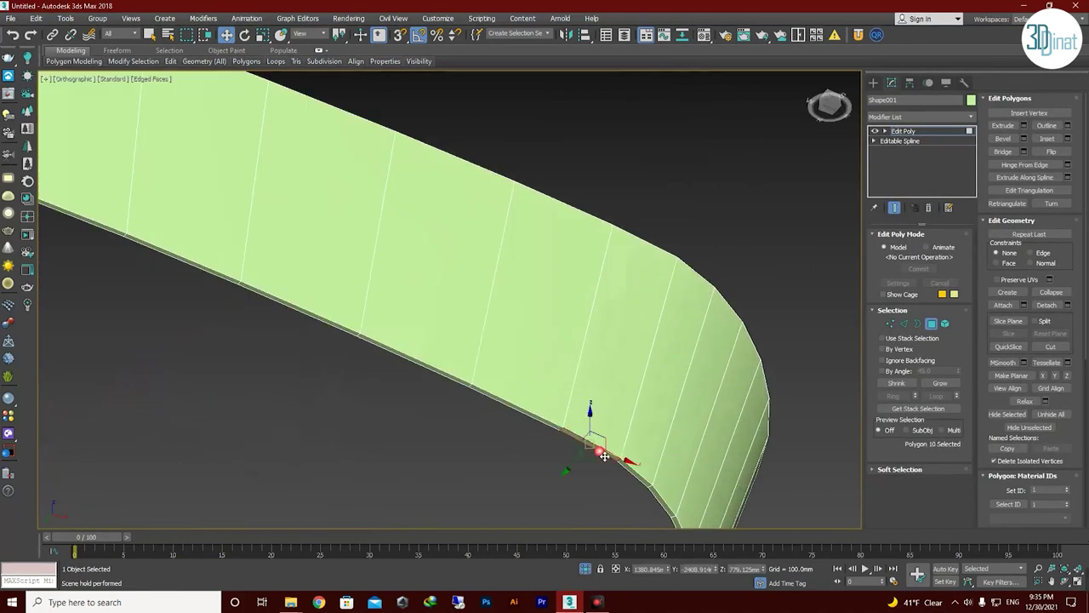
{"action": "scroll", "coordinate": [629, 471], "scroll_direction": "down", "scroll_amount": 6}
{"action": "mouse_move", "coordinate": [754, 236]}
{"action": "middle_mouse_down", "text": "alt"}
{"action": "mouse_move", "coordinate": [539, 354]}
{"action": "mouse_move", "coordinate": [576, 202]}
{"action": "middle_mouse_up", "text": "alt"}
Exit isolation to show the full daybed and inspect the green wall along the rim.
{"action": "left_click", "coordinate": [585, 568]}
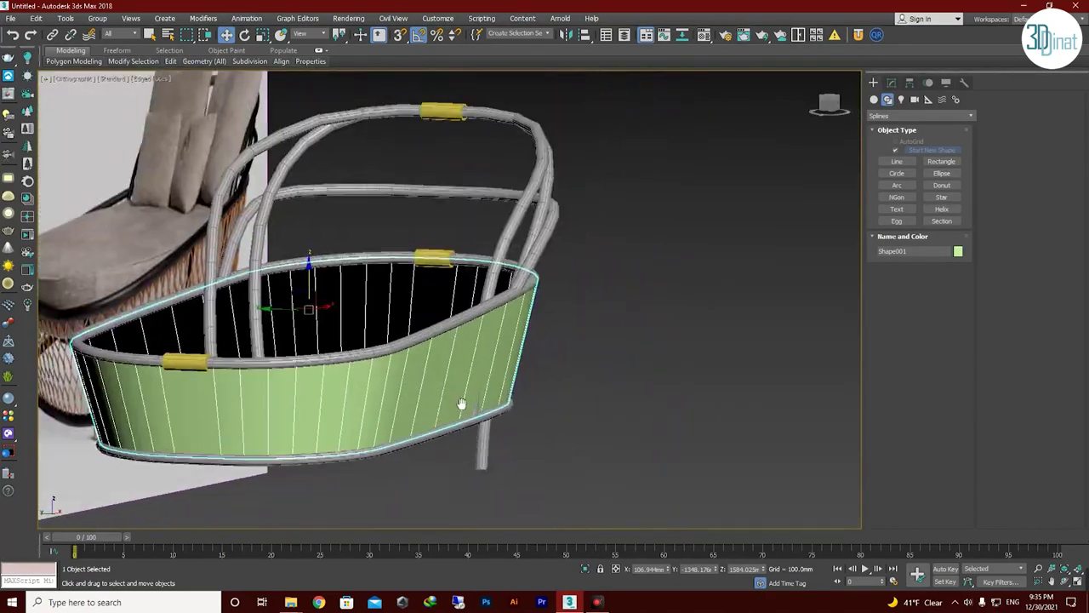
{"action": "mouse_move", "coordinate": [459, 403]}
{"action": "middle_mouse_down", "text": "alt"}
{"action": "mouse_move", "coordinate": [712, 304]}
{"action": "mouse_move", "coordinate": [496, 377]}
{"action": "middle_mouse_up", "text": "alt"}
{"action": "scroll", "coordinate": [496, 377], "scroll_direction": "up", "scroll_amount": 4}
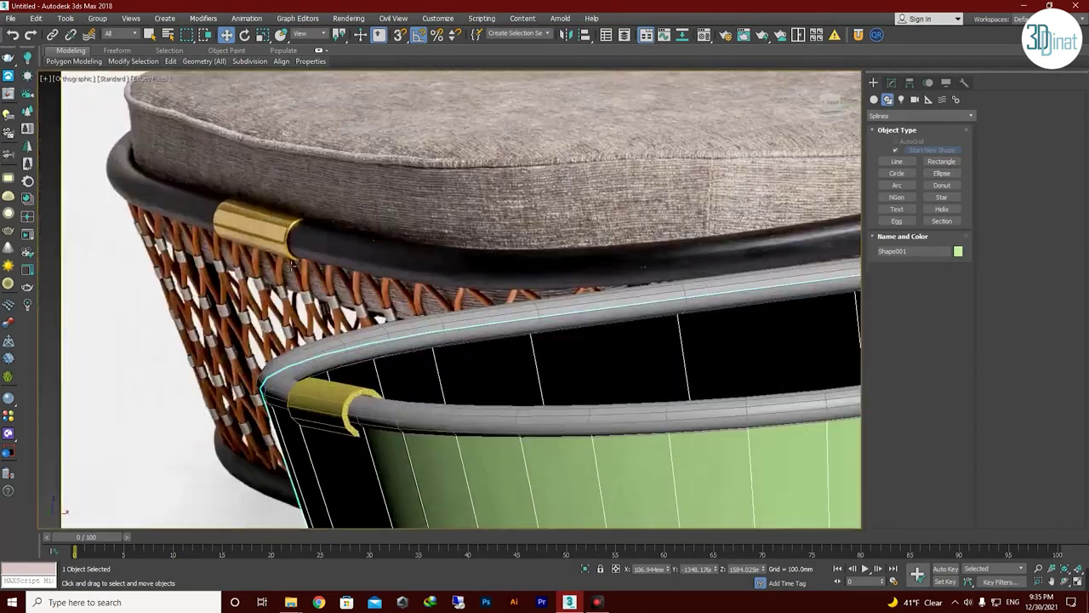
{"action": "scroll", "coordinate": [309, 264], "scroll_direction": "up", "scroll_amount": 3}
{"action": "scroll", "coordinate": [309, 264], "scroll_direction": "down", "scroll_amount": 5}
{"action": "middle_click_drag", "start_coordinate": [309, 263], "coordinate": [476, 281], "text": "alt"}
{"action": "scroll", "coordinate": [477, 281], "scroll_direction": "up", "scroll_amount": 5}
{"action": "scroll", "coordinate": [527, 306], "scroll_direction": "down", "scroll_amount": 5}
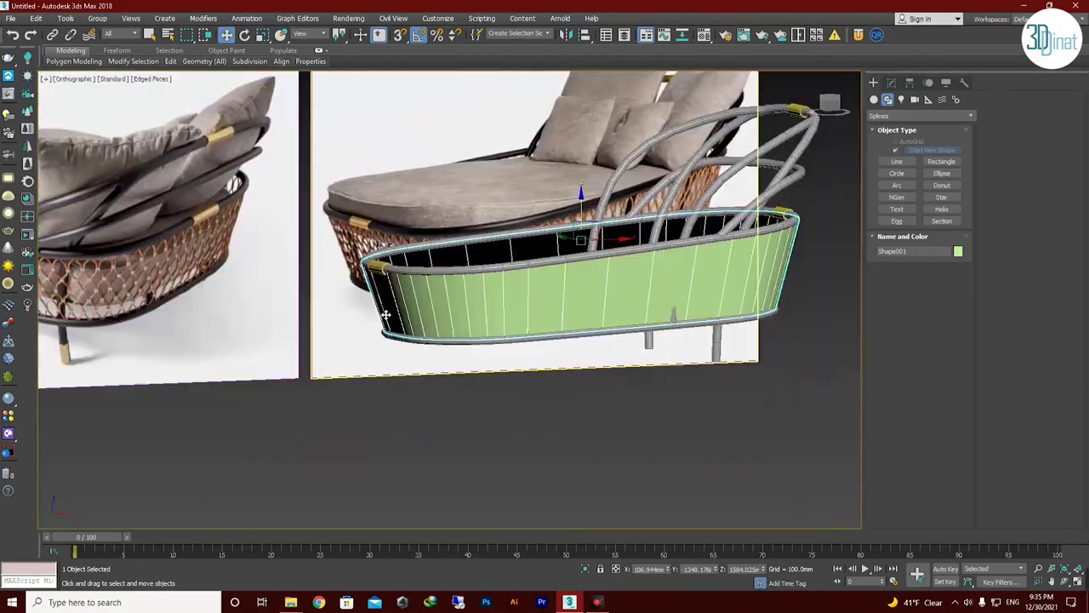